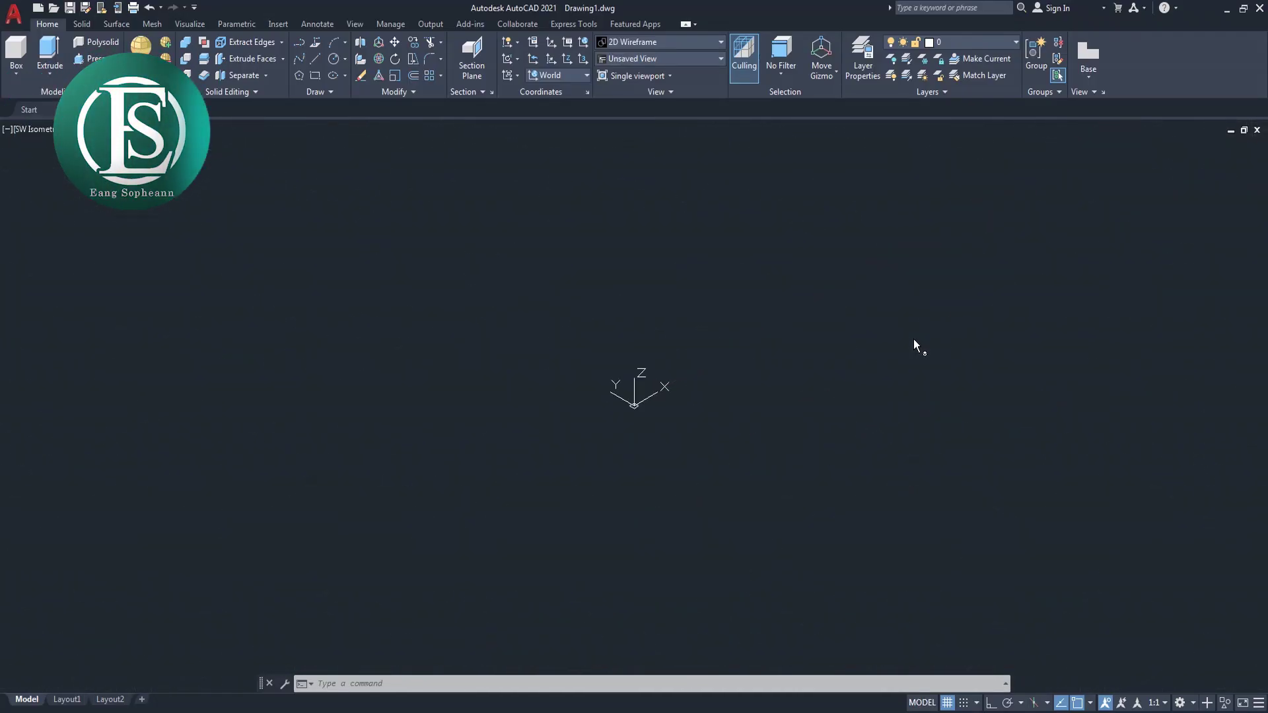
Draw an 18-diameter circle in the isometric view with Ortho turned on.
mouse_move(661, 212)
middle_mouse_down()
mouse_move(569, 468)
mouse_move(538, 509)
middle_mouse_up()
type("C")
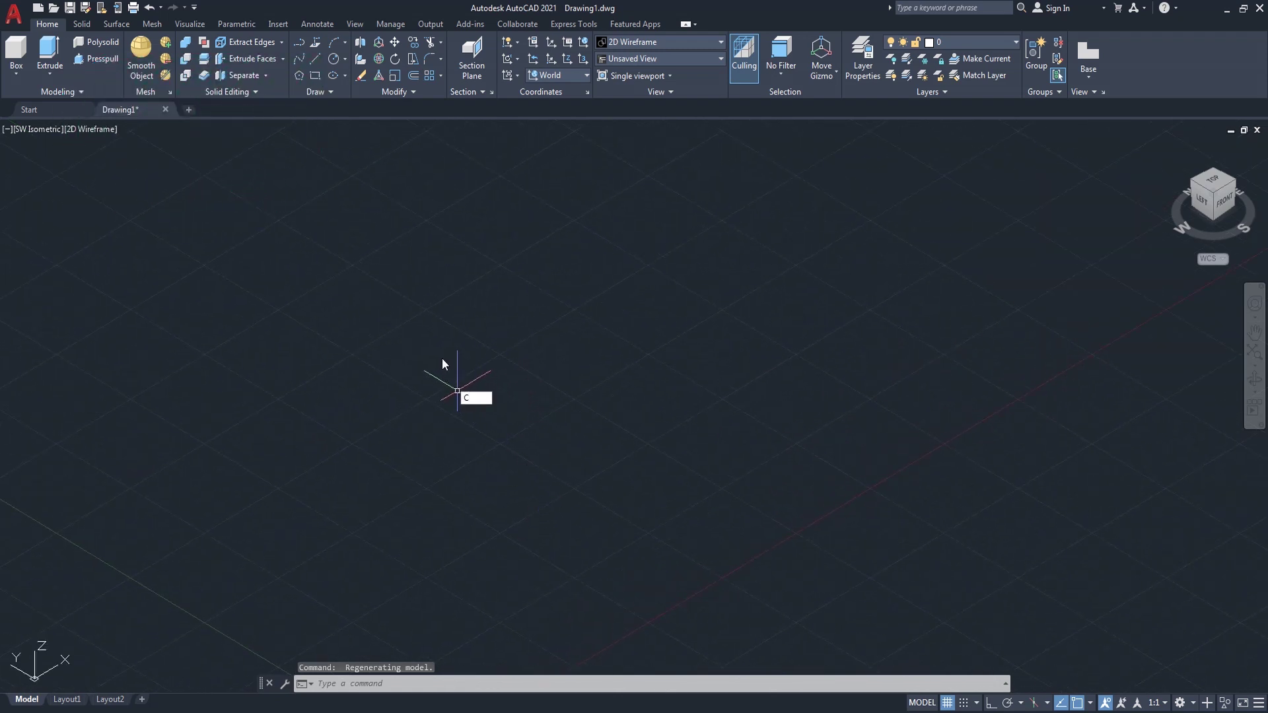
left_click(528, 414)
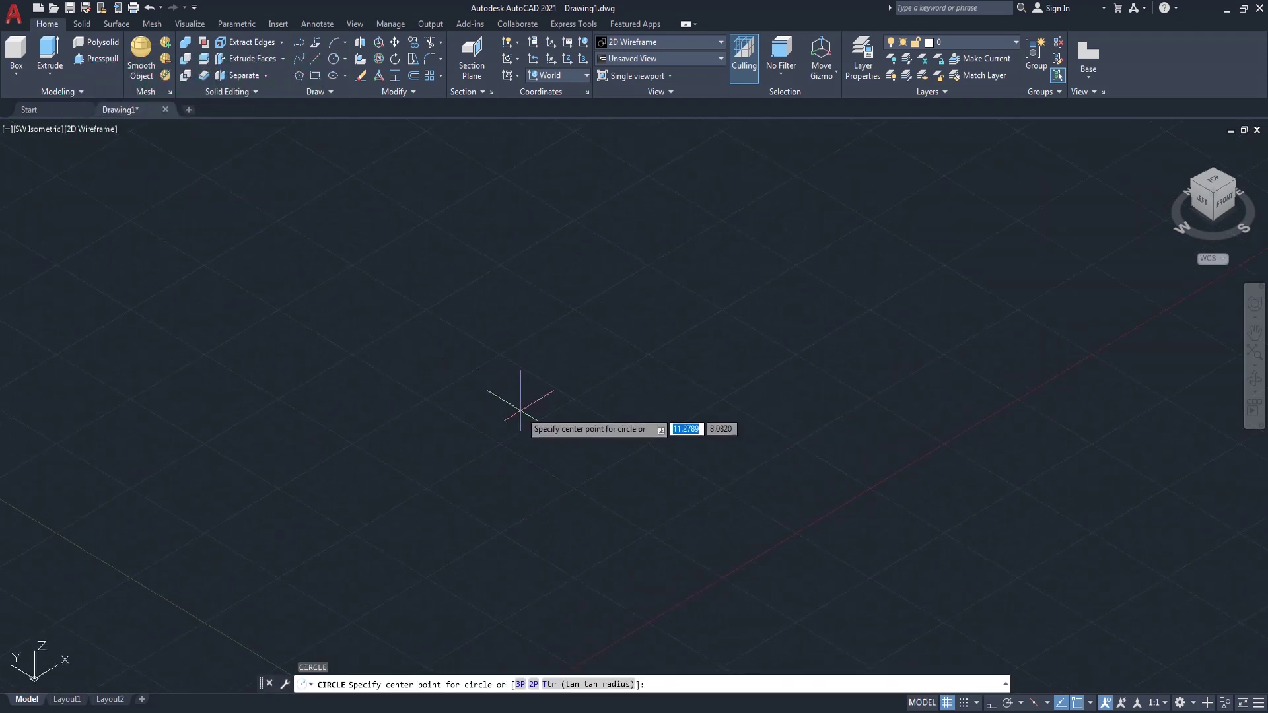
left_click(509, 283)
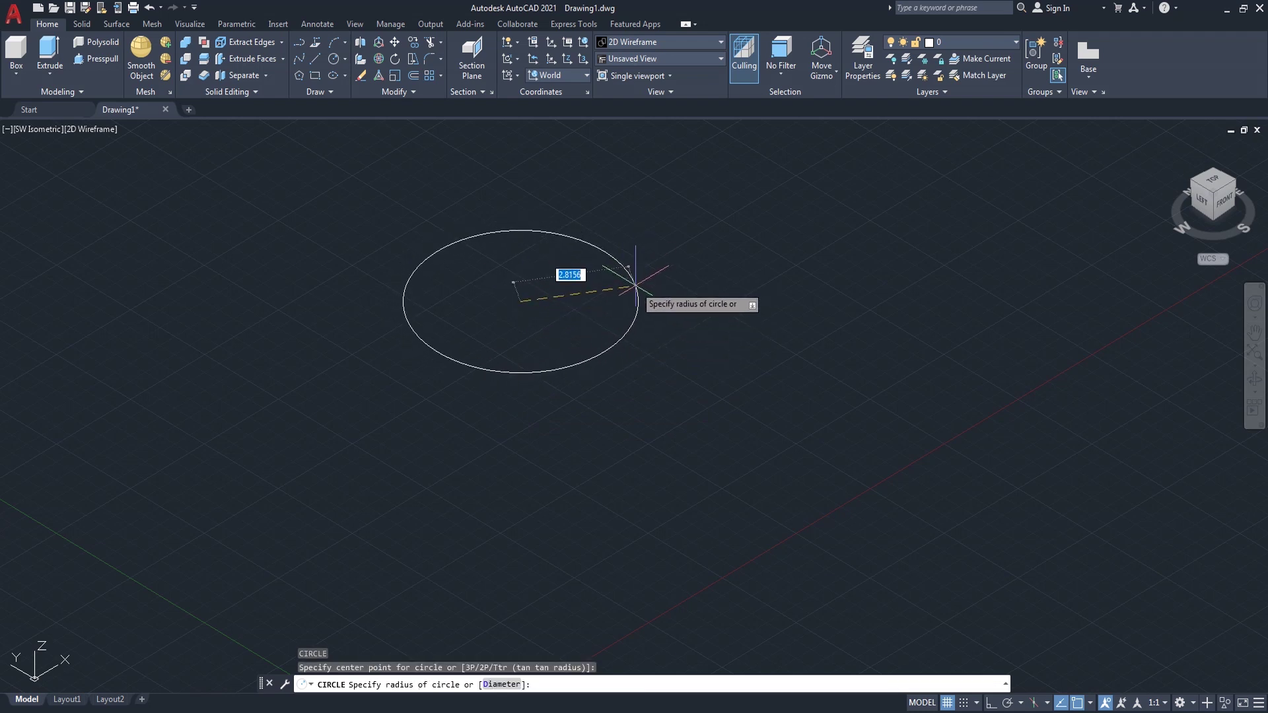
key("F8")
type("d")
key("Return")
type("18")
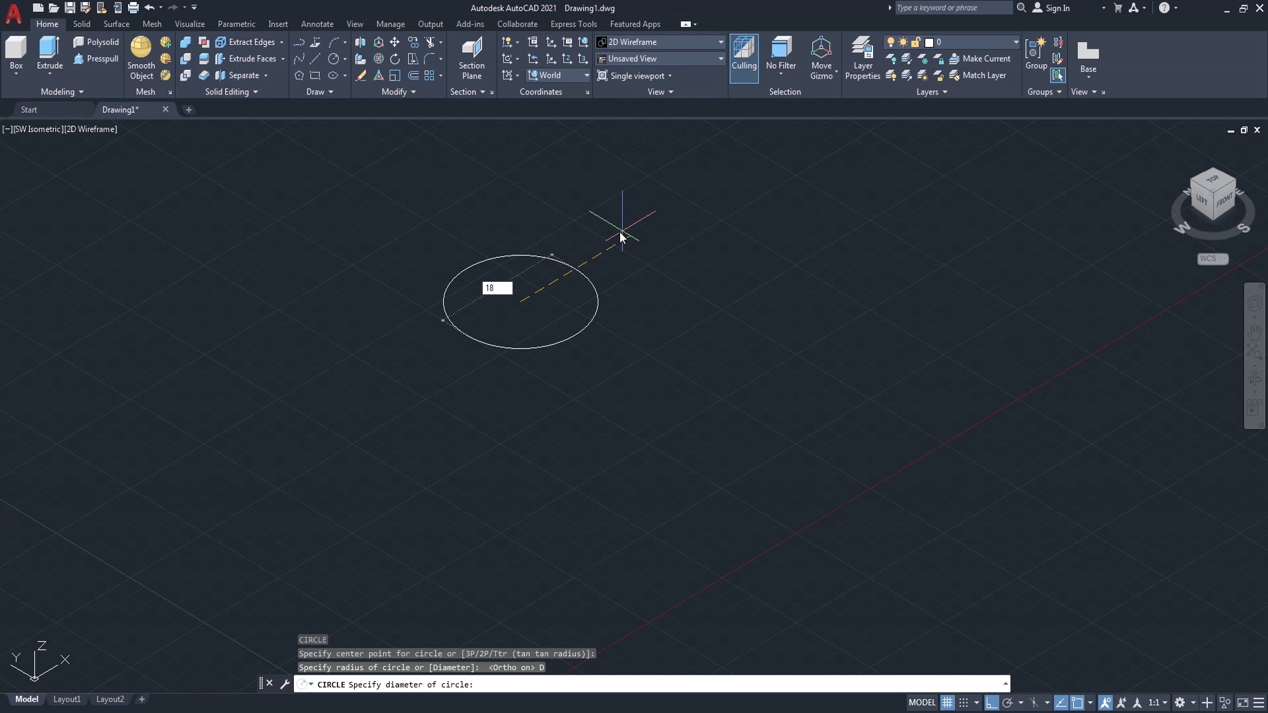
key("Return")
scroll(561, 356, "down", 2)
scroll(571, 394, "down", 1)
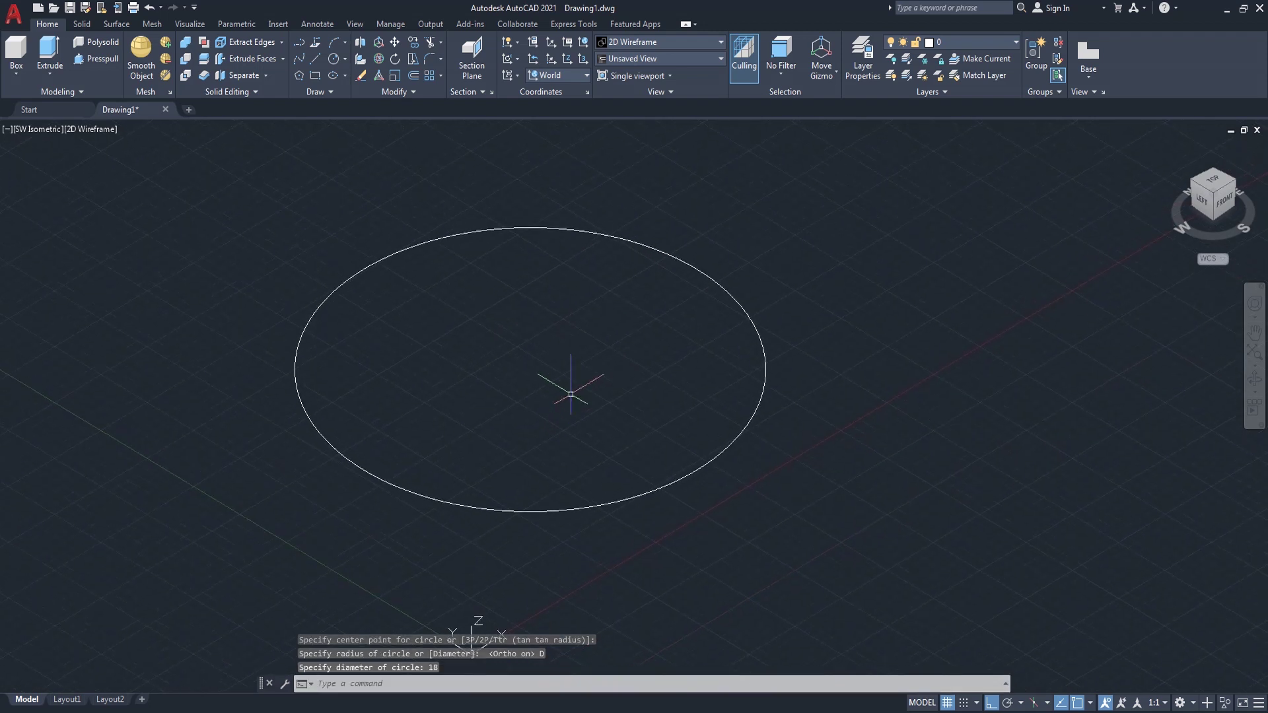
right_click(727, 233)
left_click(794, 247)
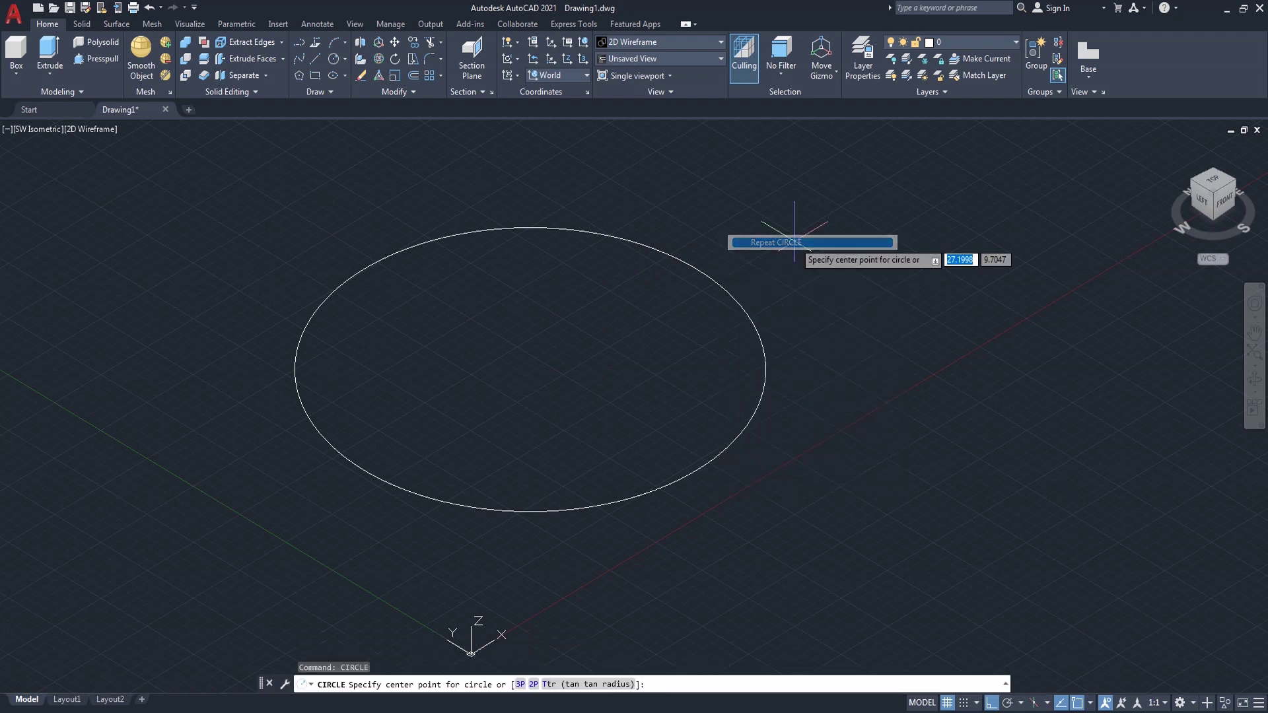
Draw a concentric 14-diameter circle at the first circle's centre.
left_click(529, 369)
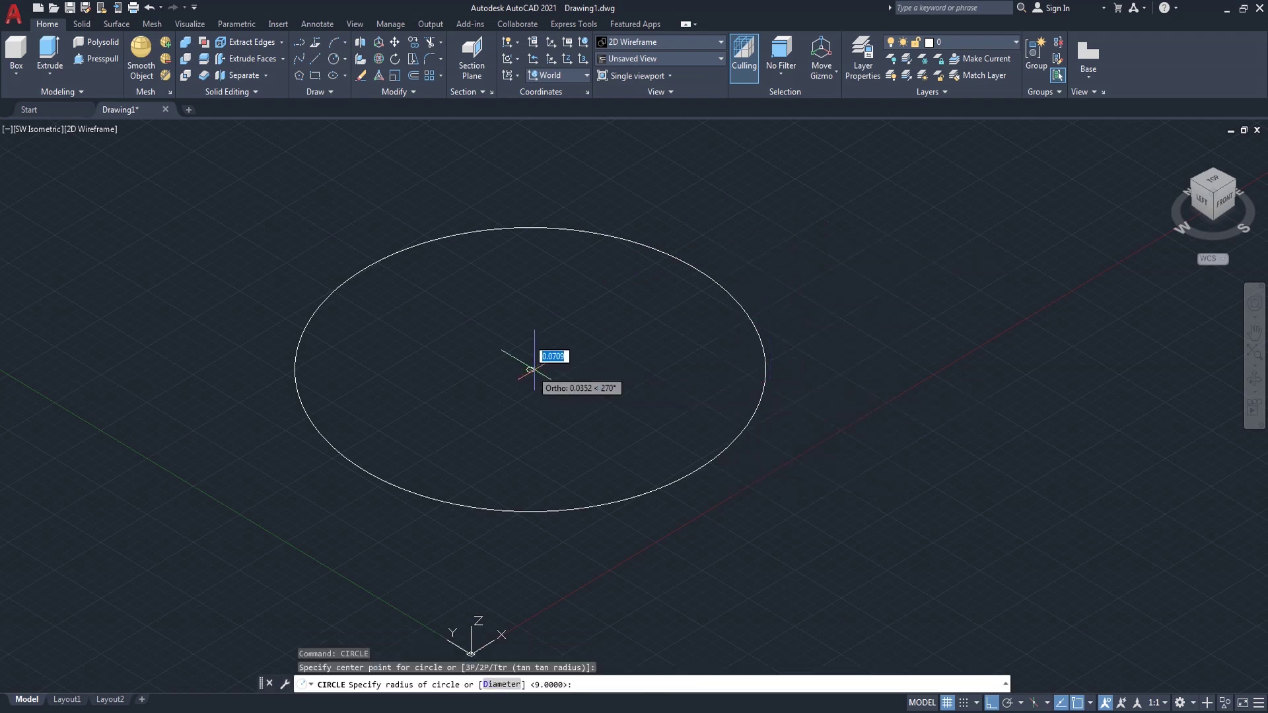
type("D")
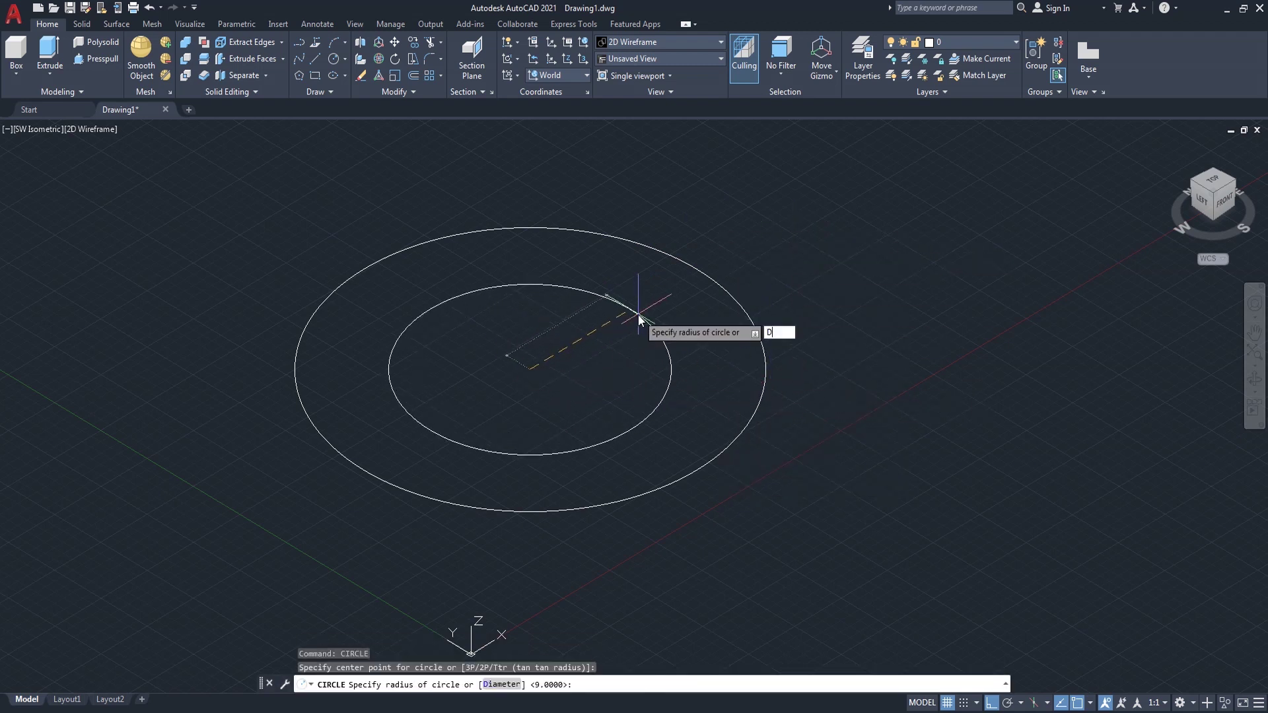
key("Return")
type("4")
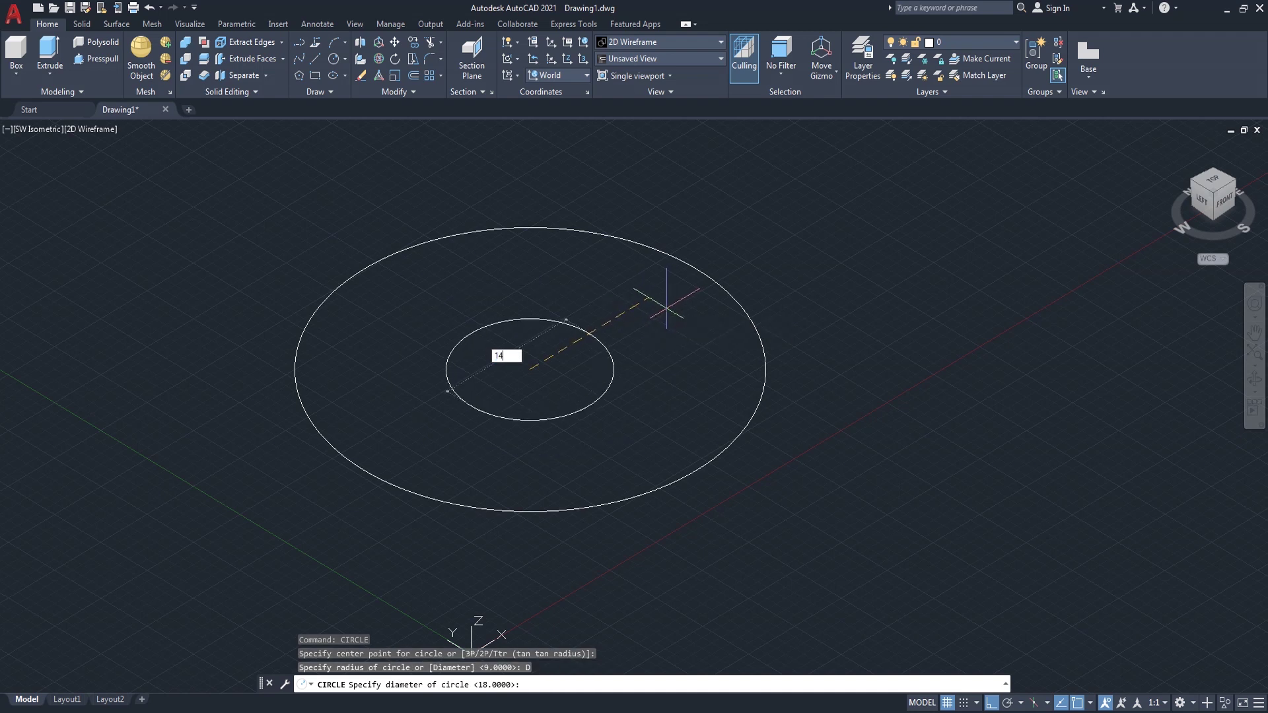
key("Return")
type("C")
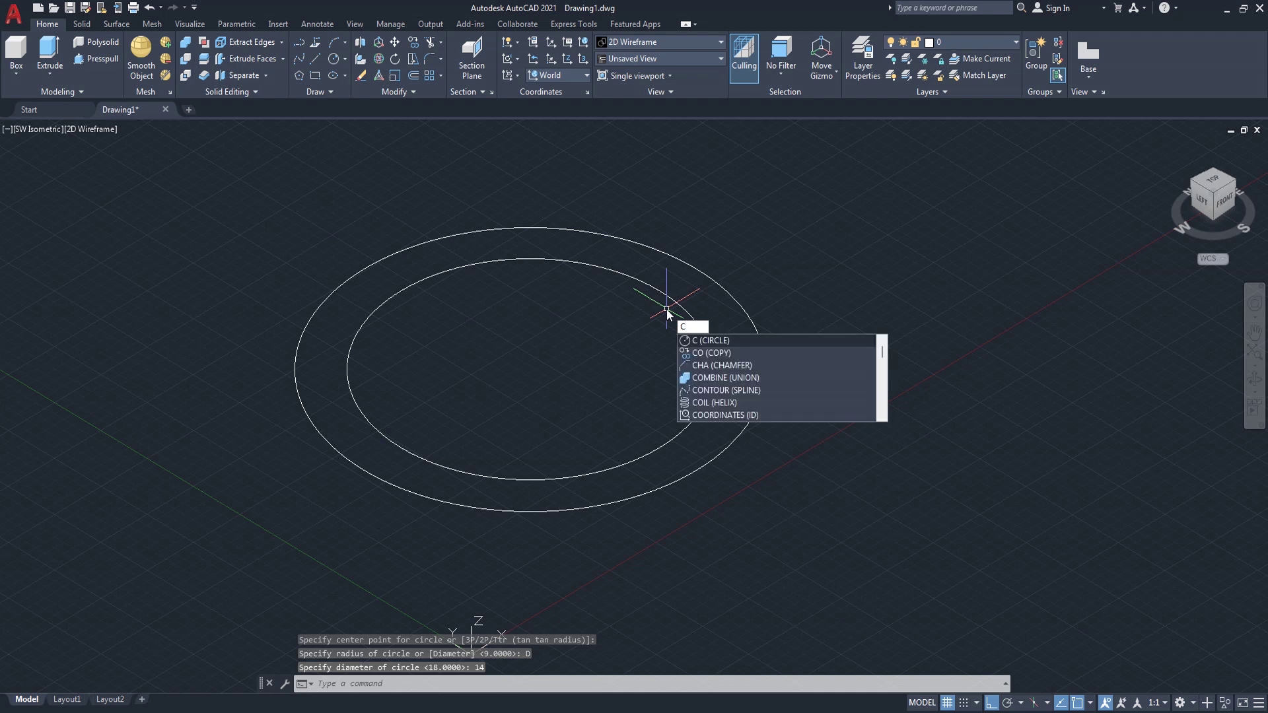
Draw a 3.5-diameter circle centred on the 14-diameter circle's edge and recentre the view.
key("Return")
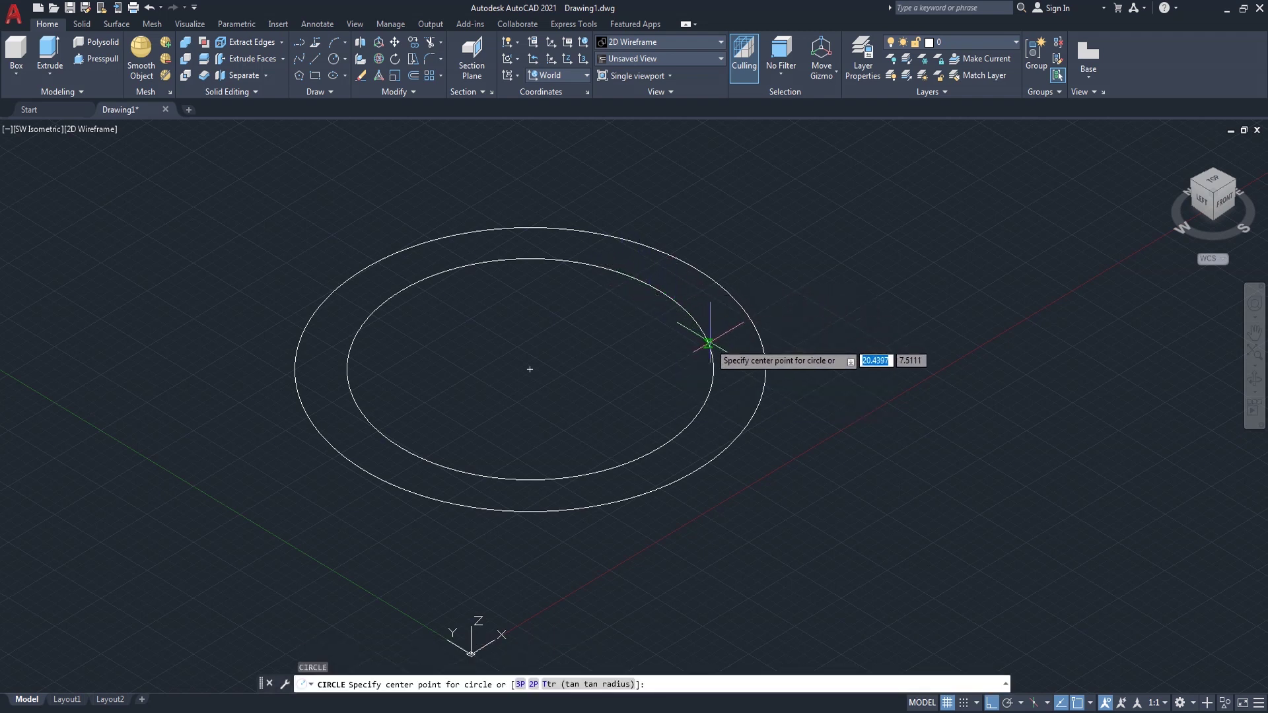
left_click(659, 291)
type("D")
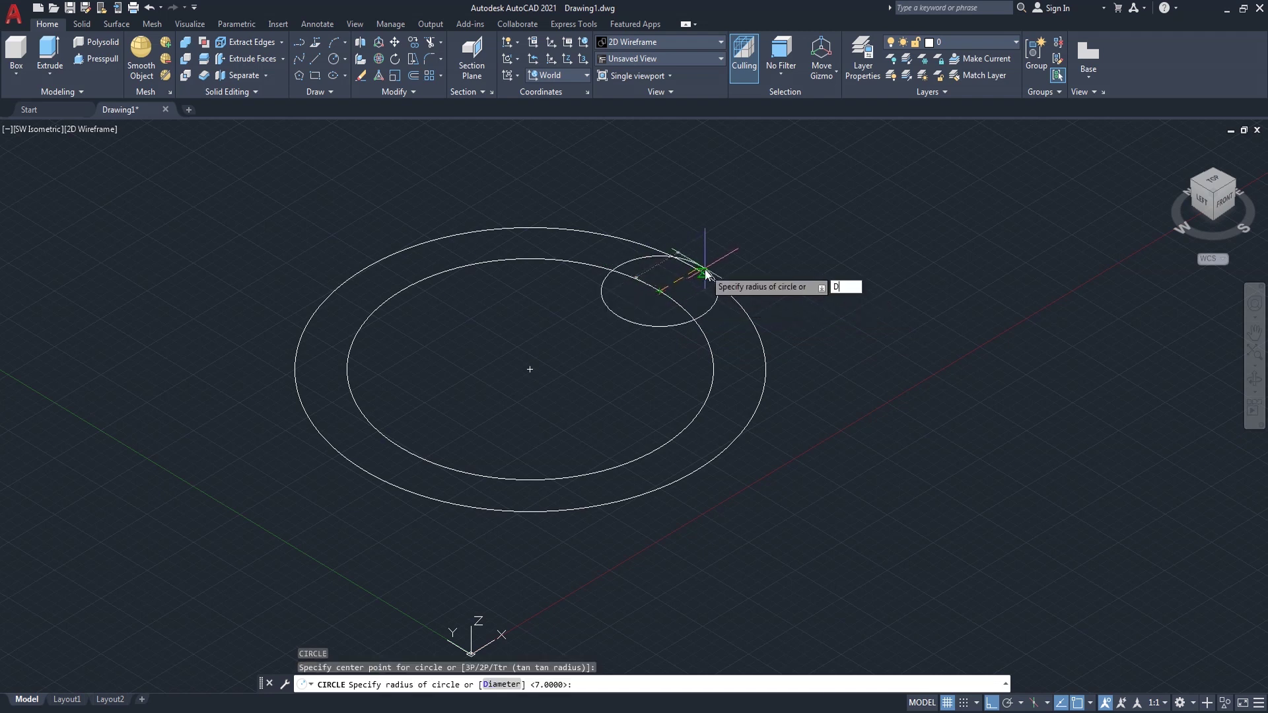
key("Return")
type("3.5")
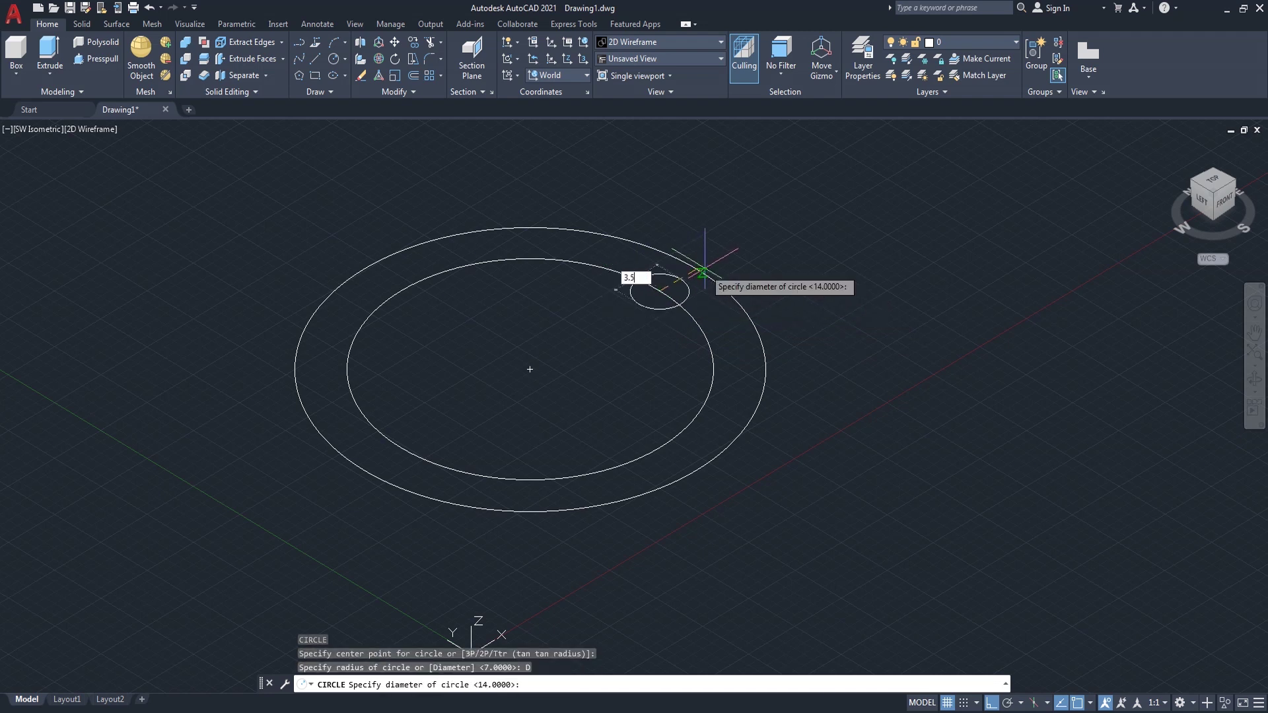
key("Return")
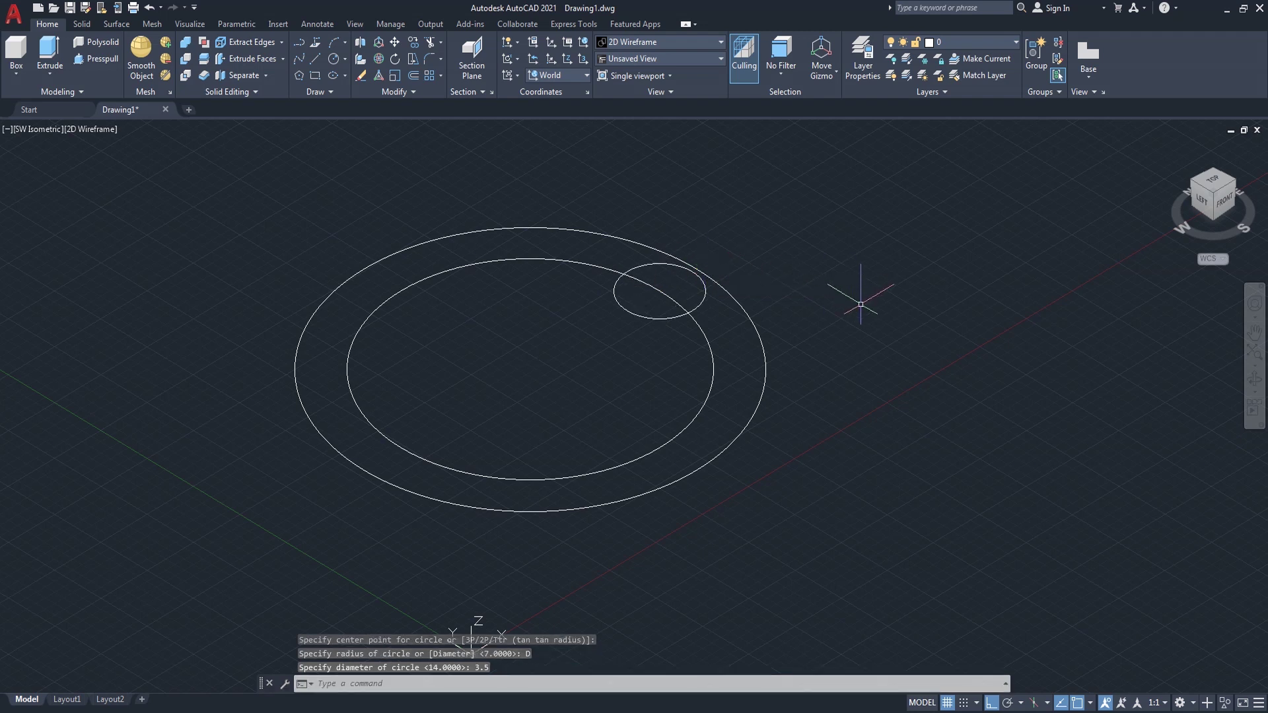
middle_click_drag(858, 308, 883, 328)
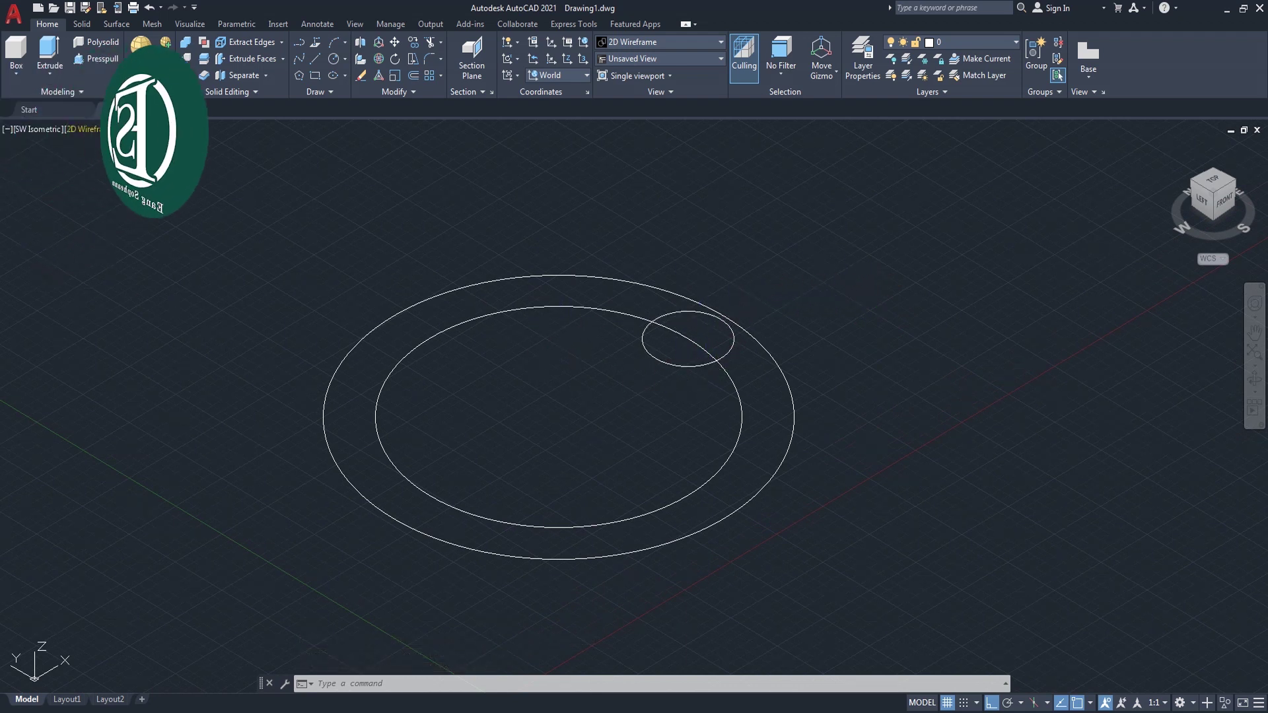
left_click(92, 129)
Switch to Shaded and extrude the 14-diameter circle into a 15-tall cylinder.
left_click(156, 226)
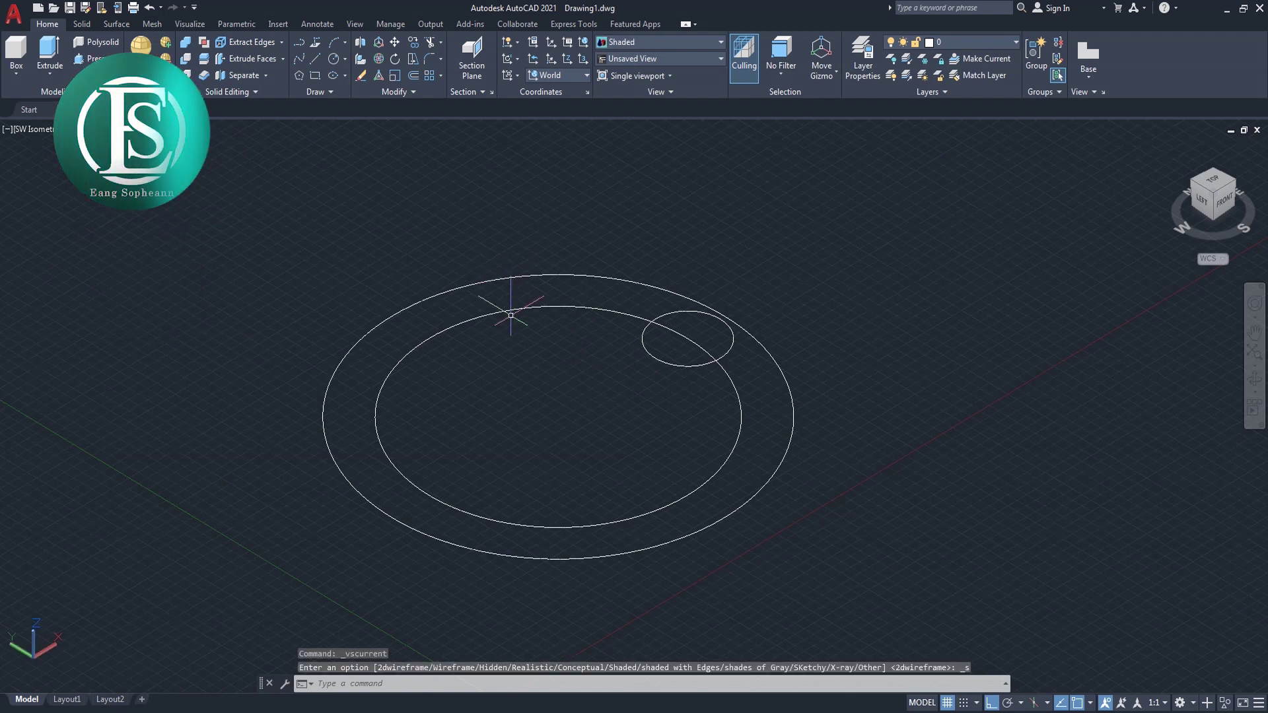
type("E")
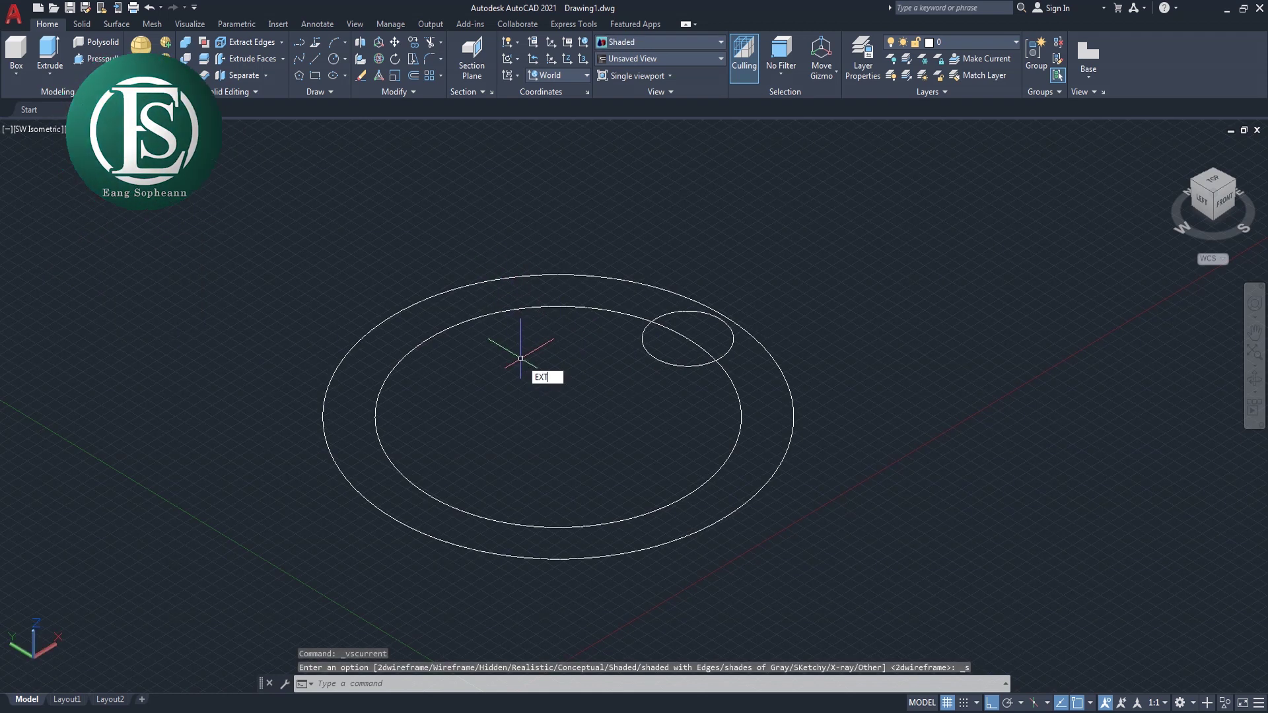
type("XT")
key("Return")
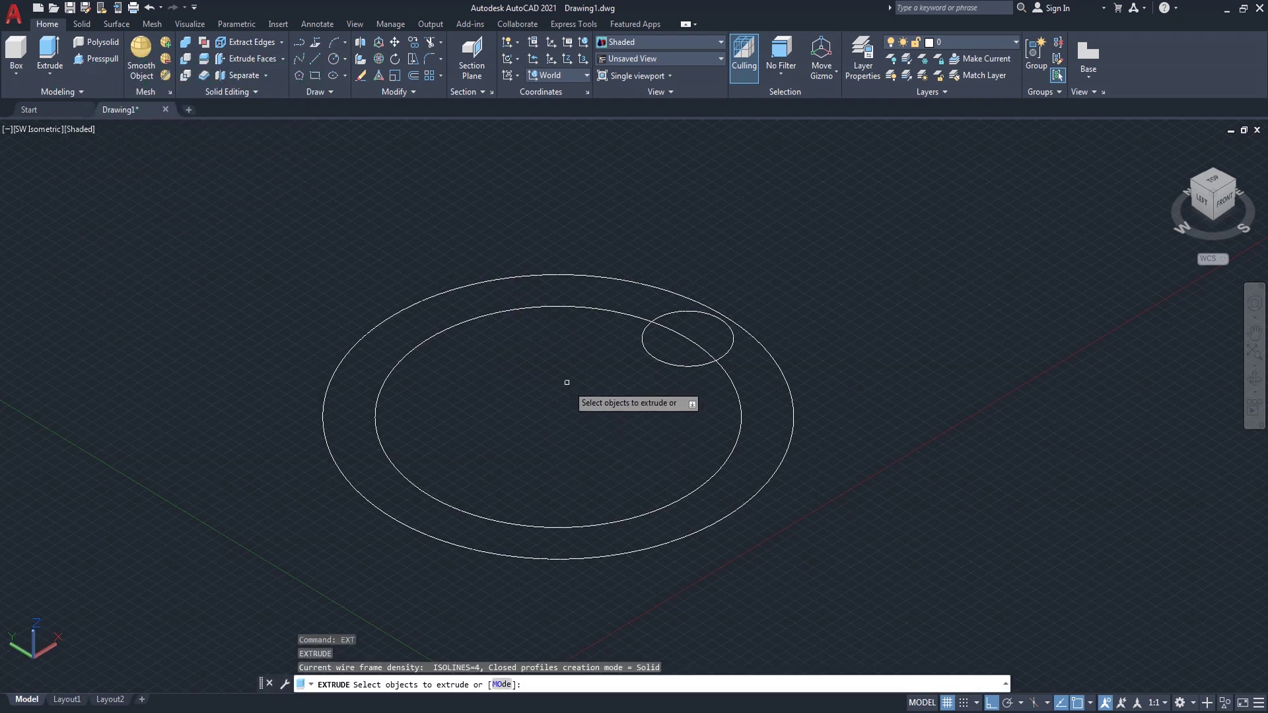
left_click(729, 453)
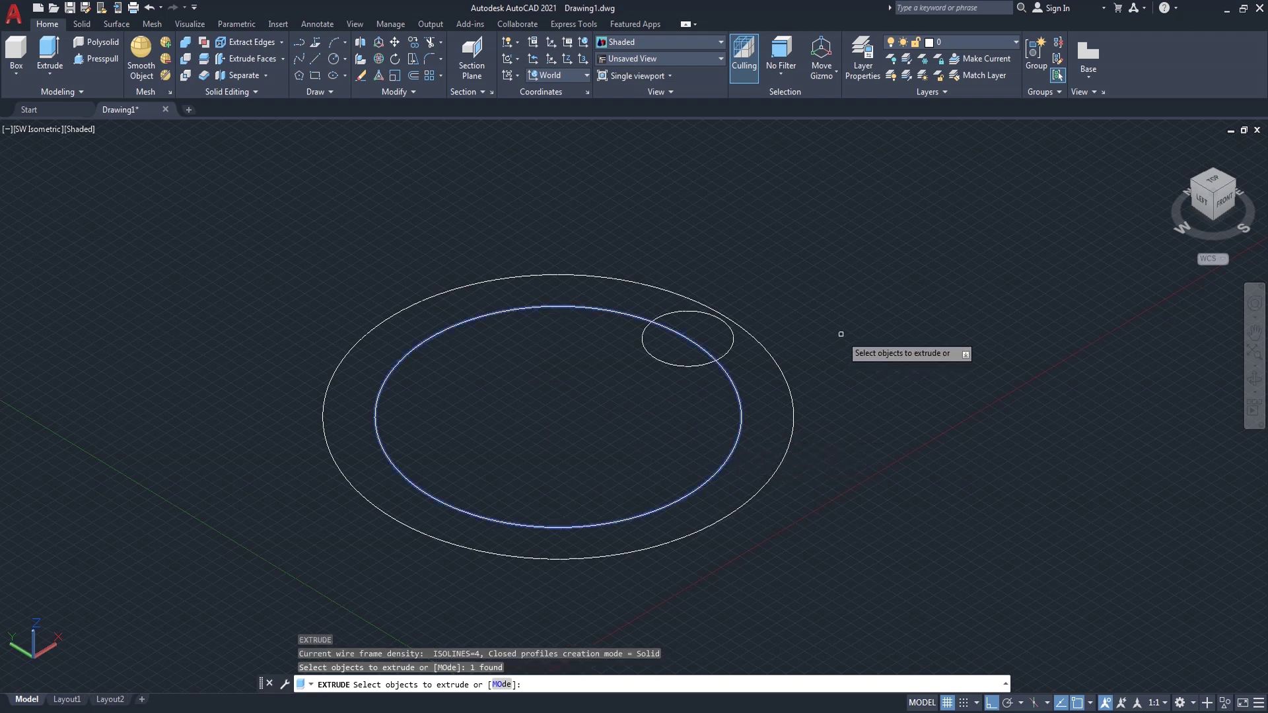
key("Return")
type("15")
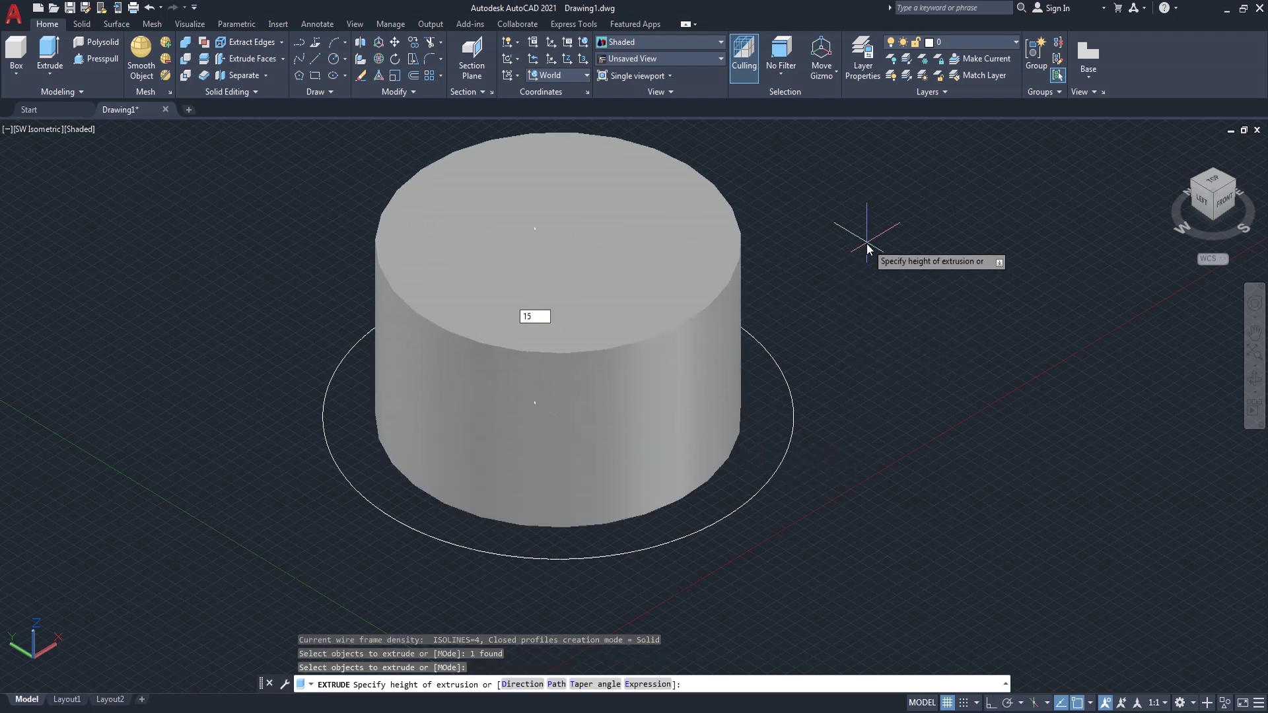
key("Return")
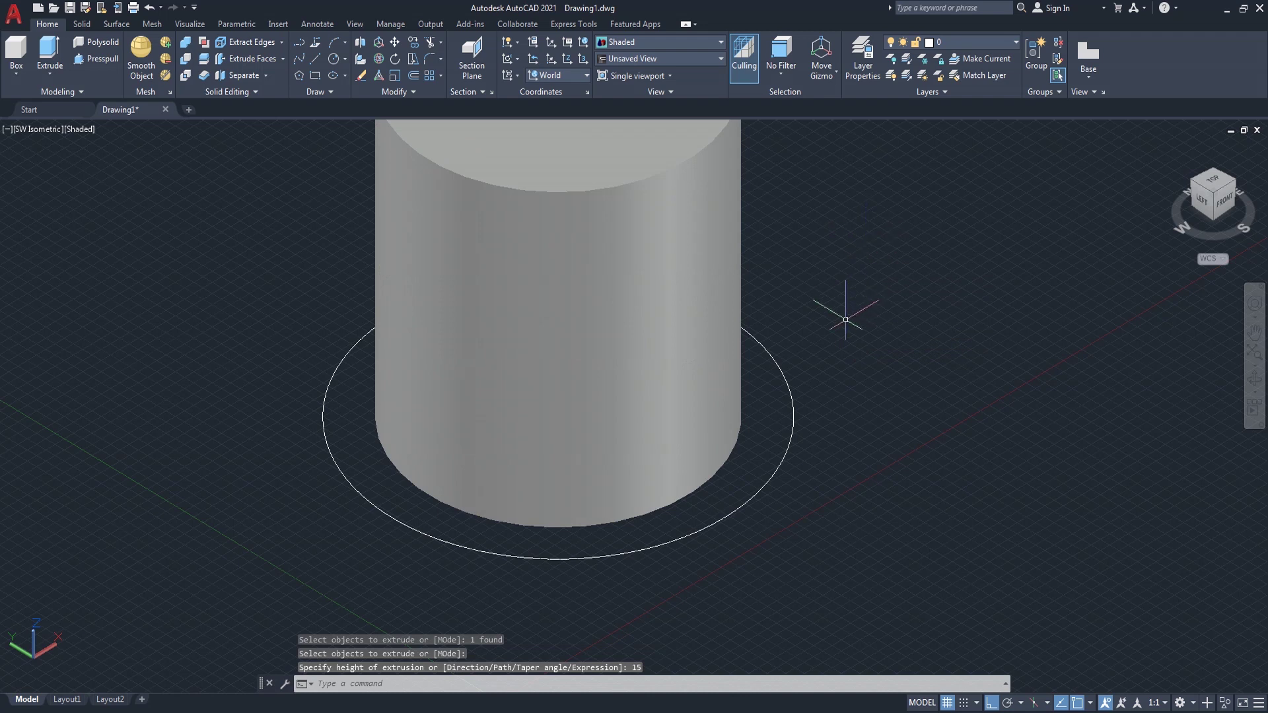
scroll(846, 319, "down", 2)
left_click(1235, 186)
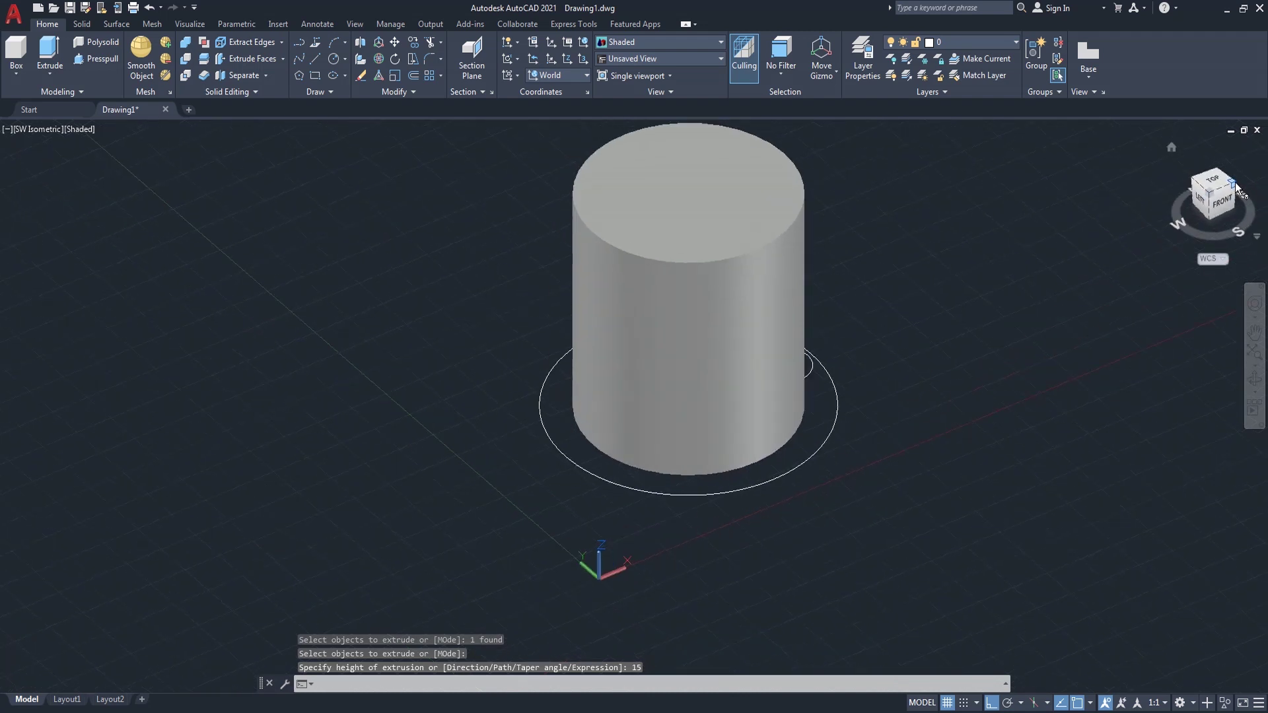
Extrude the 3.5-diameter circle 12 units tall to form a rib.
middle_click_drag(945, 382, 897, 355)
left_click_drag(897, 356, 880, 326)
key("Escape")
type("EX")
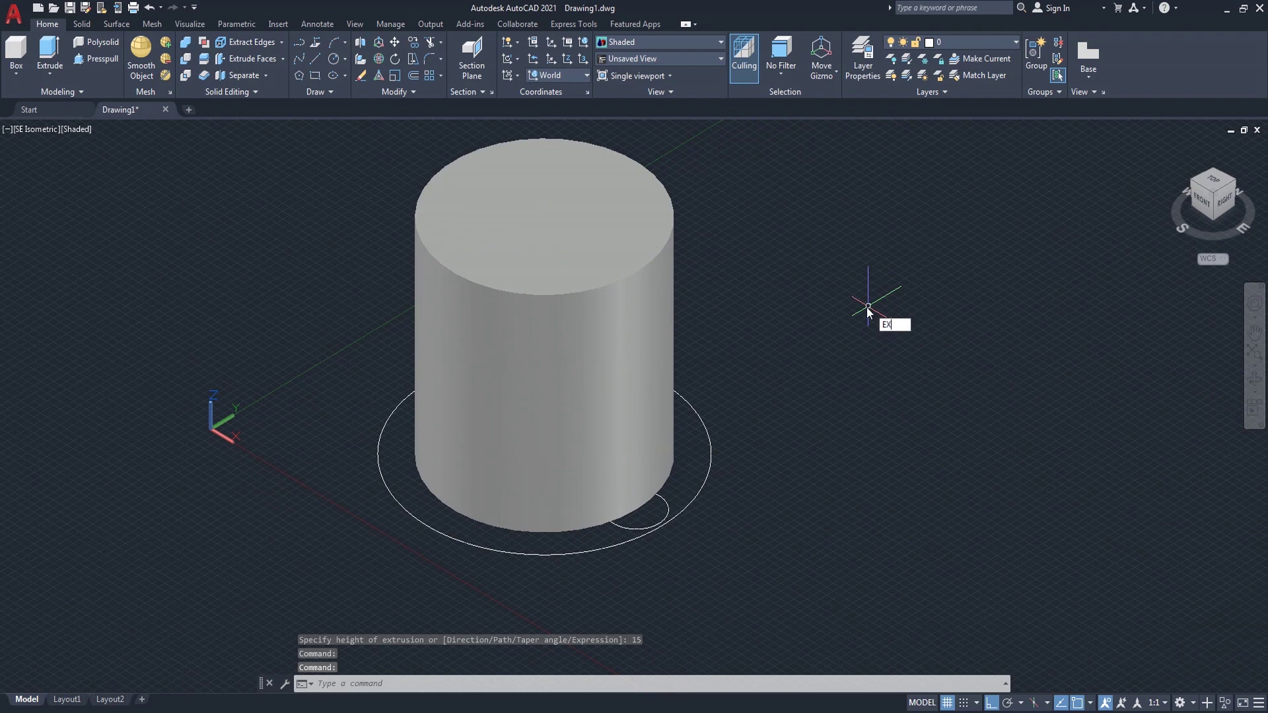
type("T")
key("Return")
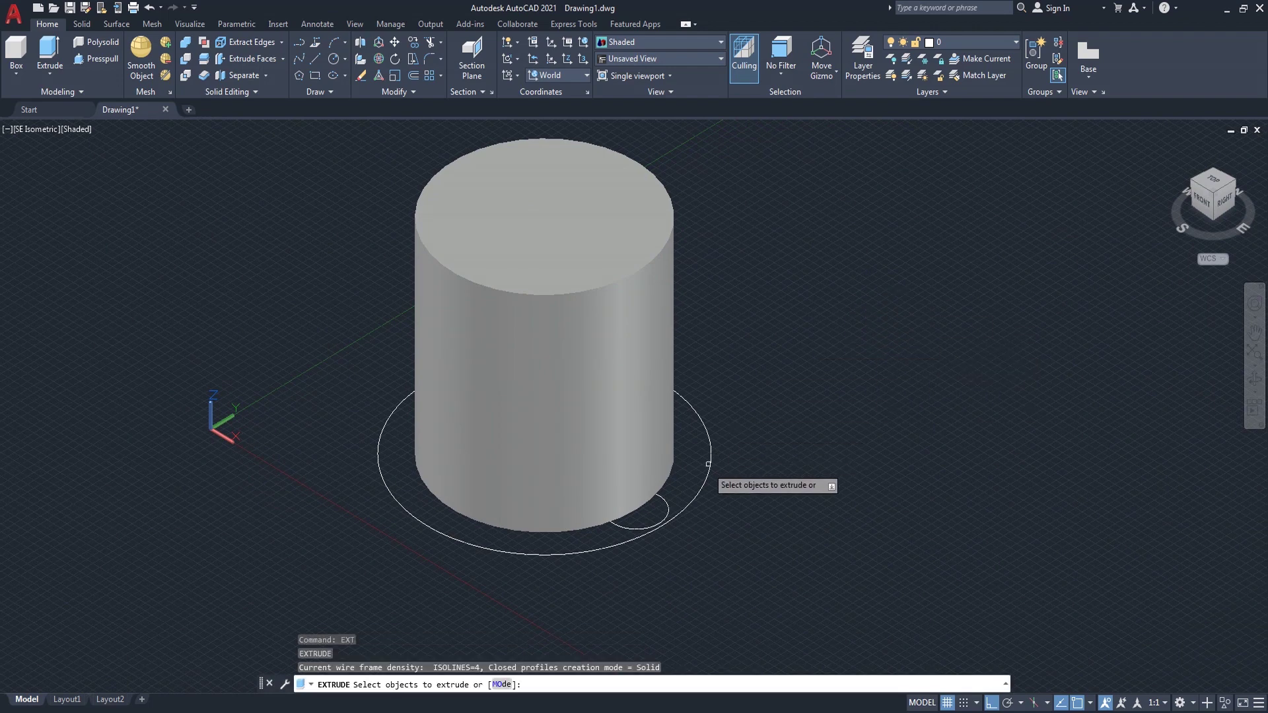
left_click(669, 505)
key("Return")
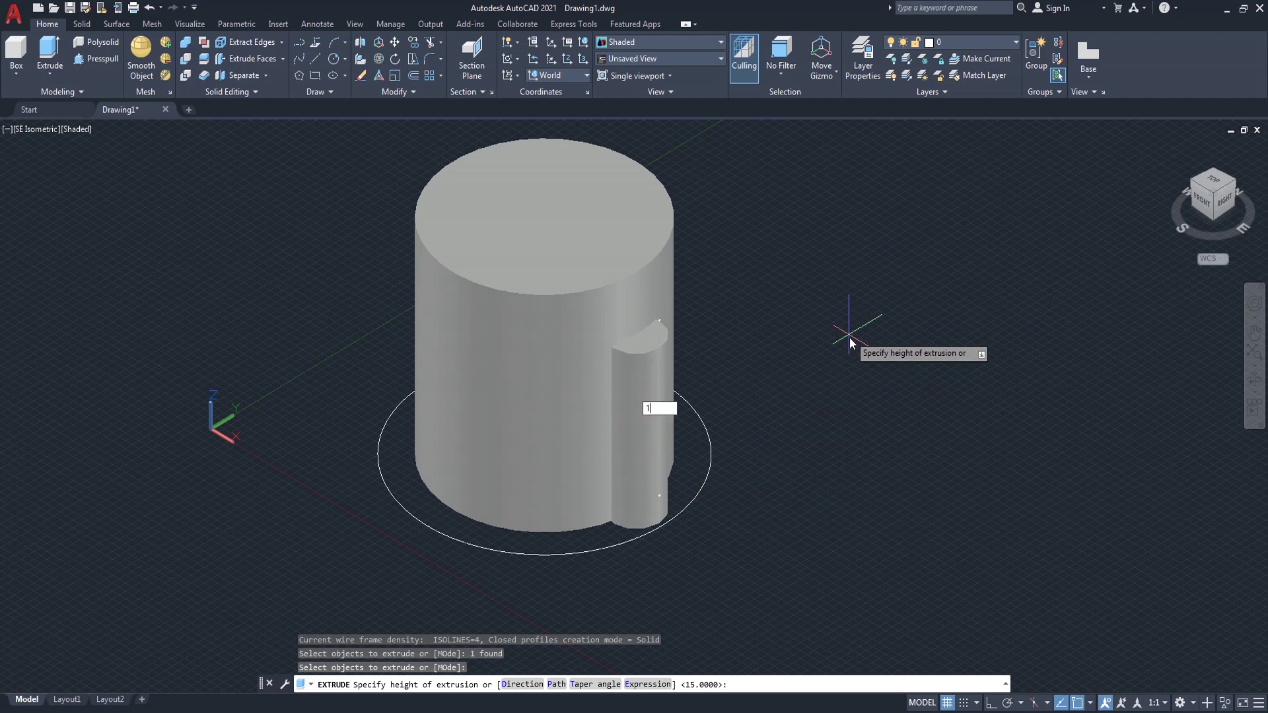
type("2")
key("Return")
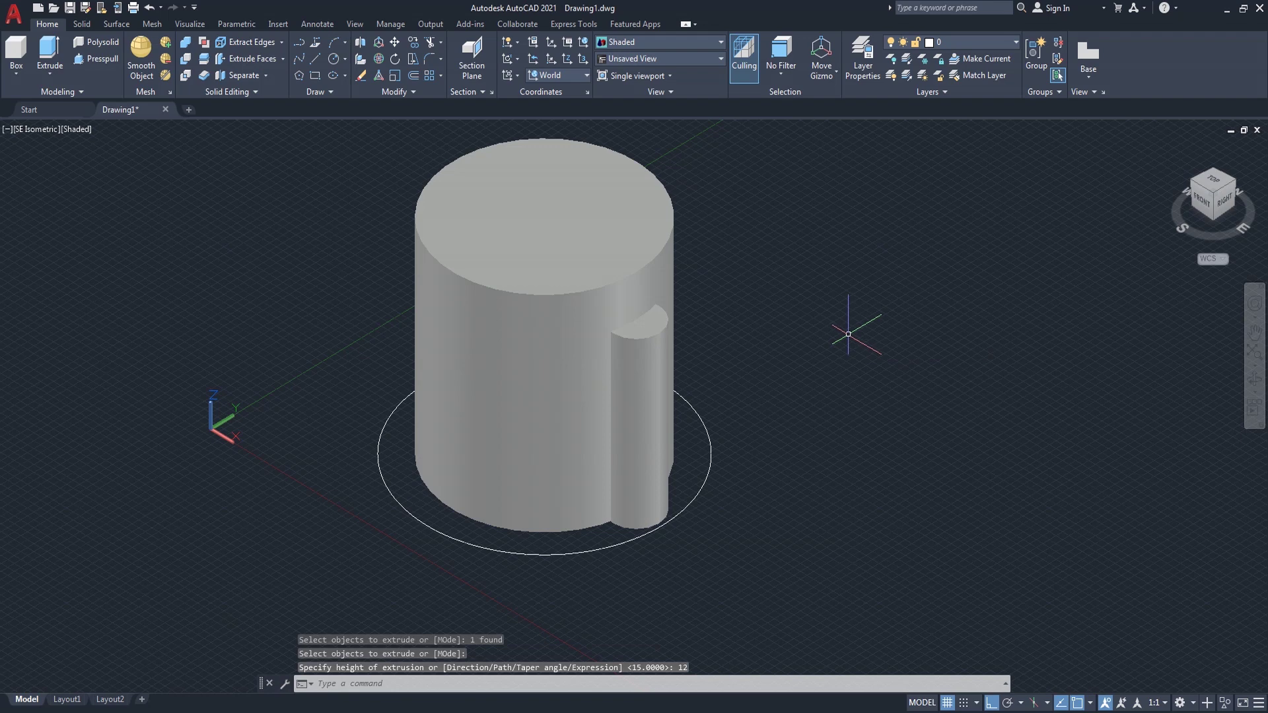
type("EXT")
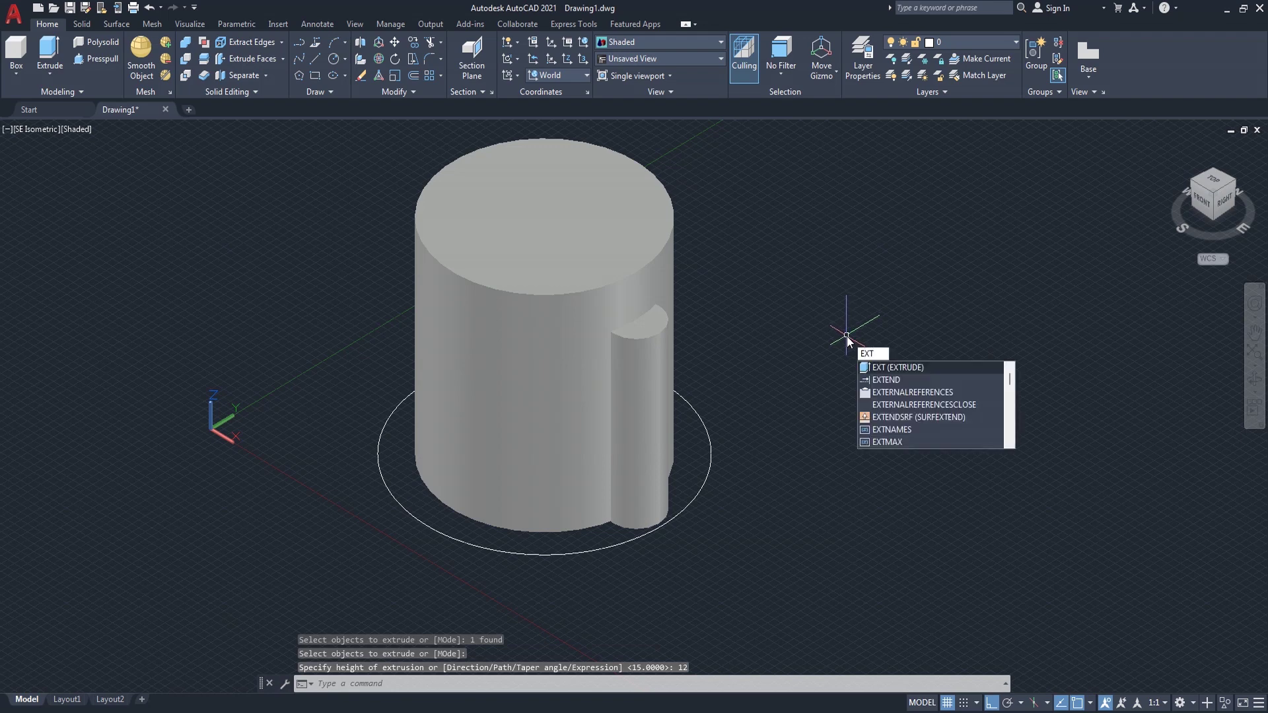
Extrude the 18-diameter outer circle into a base 3 units thick.
key("Return")
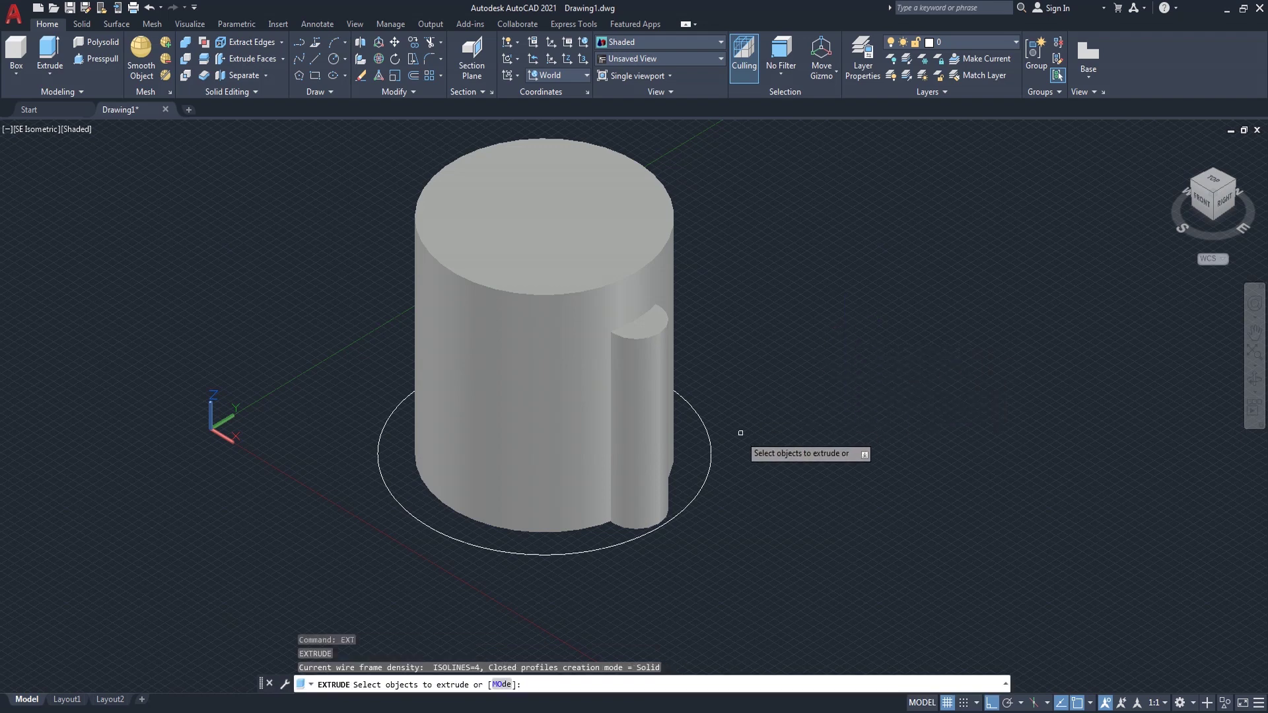
left_click(706, 481)
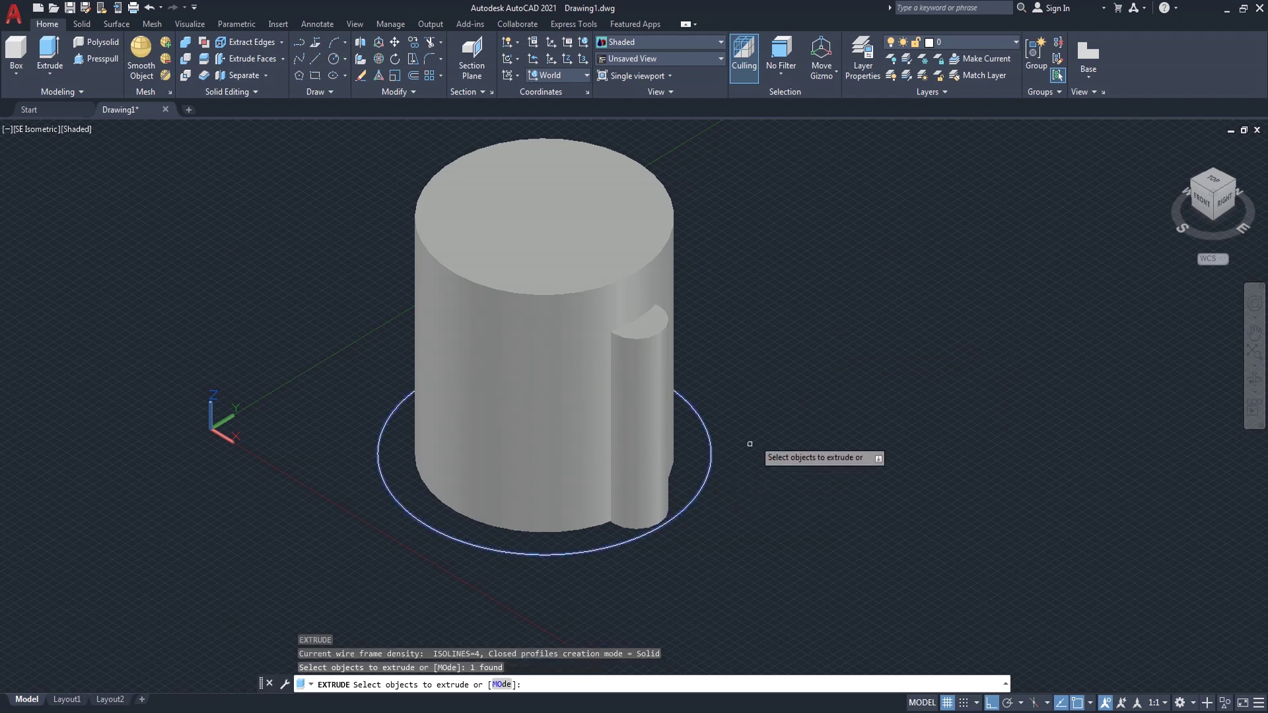
key("Return")
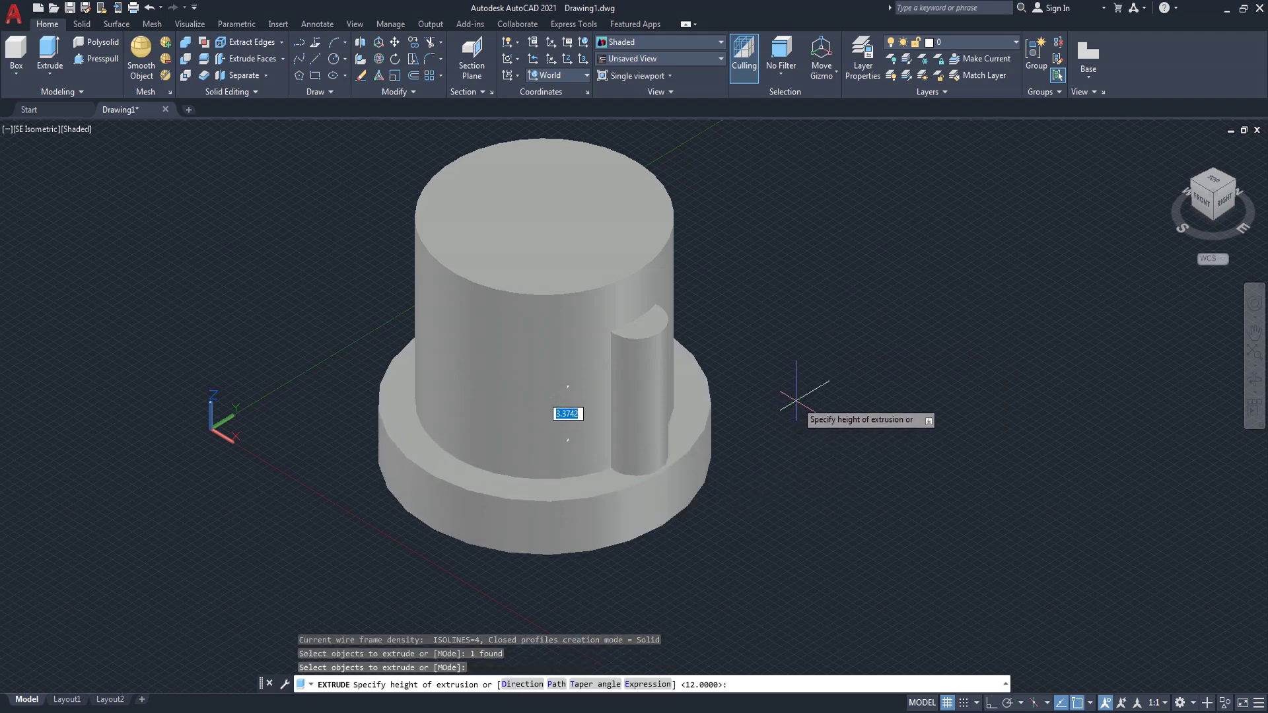
type("3")
key("Return")
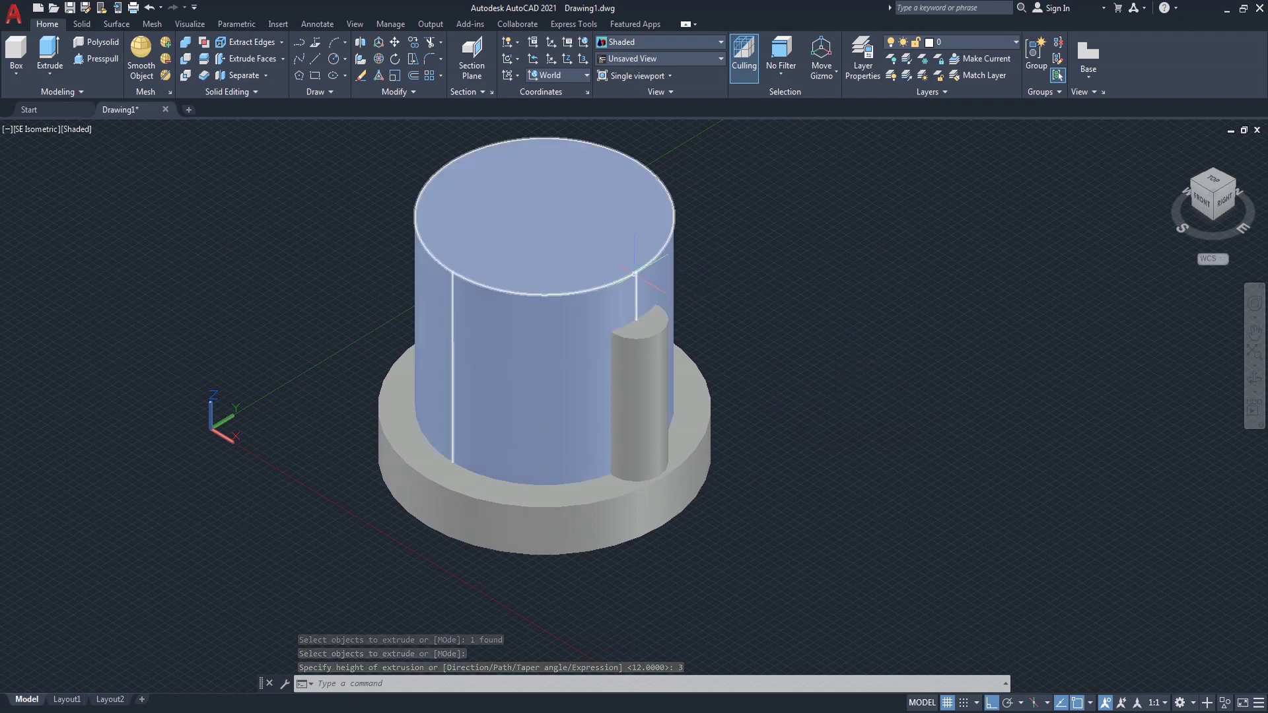
left_click(1254, 378)
Orbit to a side view and fillet the cylinder's top edge with radius 1.
mouse_move(727, 284)
left_mouse_down()
mouse_move(672, 343)
mouse_move(920, 424)
mouse_move(792, 476)
mouse_move(557, 348)
mouse_move(390, 286)
mouse_move(416, 325)
mouse_move(736, 444)
mouse_move(724, 443)
left_mouse_up()
right_click(765, 330)
left_click(783, 339)
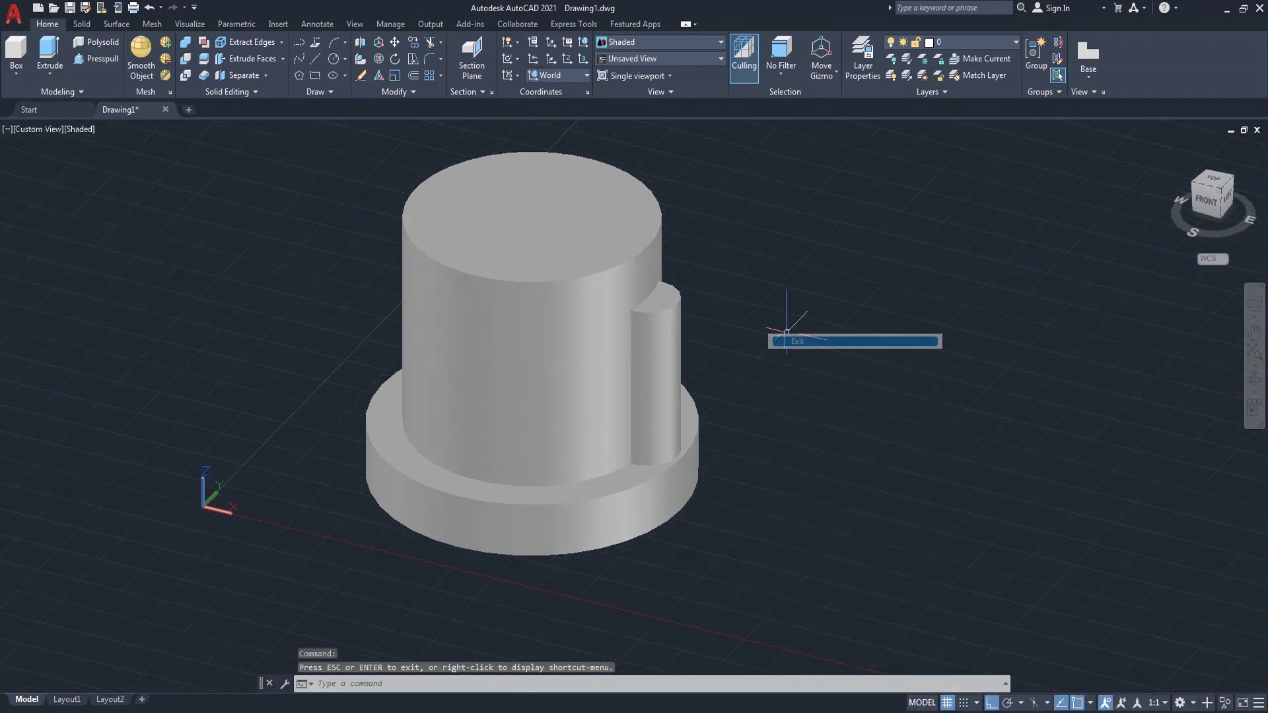
type("F")
key("Return")
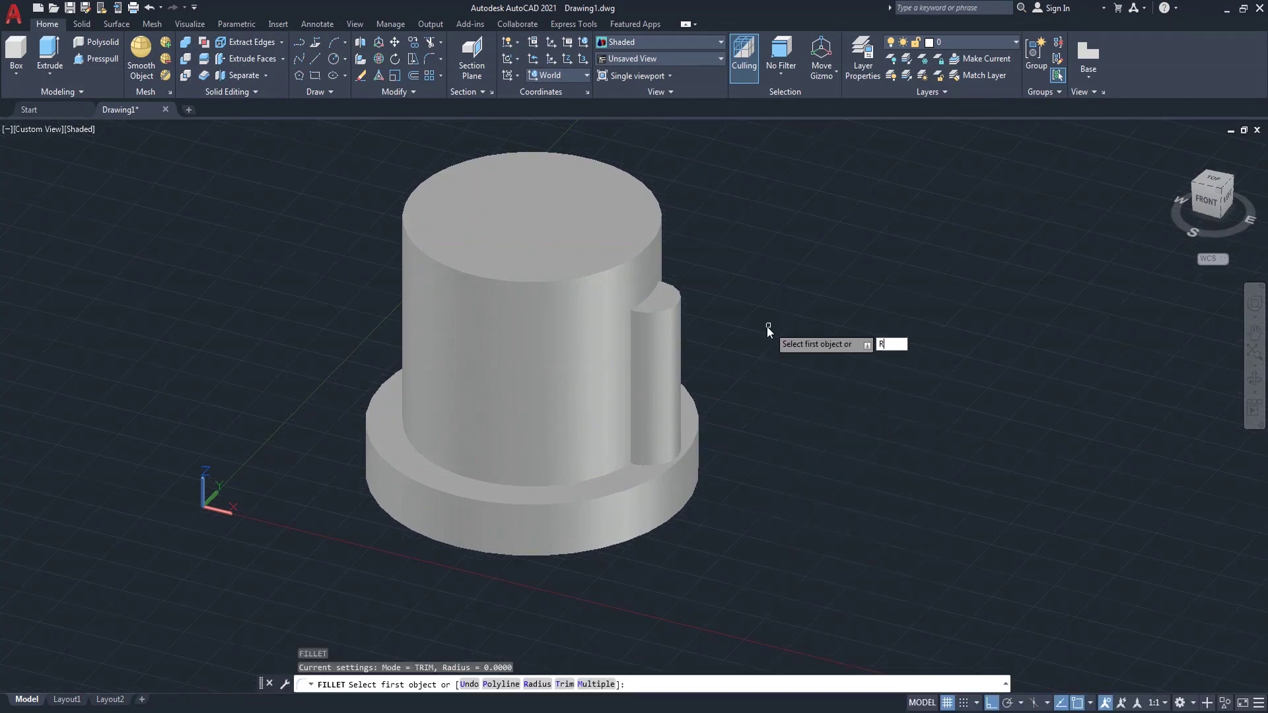
key("Return")
key("Return")
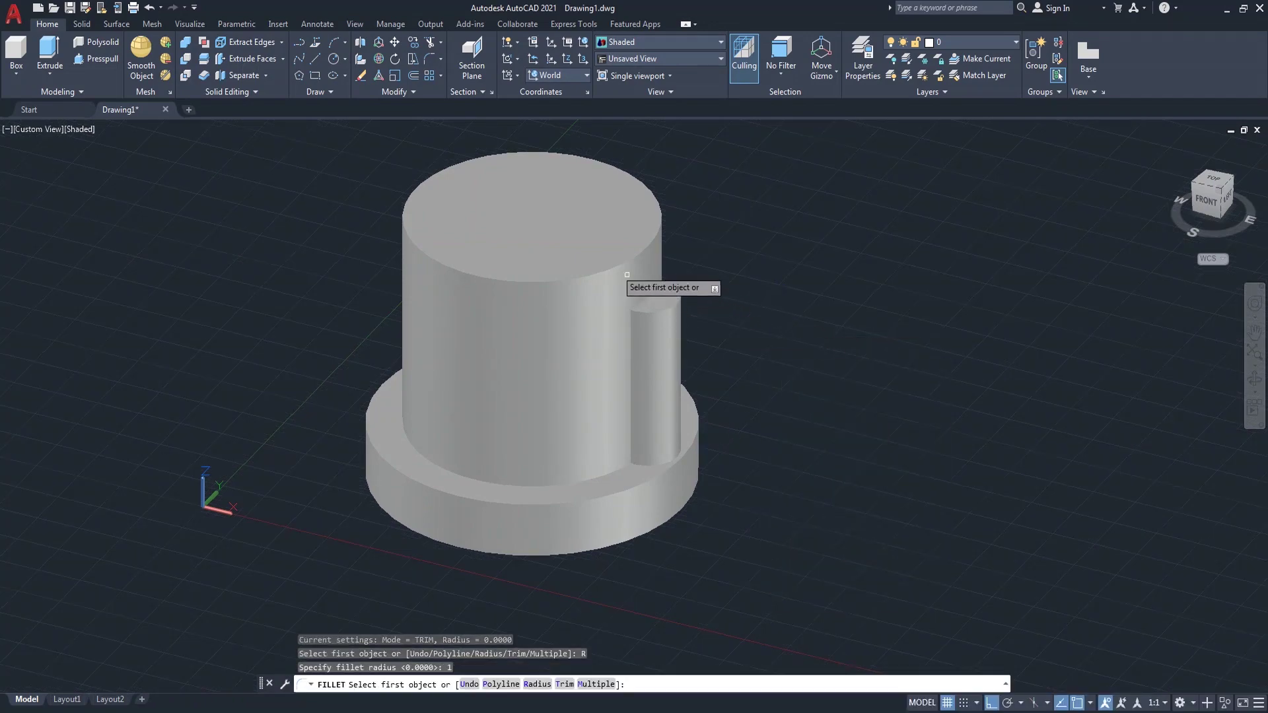
left_click(631, 276)
key("Return")
key("Return")
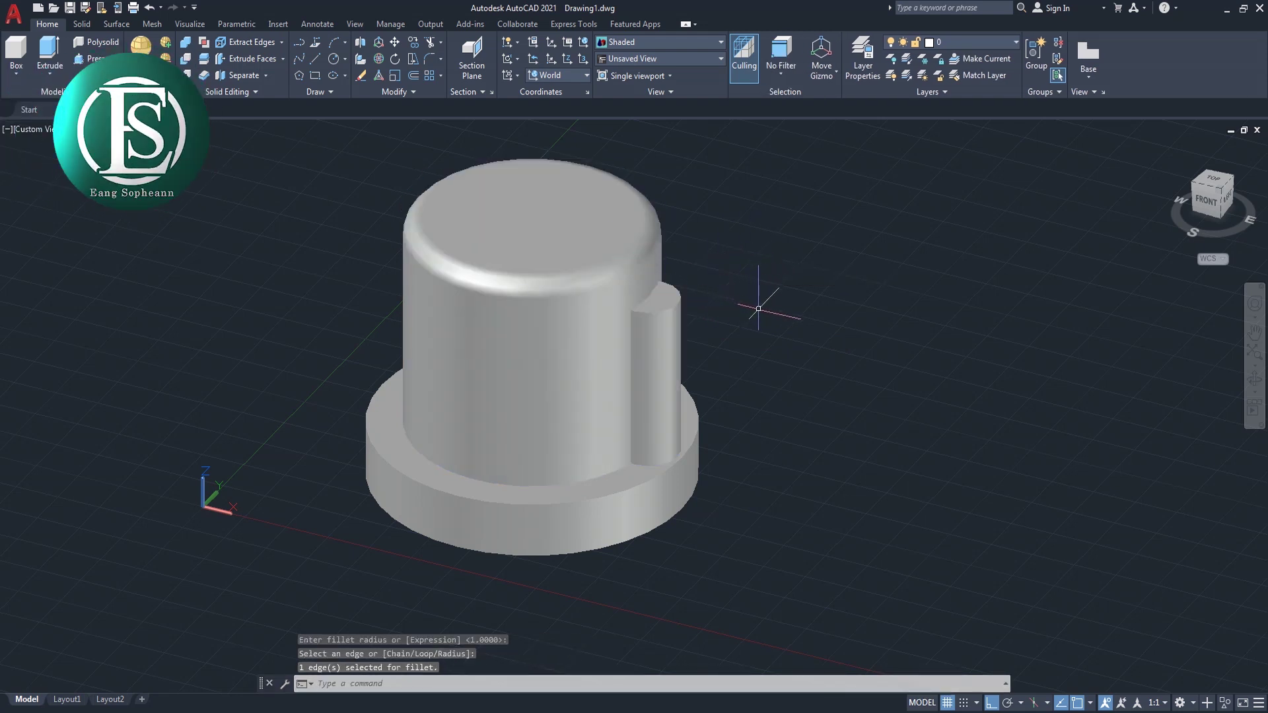
key("Return")
Fillet the rib's top edge with radius 1.5.
type("R")
key("Return")
type("1.5")
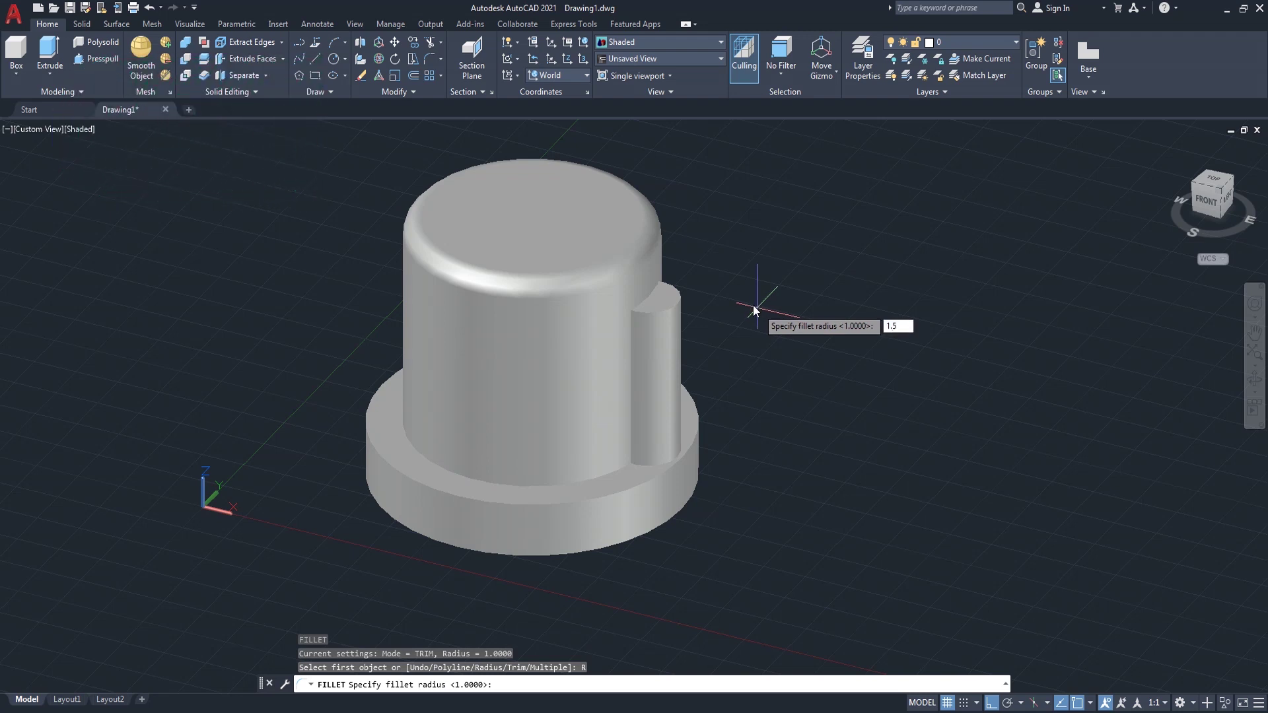
key("Return")
left_click(668, 308)
key("Return")
key("Return")
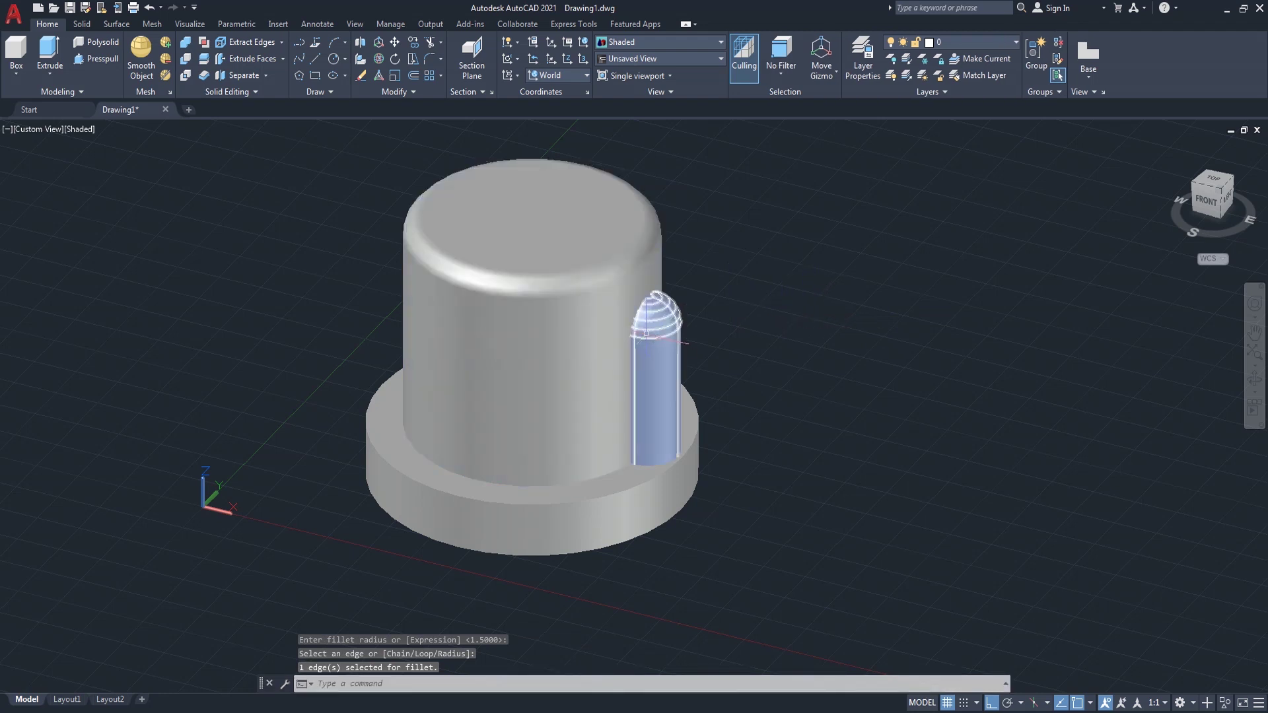
left_click(89, 131)
Switch to 2D Wireframe and start 3DARRAY with the rib selected.
left_click(116, 164)
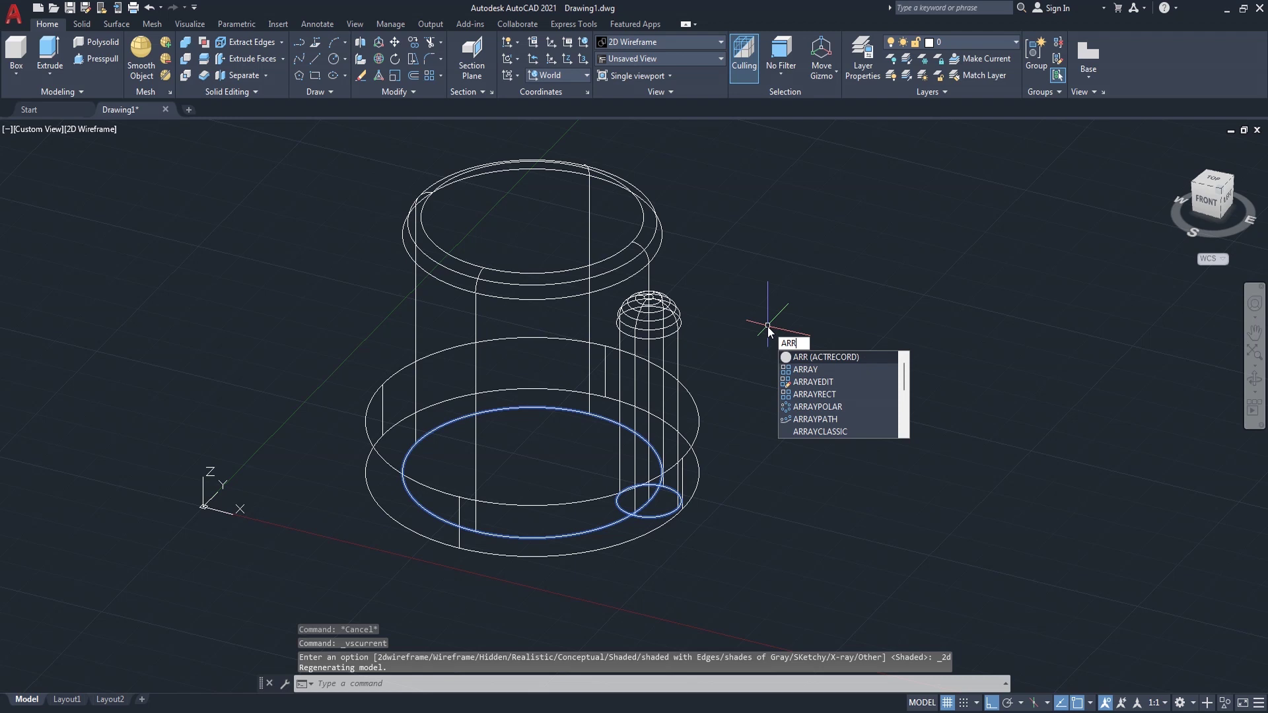
key("Escape")
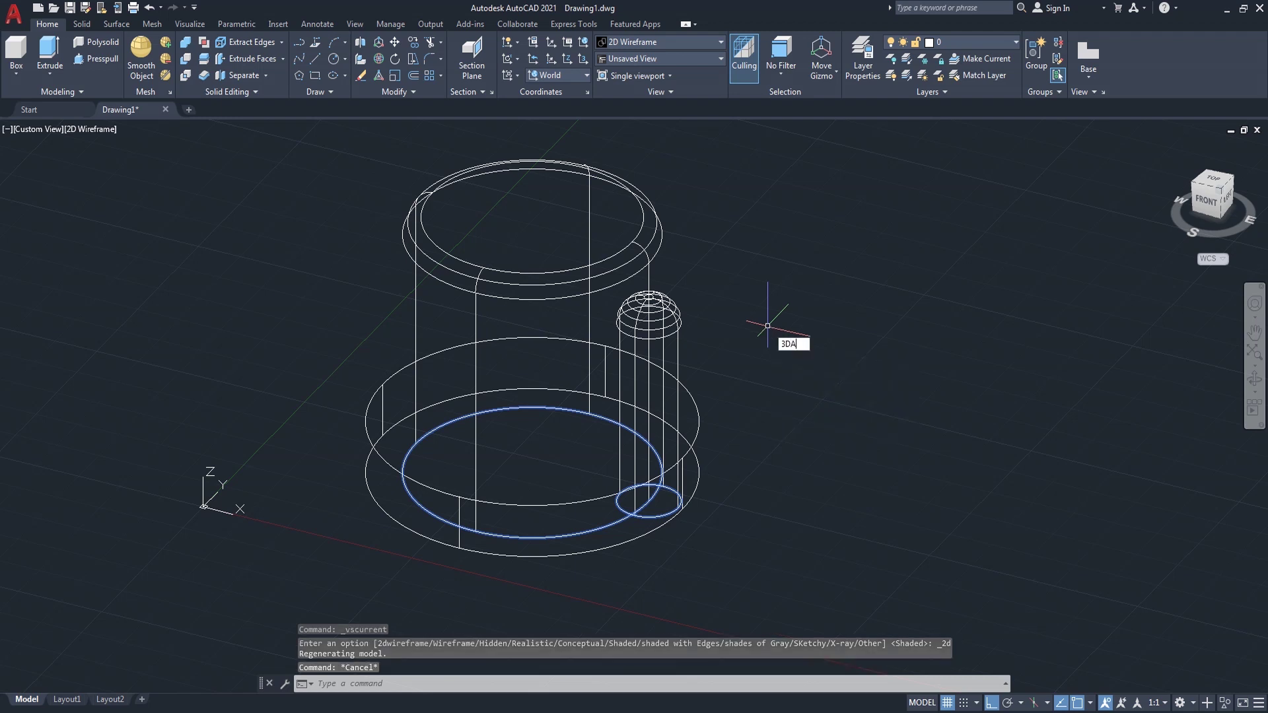
type("RAY")
key("Return")
left_click(676, 326)
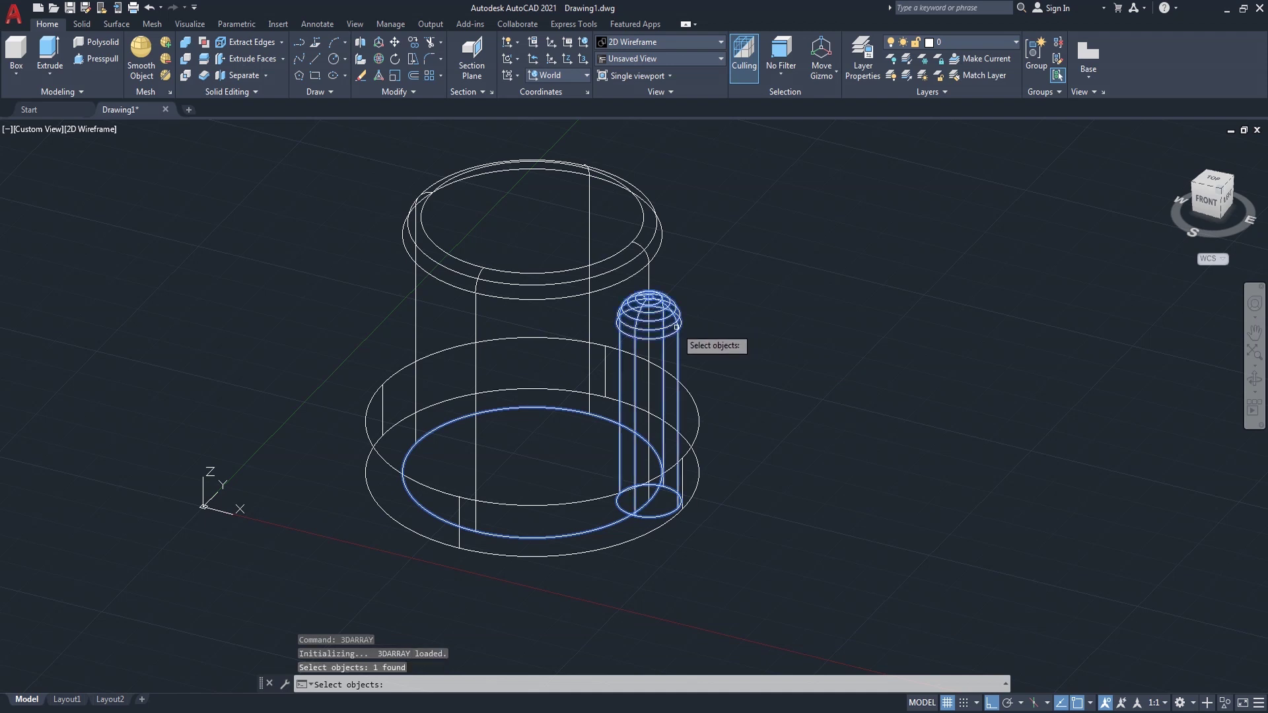
key("Return")
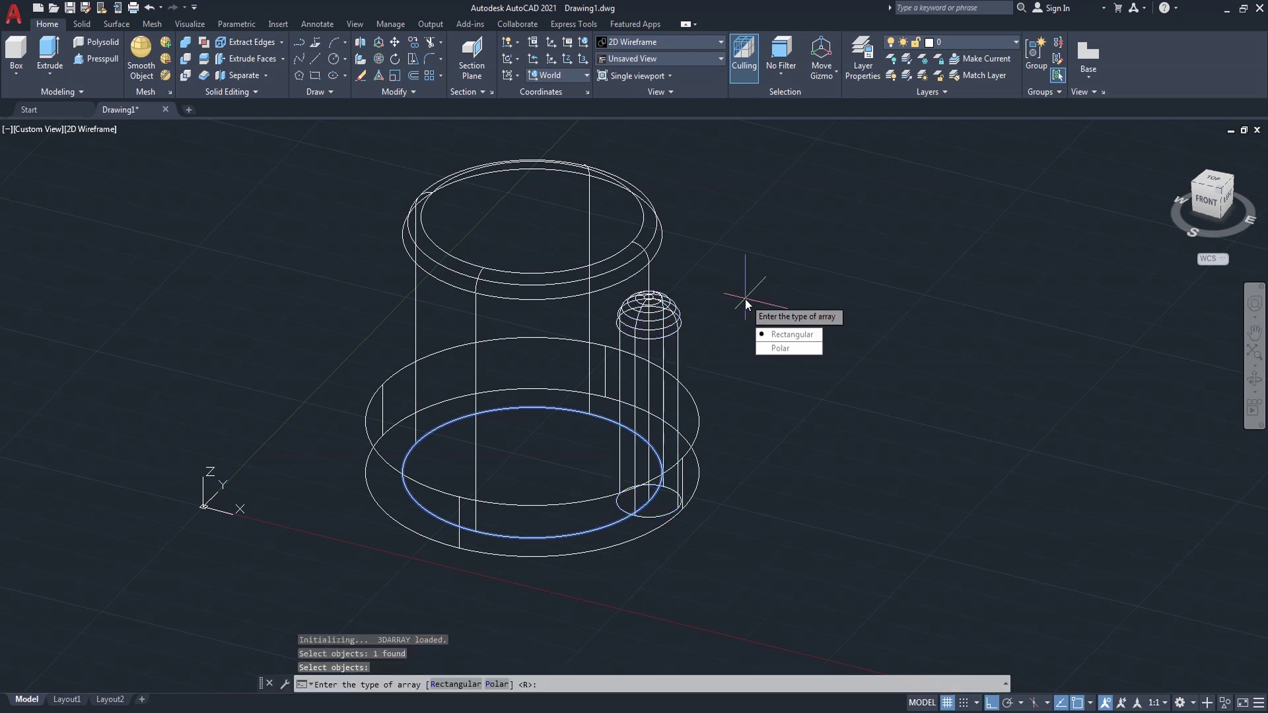
Polar-array the rib: 10 items over 360°, rotated, about the knob's central axis.
left_click(787, 353)
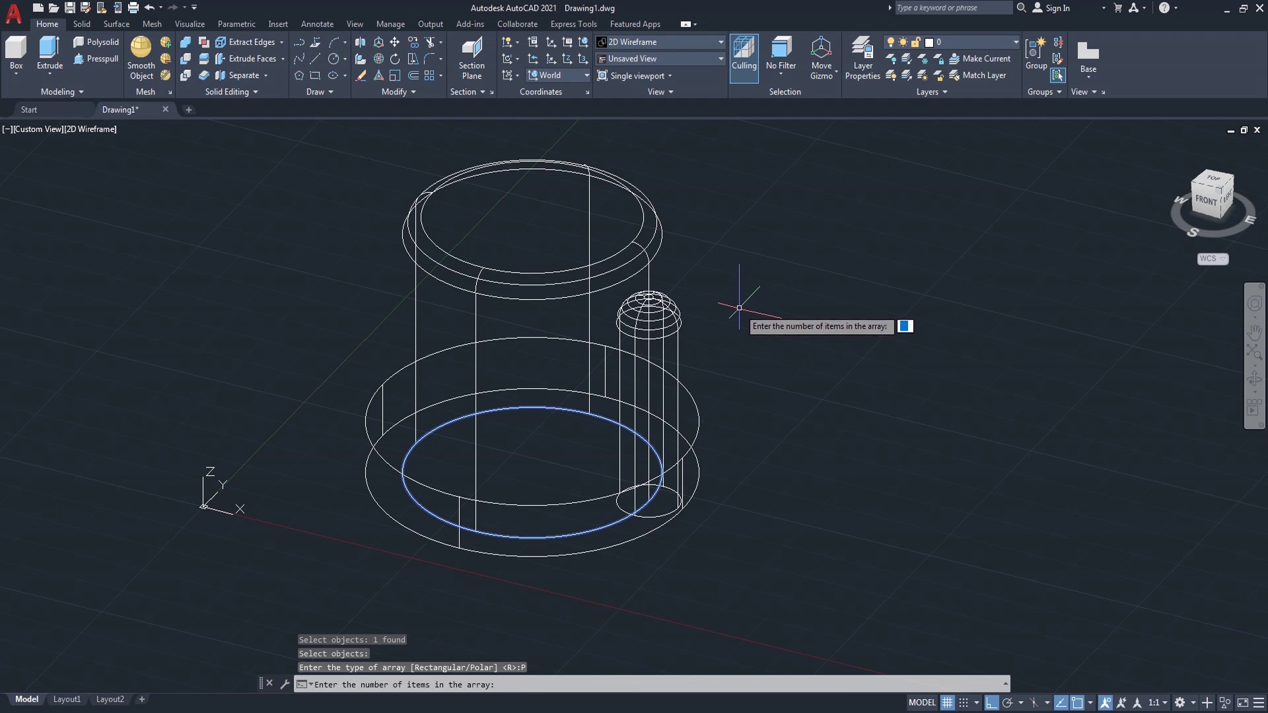
type("10")
key("Return")
type("3")
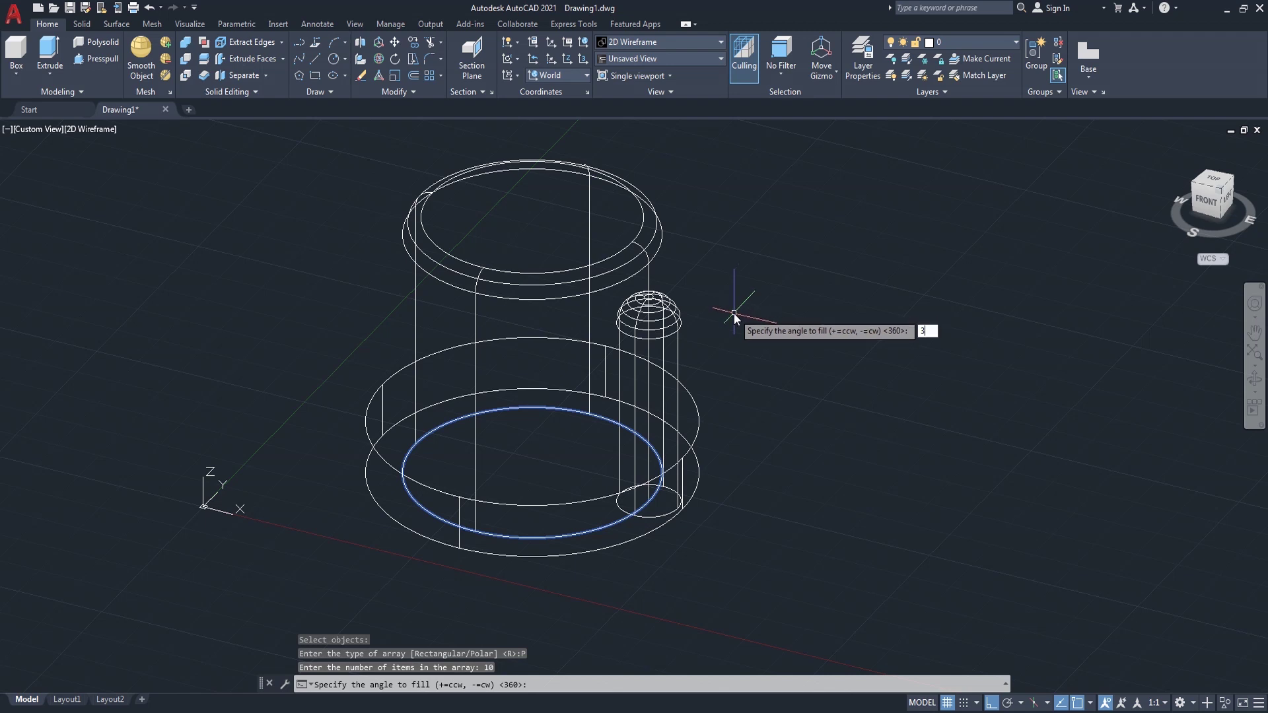
type("60")
key("Return")
left_click(764, 350)
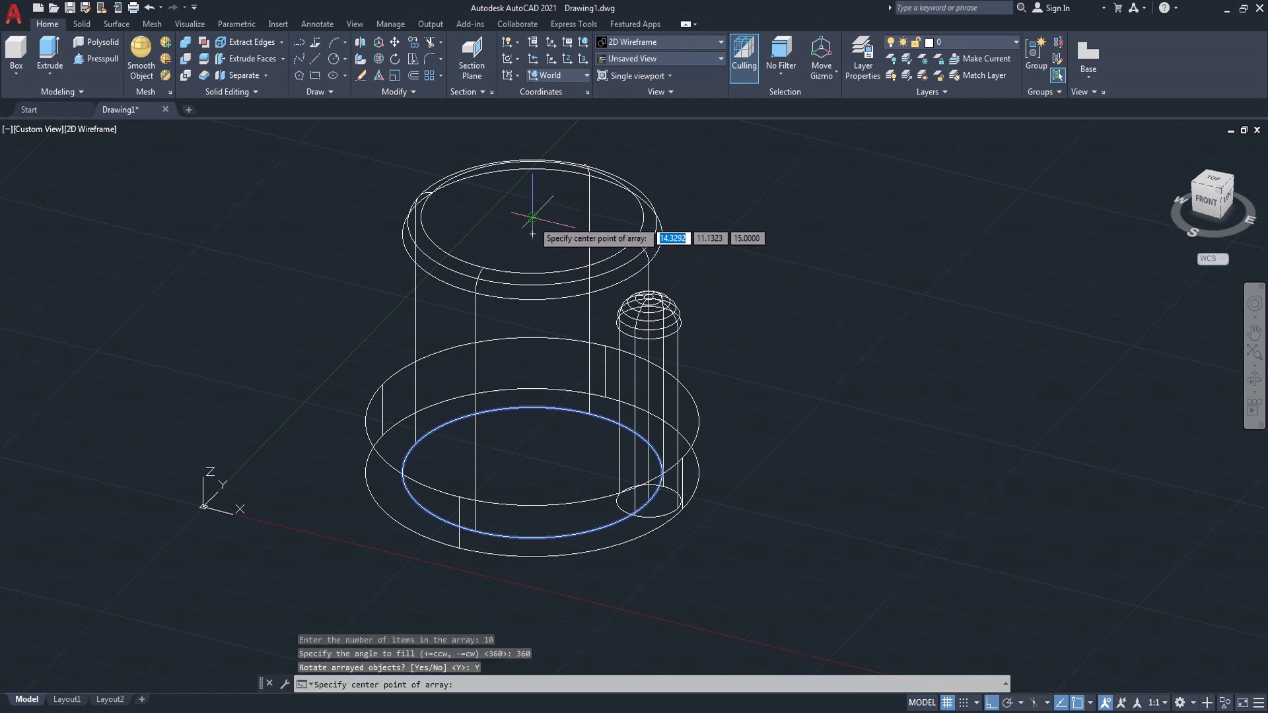
left_click(532, 256)
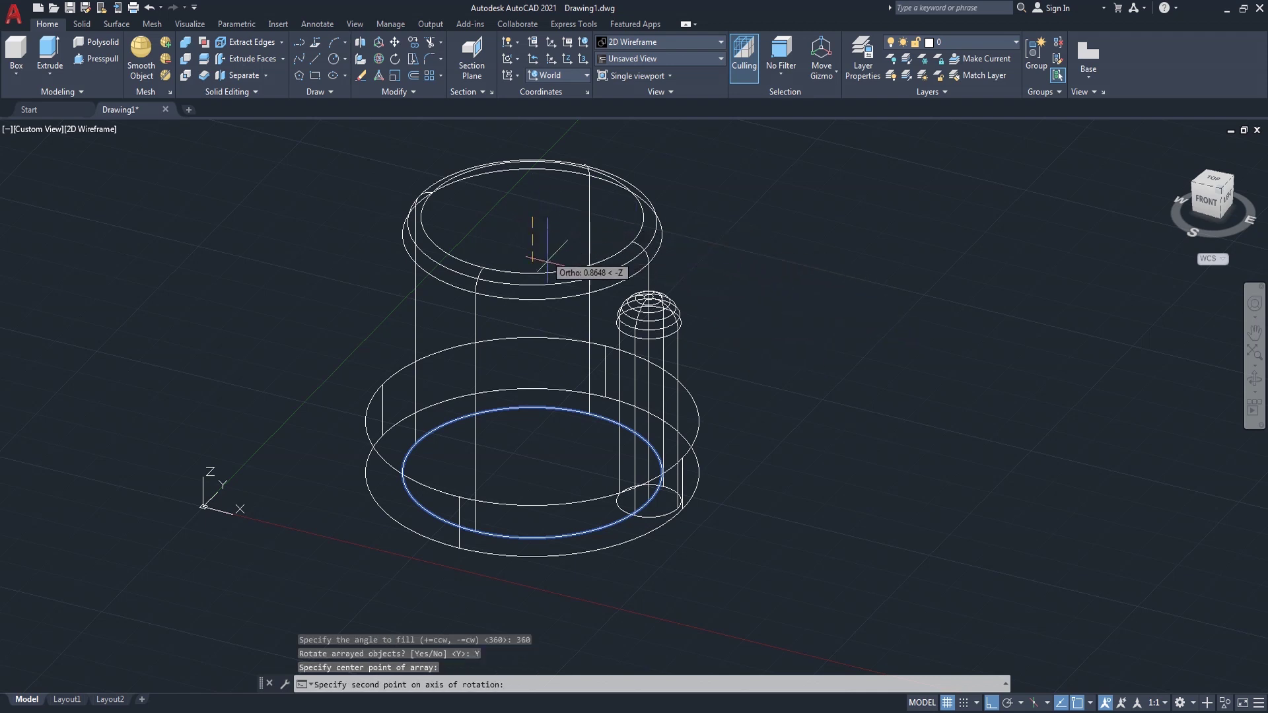
left_click(533, 471)
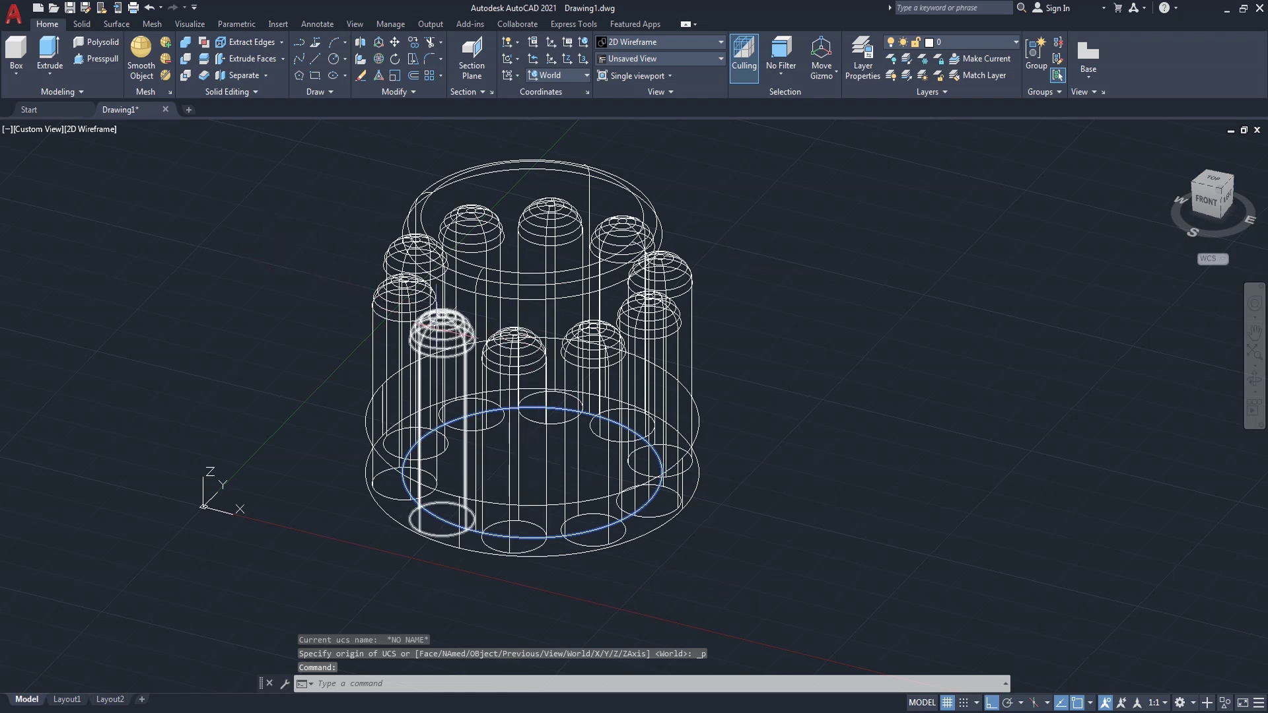
left_click(109, 130)
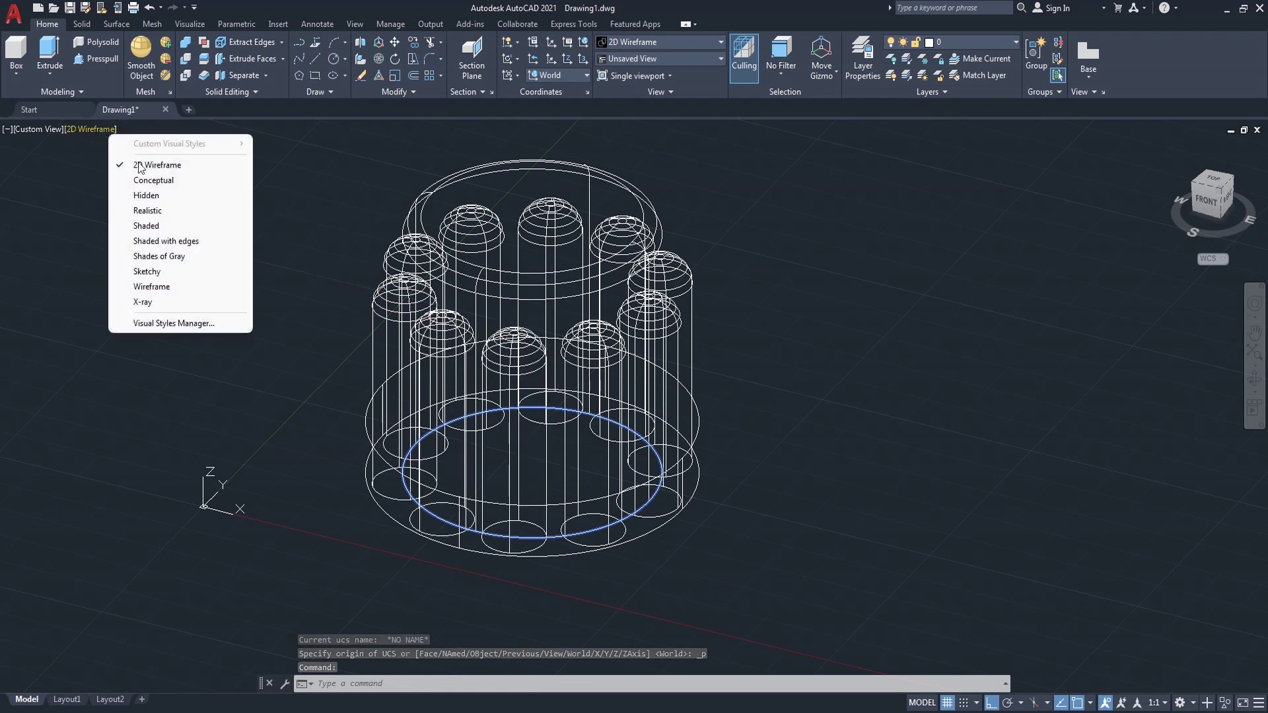
Shade the knob, orbit to inspect its underside, and pan it slightly right.
left_click(165, 226)
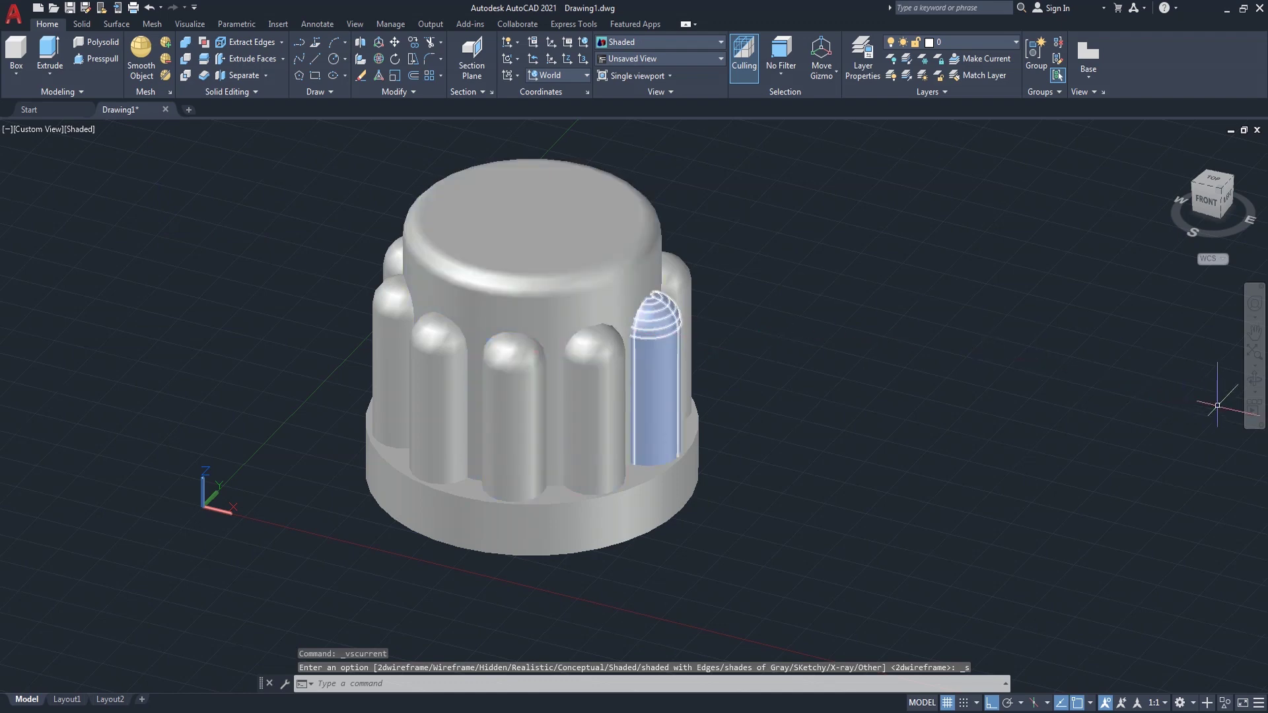
left_click(1254, 380)
mouse_move(611, 500)
left_mouse_down()
mouse_move(988, 383)
mouse_move(489, 553)
mouse_move(858, 552)
mouse_move(988, 512)
mouse_move(1081, 515)
mouse_move(792, 377)
mouse_move(775, 437)
mouse_move(294, 403)
mouse_move(321, 398)
left_mouse_up()
right_click(712, 281)
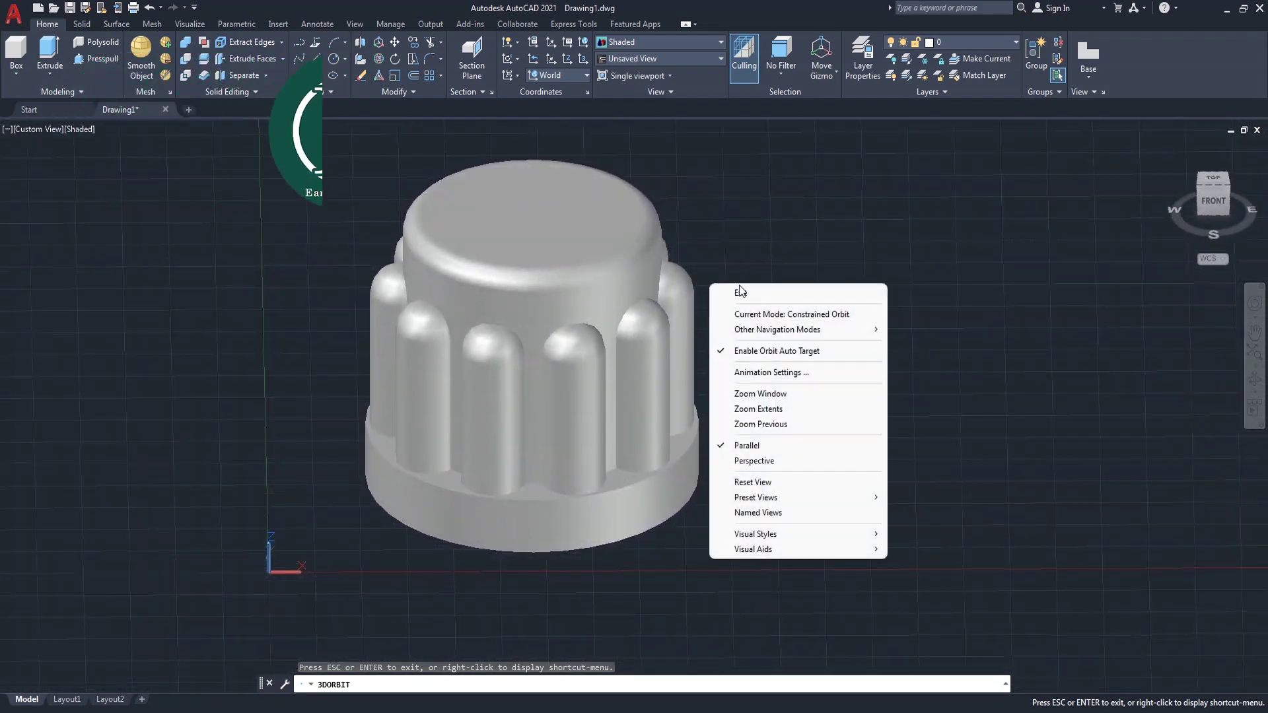
left_click(733, 286)
middle_click_drag(800, 304, 861, 303)
key("Escape")
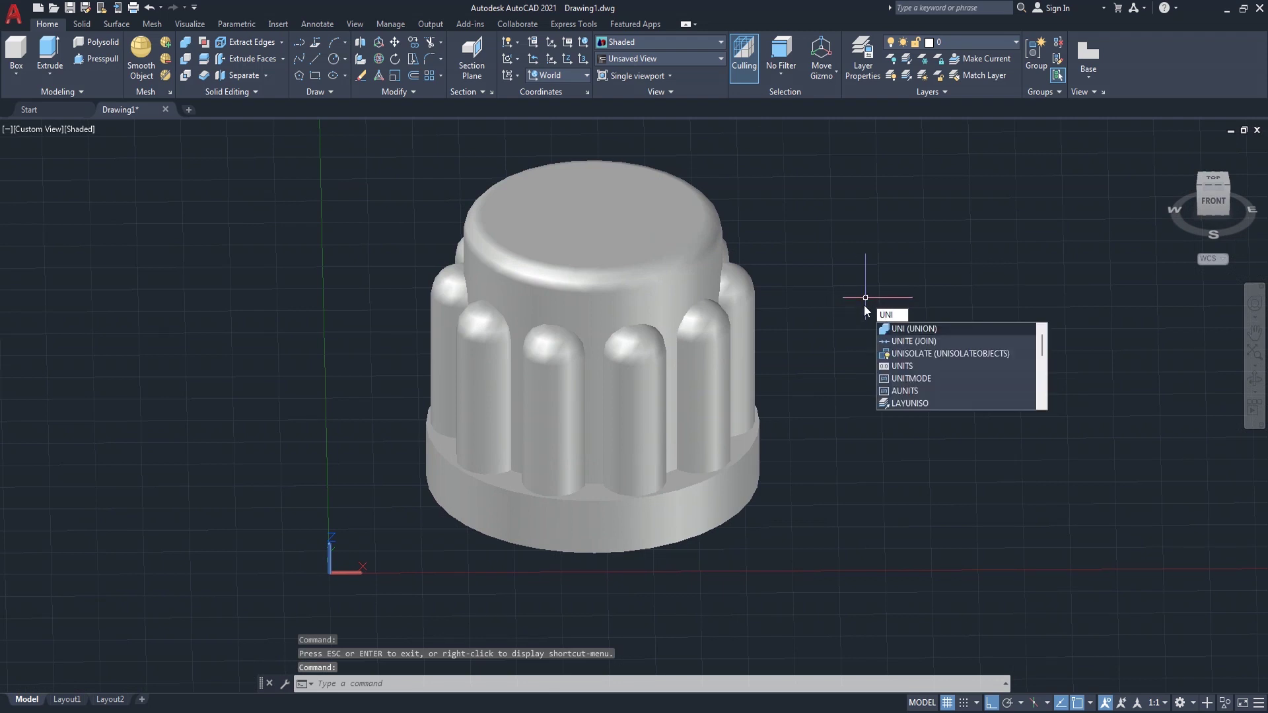
Union the base, body and ten ribs by crossing-selecting all 12 solids.
left_click(932, 329)
left_click(783, 180)
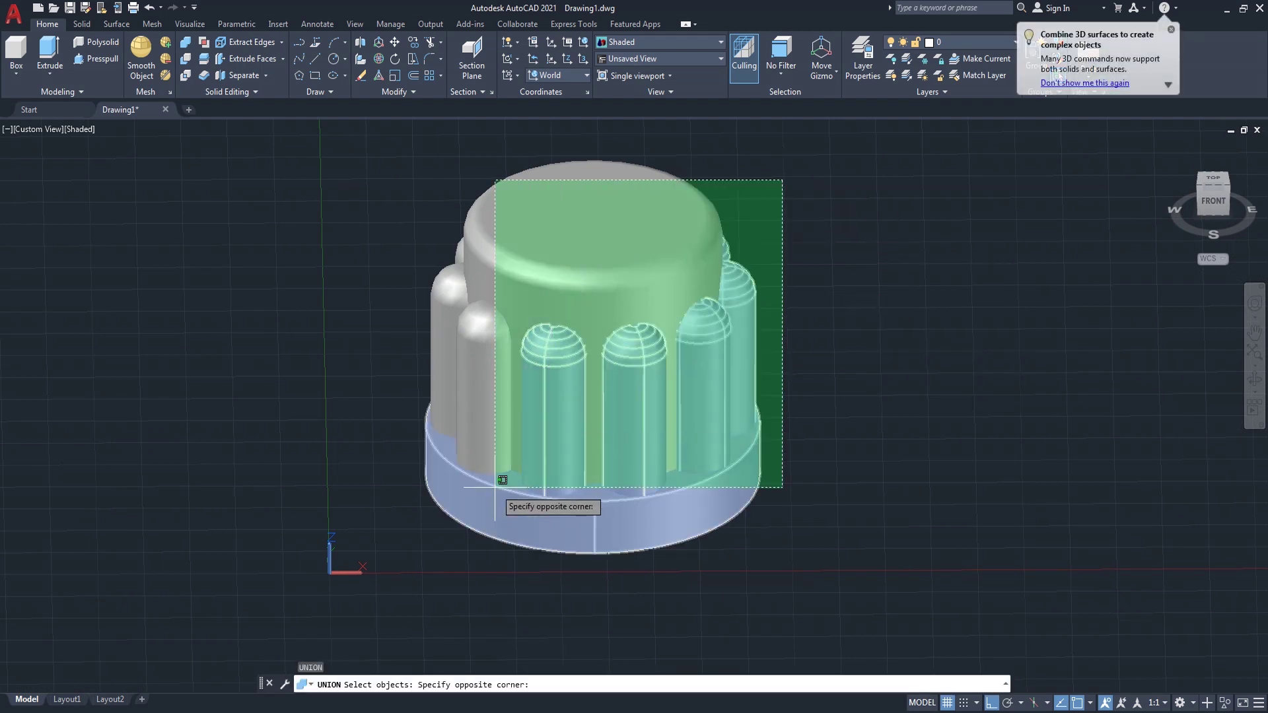
left_click(416, 516)
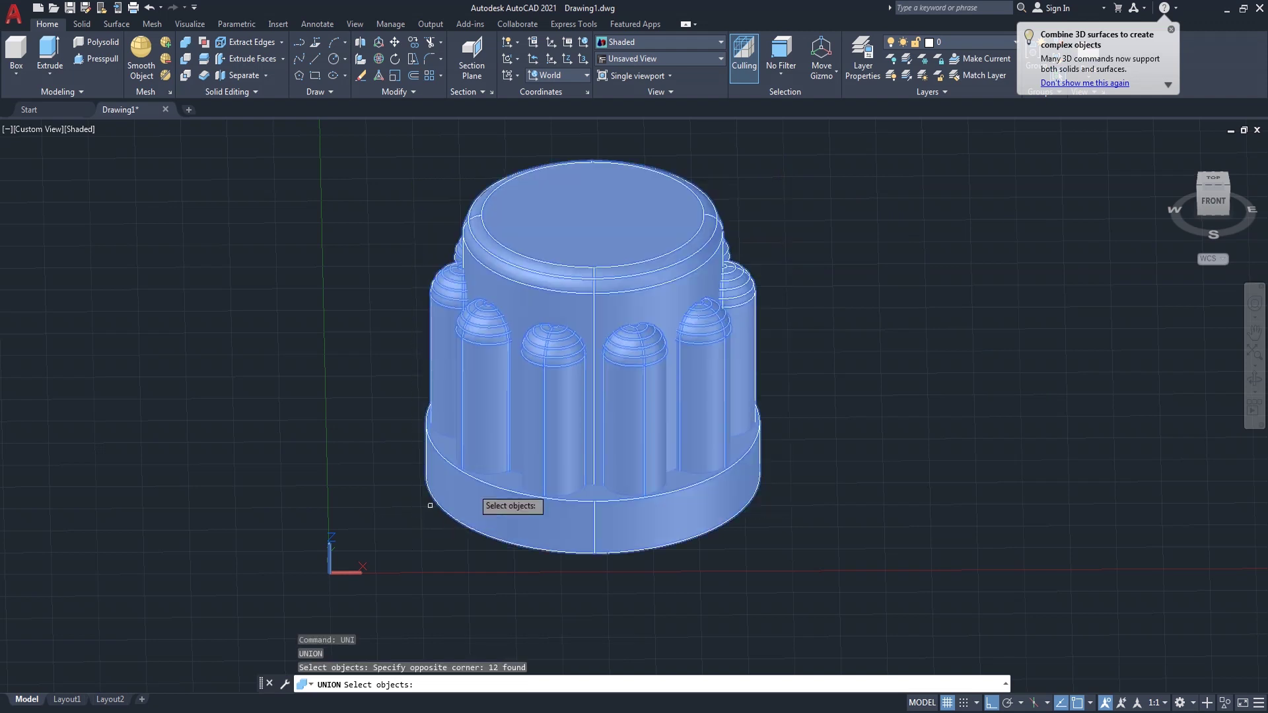
key("Return")
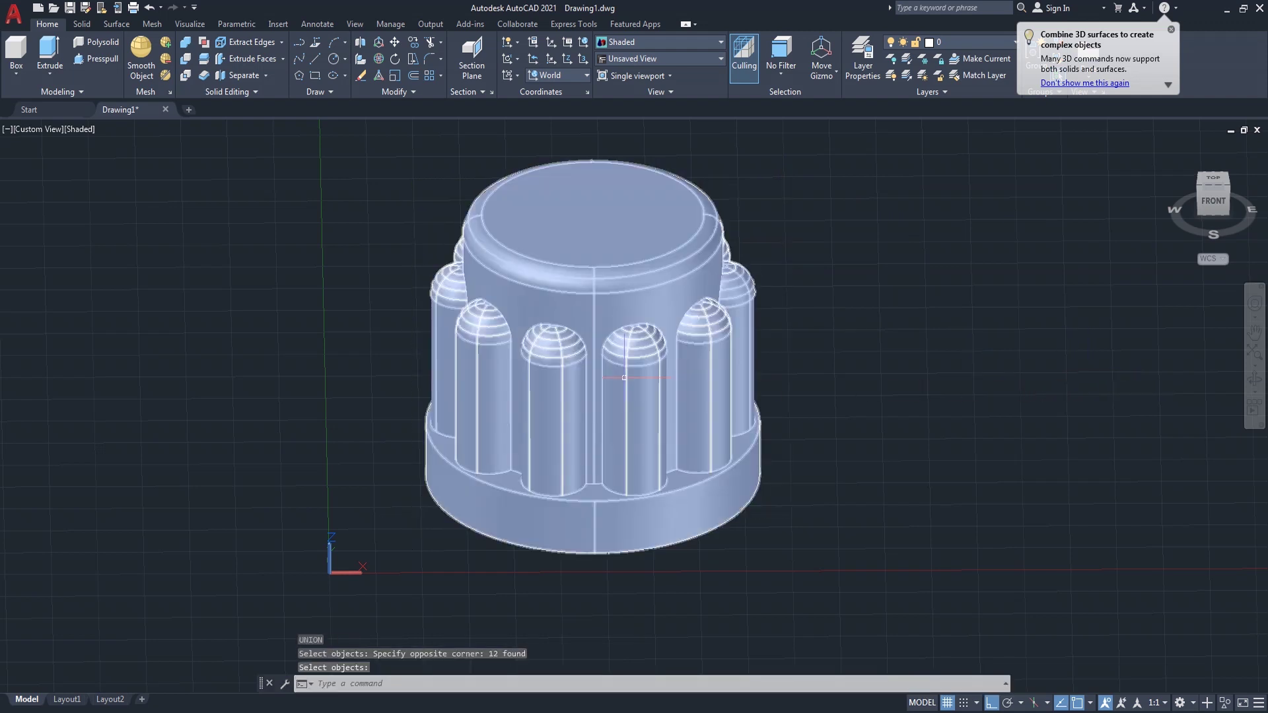
Orbit the knob, then jump to SW and SE Isometric views and pan.
left_click(1253, 383)
mouse_move(997, 413)
left_mouse_down()
mouse_move(841, 433)
mouse_move(909, 359)
left_mouse_up()
right_click(894, 341)
left_click(927, 351)
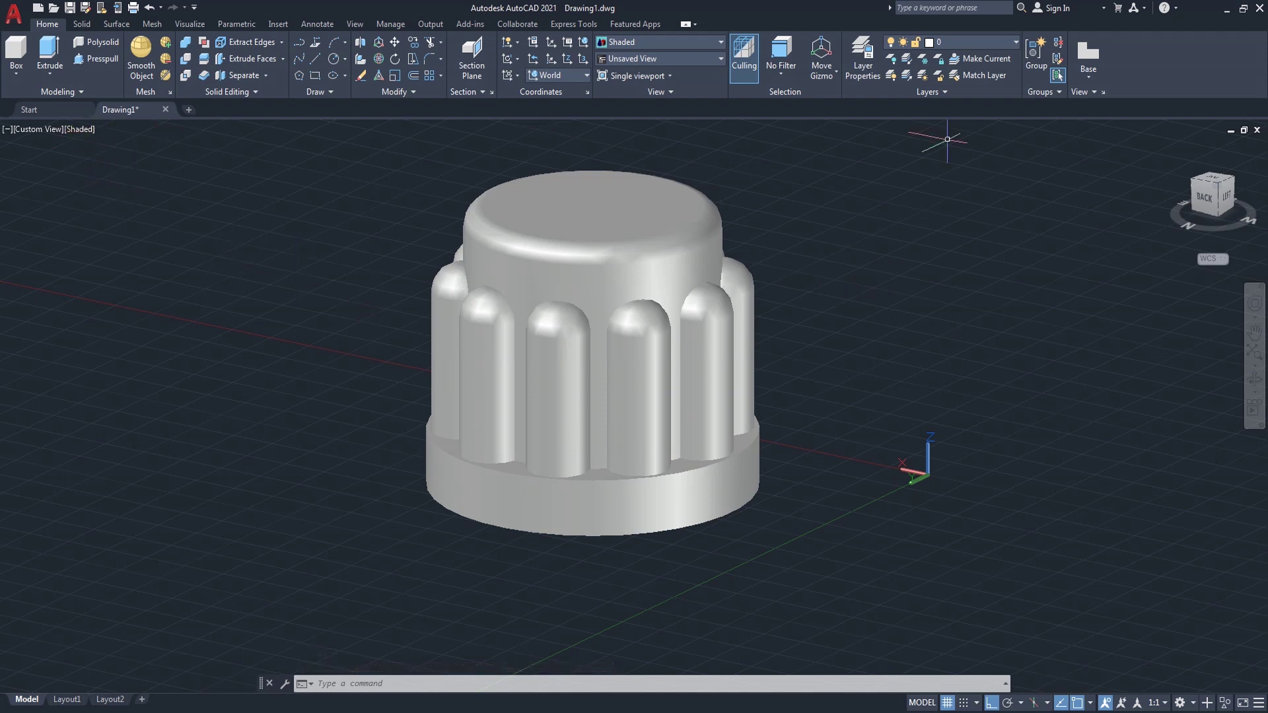
left_click(1232, 180)
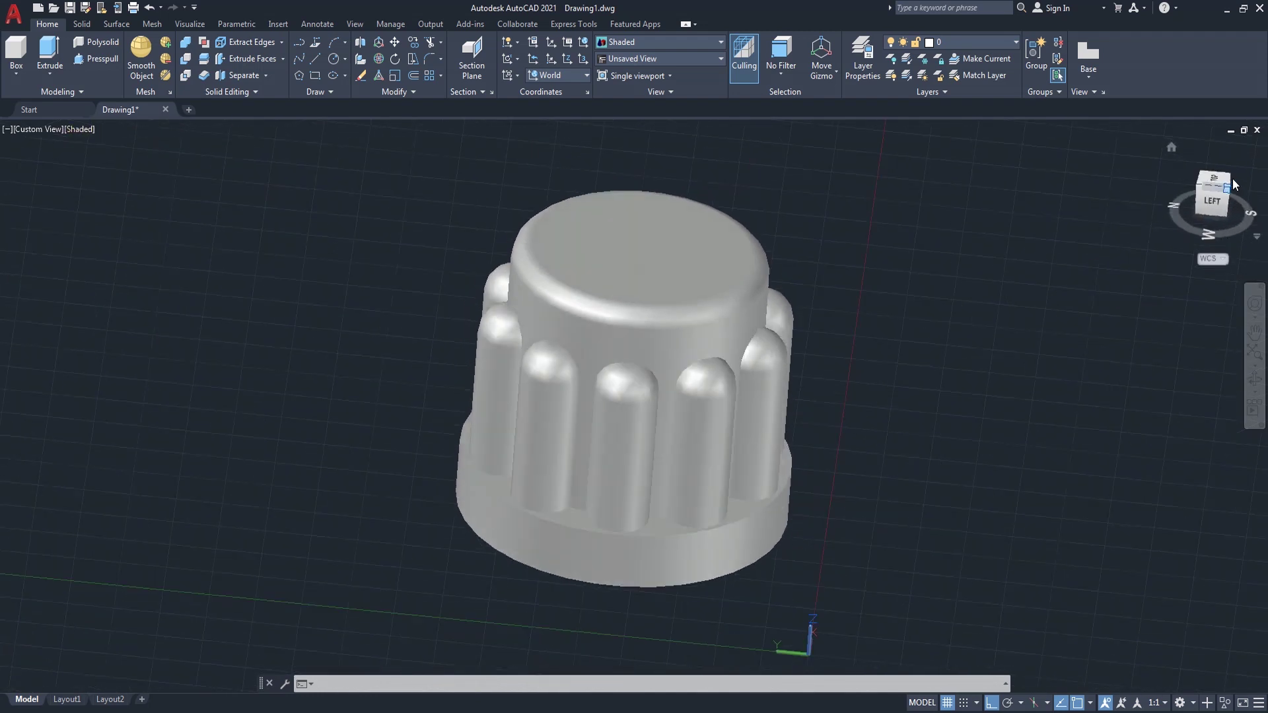
left_click(1237, 191)
mouse_move(1057, 325)
middle_mouse_down()
mouse_move(951, 235)
mouse_move(968, 262)
middle_mouse_up()
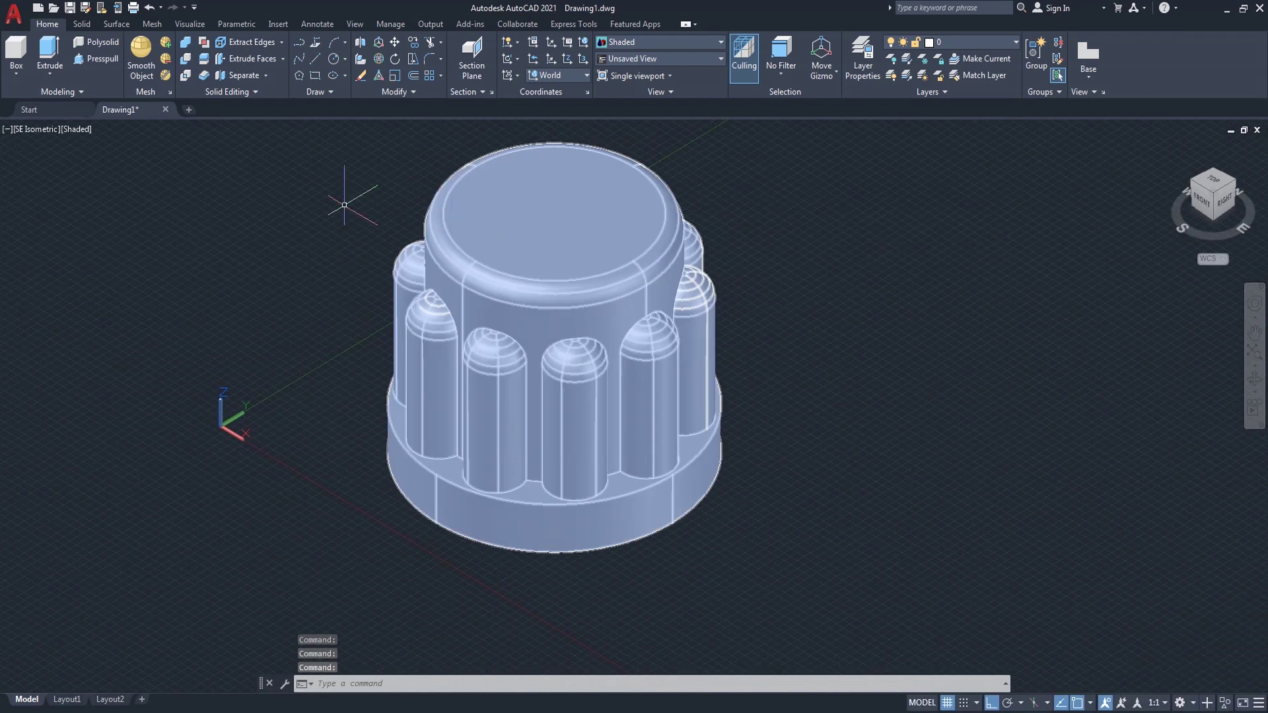
Switch to 2D Wireframe and orbit and zoom toward the knob's base.
left_click(78, 129)
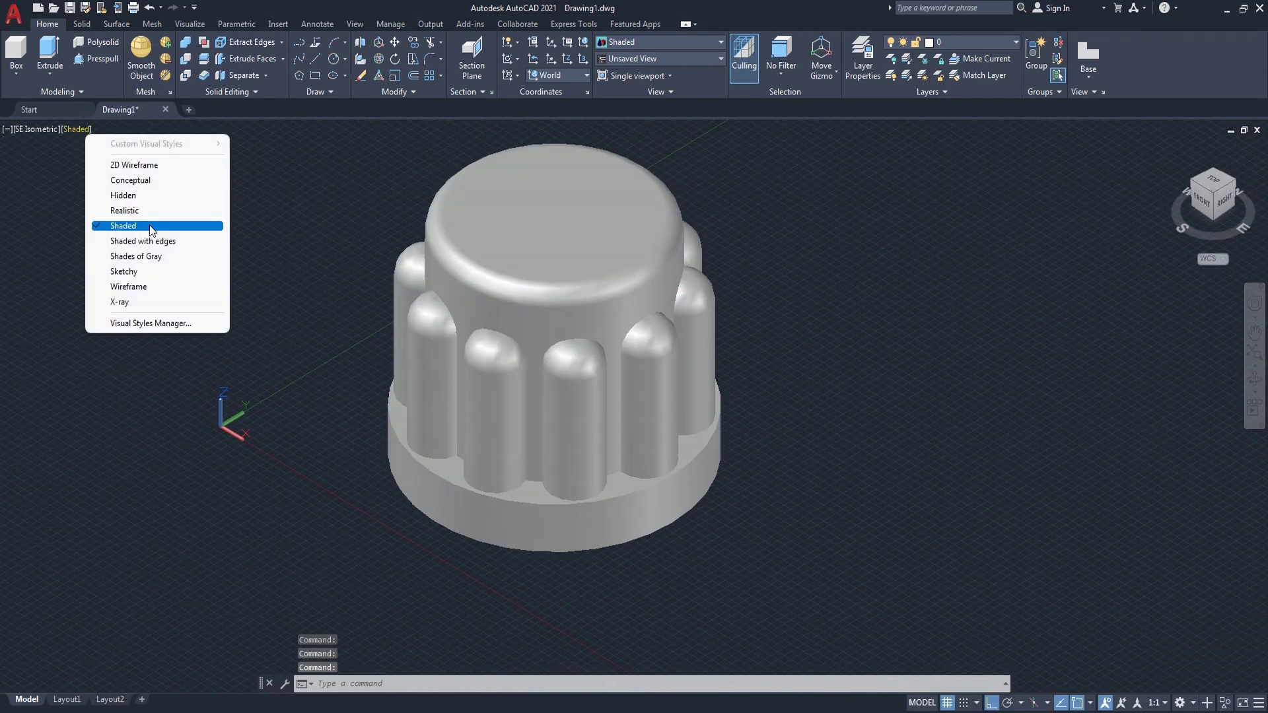
left_click(152, 227)
left_click(82, 131)
left_click(122, 163)
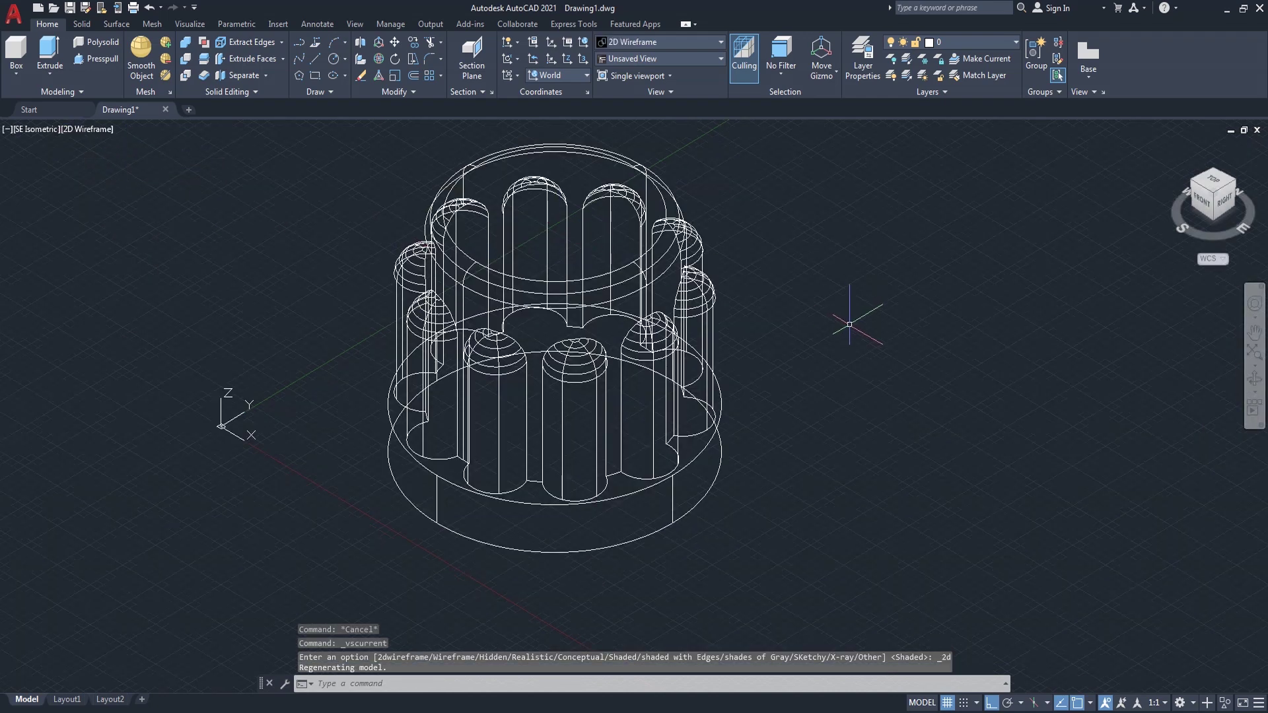
left_click(1254, 379)
mouse_move(841, 455)
left_mouse_down()
mouse_move(841, 379)
mouse_move(823, 458)
mouse_move(821, 417)
left_mouse_up()
right_click(820, 417)
left_click(839, 366)
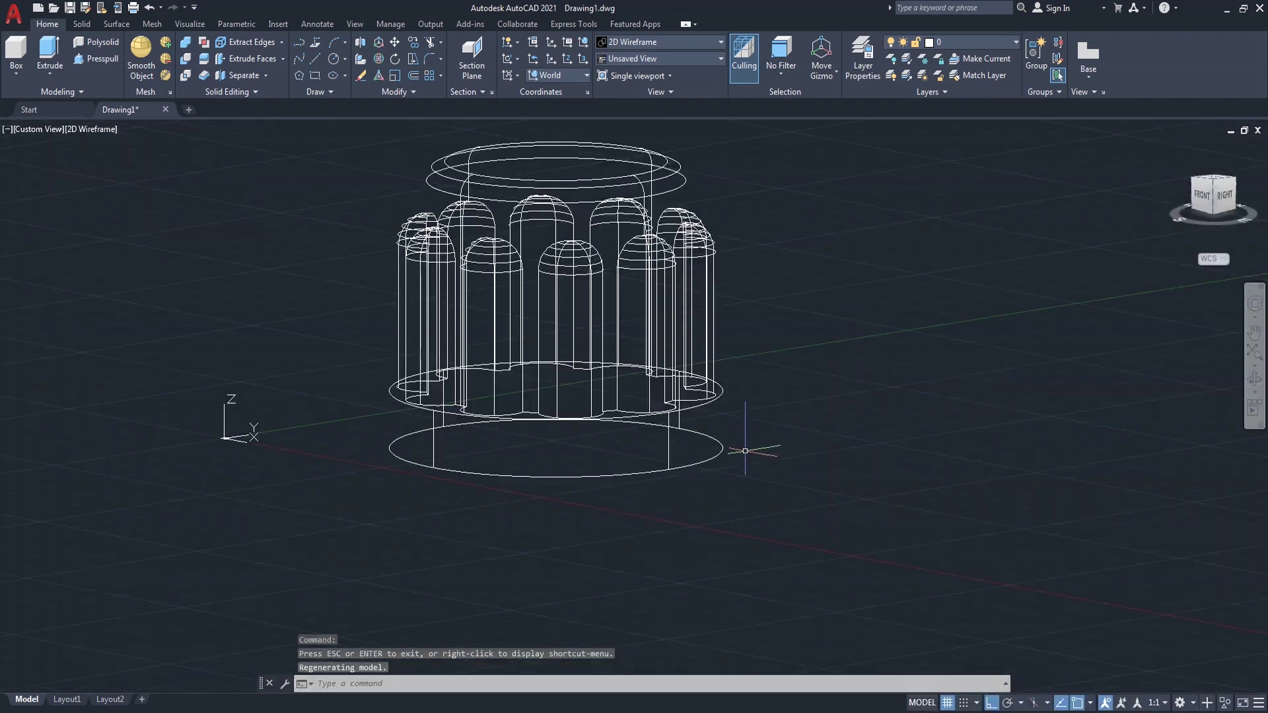
scroll(656, 459, "up", 2)
middle_click_drag(656, 458, 665, 536)
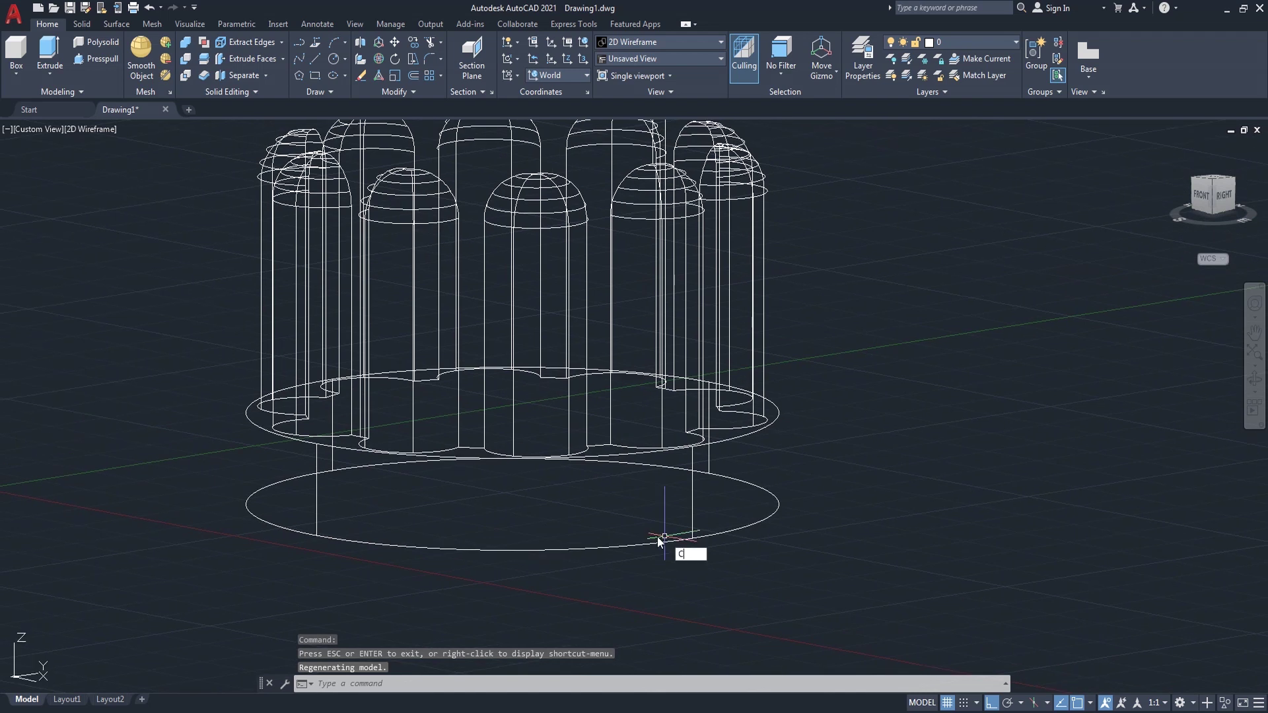
Draw an 11-diameter circle at the base centre.
left_click(703, 569)
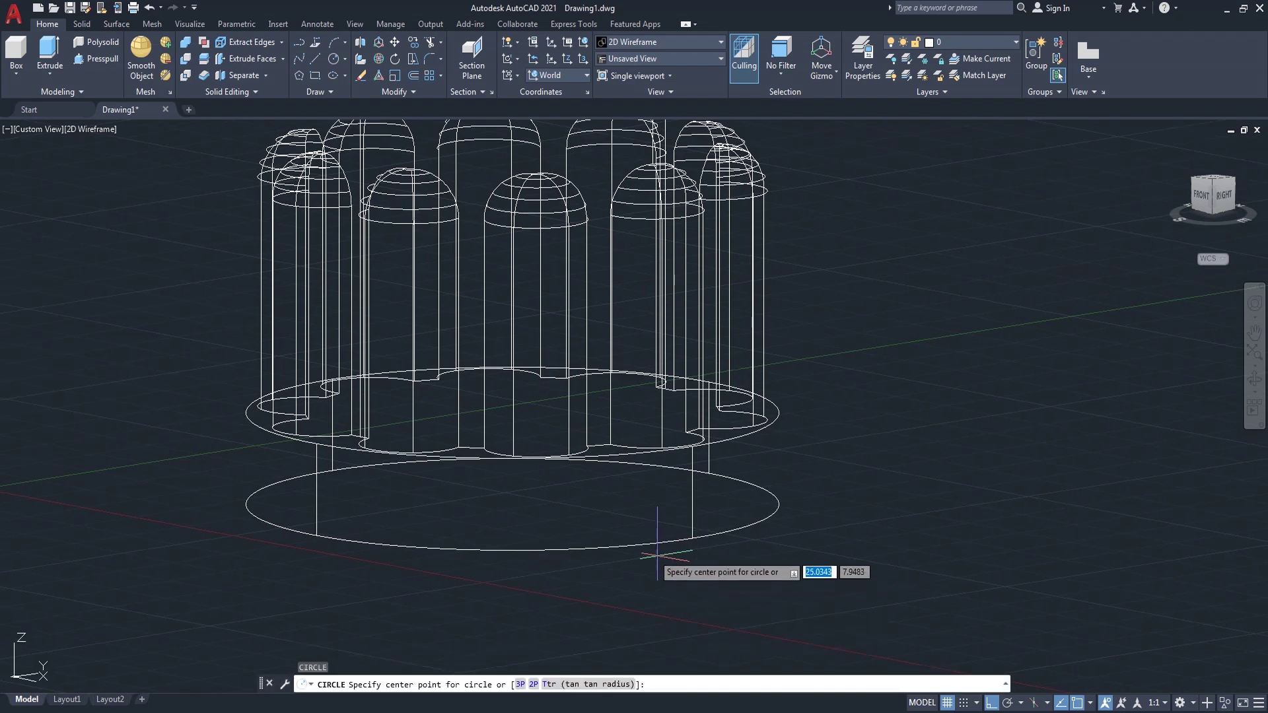
left_click(515, 505)
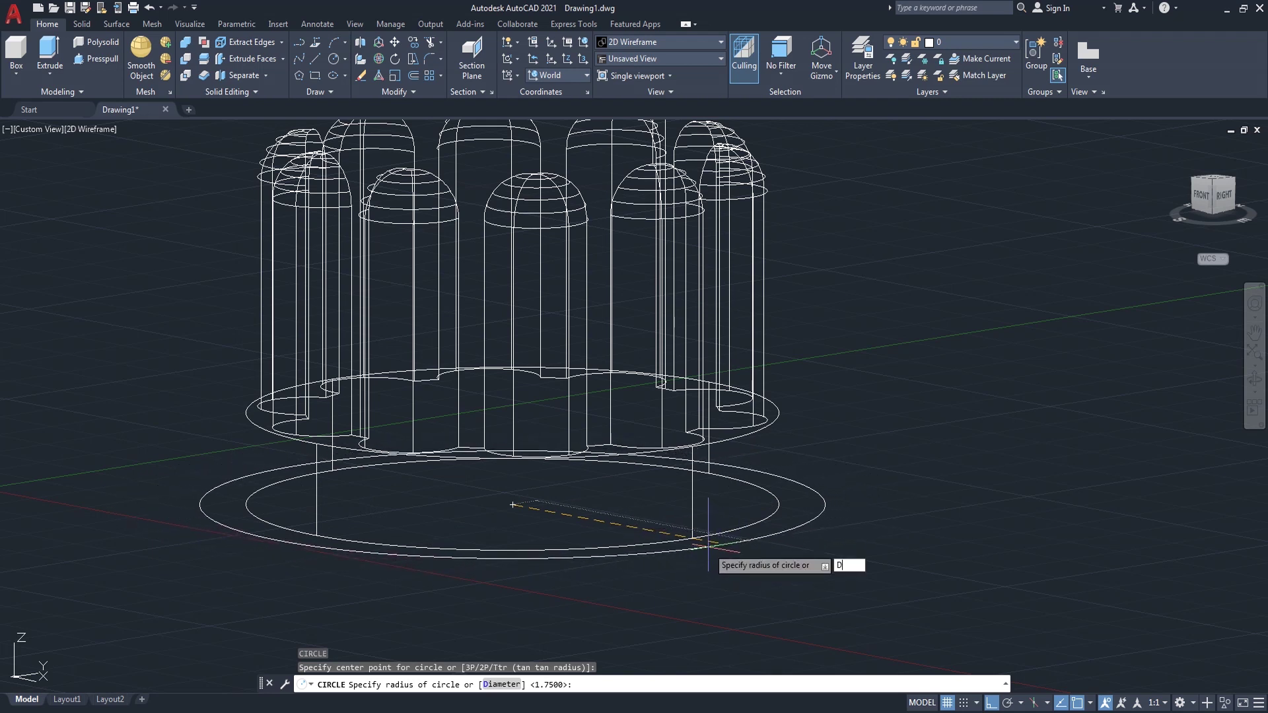
key("Return")
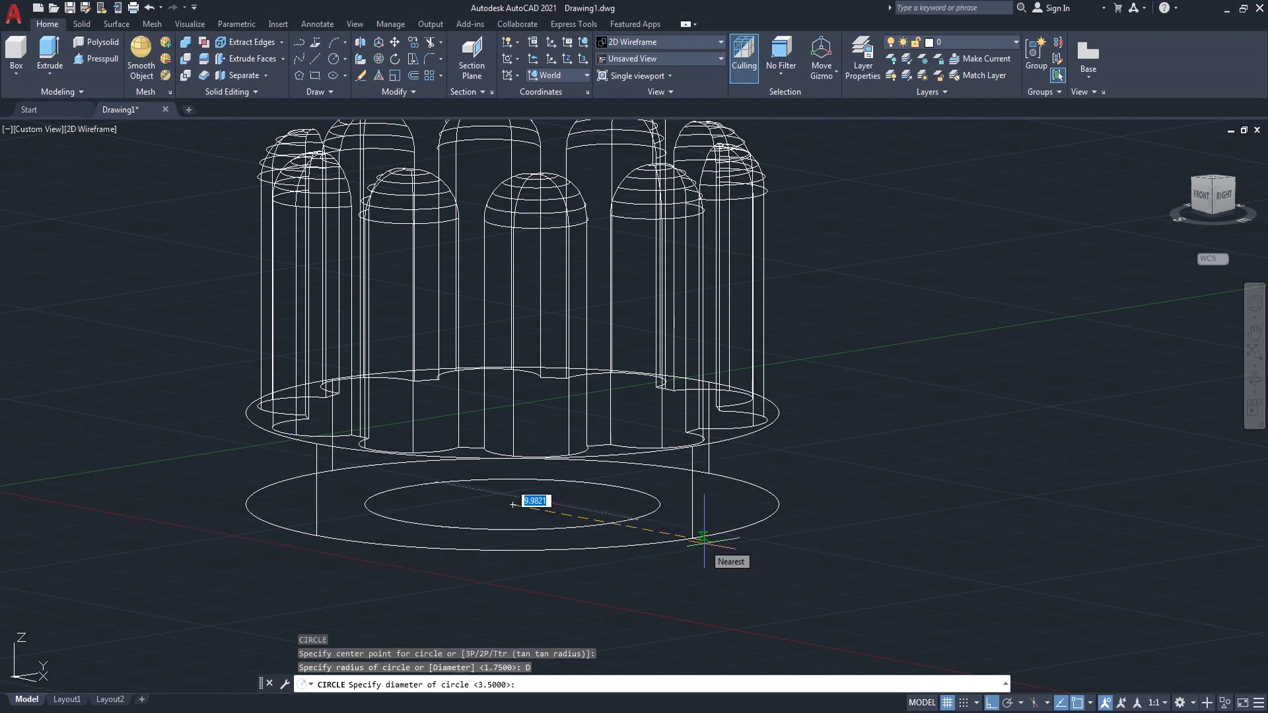
type("11")
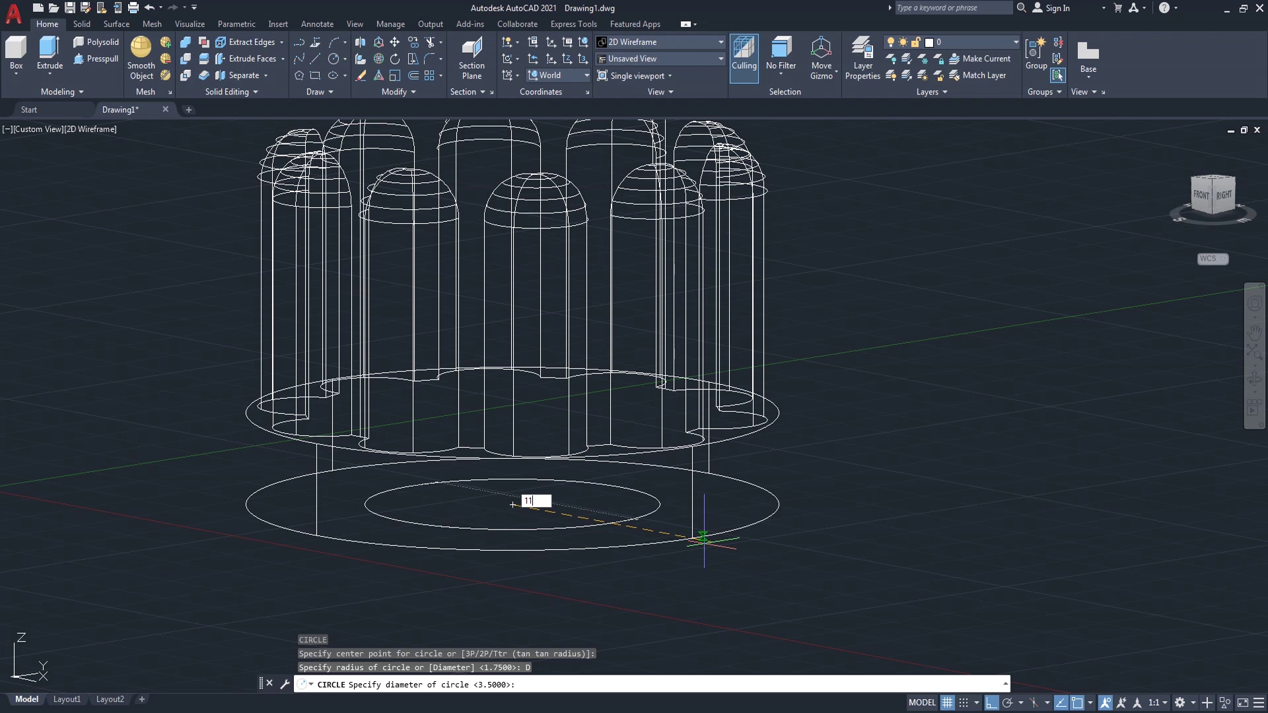
key("Return")
Draw a concentric 10-diameter circle at the same base centre.
right_click(808, 460)
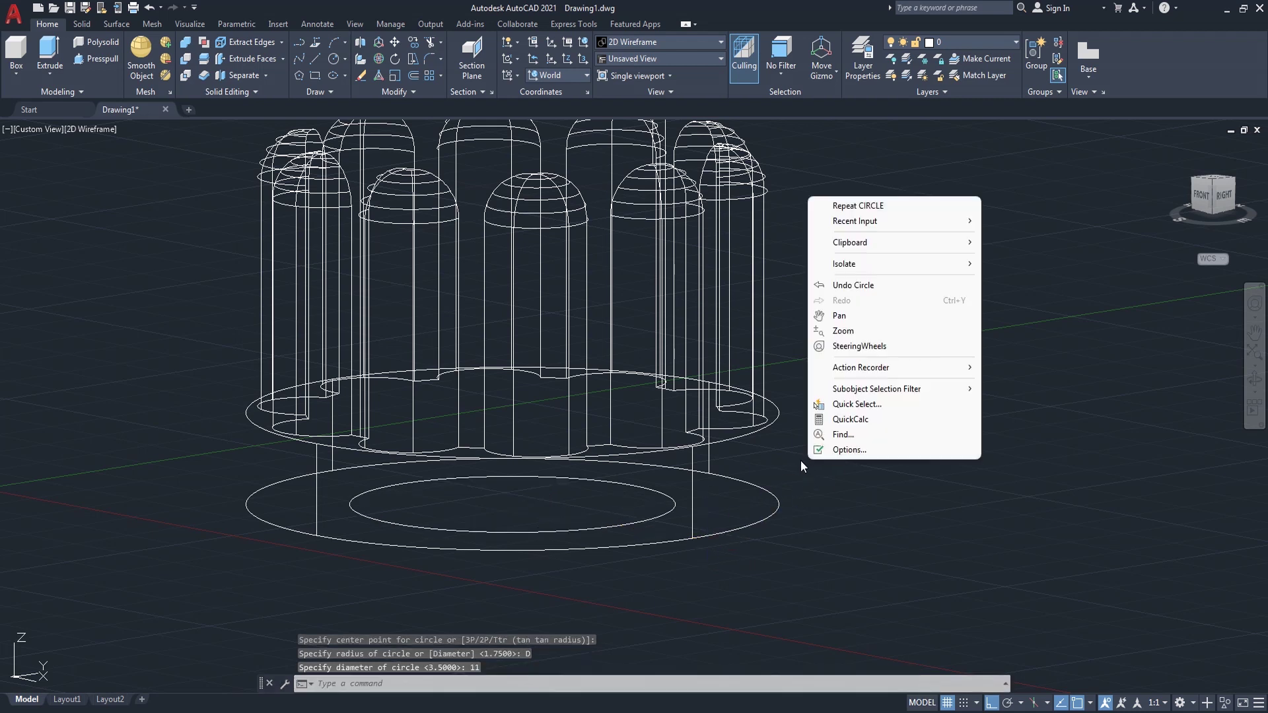
left_click(851, 206)
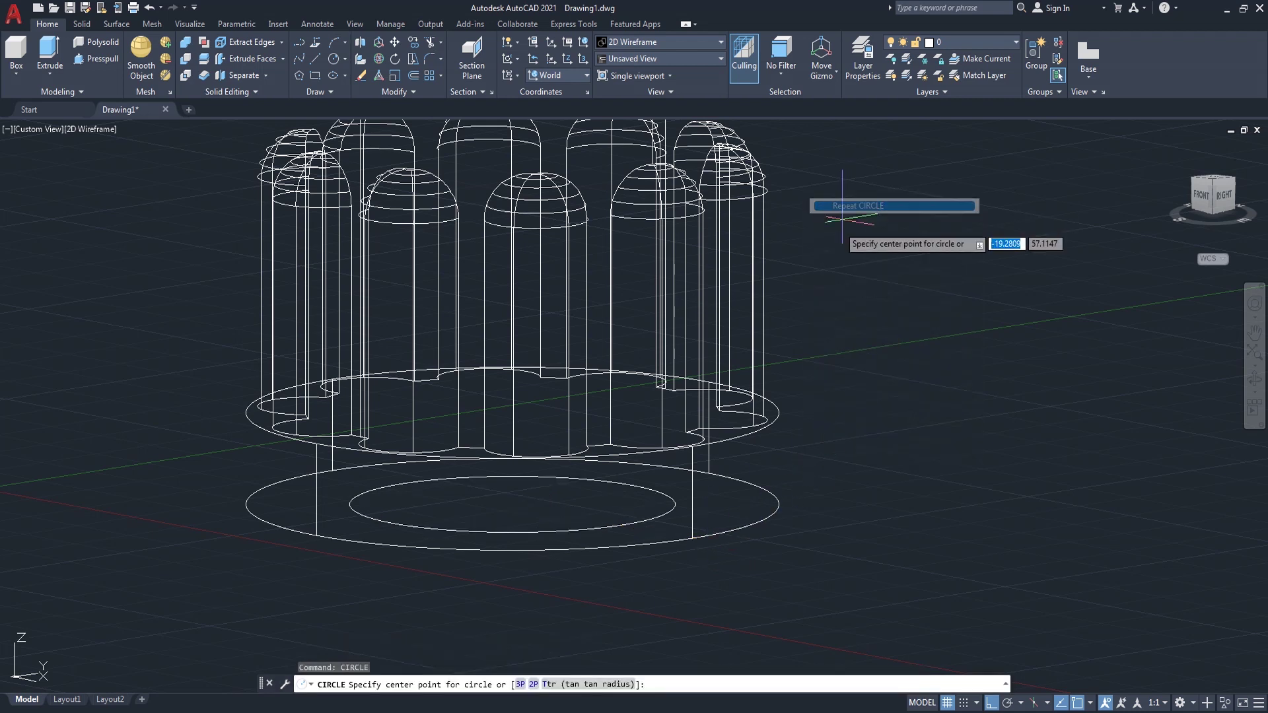
left_click(511, 502)
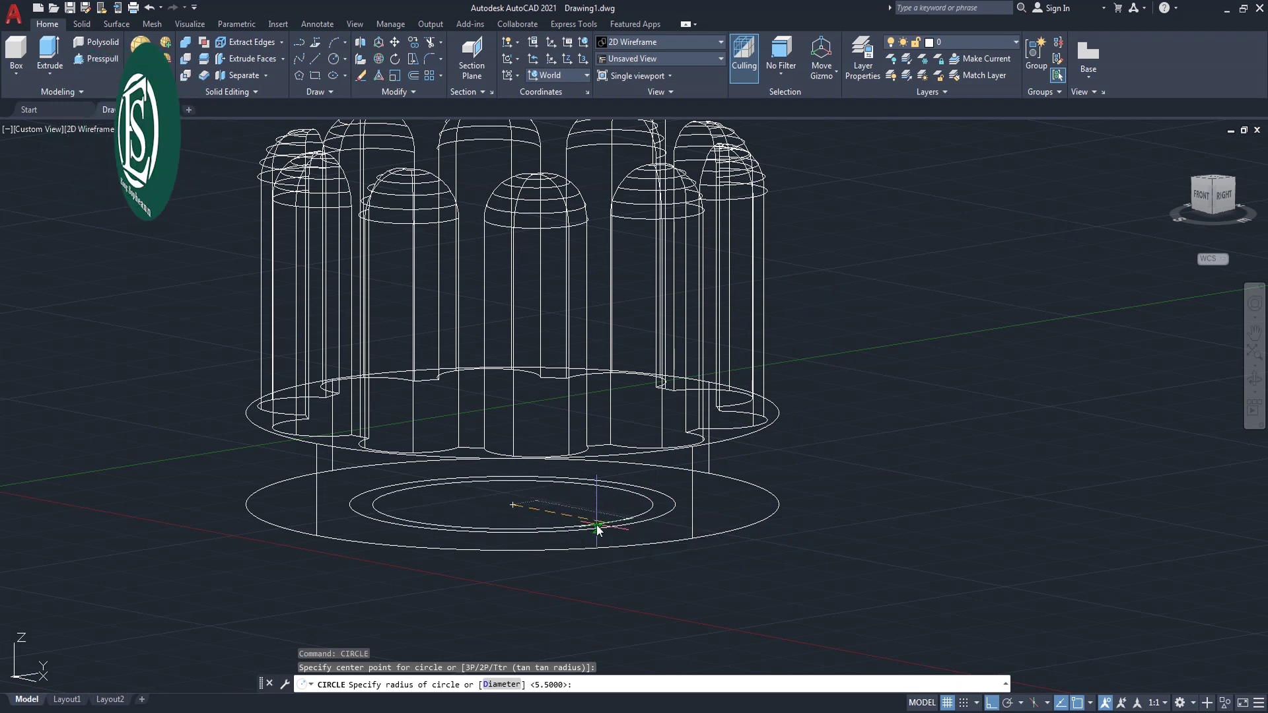
type("d")
key("Return")
type("10")
key("Return")
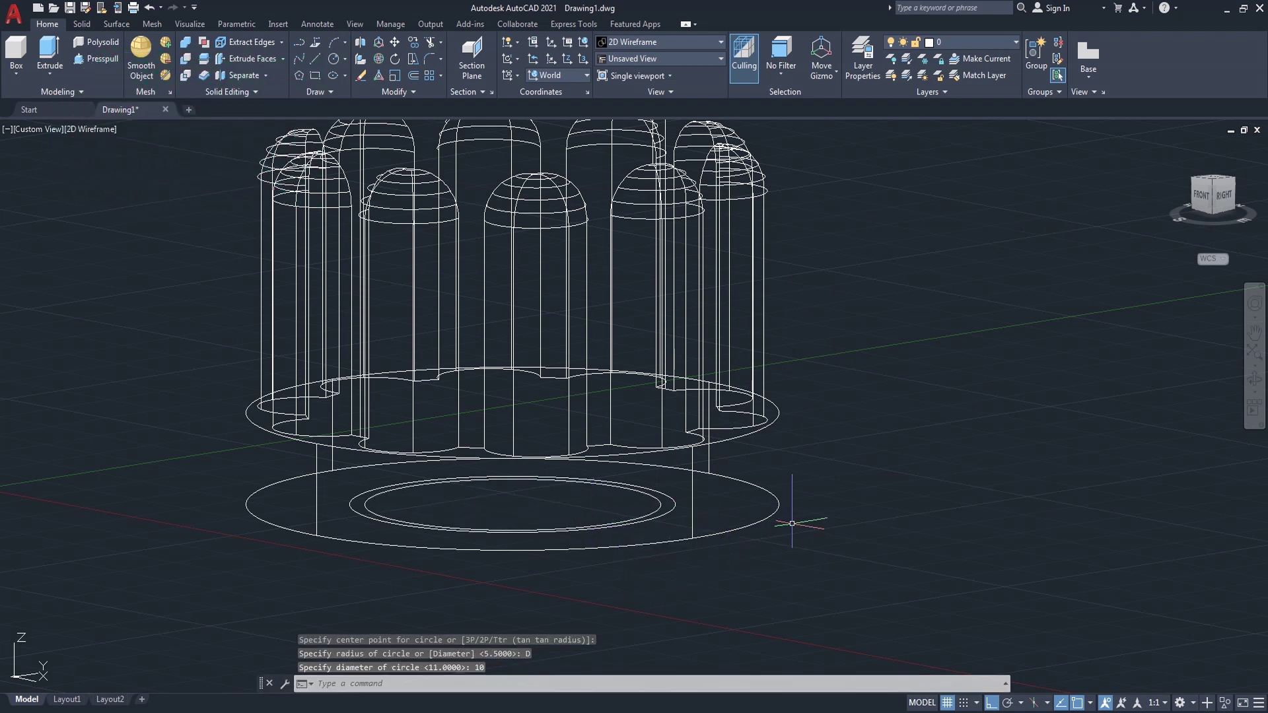
Extrude one inner base circle 4 units tall.
type("Ex")
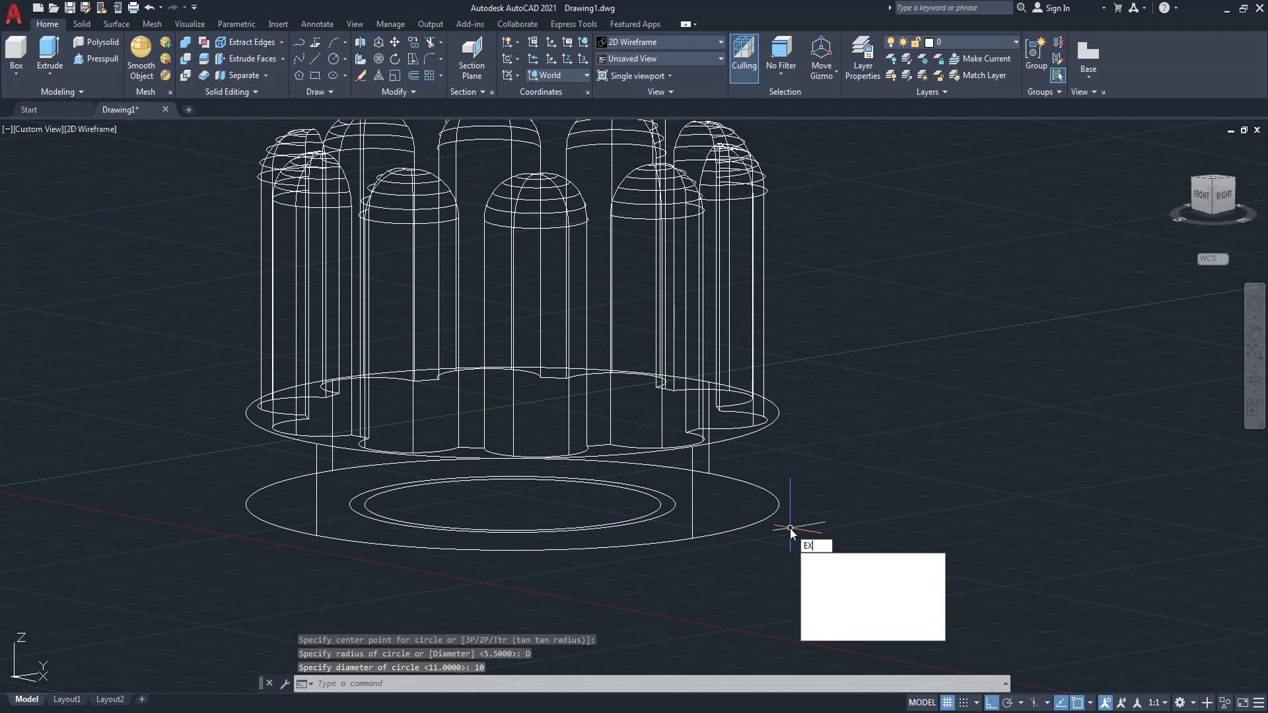
type("t")
key("Return")
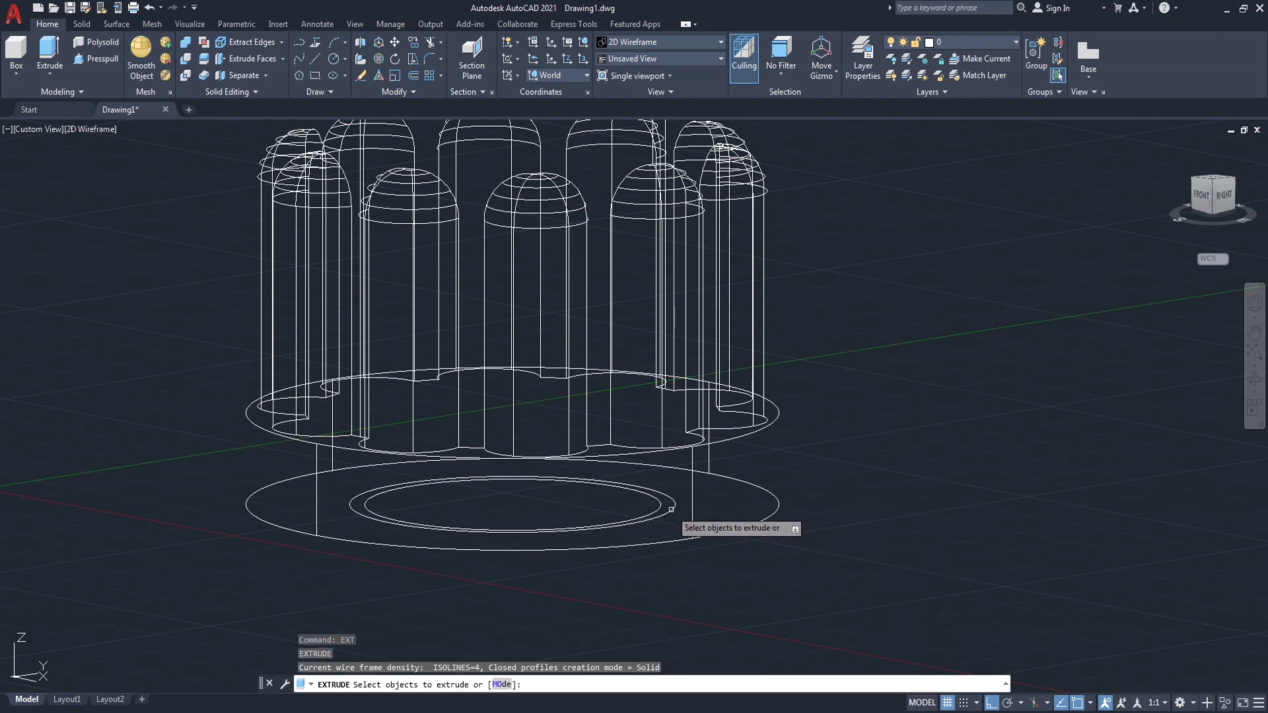
left_click(672, 513)
key("Return")
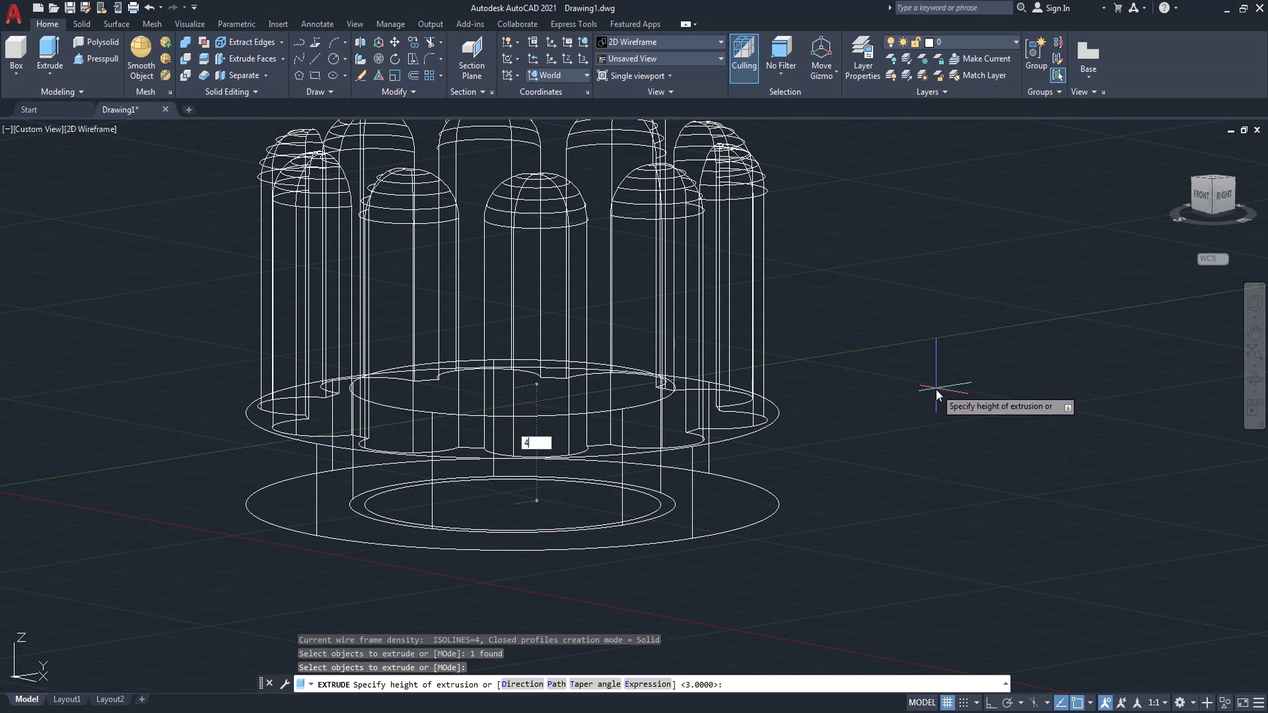
key("Return")
Extrude the other inner base circle 13 units tall and turn to a corner view.
right_click(862, 383)
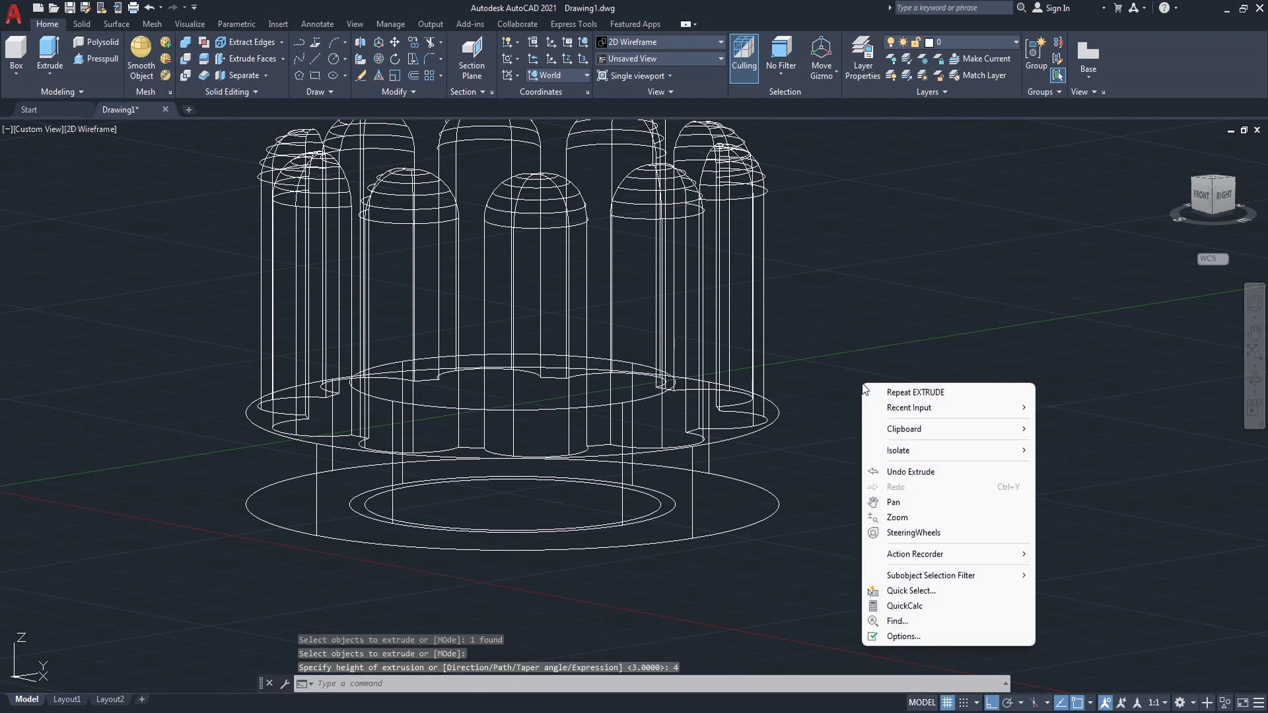
left_click(937, 391)
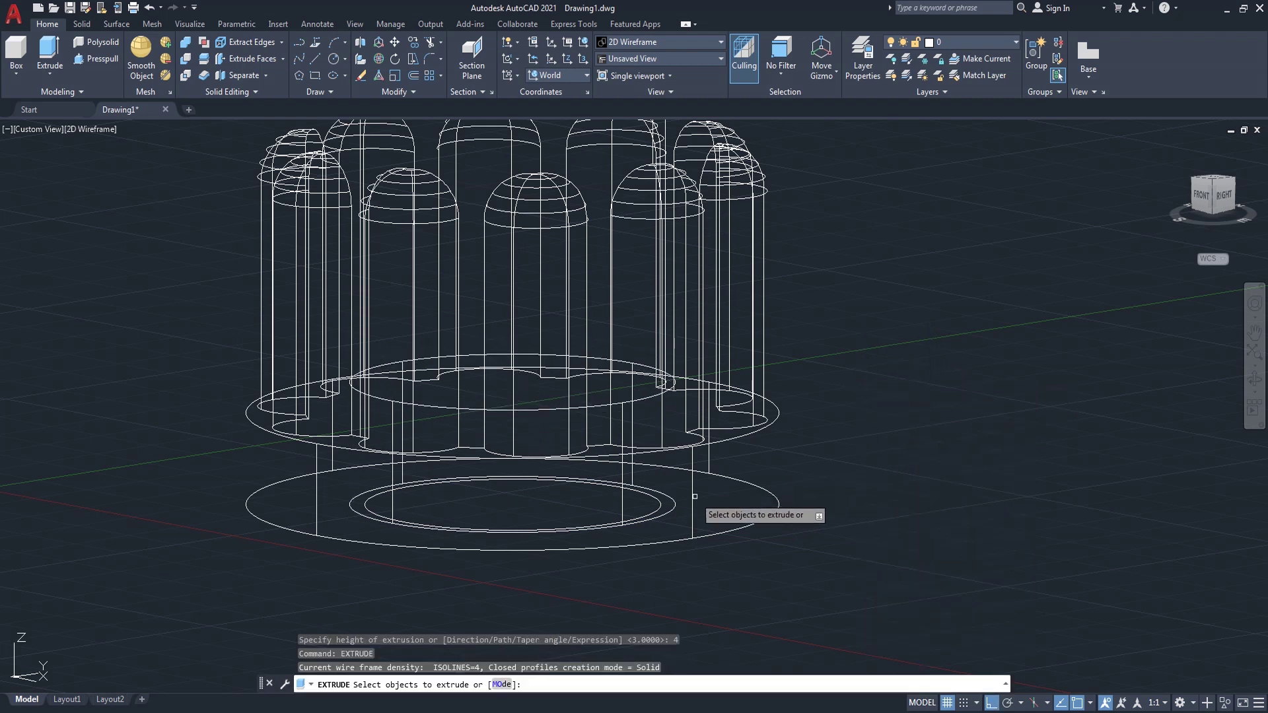
left_click(657, 504)
key("Return")
type("13")
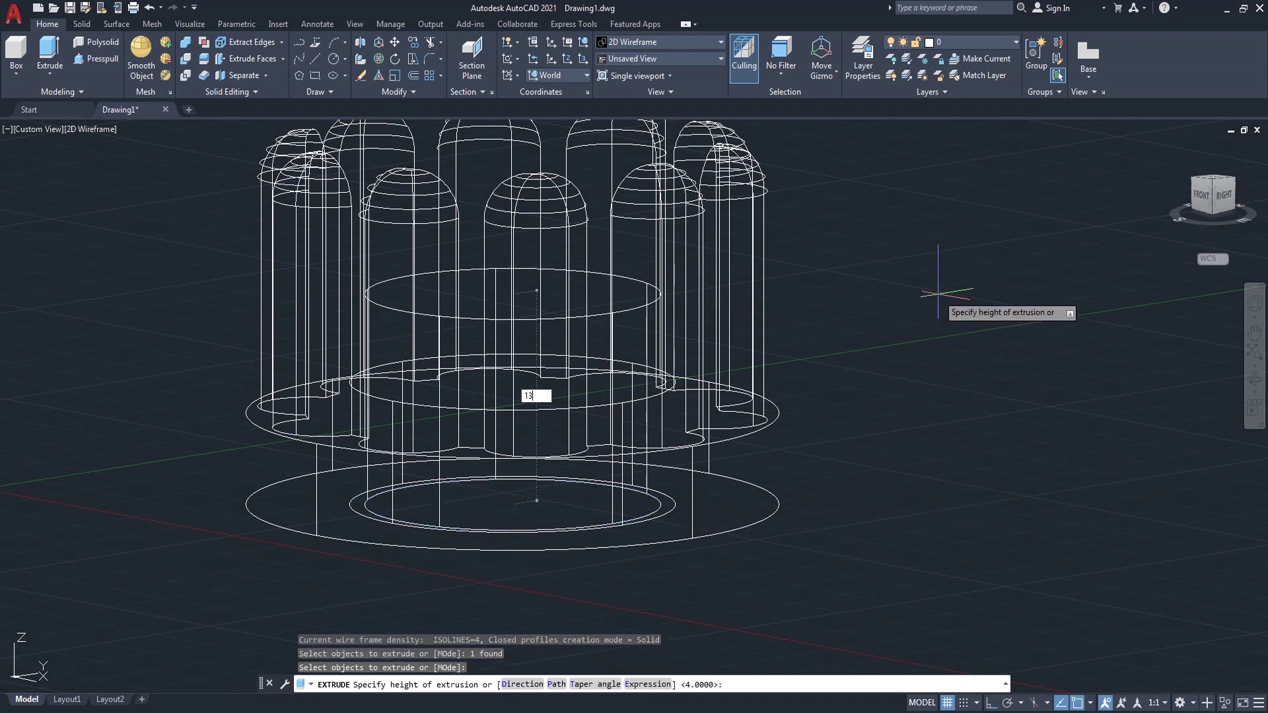
key("Return")
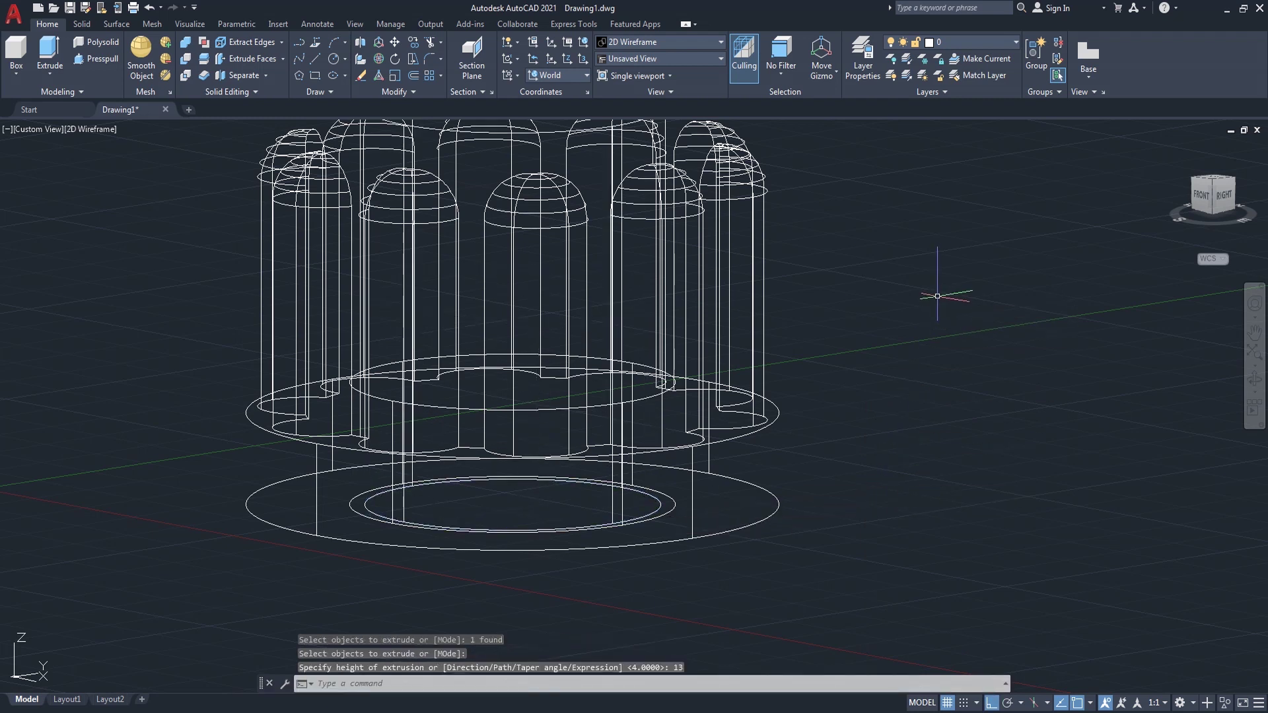
left_click(1213, 213)
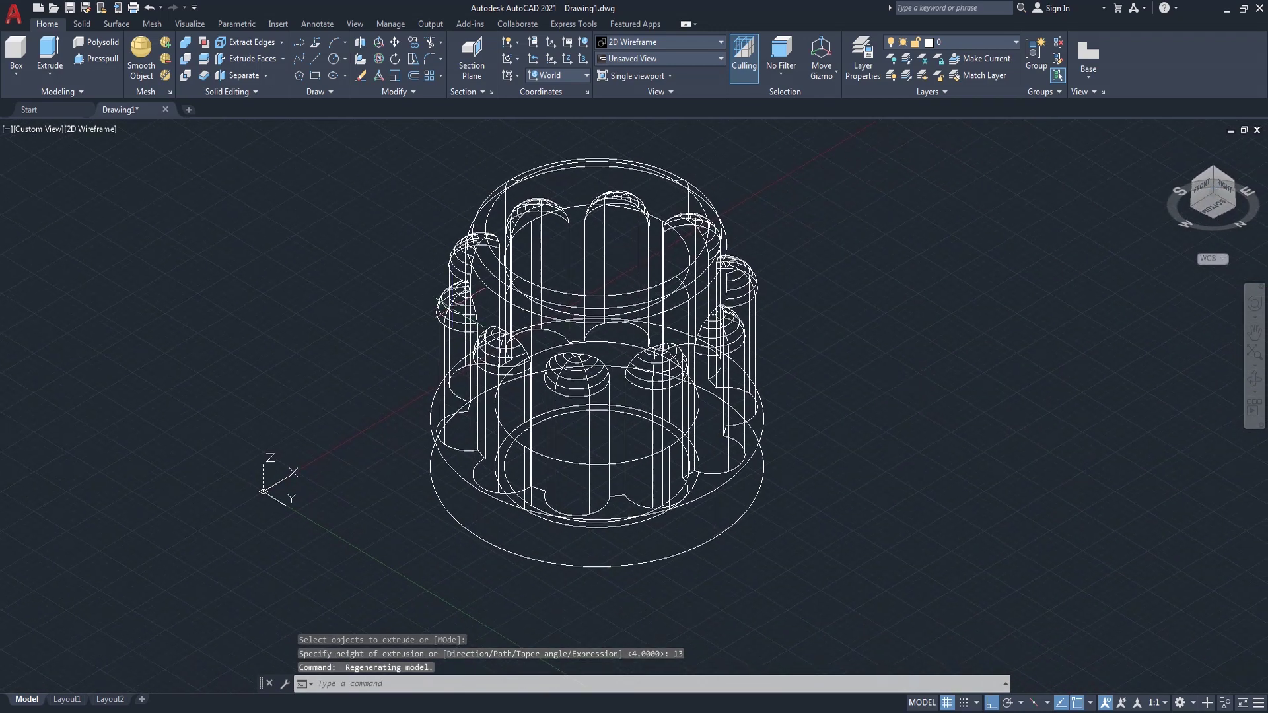
left_click(104, 131)
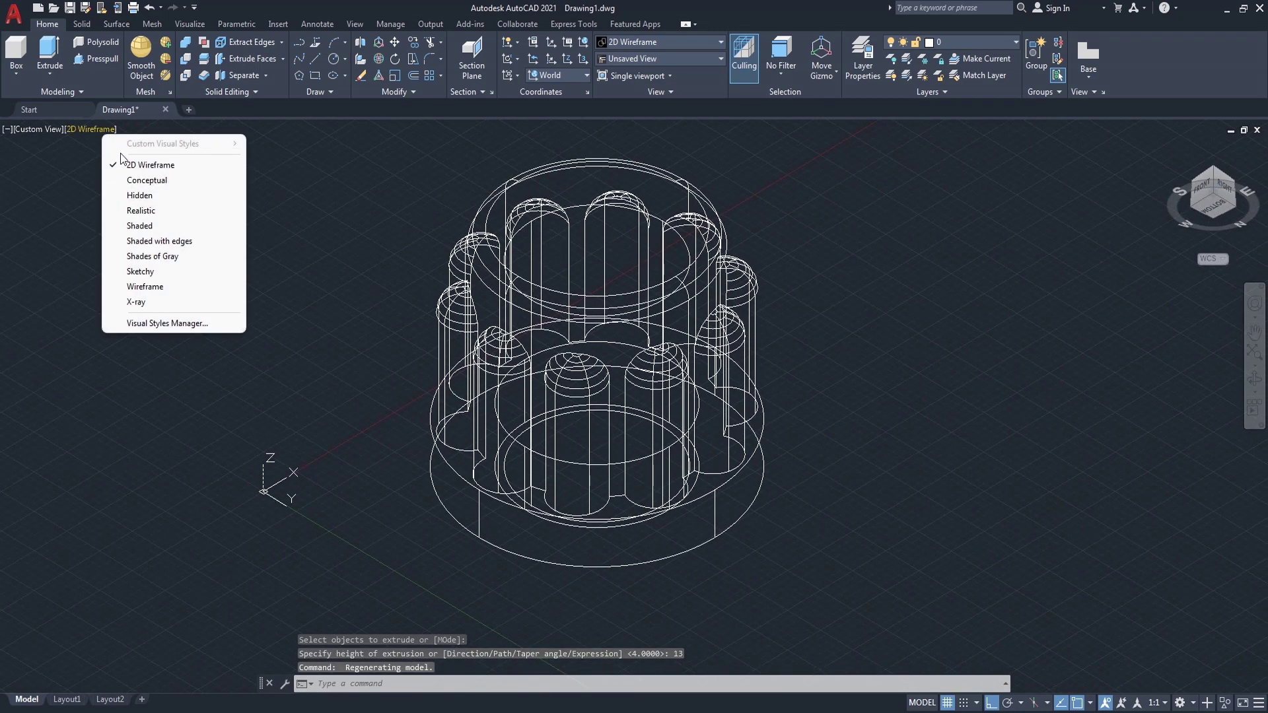
left_click(154, 228)
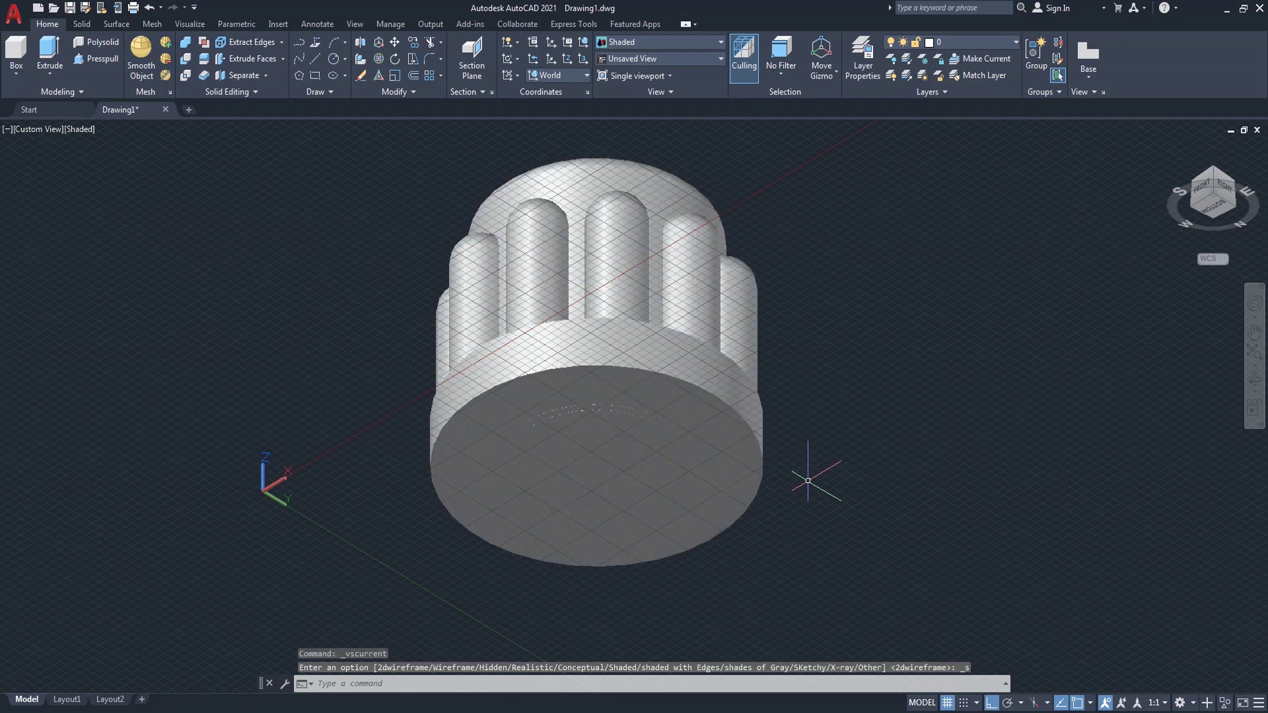
type("SU")
key("Return")
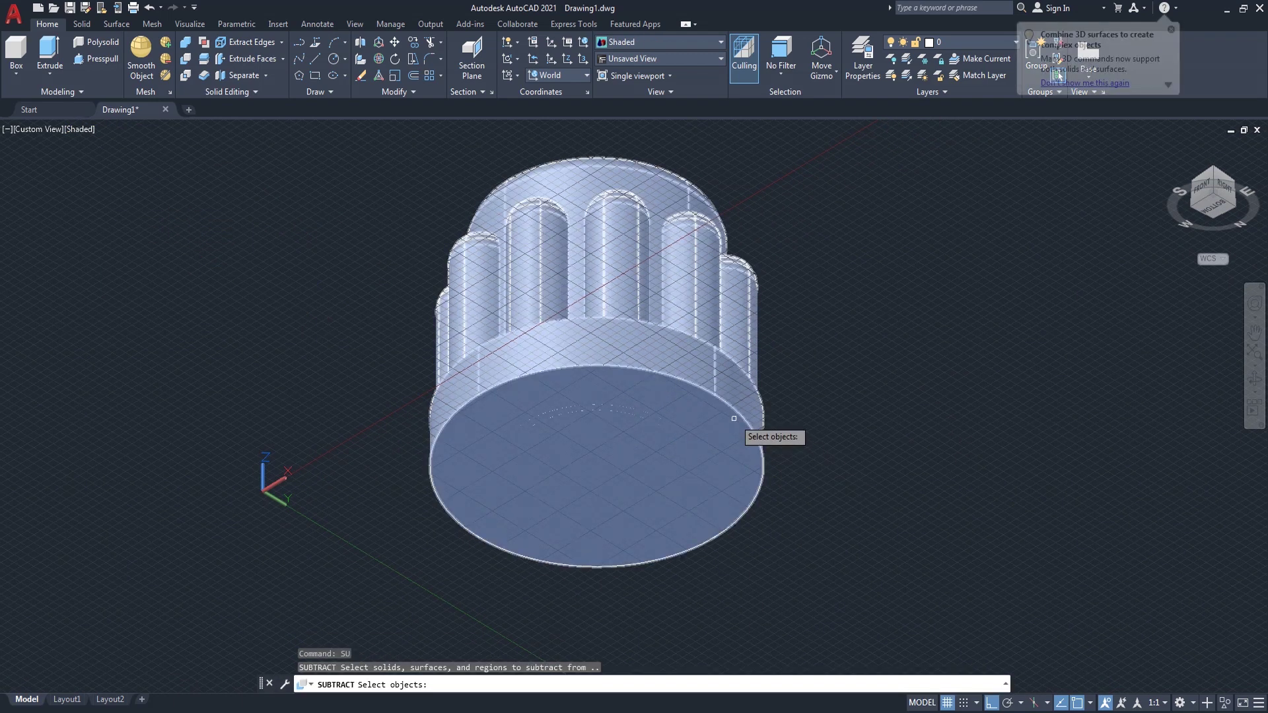
left_click(733, 416)
key("Return")
scroll(641, 418, "up", 5)
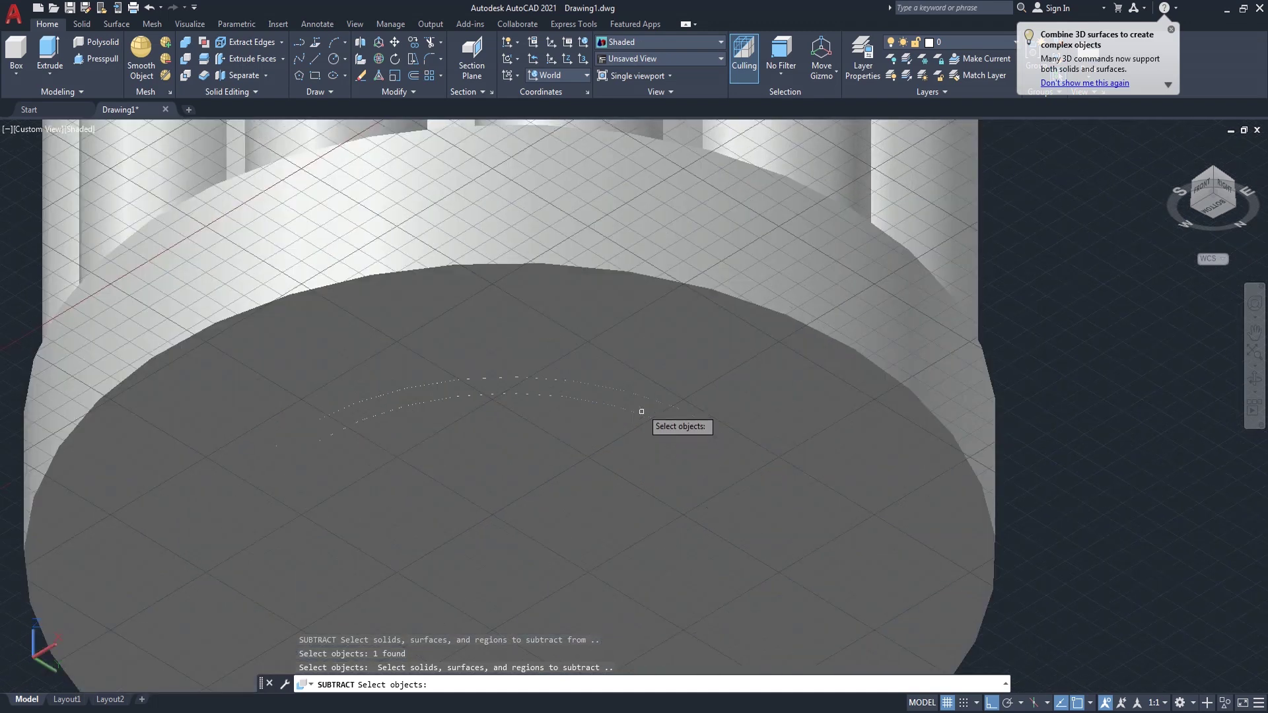
left_click(626, 403)
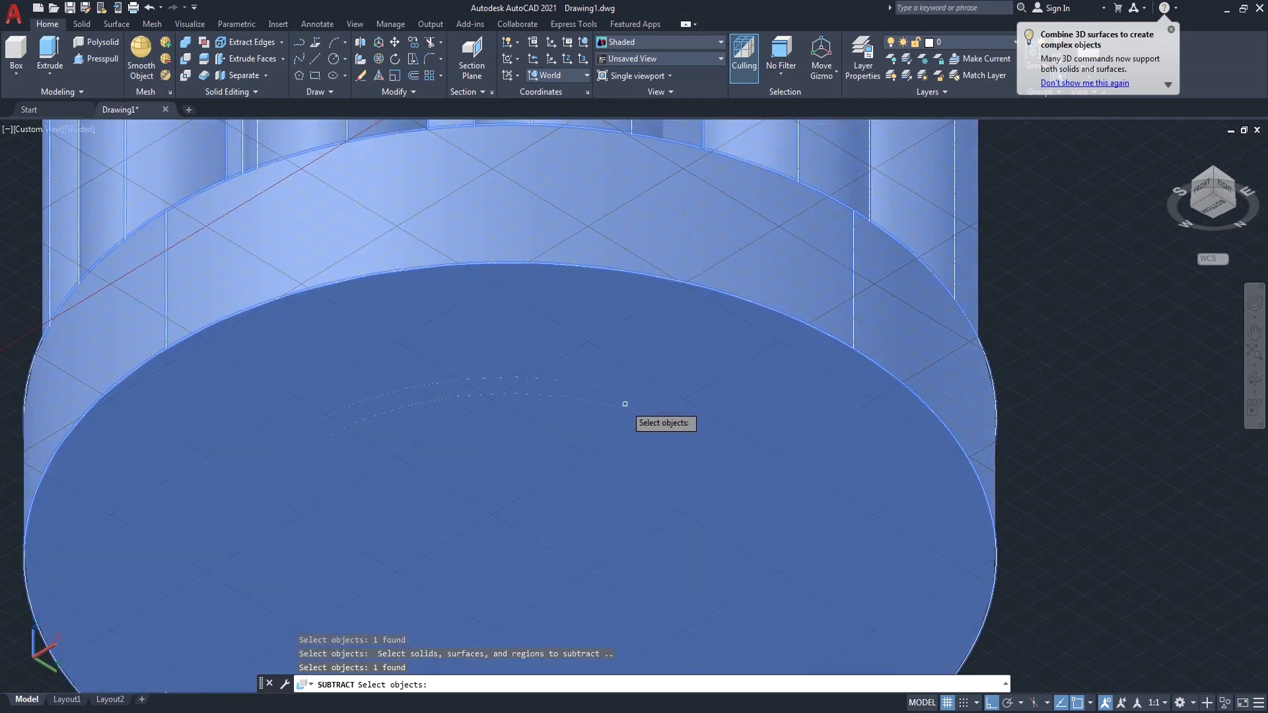
key("Escape")
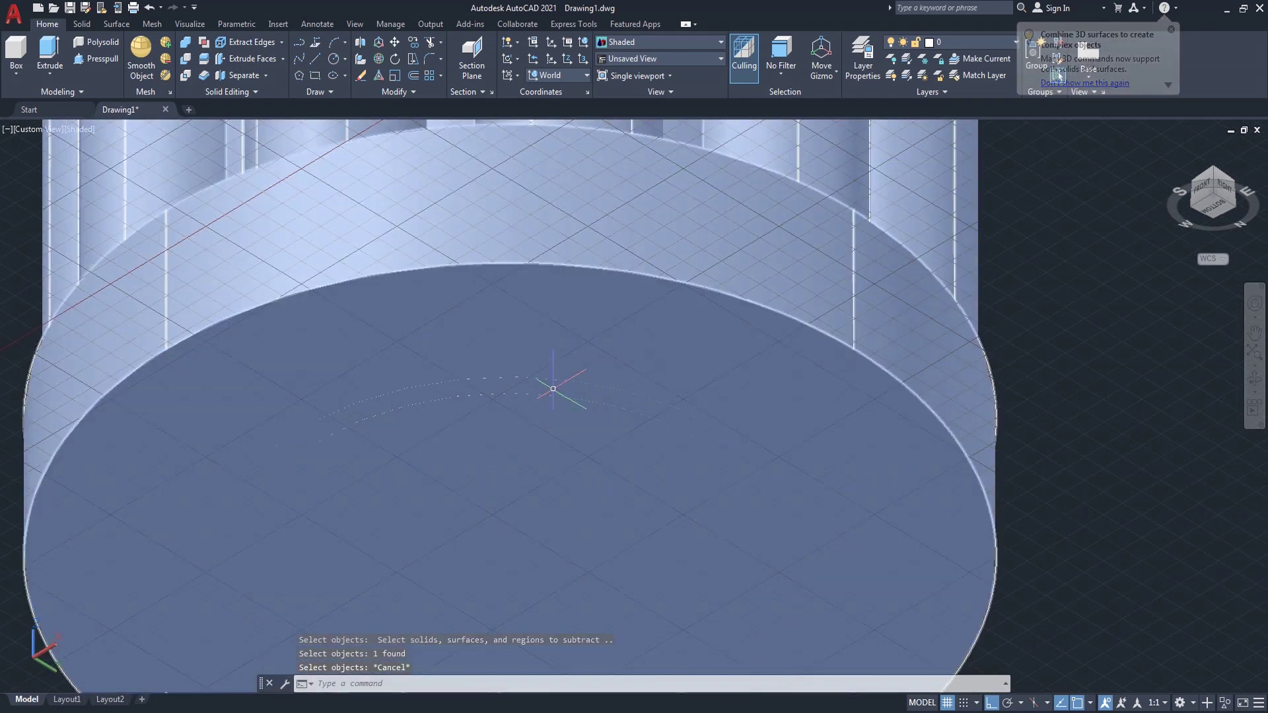
type("S")
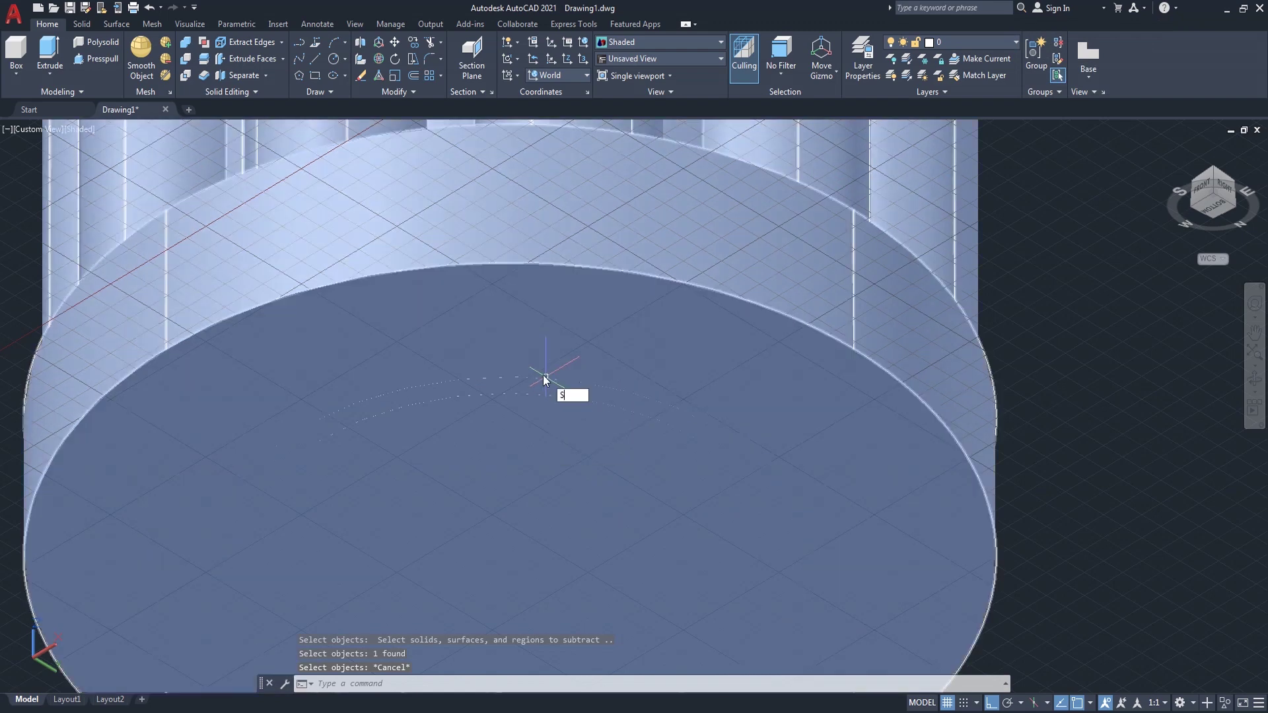
type("U")
key("Return")
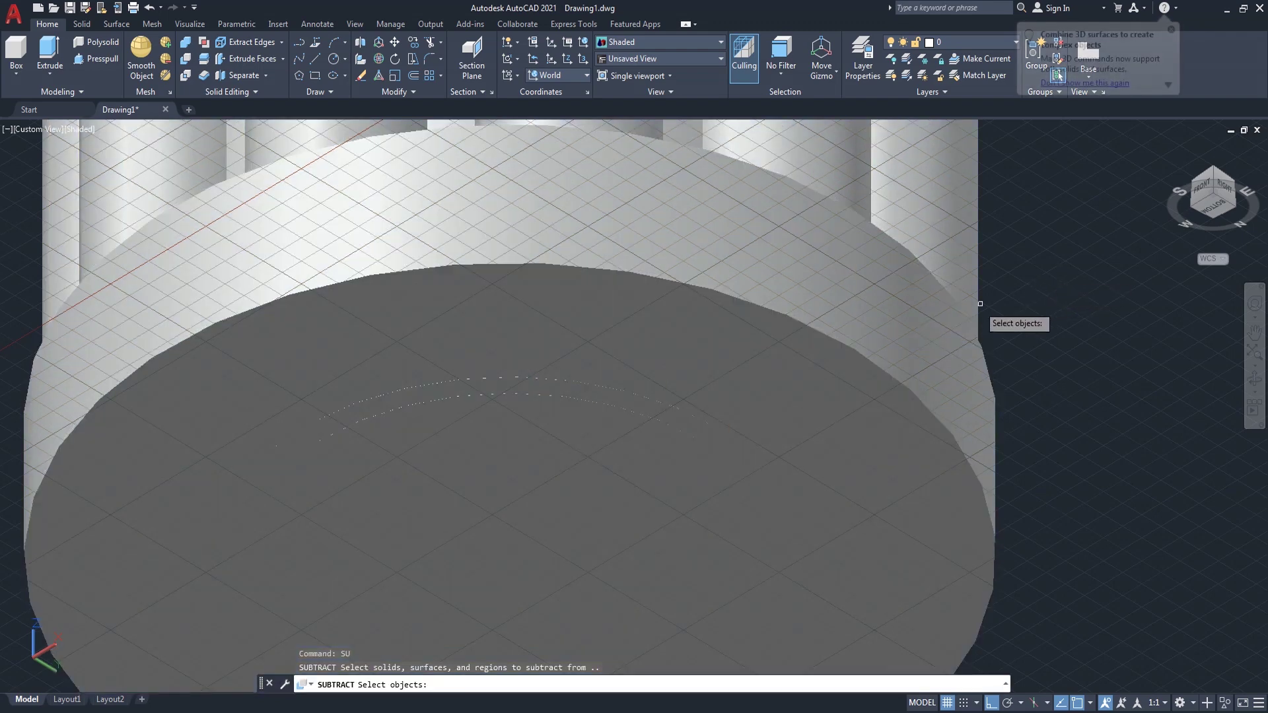
left_click(965, 307)
key("Return")
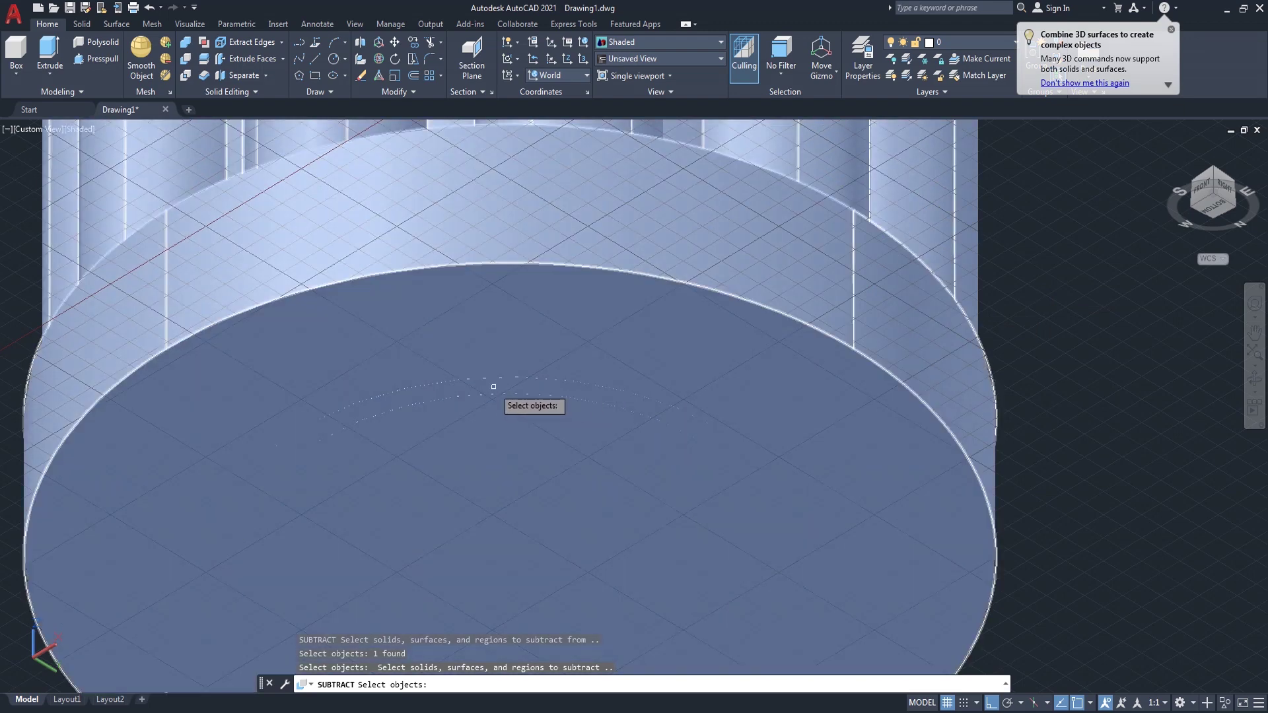
scroll(492, 386, "up", 3)
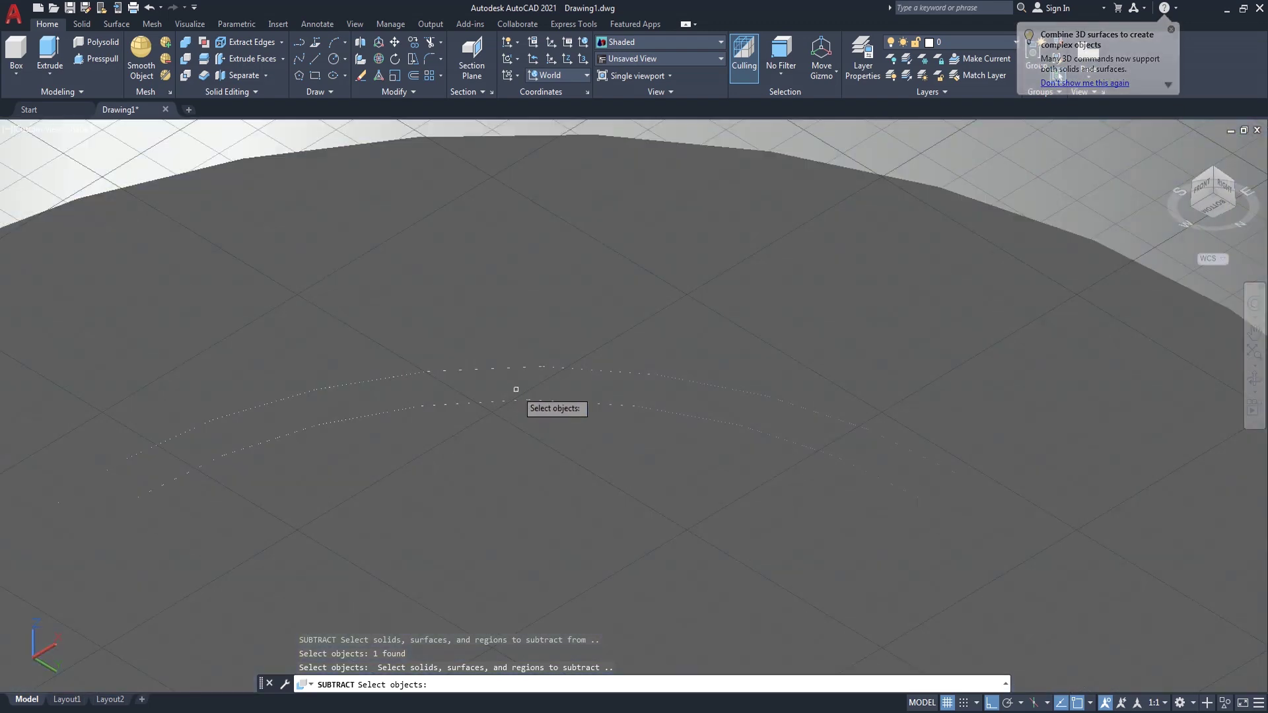
key("Escape")
scroll(505, 389, "down", 3)
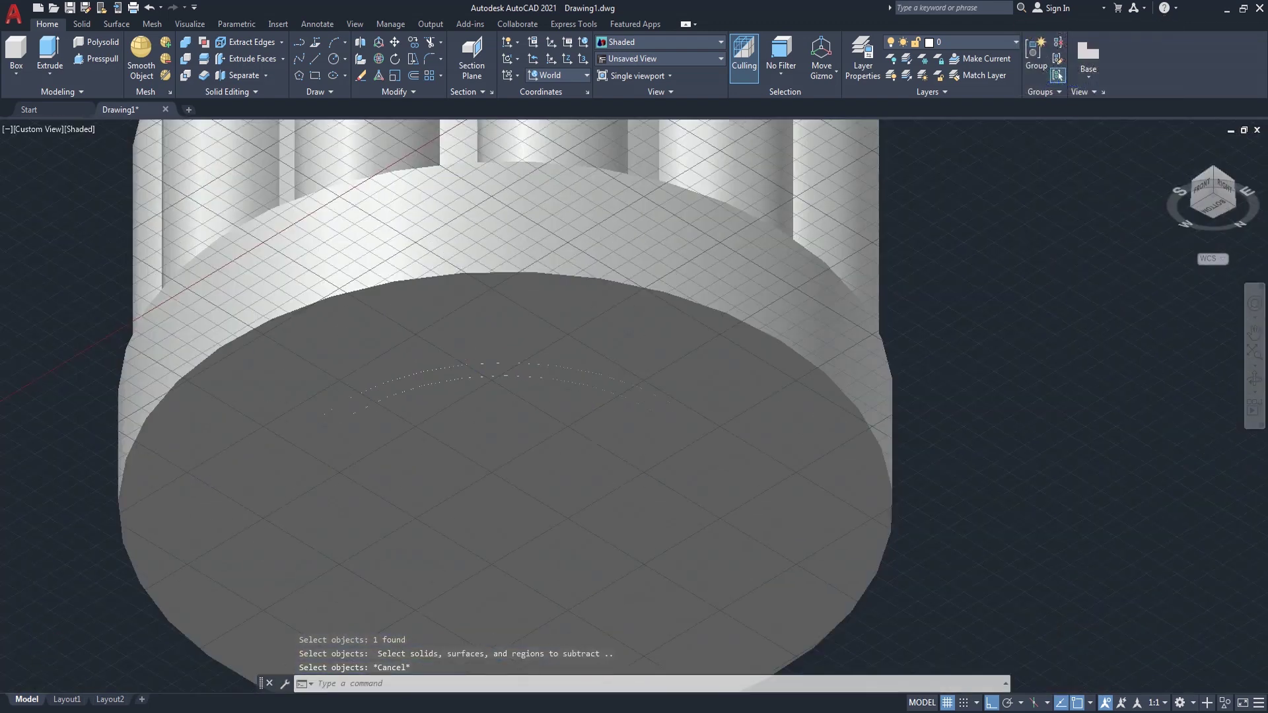
left_click(78, 129)
left_click(109, 165)
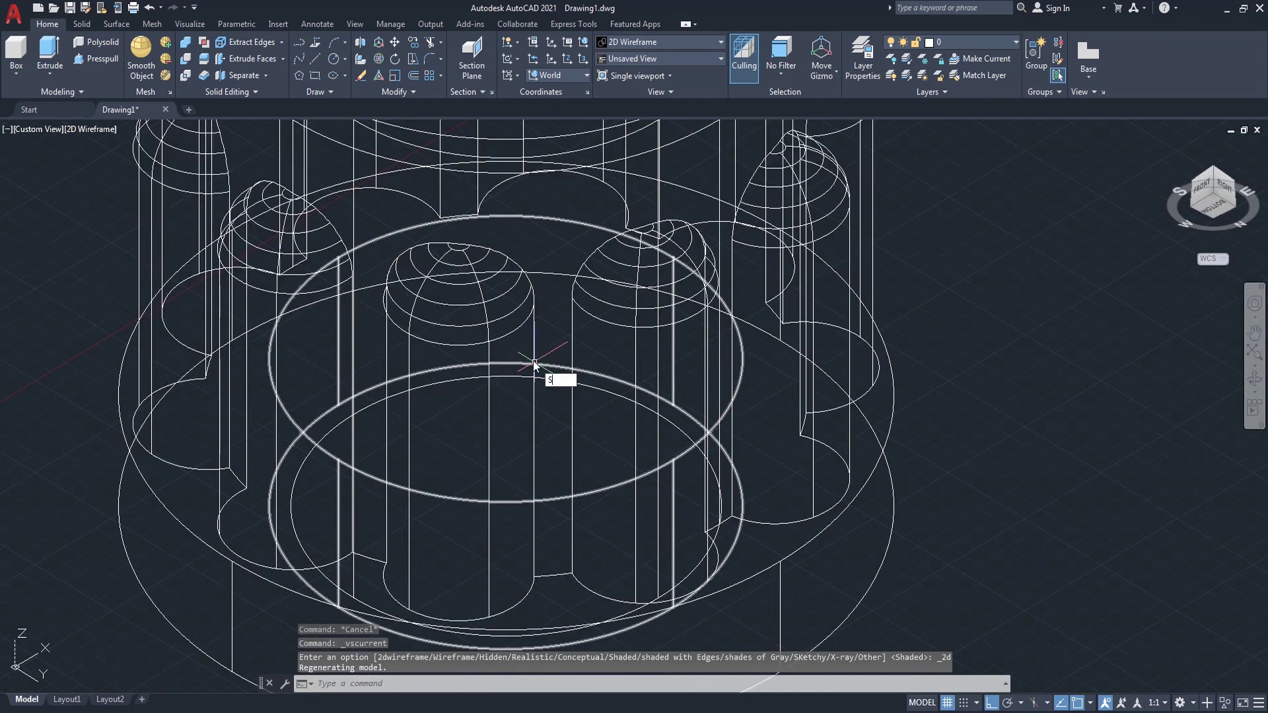
Subtract the first inner cylinder from the knob solid.
type("u")
key("Return")
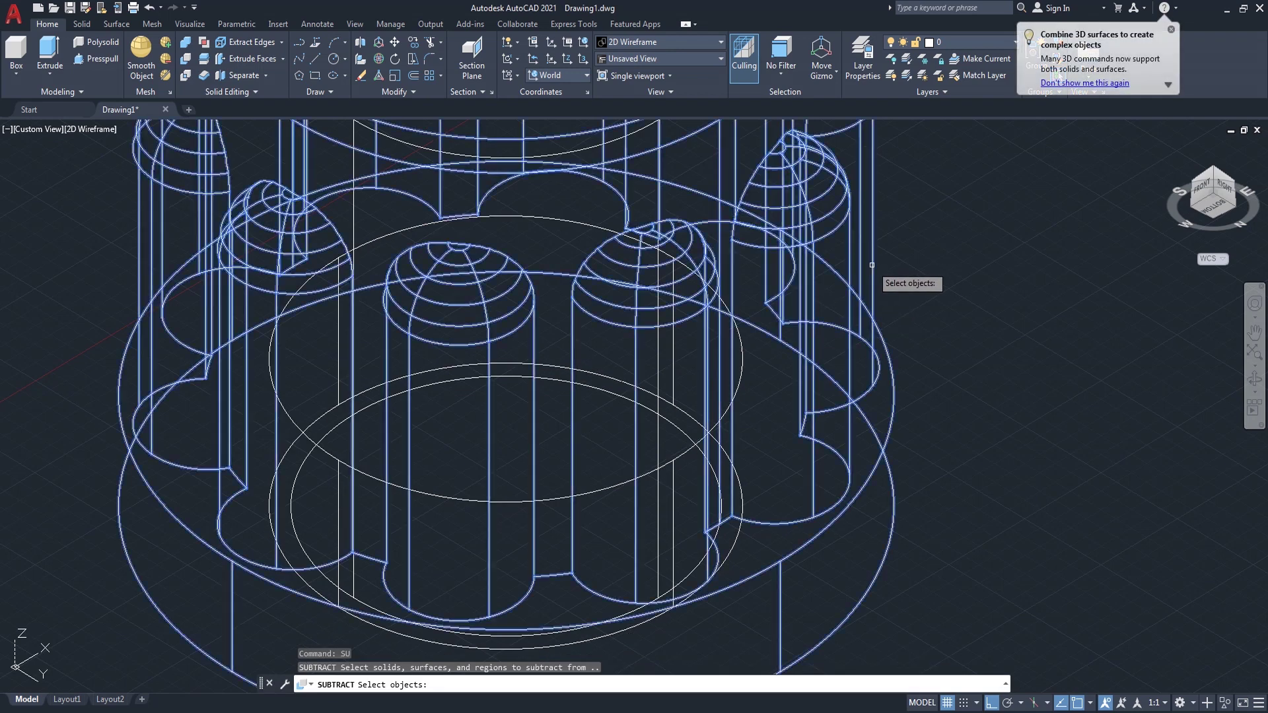
left_click(872, 264)
key("Return")
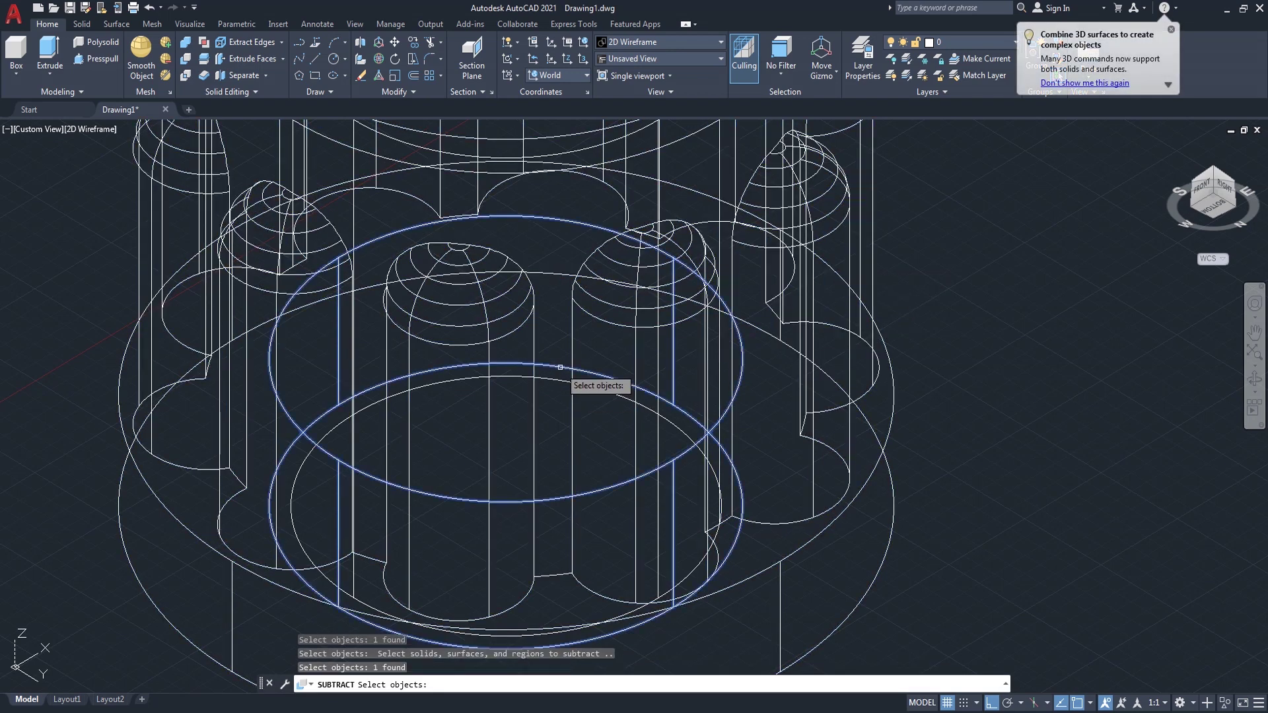
left_click(564, 384)
key("Return")
Switch to the Shaded visual style and subtract the remaining inner cylinder to open the bore.
left_click(106, 129)
left_click(152, 222)
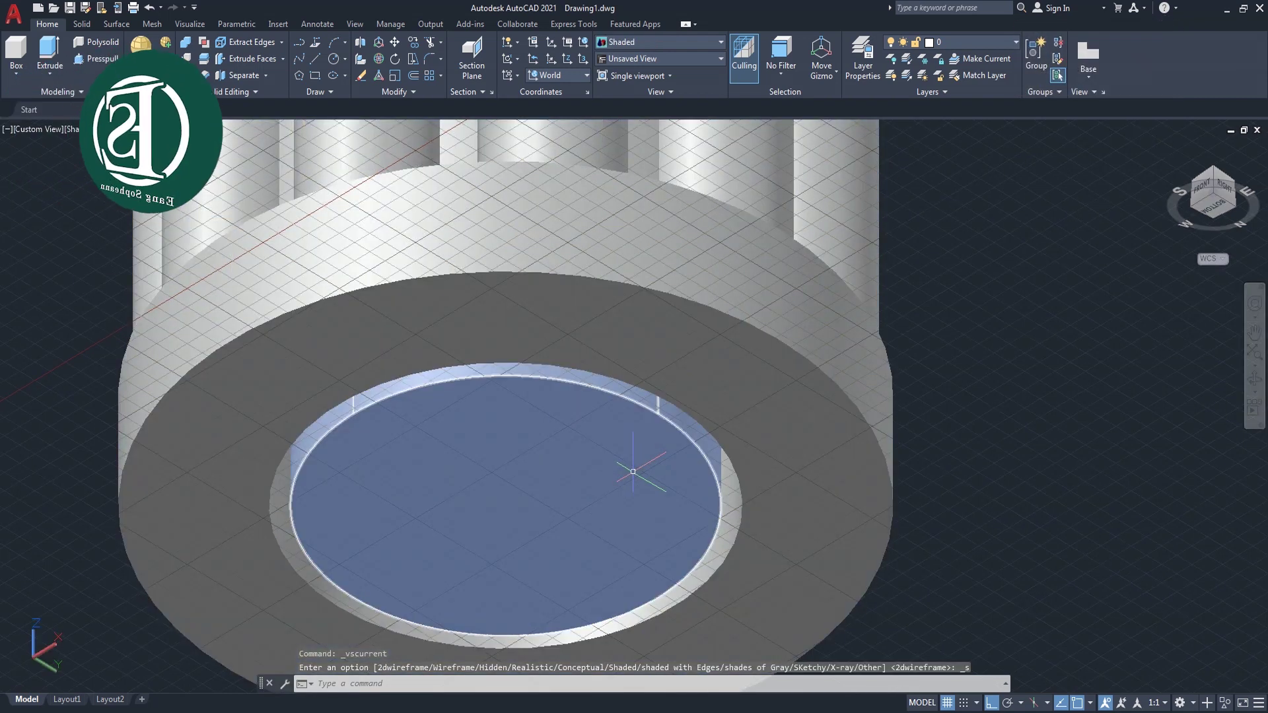
type("SU")
key("Return")
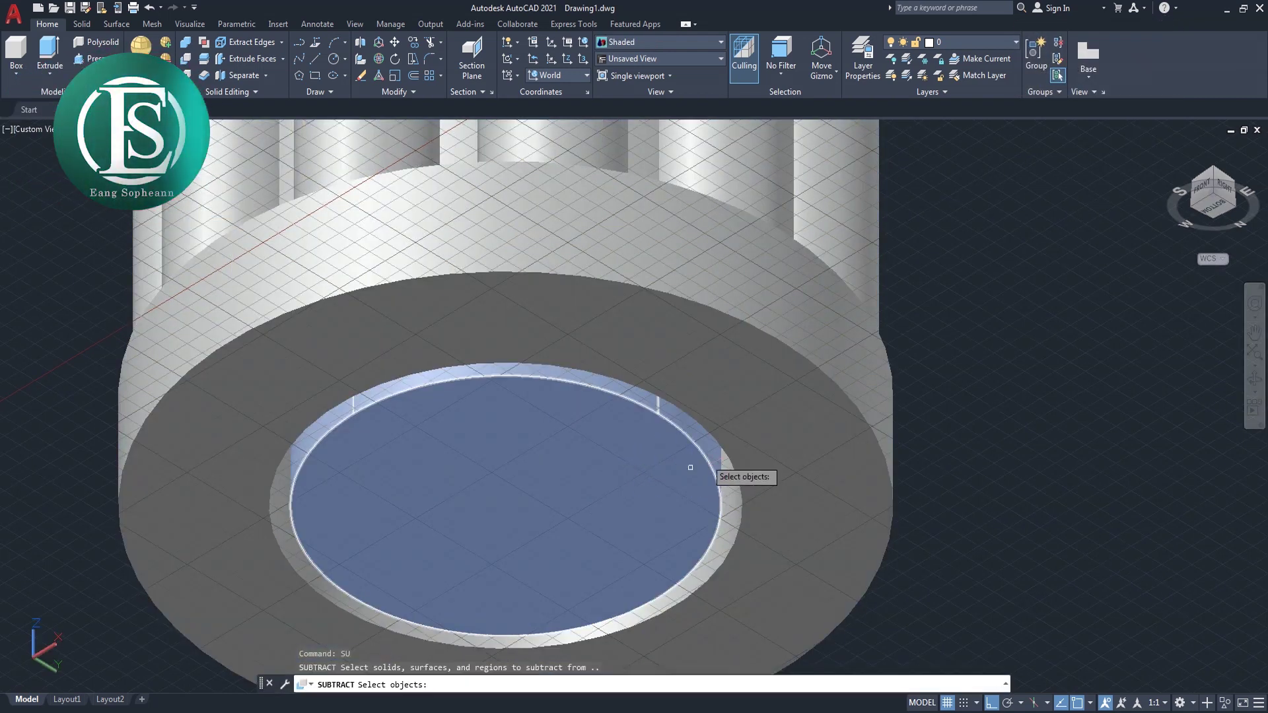
left_click(807, 387)
key("Return")
left_click(620, 444)
key("Return")
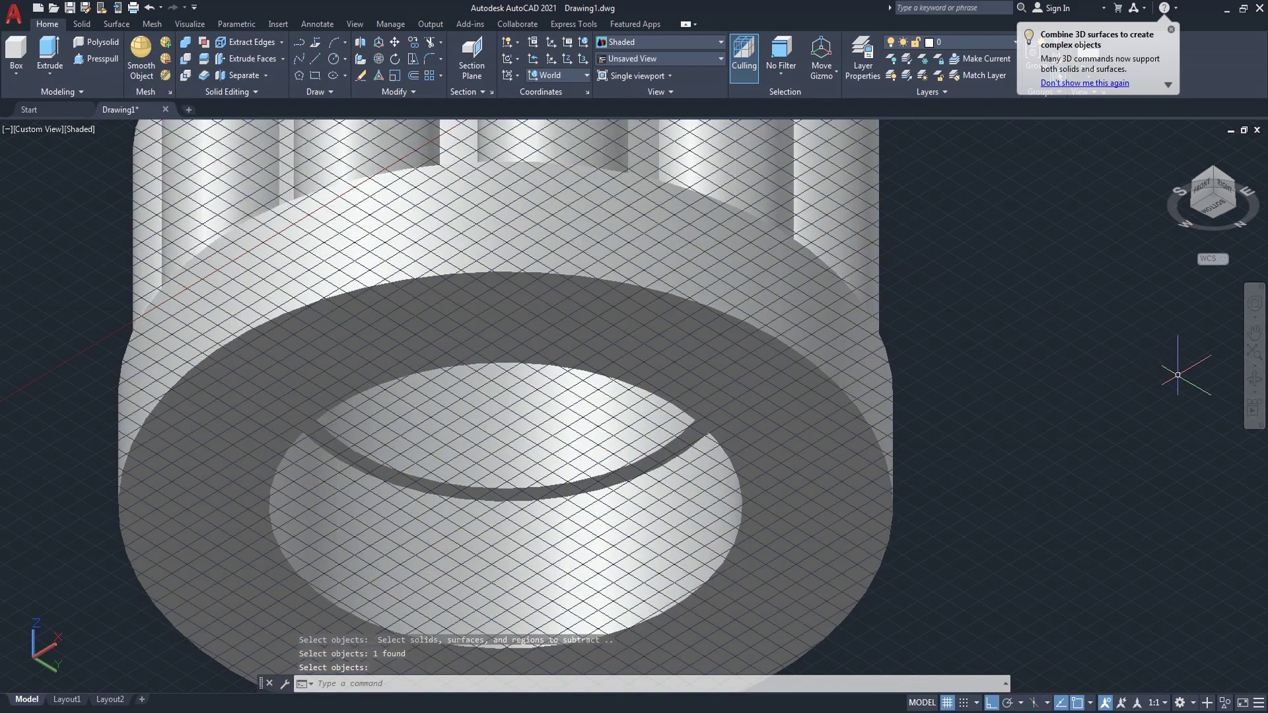
left_click(1258, 387)
mouse_move(826, 343)
left_mouse_down()
mouse_move(756, 357)
mouse_move(804, 354)
mouse_move(835, 438)
mouse_move(838, 359)
left_mouse_up()
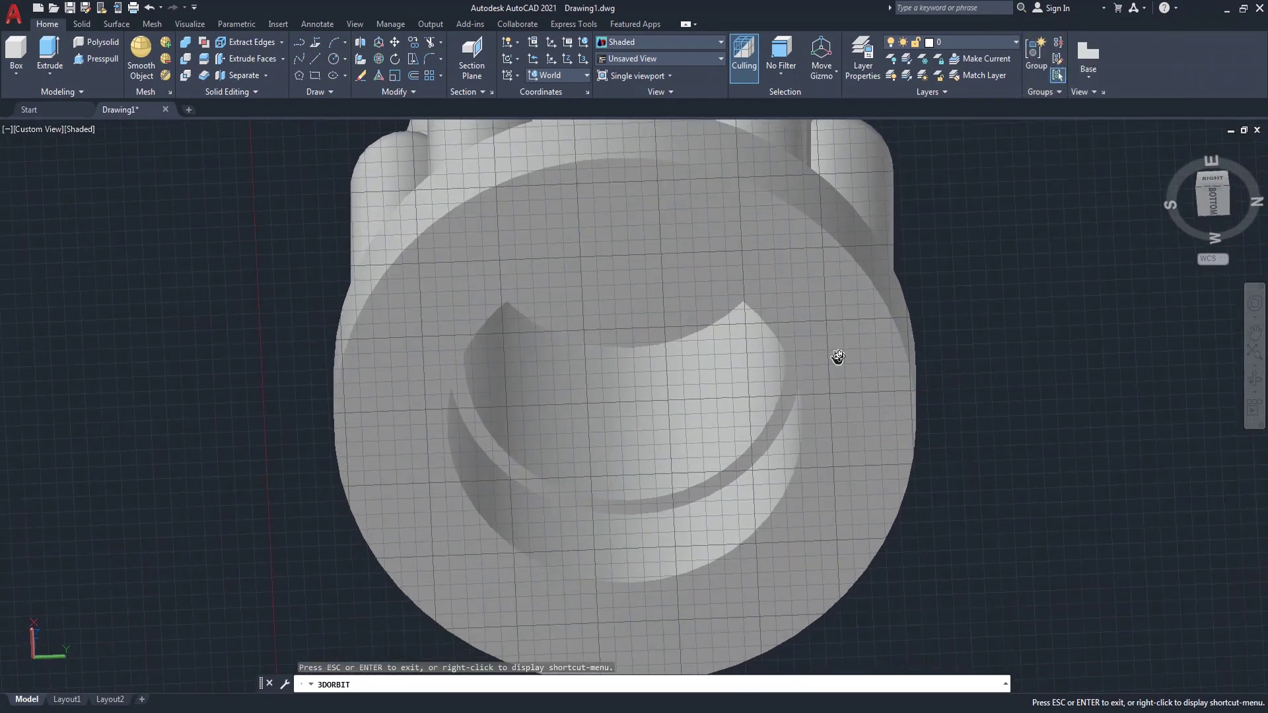
Turn off the drawing grid and orbit the knob to look into its bore.
right_click(980, 344)
left_click(1008, 354)
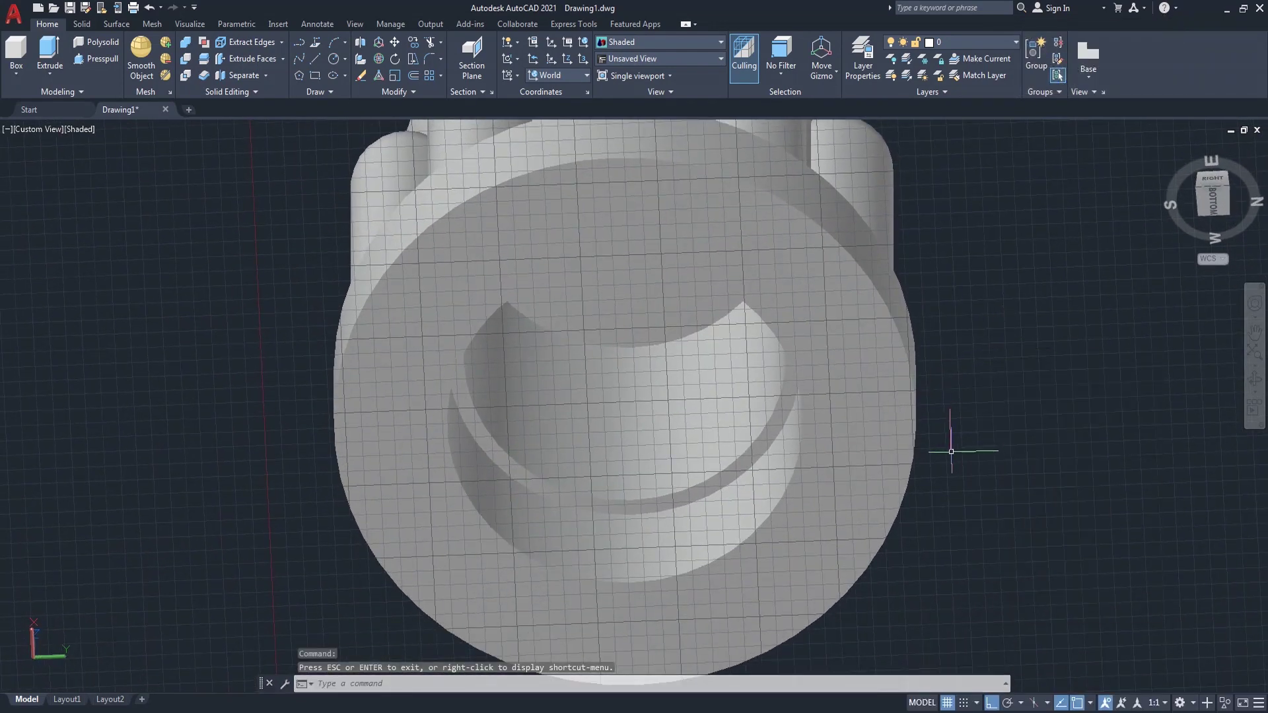
left_click(946, 702)
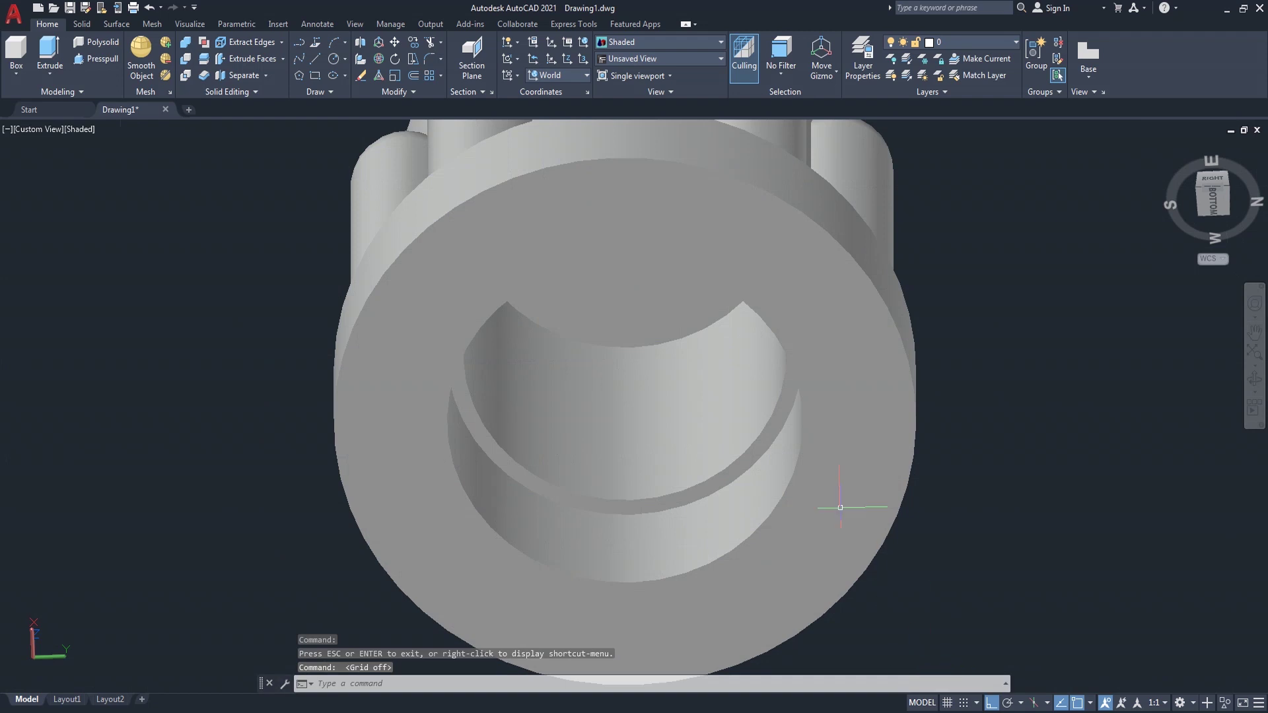
left_click(1243, 383)
mouse_move(938, 383)
left_mouse_down()
mouse_move(883, 385)
mouse_move(917, 434)
mouse_move(821, 433)
mouse_move(829, 425)
left_mouse_up()
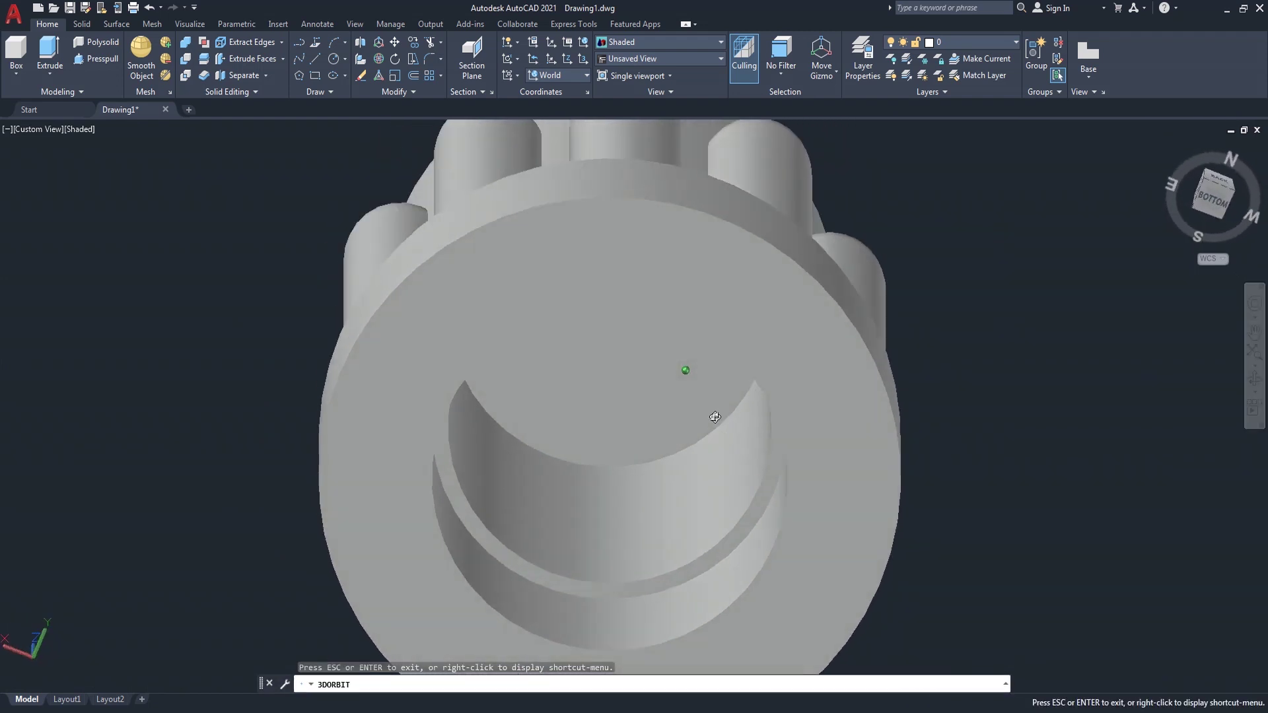
right_click(976, 304)
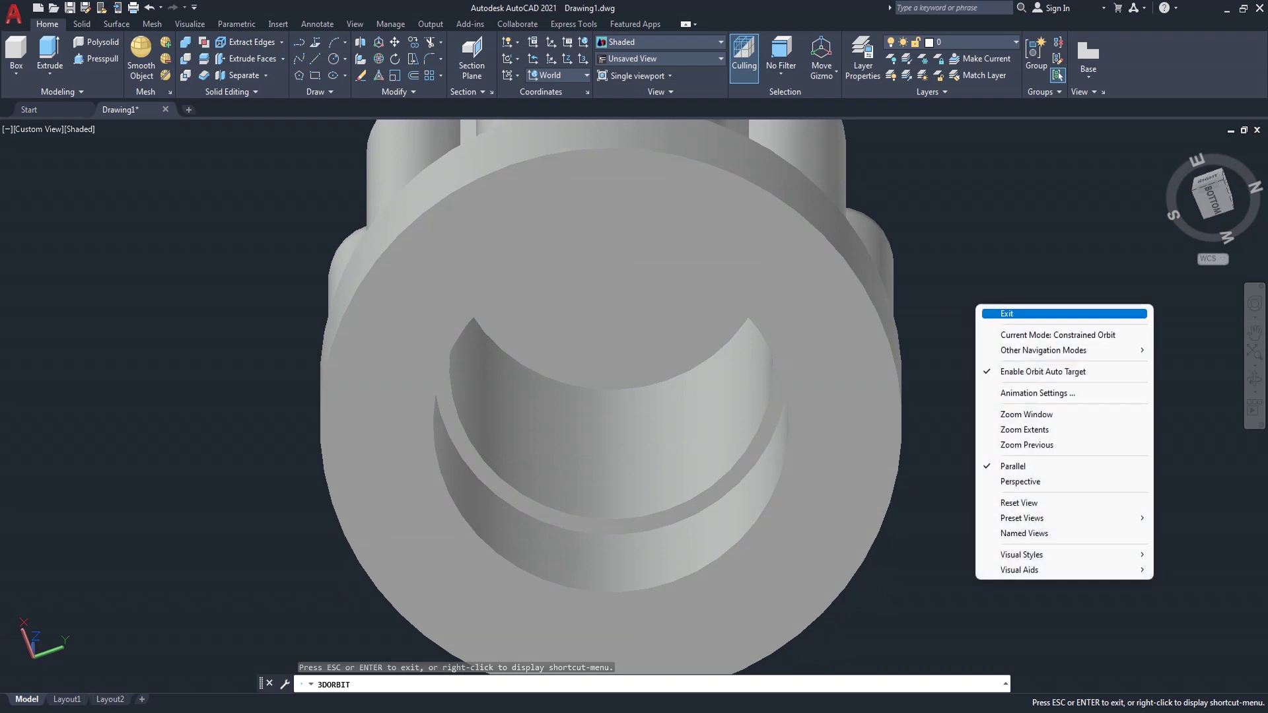
left_click(994, 311)
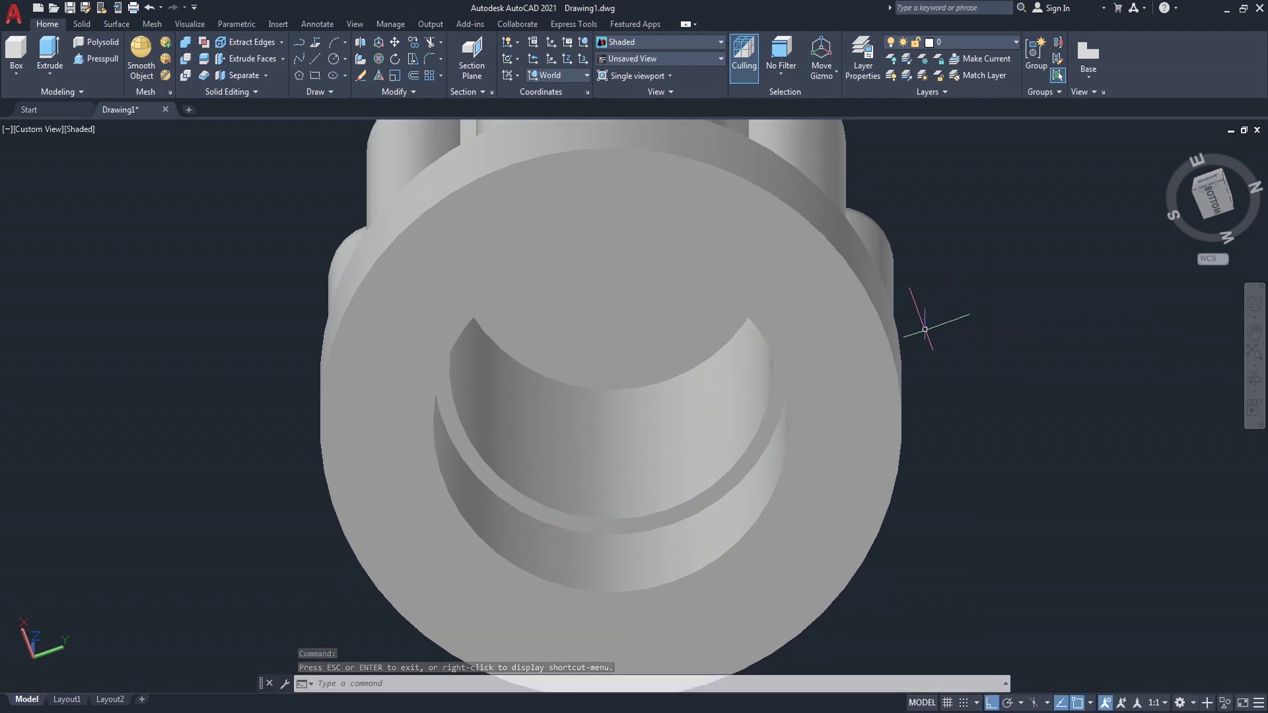
Try a radius-1 fillet on the bore's inner edge, then undo it.
left_click(671, 381)
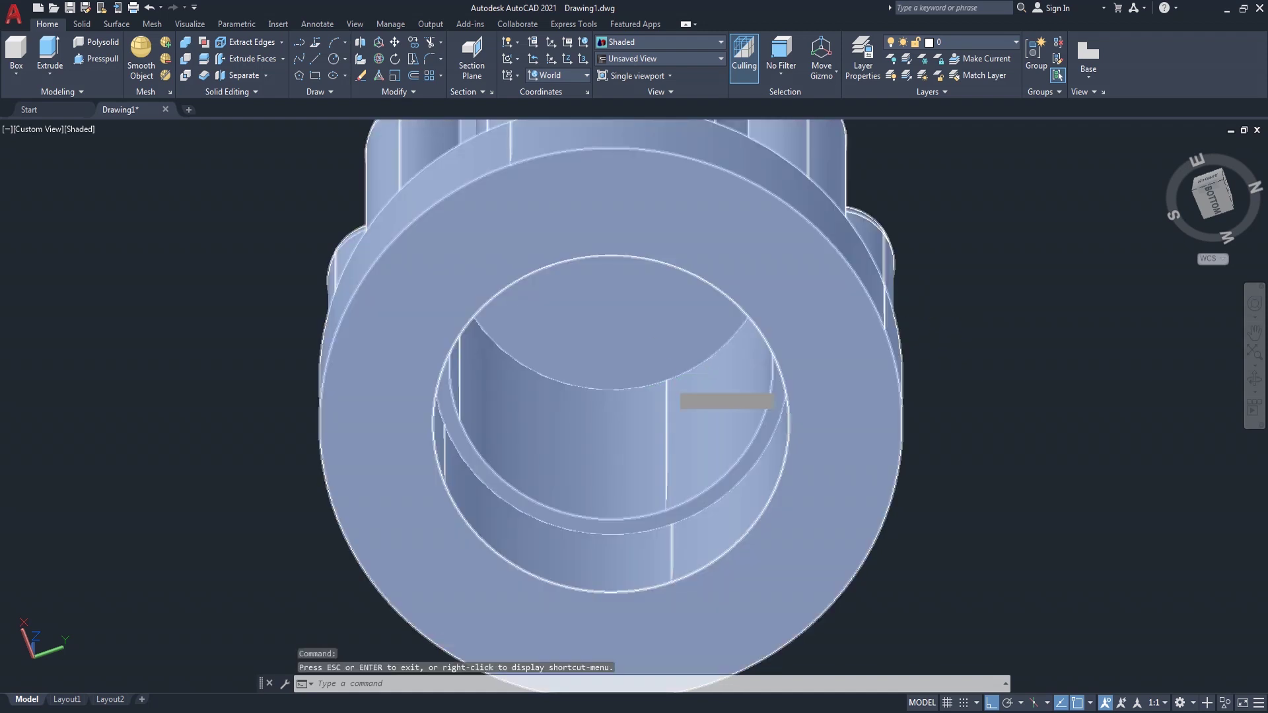
type("f")
key("Return")
type("r")
key("Return")
type("1")
key("Return")
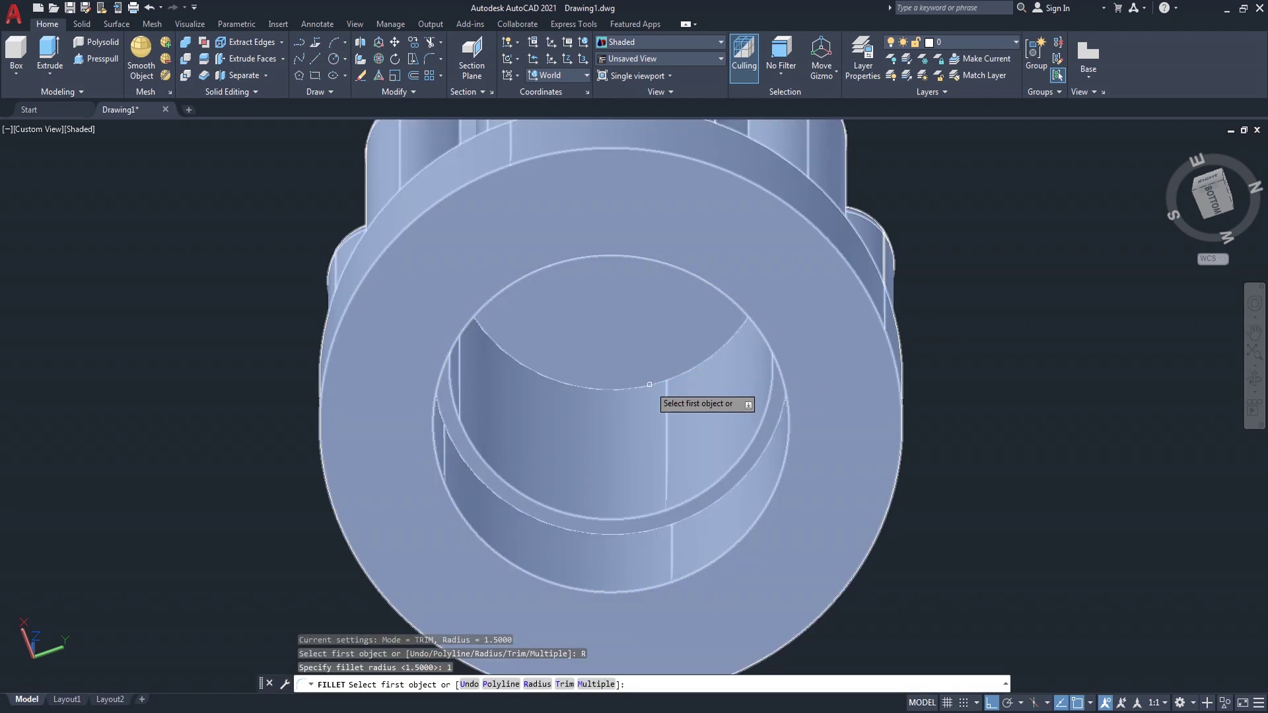
left_click(649, 385)
key("Return")
key("Return")
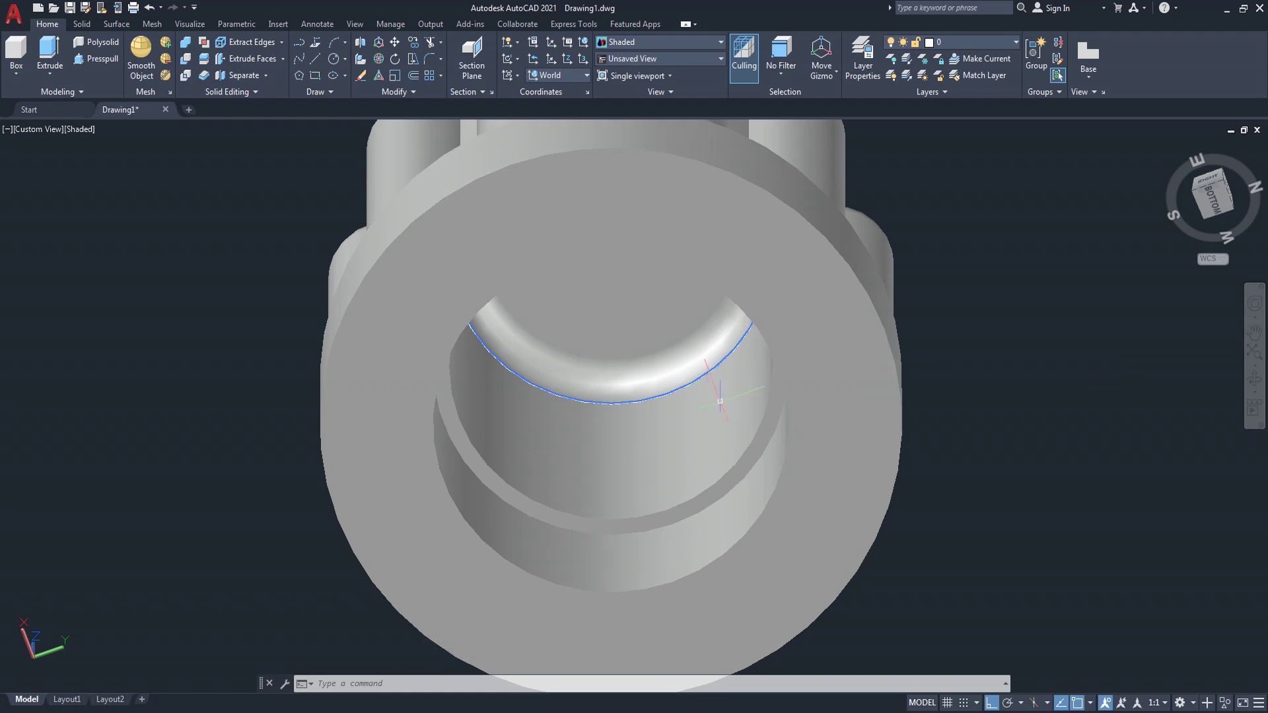
key("ctrl+z")
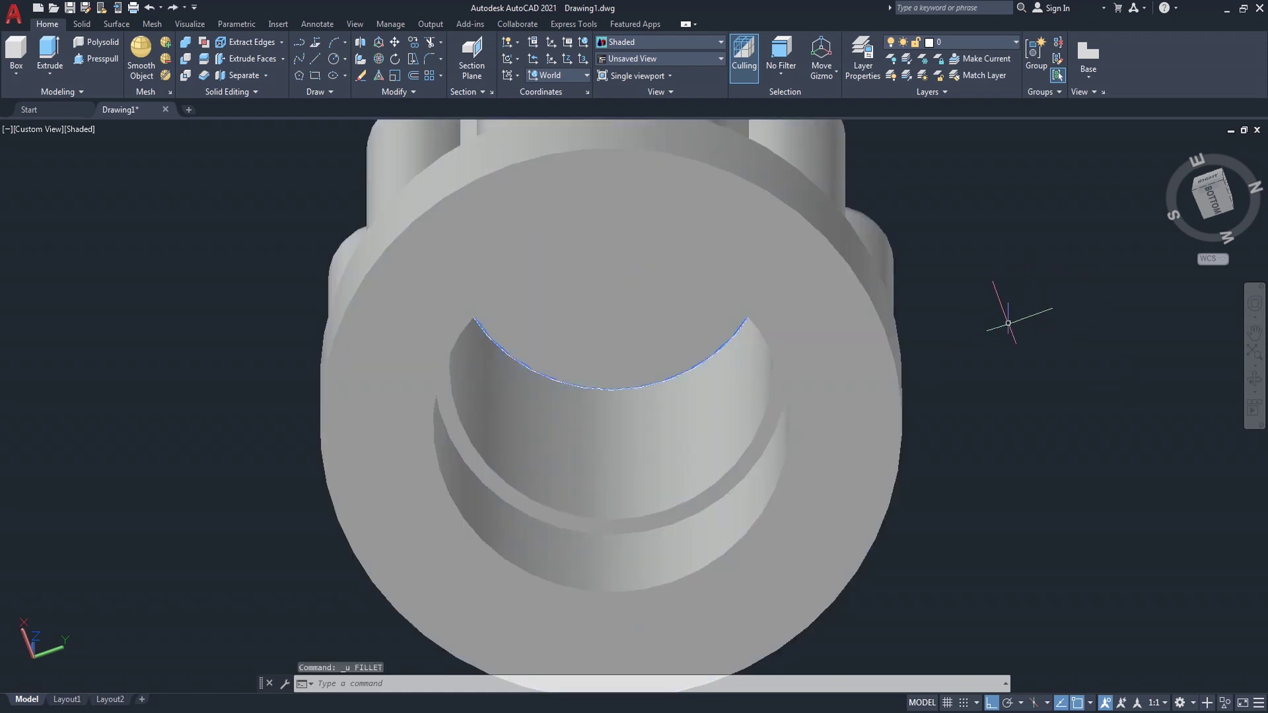
left_click(1221, 171)
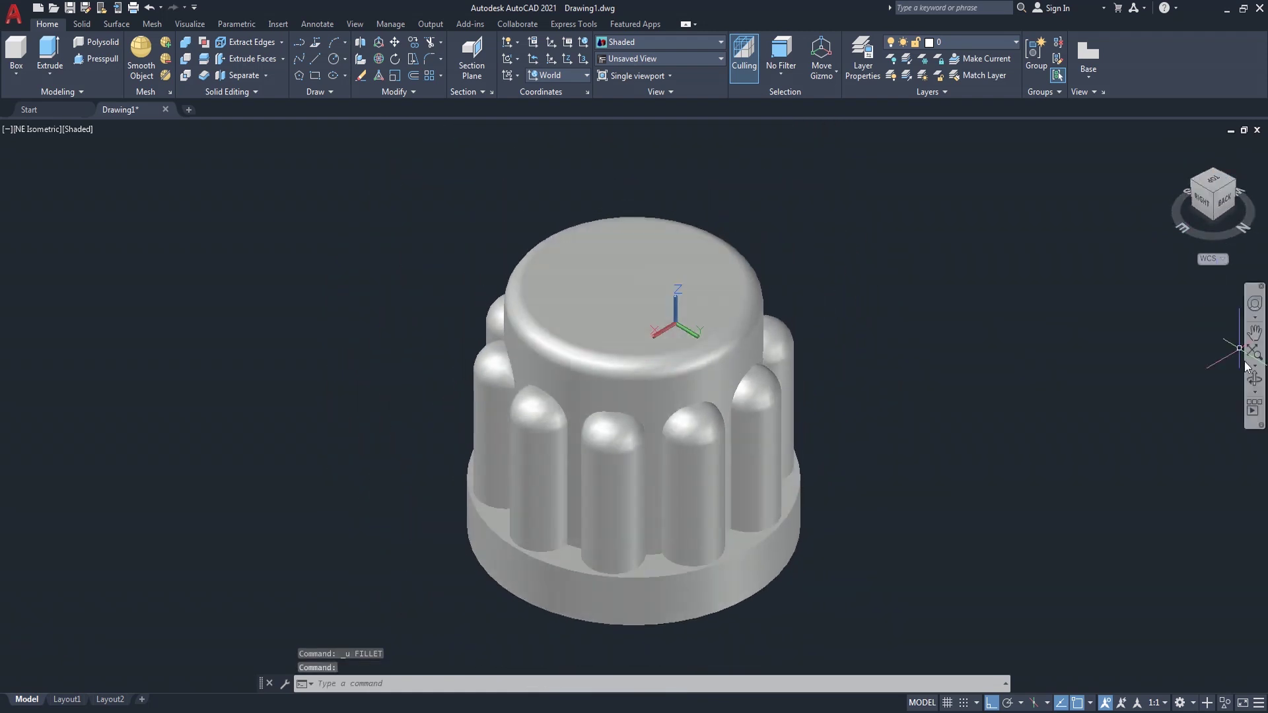
Orbit around to the knob's front-right side.
left_click(1257, 382)
mouse_move(1055, 396)
left_mouse_down()
mouse_move(1079, 377)
mouse_move(821, 397)
mouse_move(844, 401)
left_mouse_up()
right_click(1014, 308)
left_click(1031, 308)
Switch to the 2D Wireframe visual style and orbit the knob to a new angle.
left_click(80, 130)
left_click(123, 164)
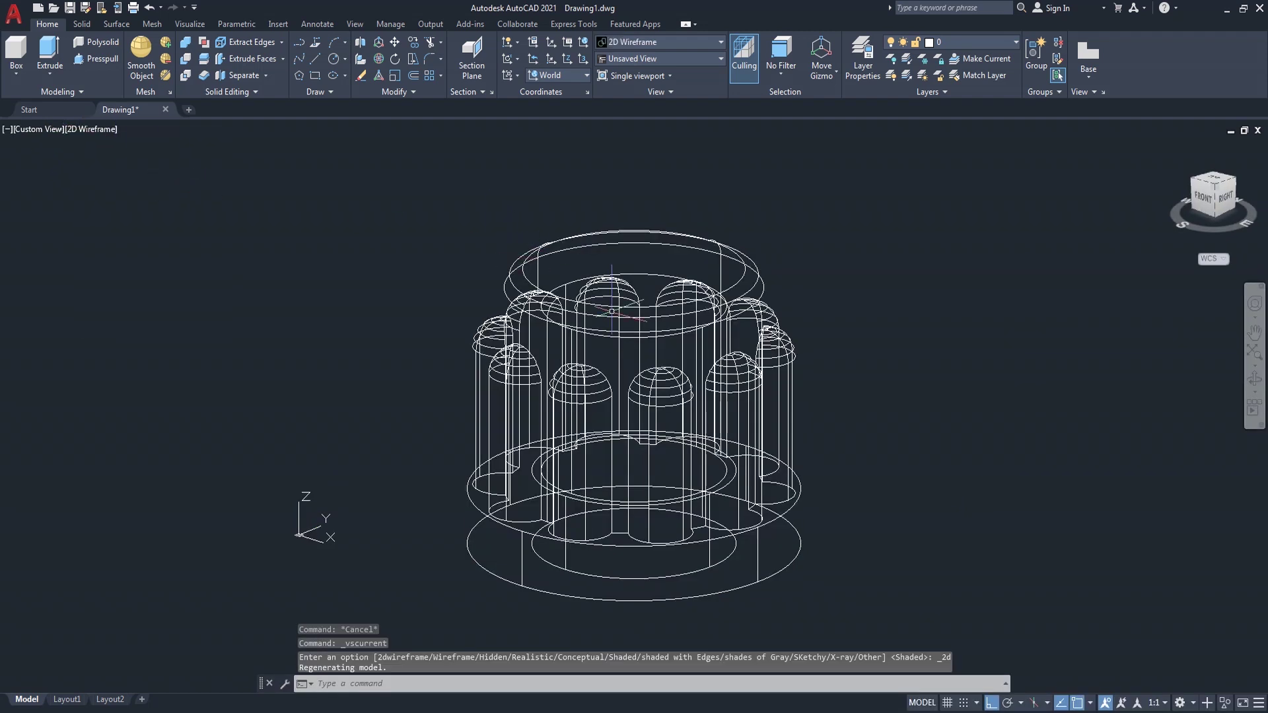
scroll(896, 479, "up", 2)
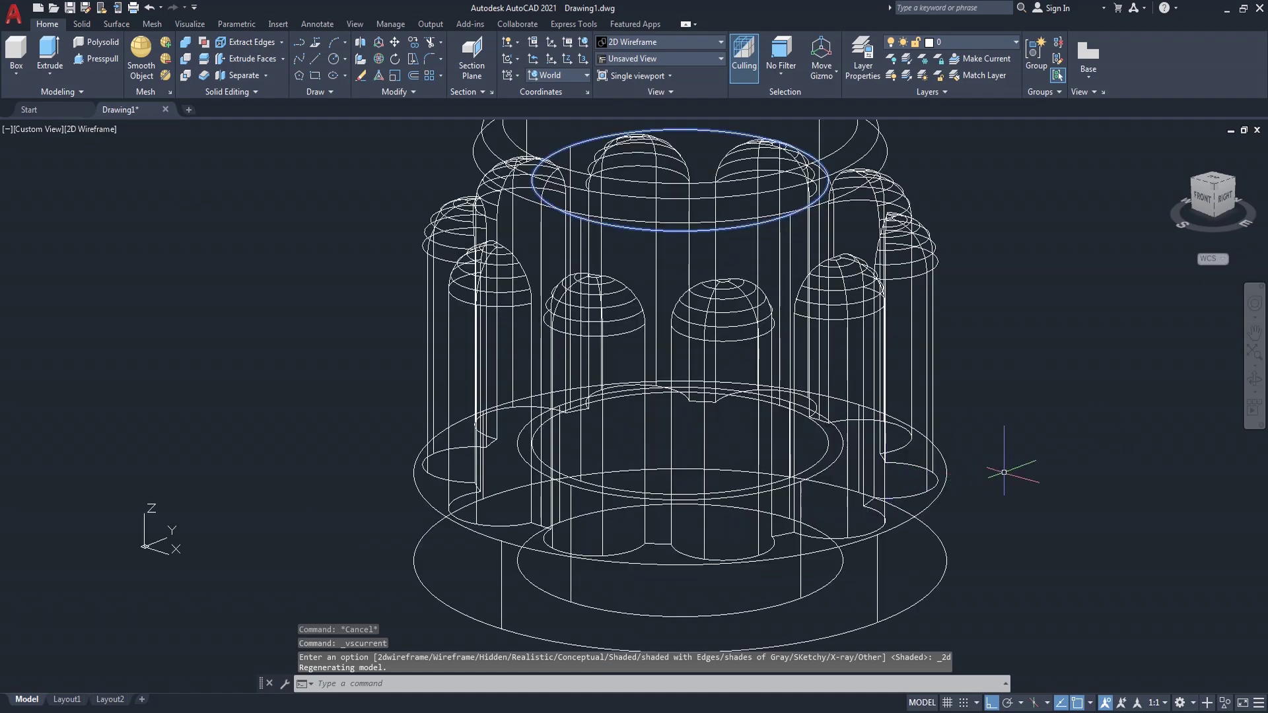
left_click(1255, 382)
mouse_move(1038, 487)
left_mouse_down()
mouse_move(977, 473)
mouse_move(966, 494)
mouse_move(953, 481)
mouse_move(978, 464)
left_mouse_up()
right_click(995, 409)
left_click(1024, 416)
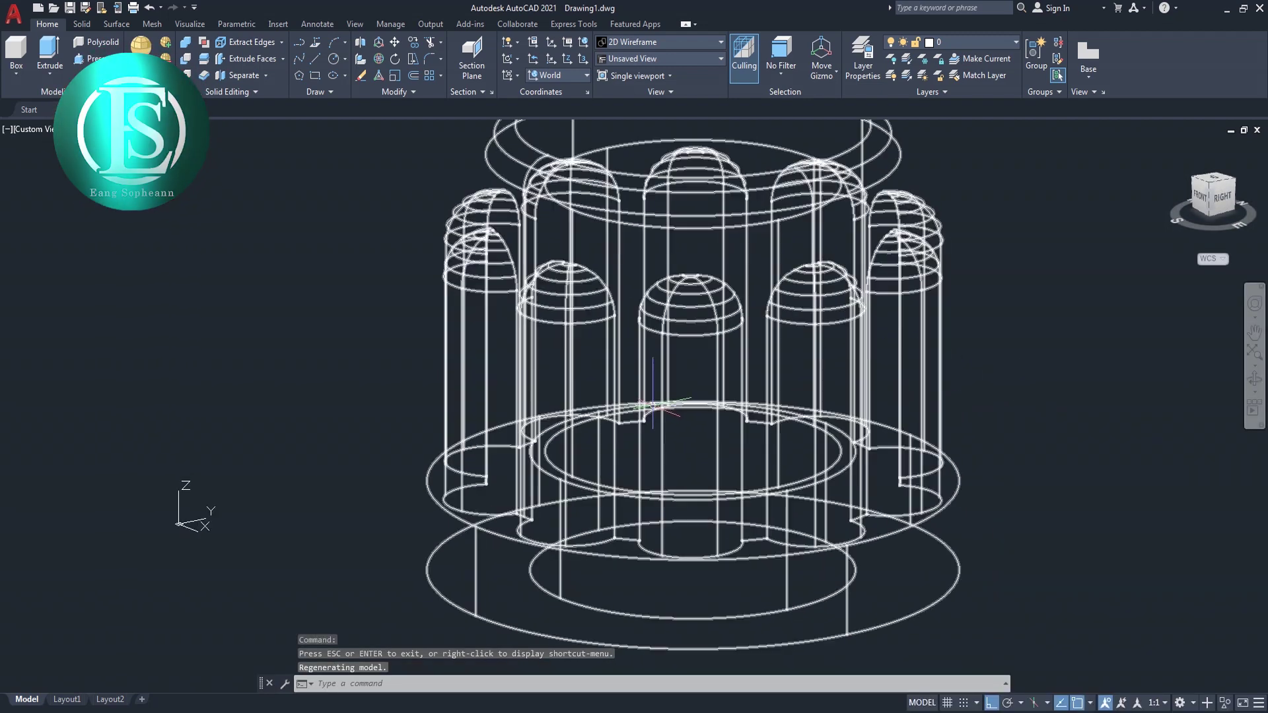
Draw a helix from the bore's base centre with base and top radius 5 up through the knob.
type("he")
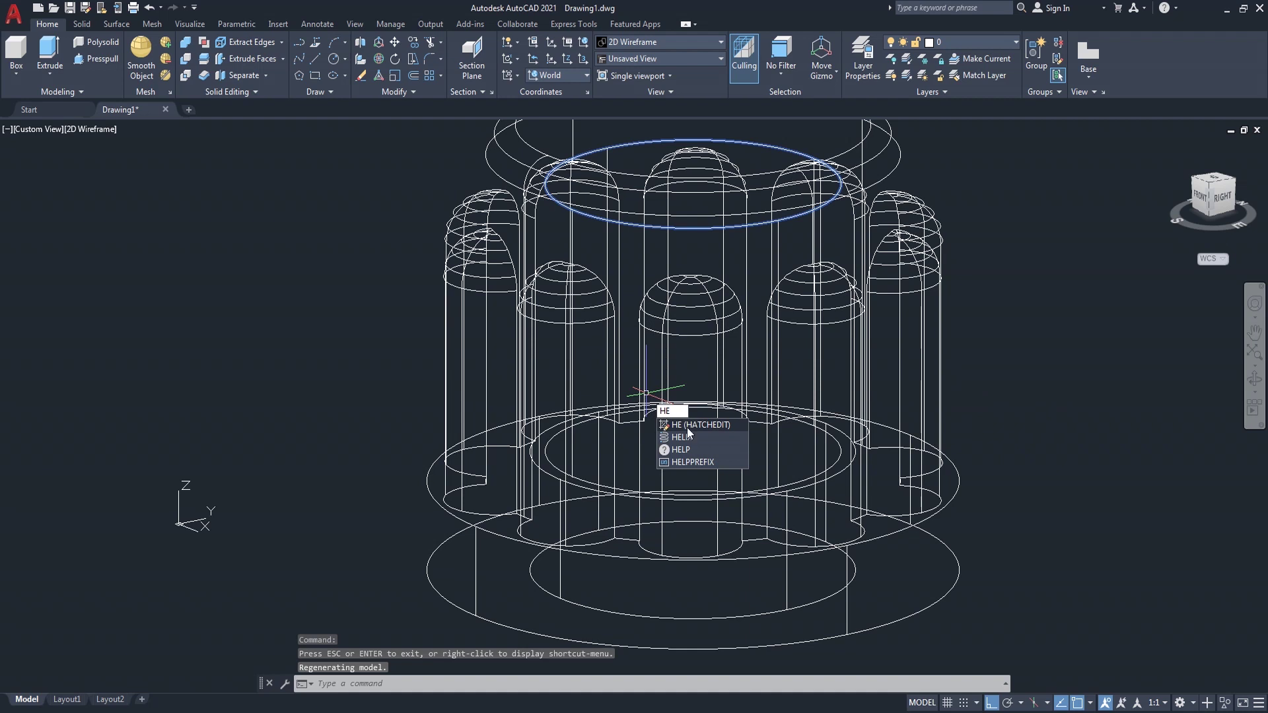
left_click(690, 437)
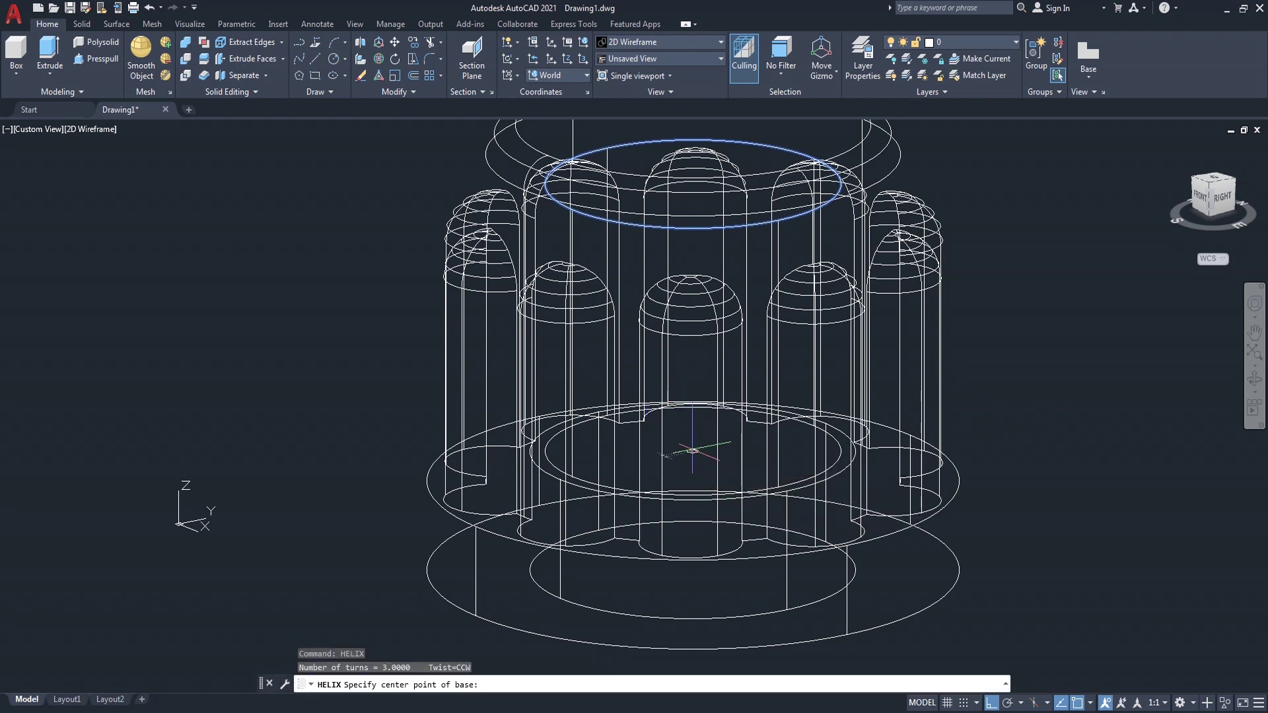
left_click(693, 451)
scroll(836, 502, "up", 4)
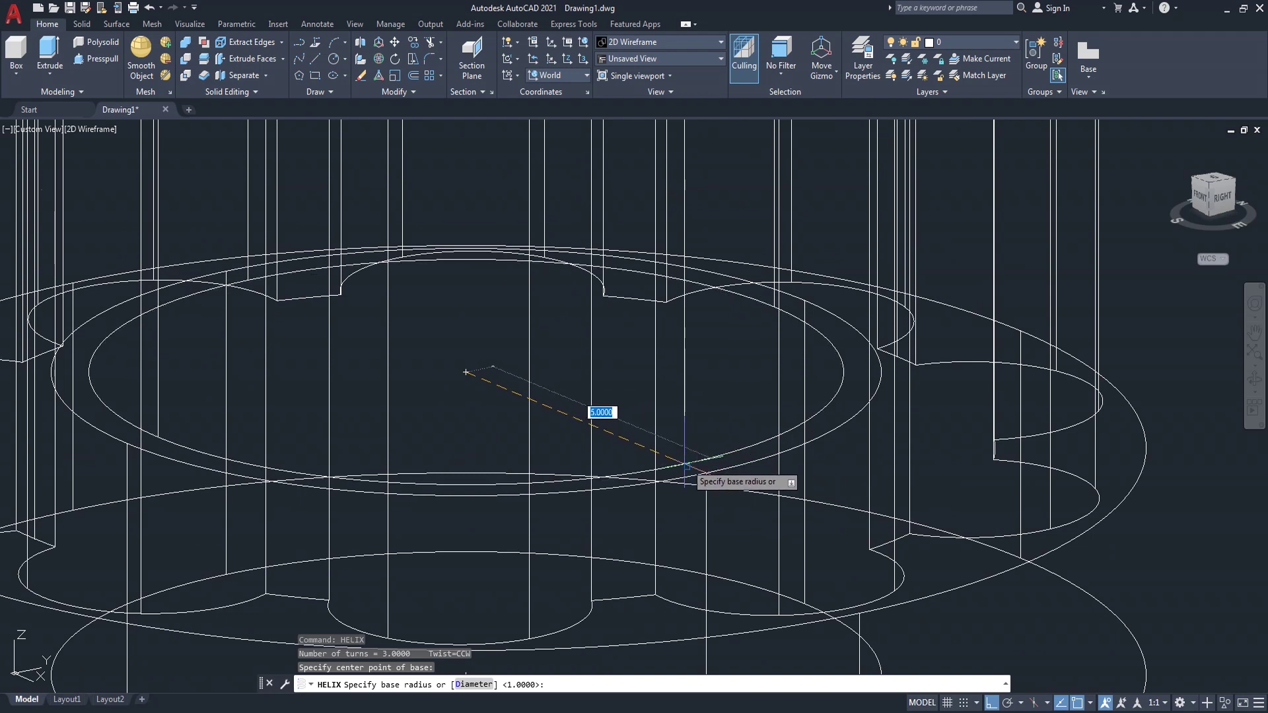
left_click(687, 466)
left_click(686, 466)
scroll(466, 372, "down", 5)
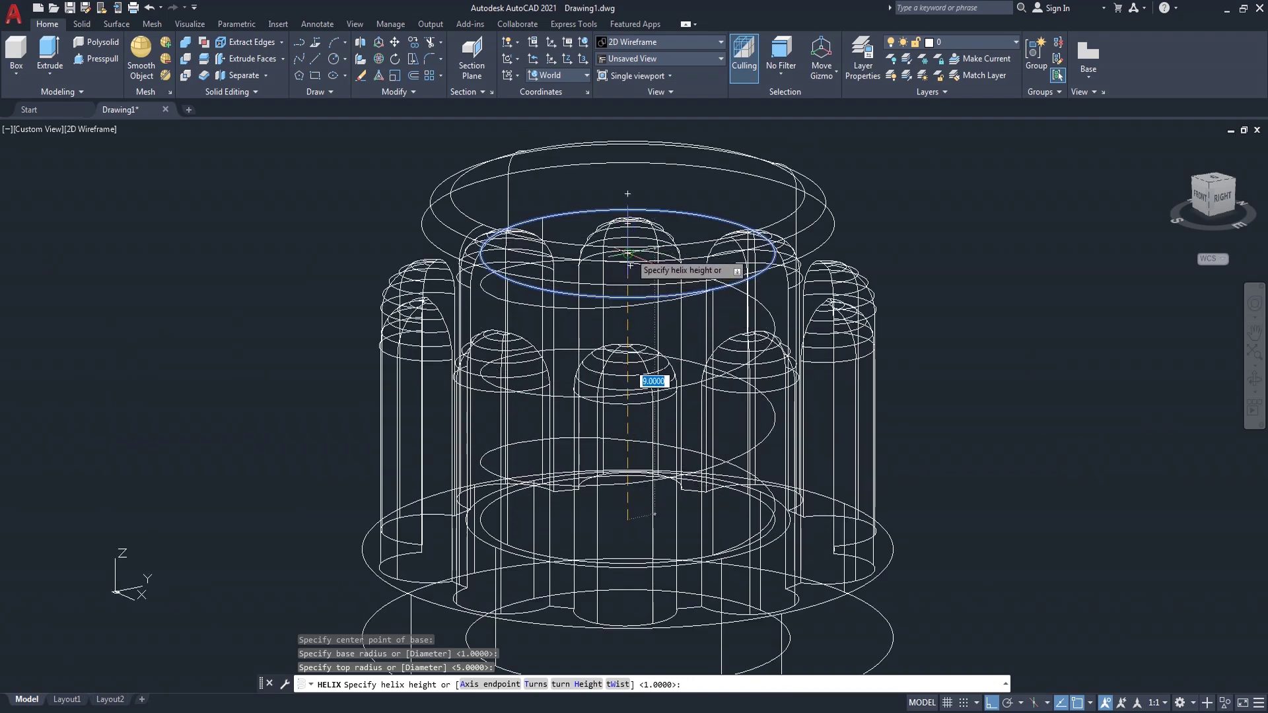
scroll(647, 294, "up", 2)
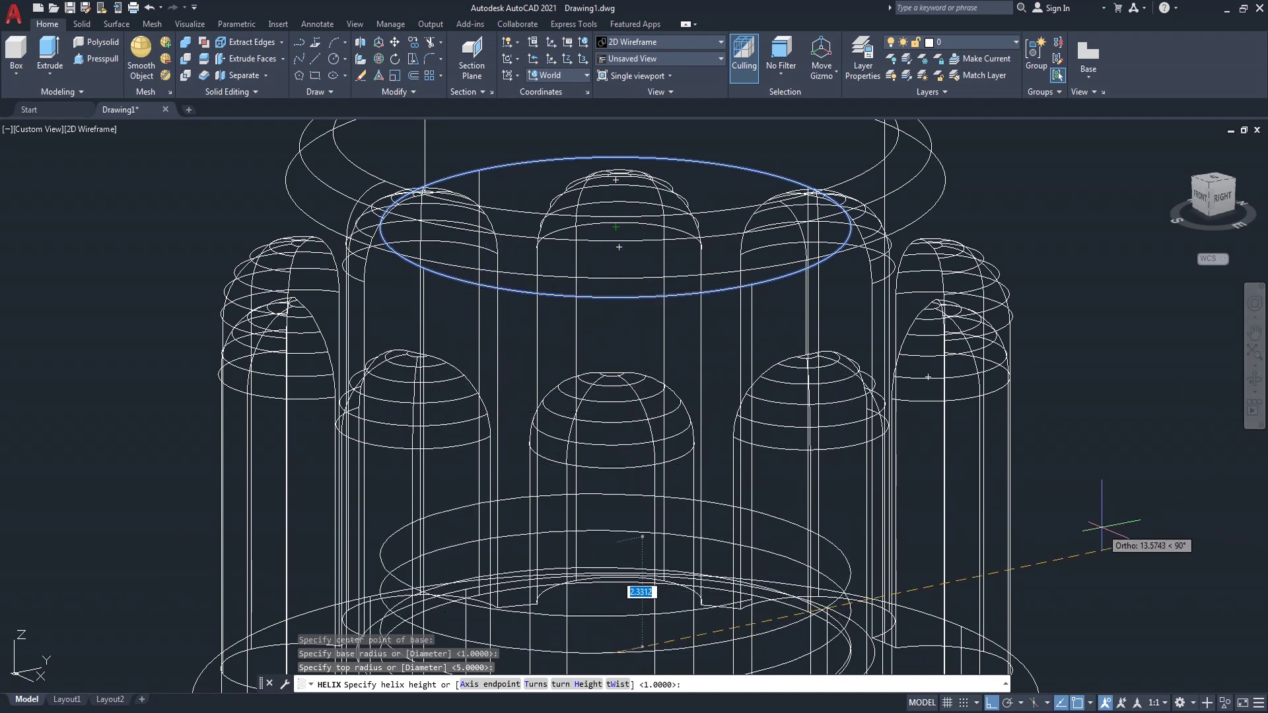
scroll(1104, 515, "down", 4)
scroll(1105, 514, "up", 4)
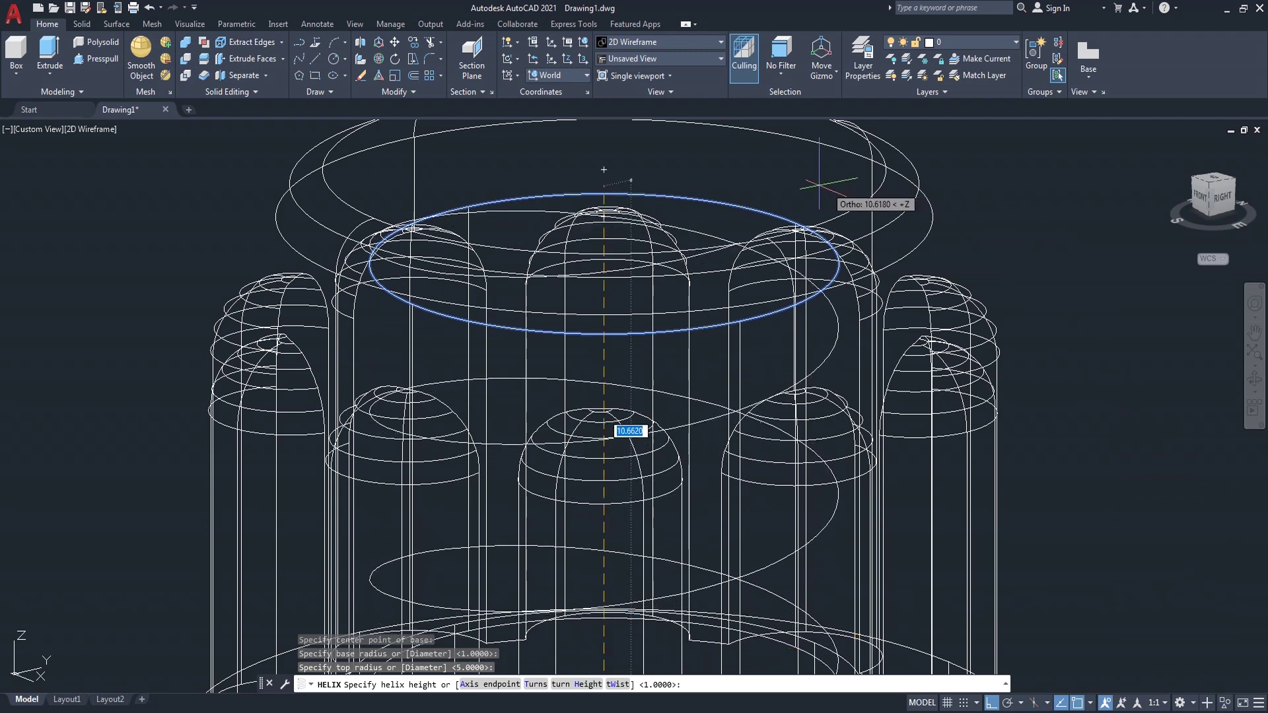
left_click(604, 264)
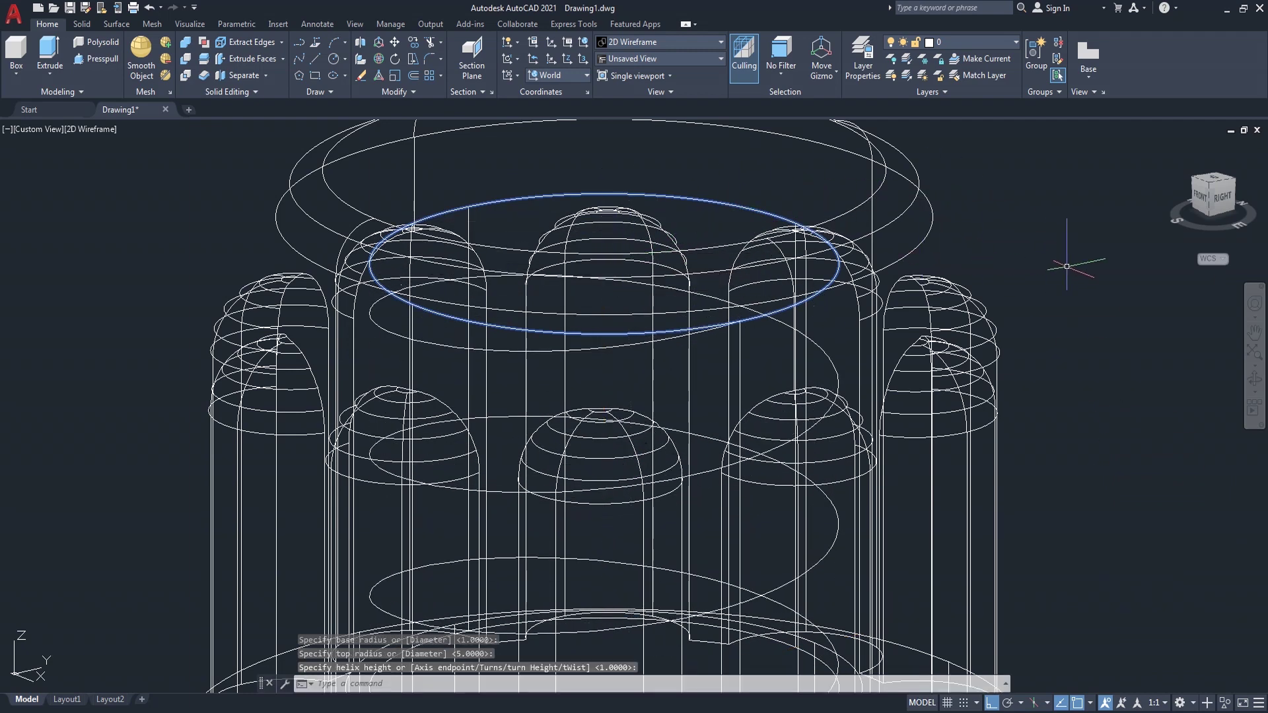
left_click(1256, 386)
left_click_drag(971, 368, 979, 594)
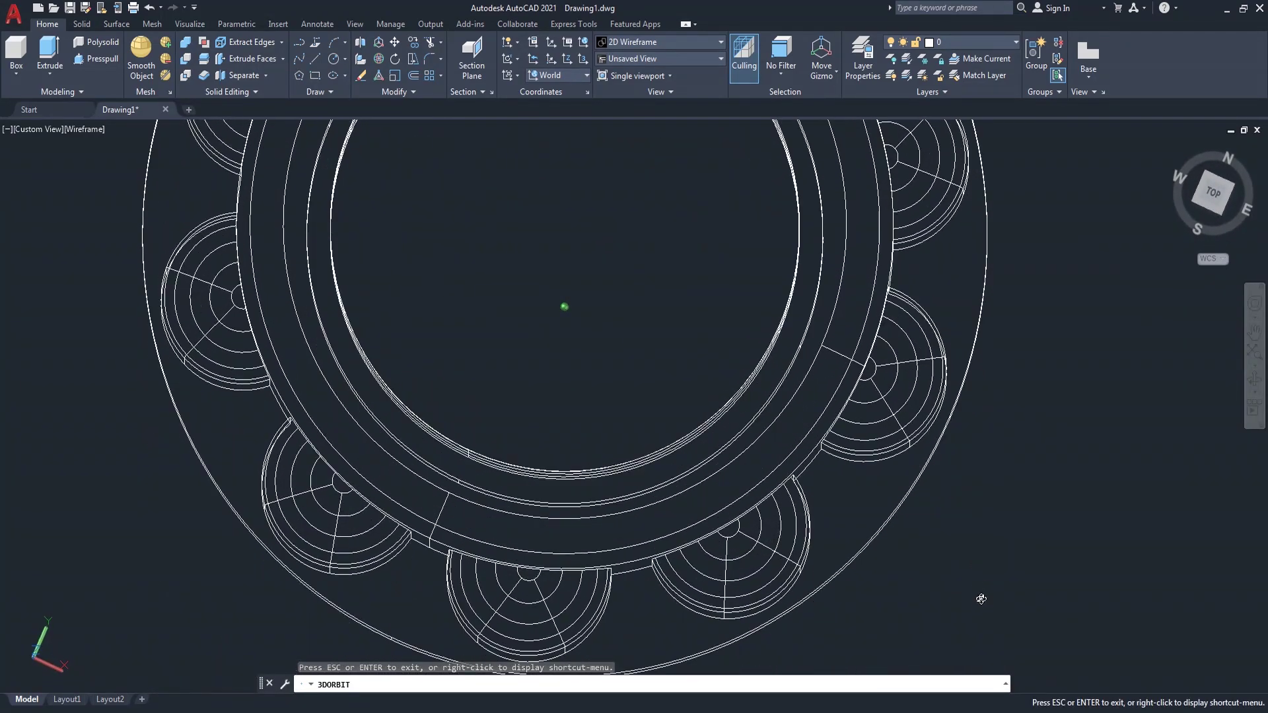
Check the helix from the top and southeast isometric views, orbiting to a low side-on angle.
right_click(1071, 245)
key("Escape")
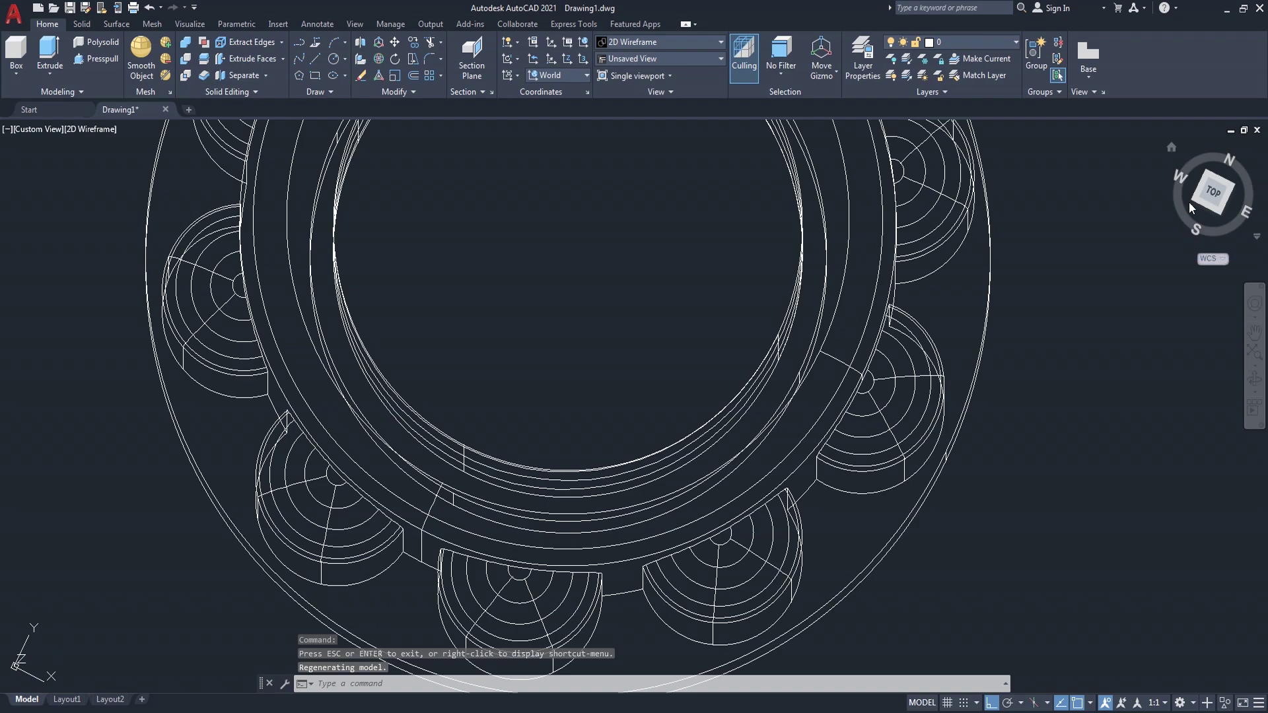
left_click(1203, 190)
scroll(738, 343, "up", 4)
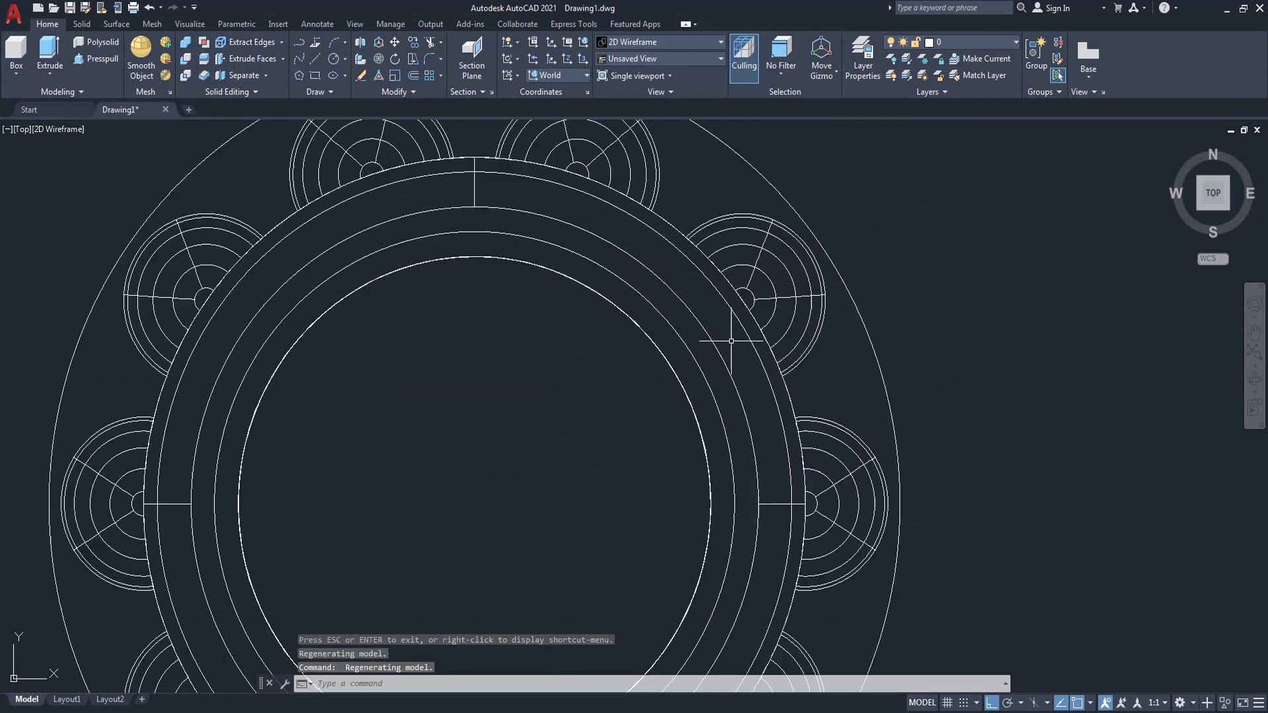
mouse_move(1213, 193)
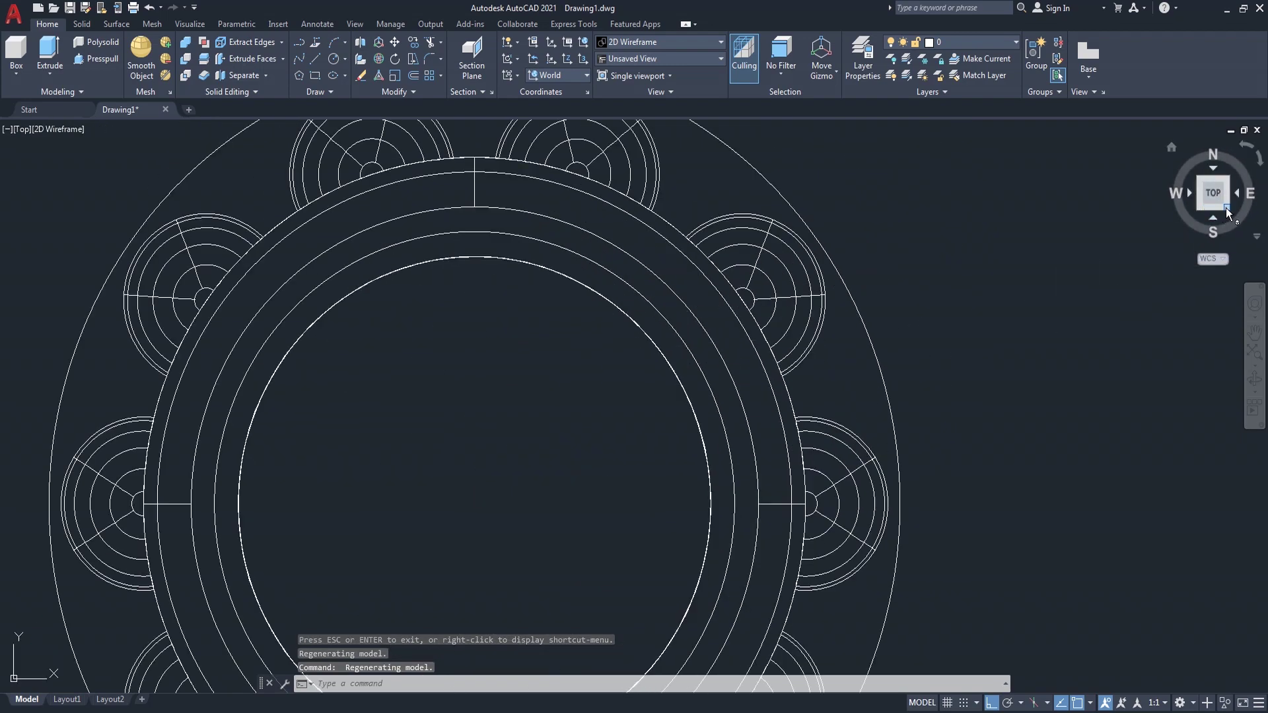
left_click(1225, 208)
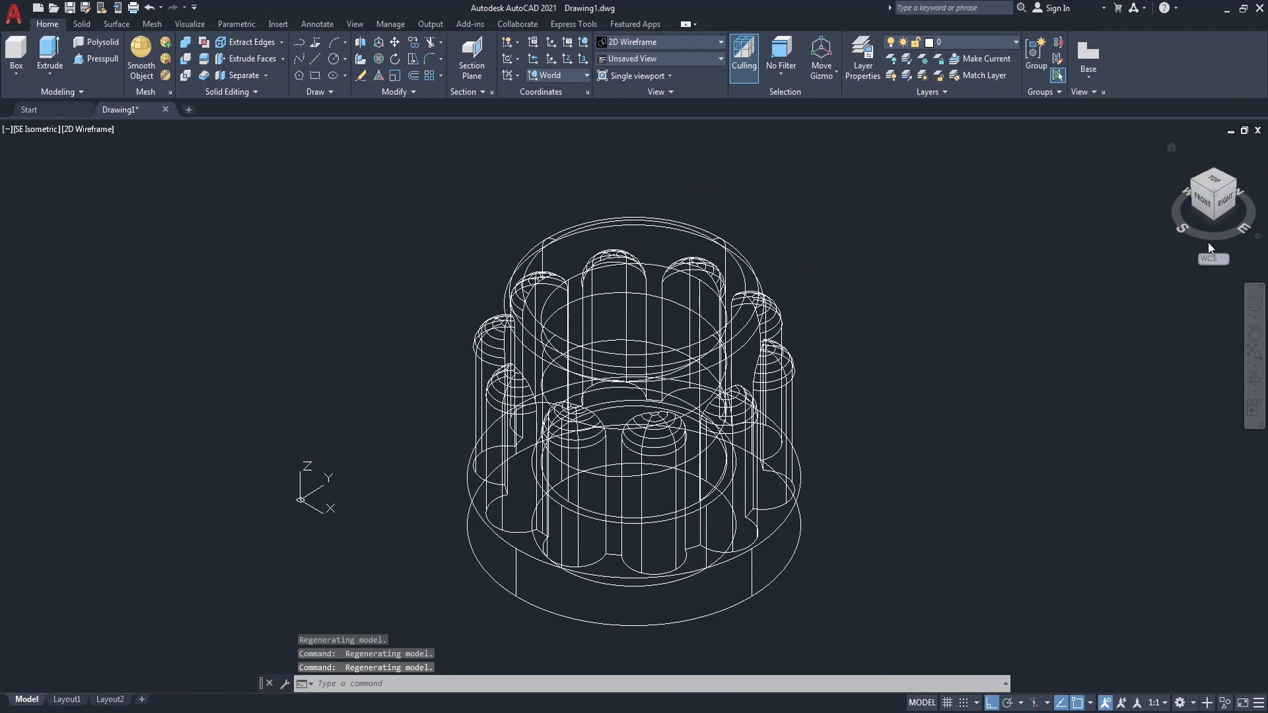
left_click(1253, 386)
mouse_move(770, 453)
left_mouse_down()
mouse_move(706, 420)
mouse_move(653, 416)
mouse_move(838, 388)
mouse_move(970, 385)
mouse_move(991, 399)
left_mouse_up()
scroll(744, 390, "up", 2)
middle_click_drag(745, 390, 840, 373)
right_click(989, 302)
left_click(1018, 310)
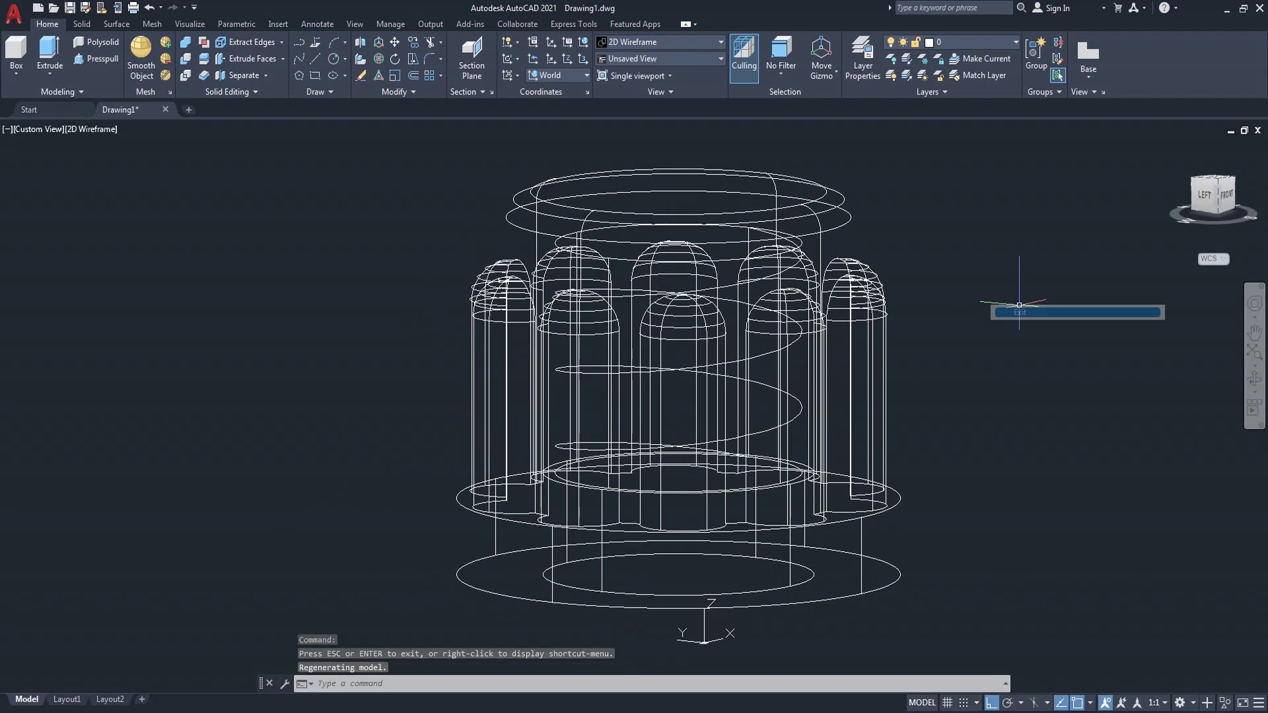
Set the helix's Turns to 9 in its Properties, then close the palette and deselect it.
right_click(752, 356)
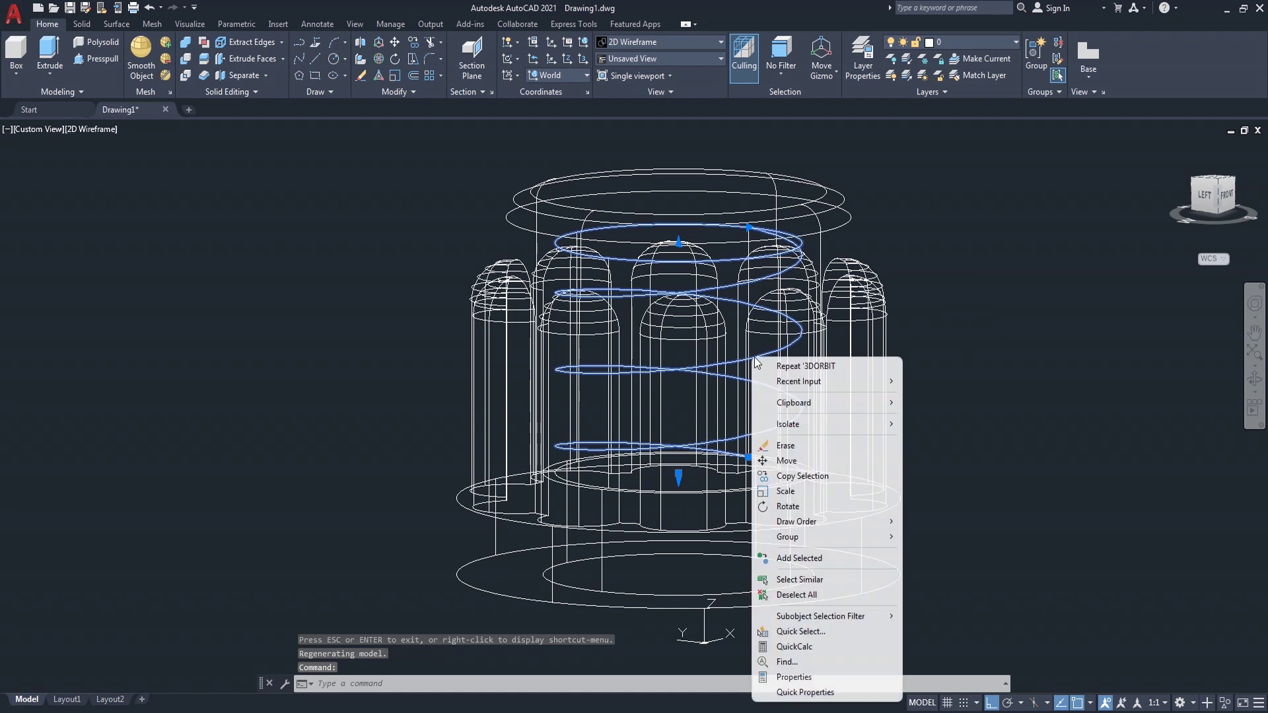
left_click(796, 677)
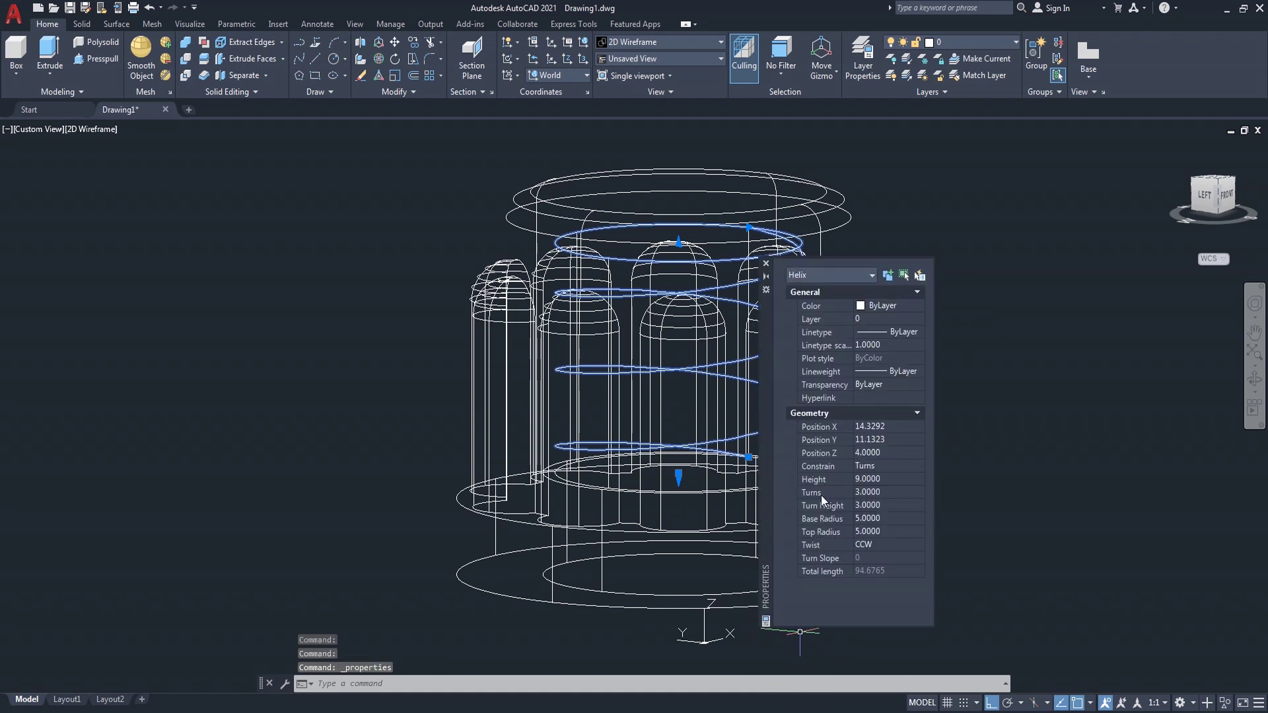
left_click(890, 493)
type("9")
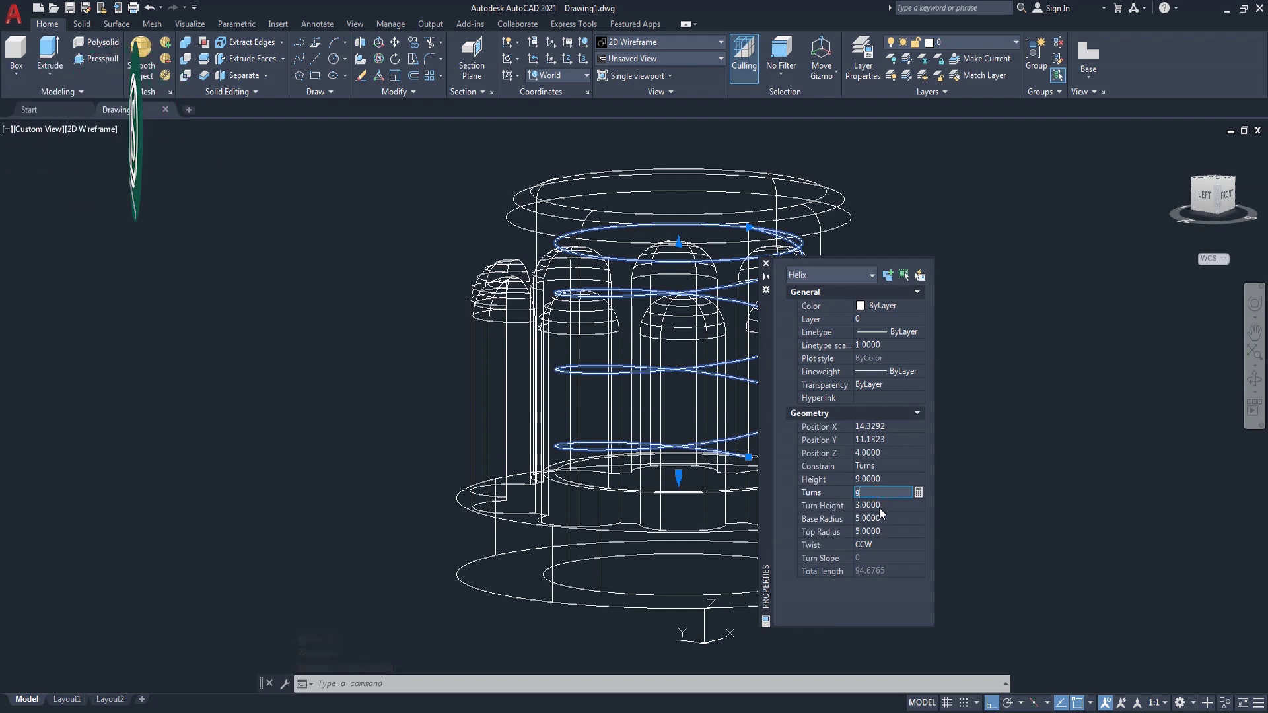
left_click(889, 505)
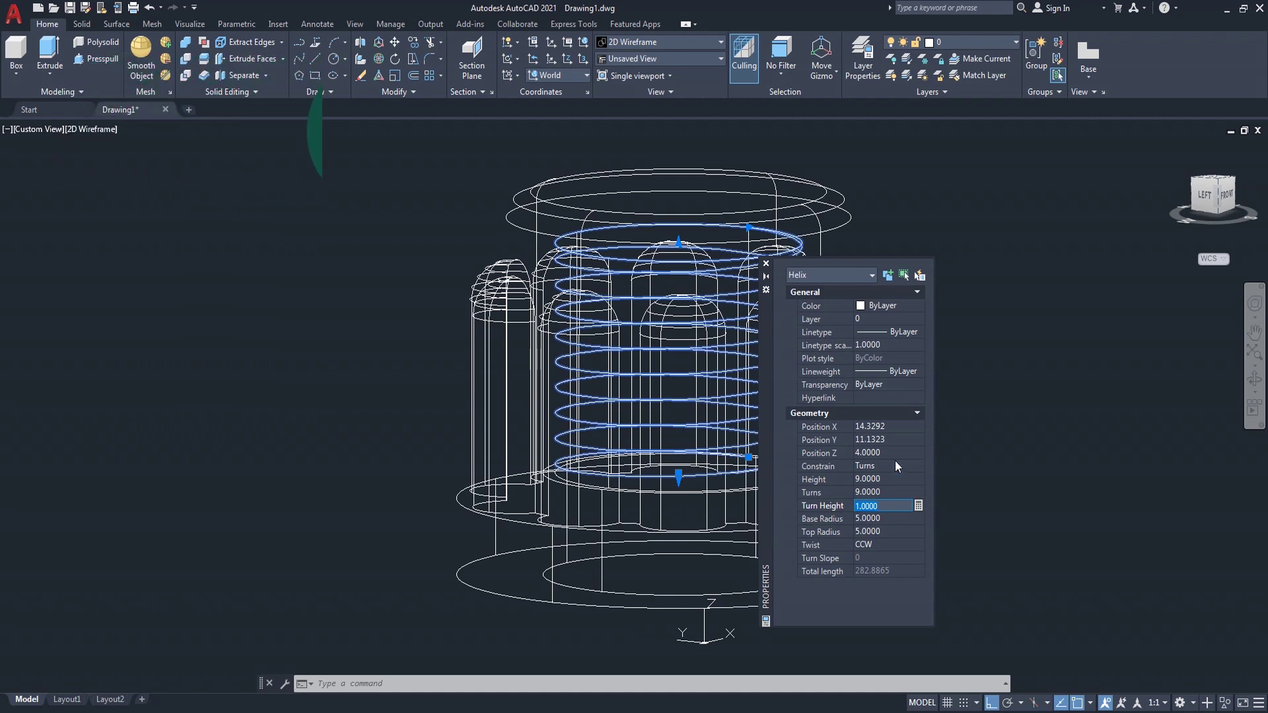
left_click(766, 264)
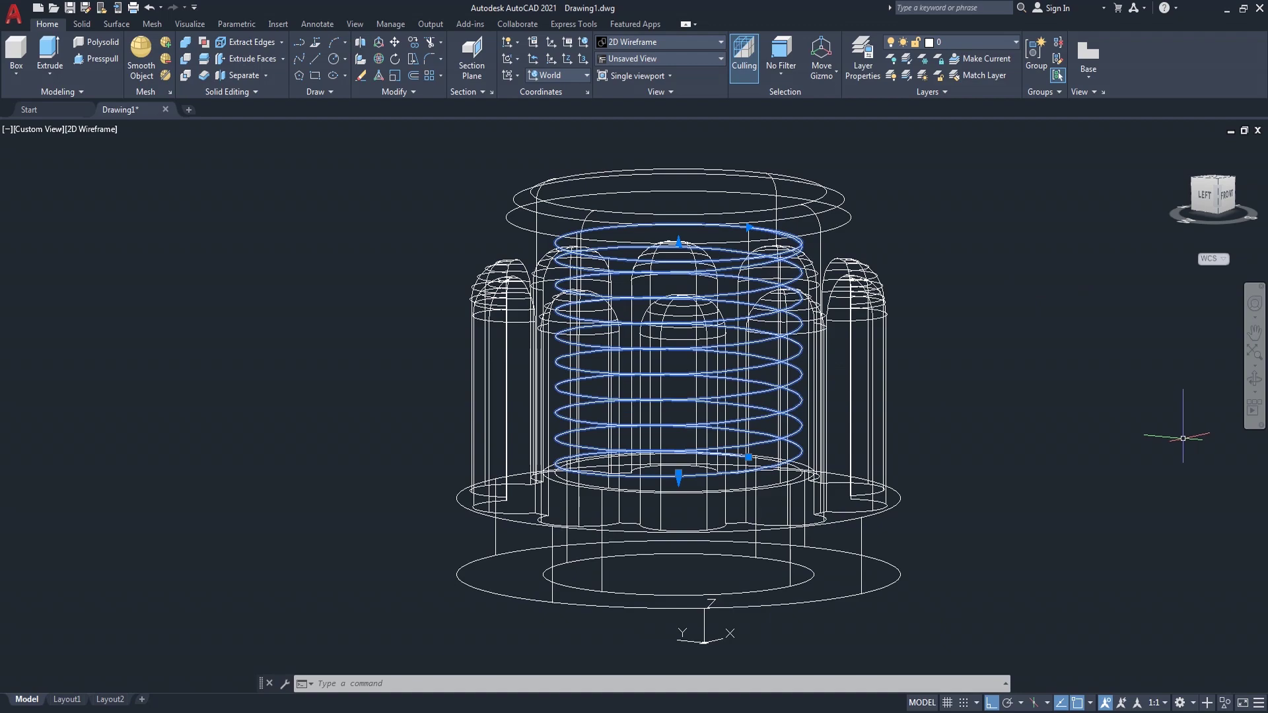
key("Escape")
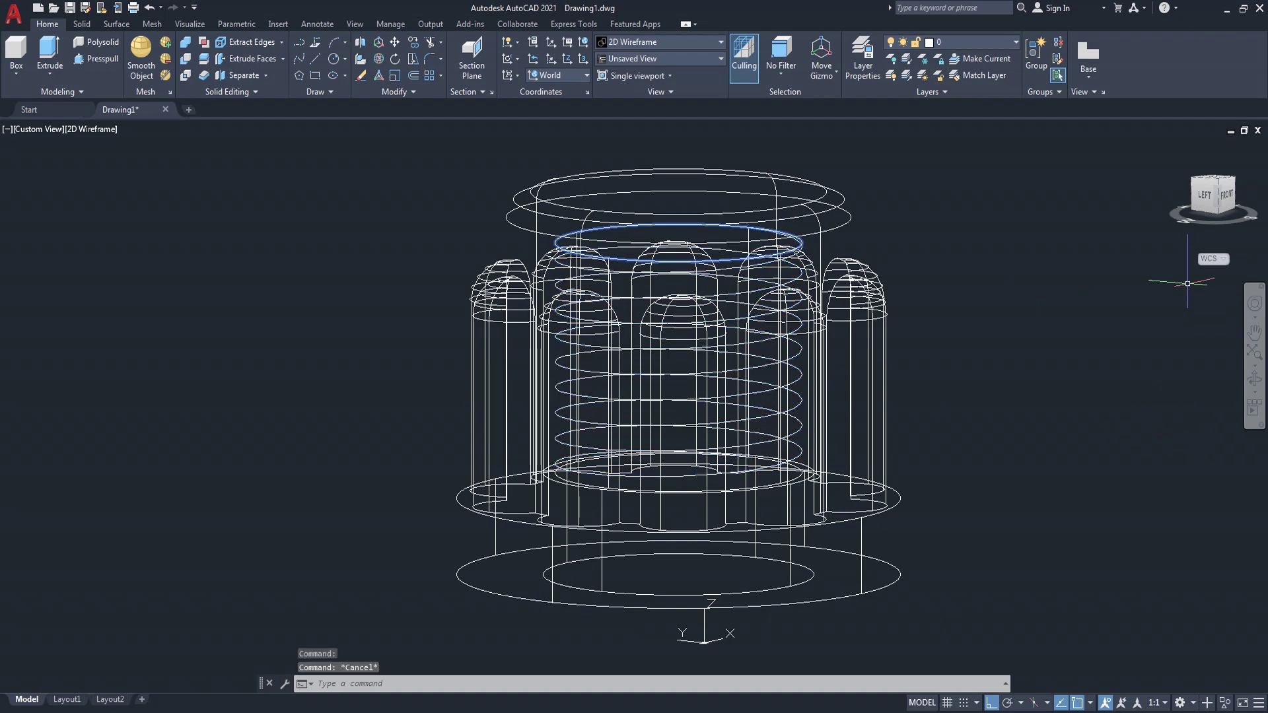
Hide the knob solid with Hide Objects so only the helix shows, viewed from Top.
left_click(1219, 184)
scroll(743, 289, "up", 2)
scroll(742, 289, "up", 2)
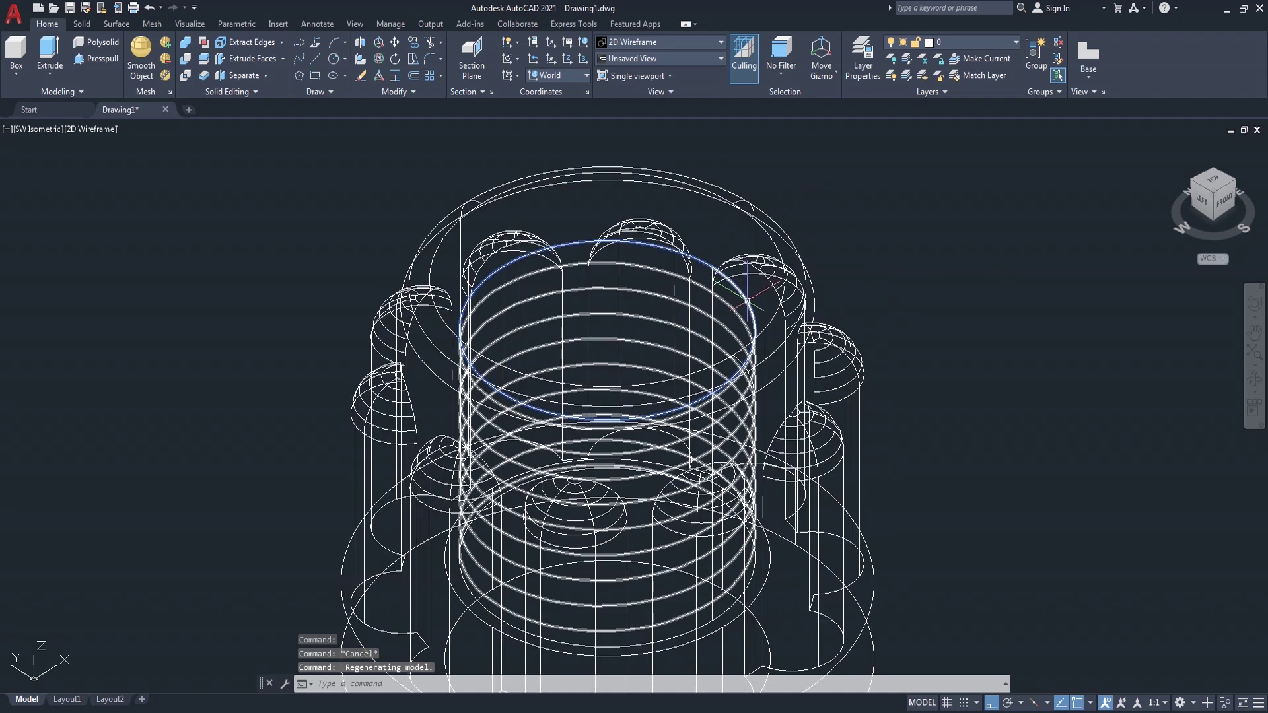
mouse_move(749, 297)
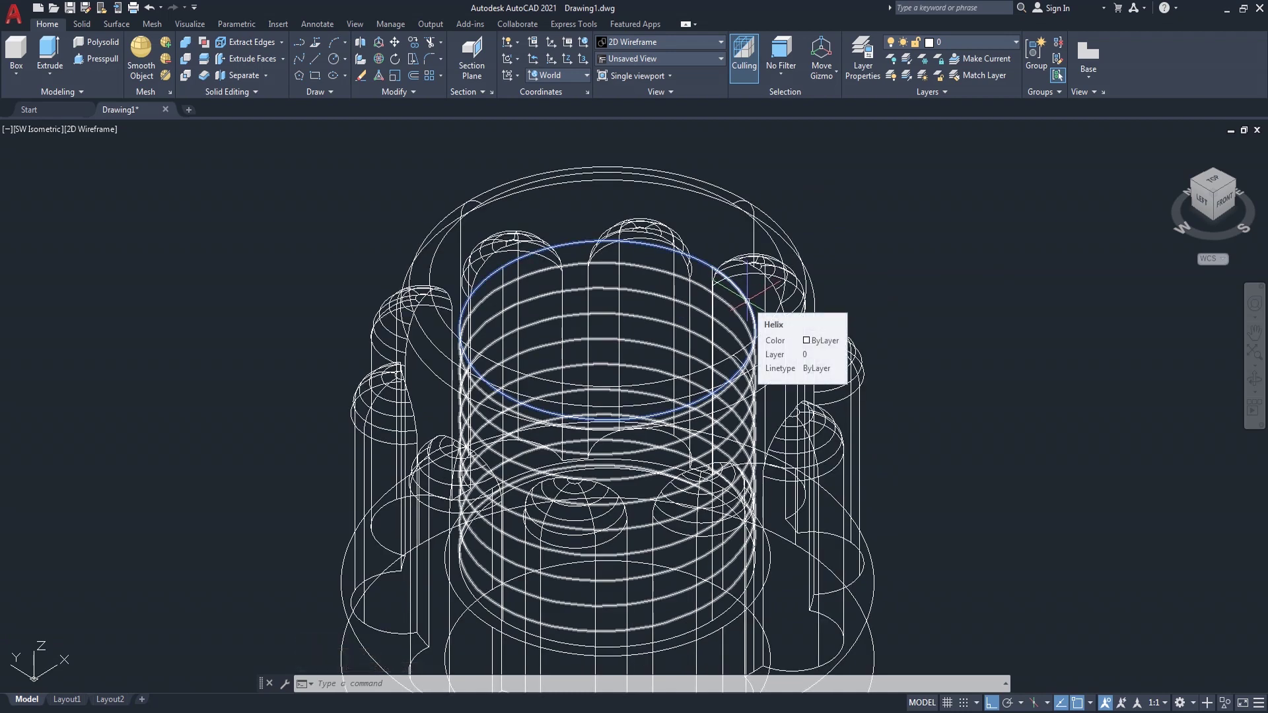
left_click(822, 251)
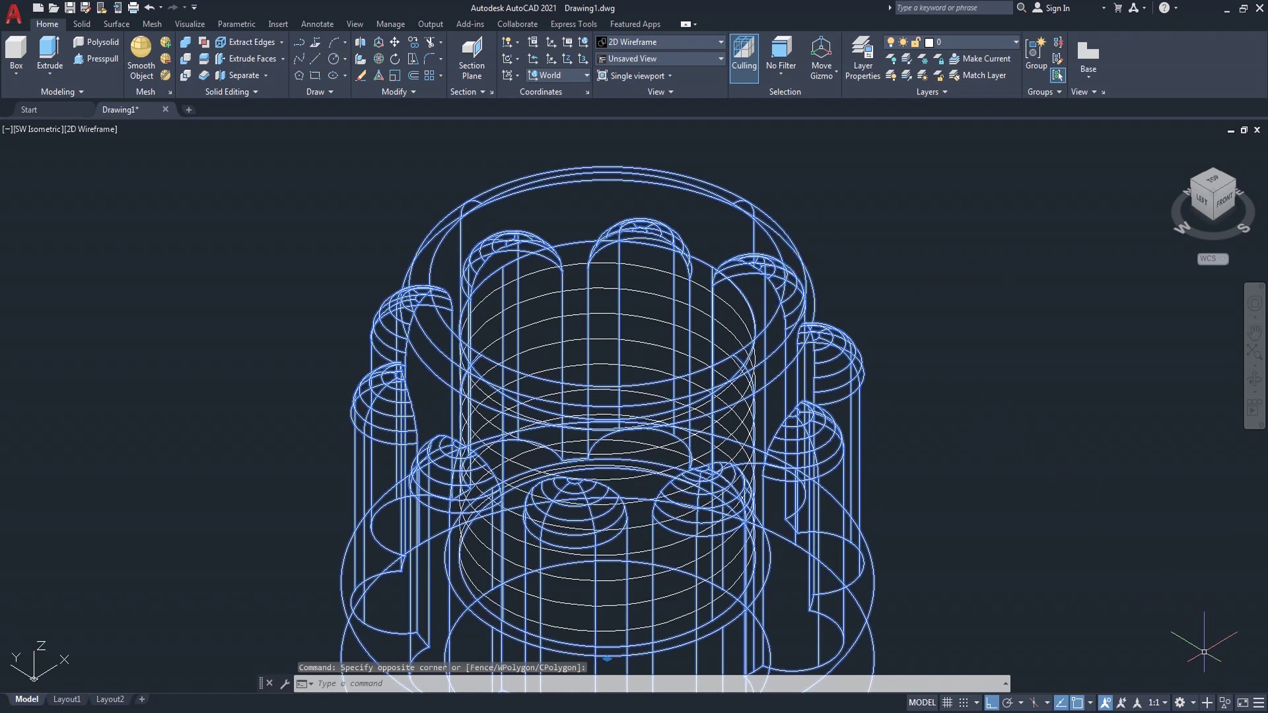
left_click(1226, 704)
left_click(1219, 679)
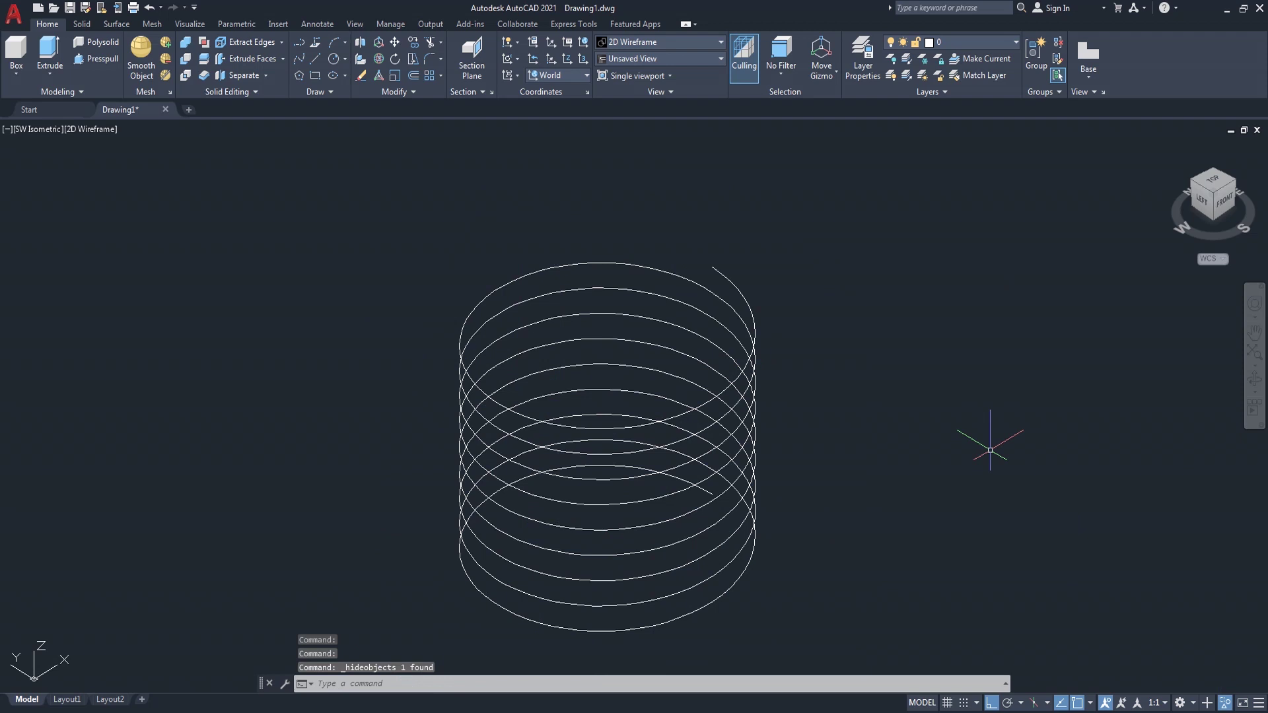
left_click(1217, 186)
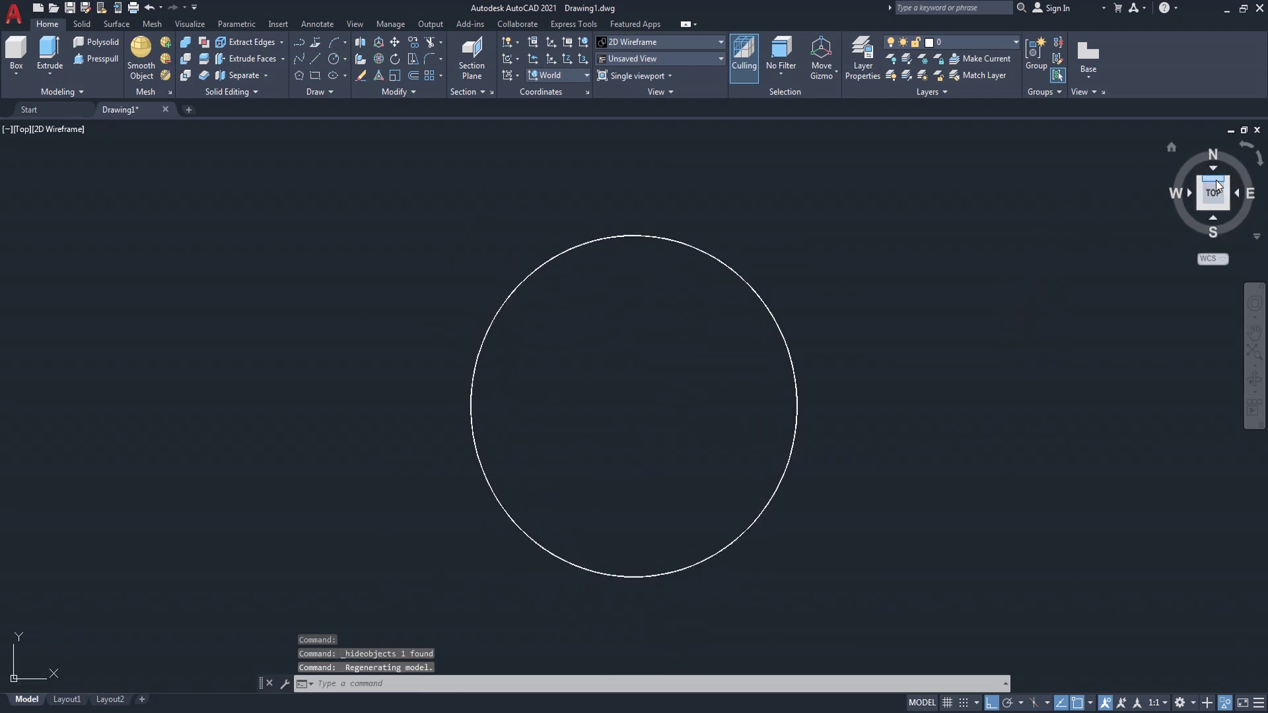
mouse_move(902, 397)
middle_mouse_down()
mouse_move(725, 382)
mouse_move(696, 396)
mouse_move(711, 388)
middle_mouse_up()
key("Return")
Draw a trial 1-by-5 polyline beside the helix, then erase it.
left_click(722, 393)
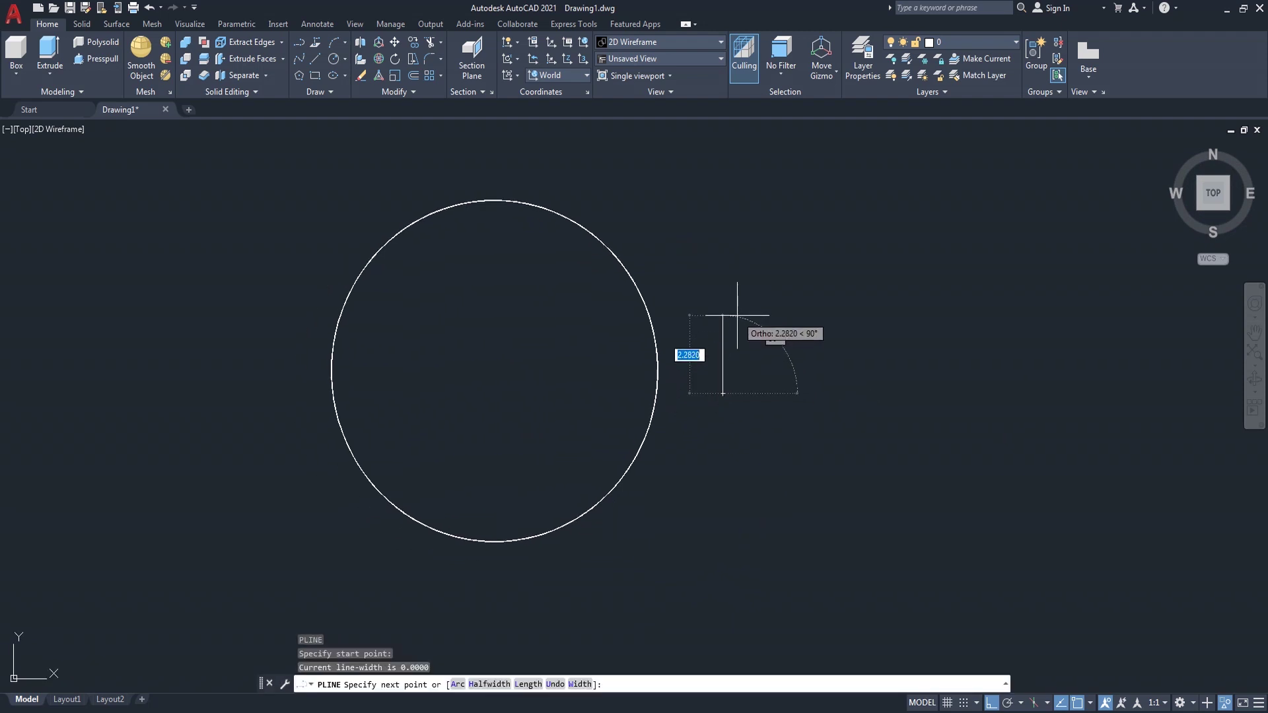
key("Return")
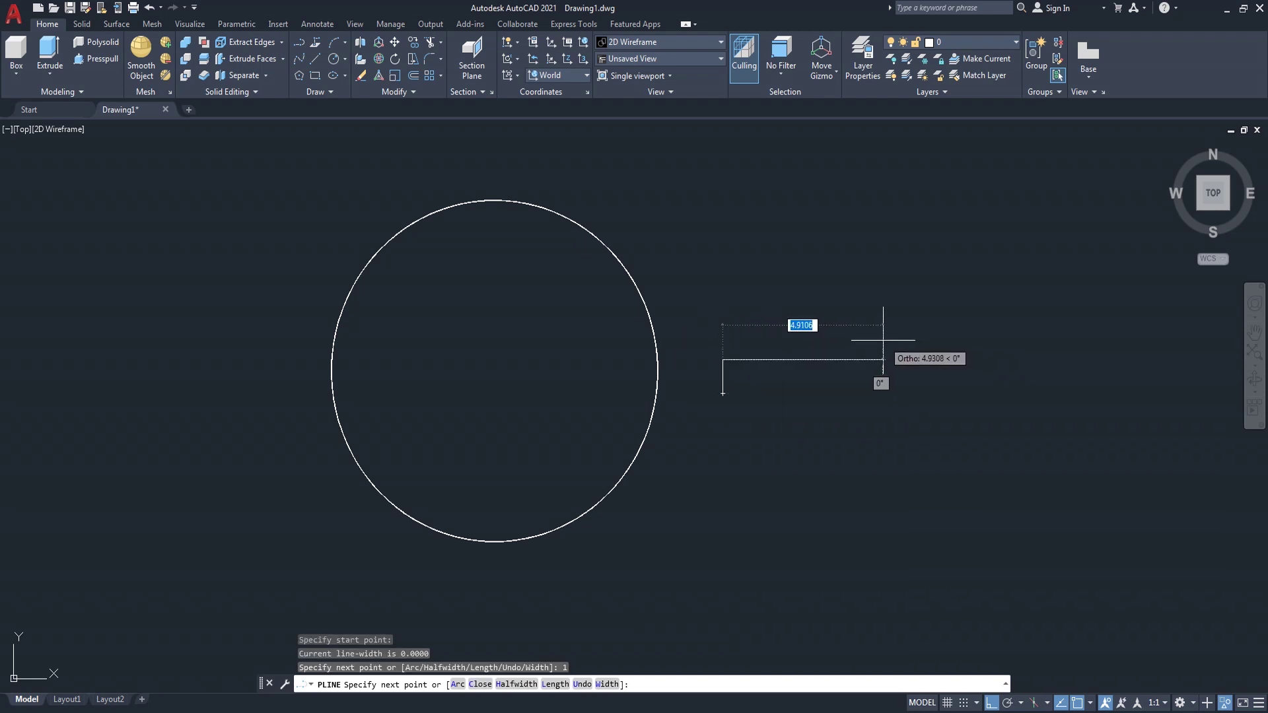
type("5")
key("Return")
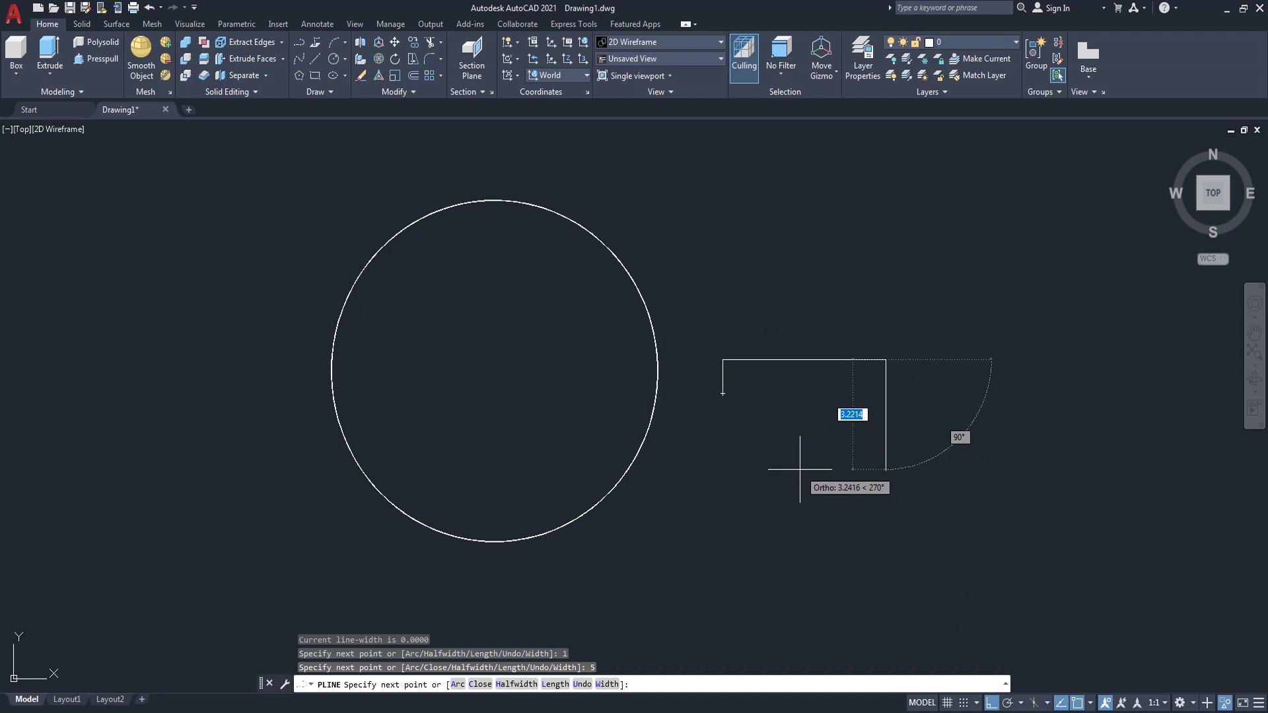
key("Escape")
left_click(852, 325)
left_click(768, 392)
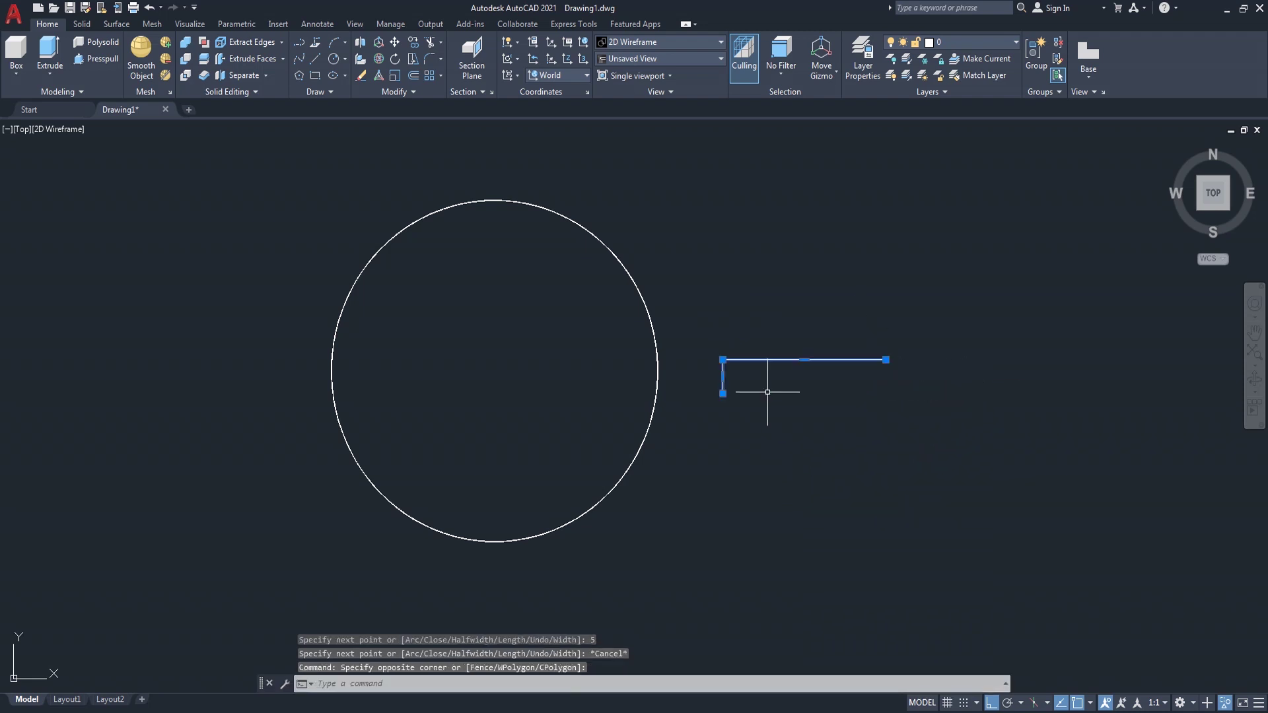
type("e")
key("Return")
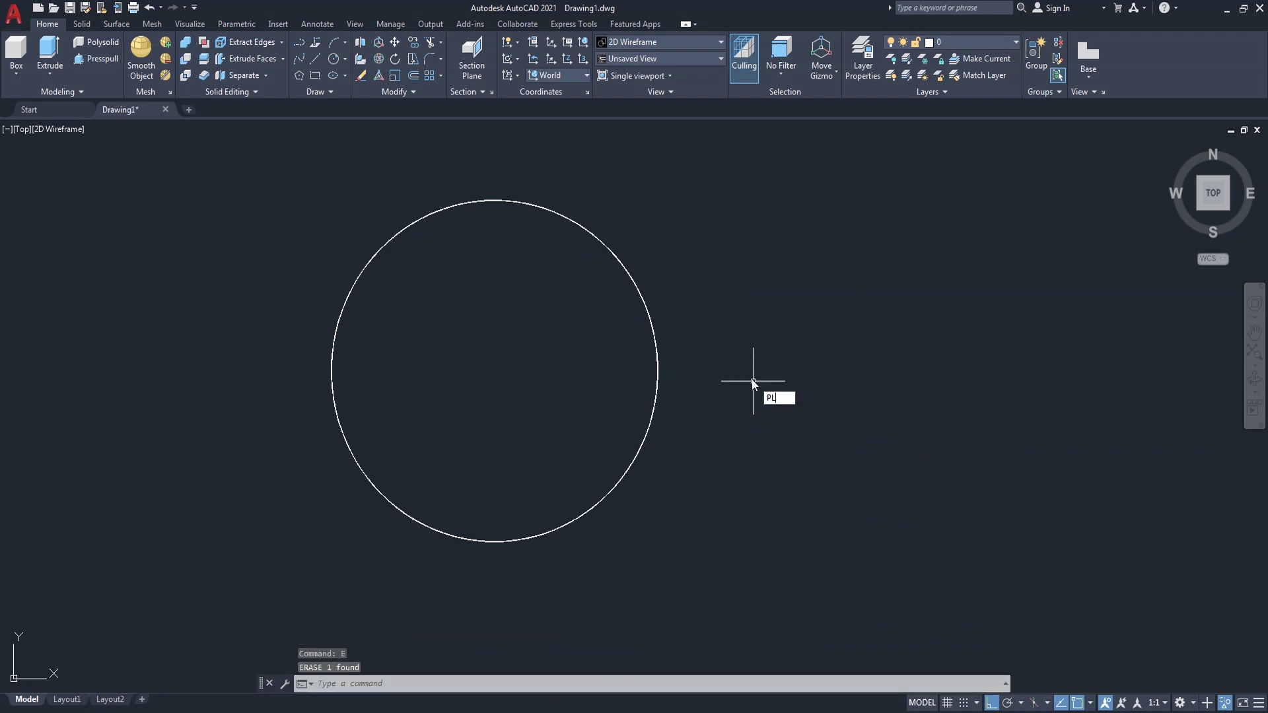
Draw a guide polyline 1 unit up and 0.5 across beside the helix.
key("Return")
left_click(807, 408)
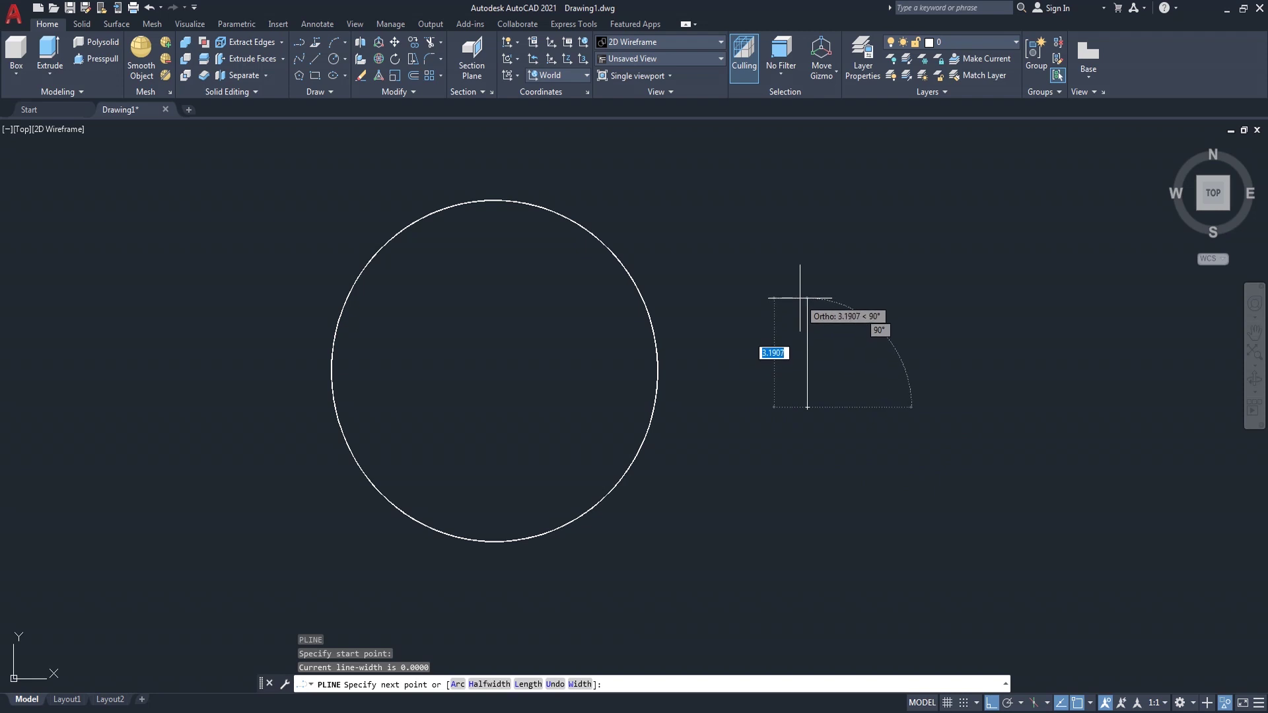
type("1")
key("Return")
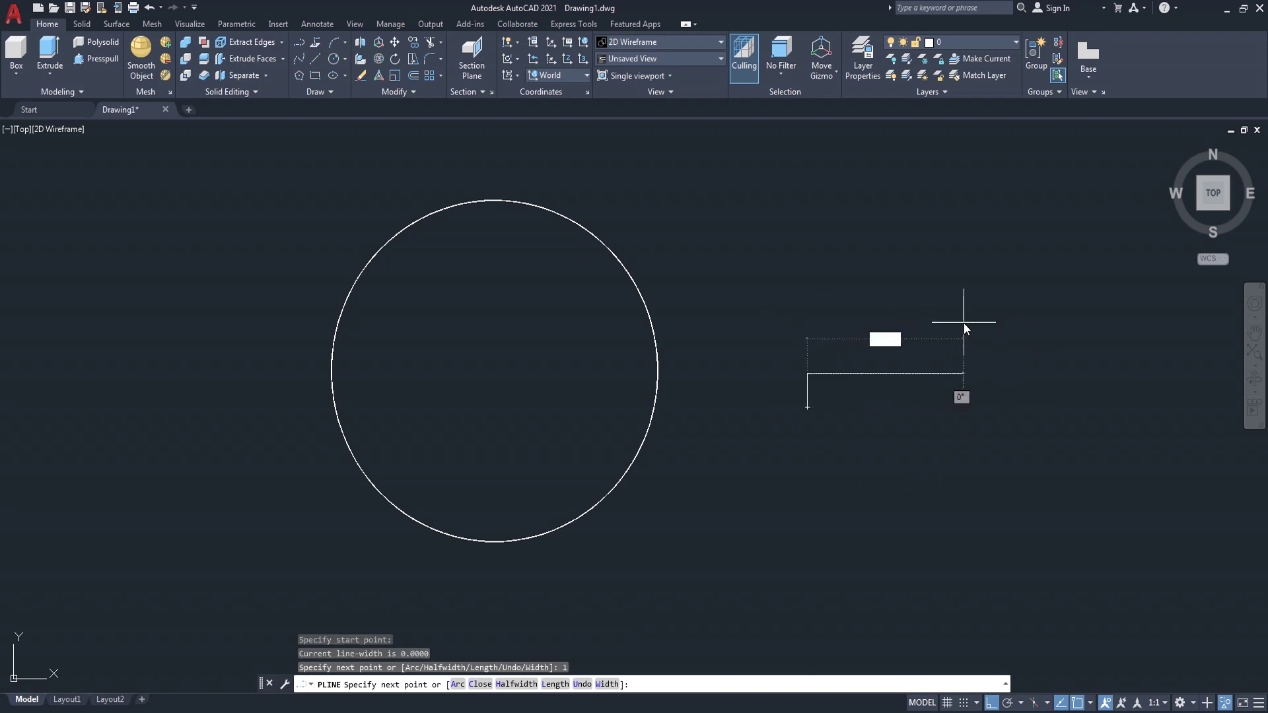
type(".5")
key("Return")
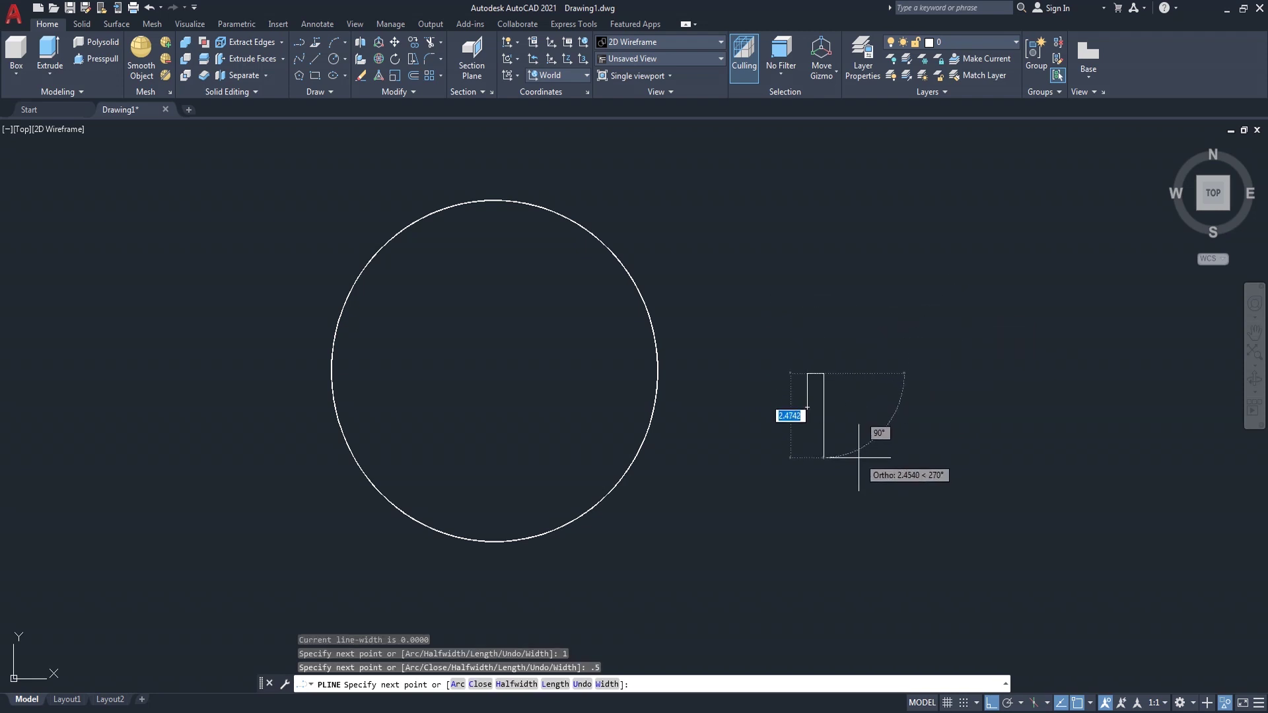
key("Return")
key("Return")
Trace a closed triangle through the guide's two left endpoints and the right line's midpoint.
scroll(830, 357, "up", 2)
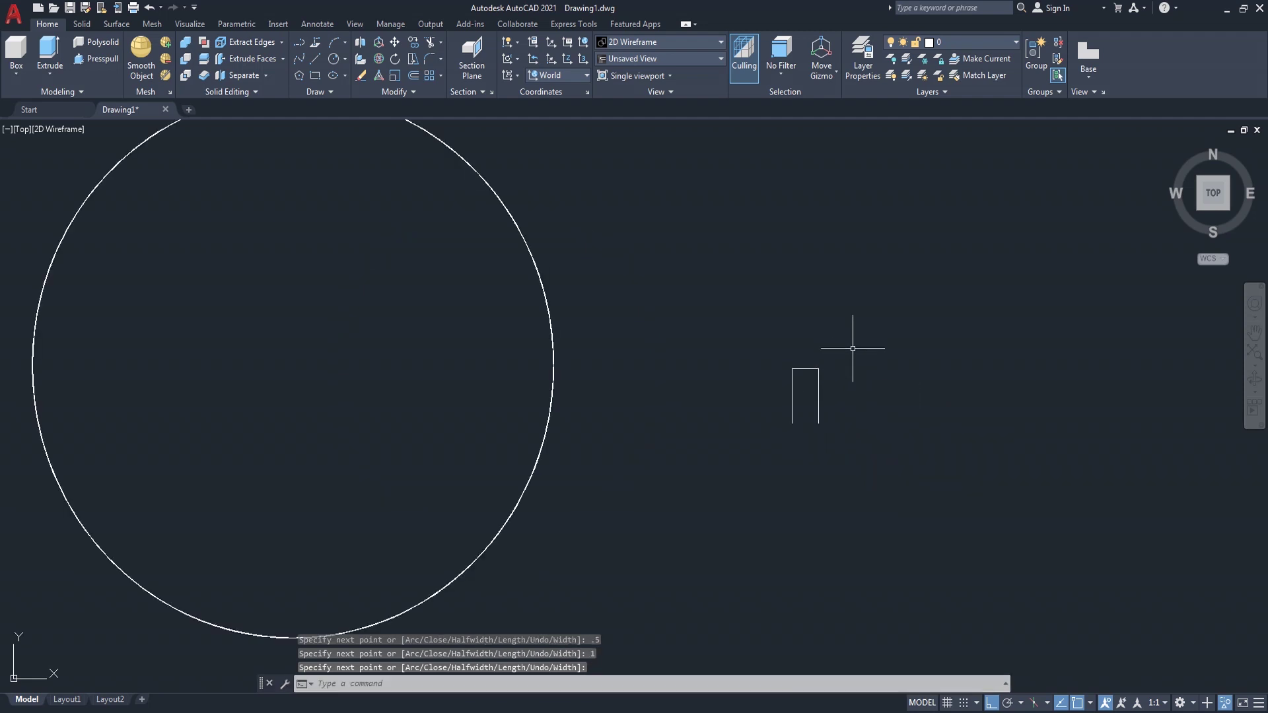
right_click(883, 339)
left_click(902, 350)
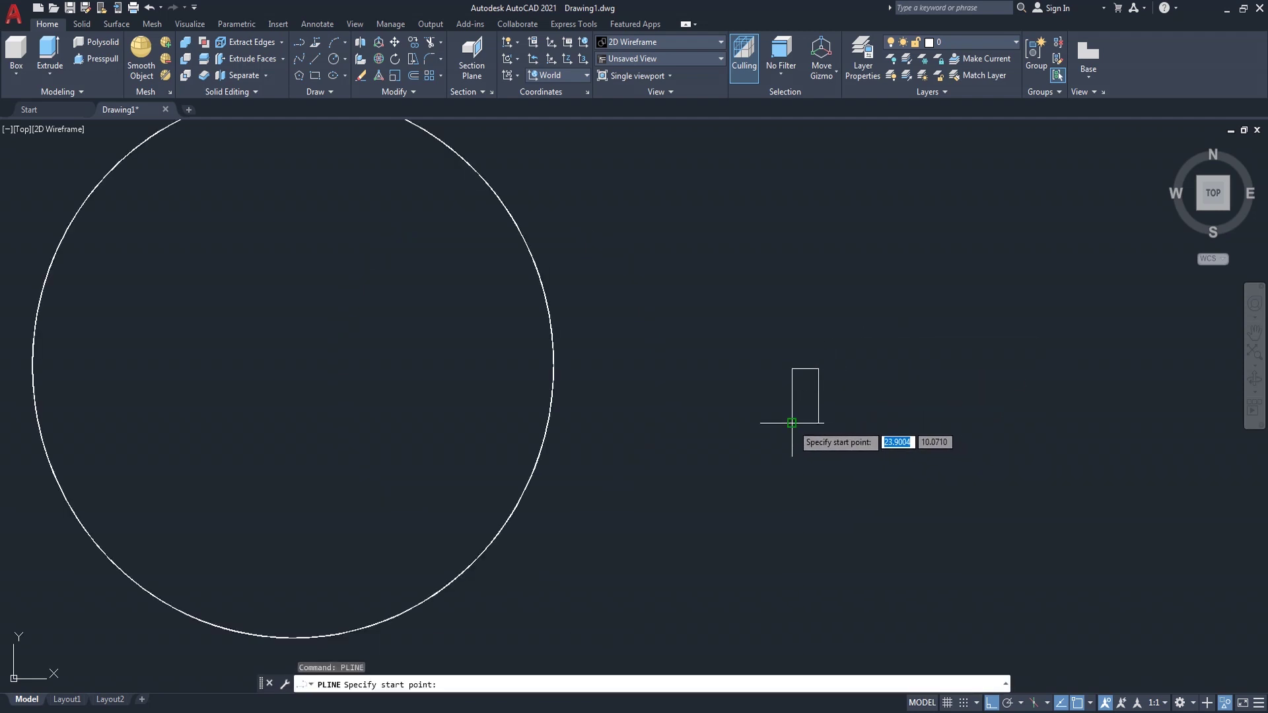
left_click(792, 423)
left_click(792, 368)
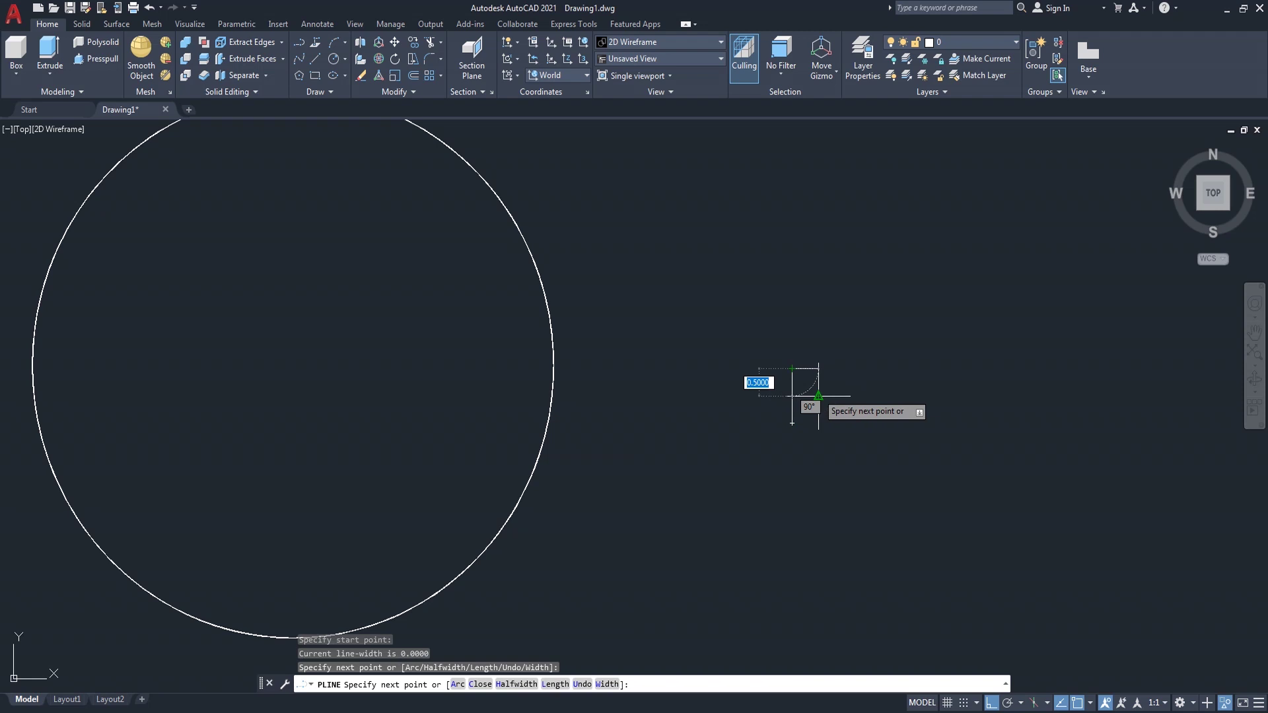
left_click(818, 397)
left_click(792, 424)
key("Return")
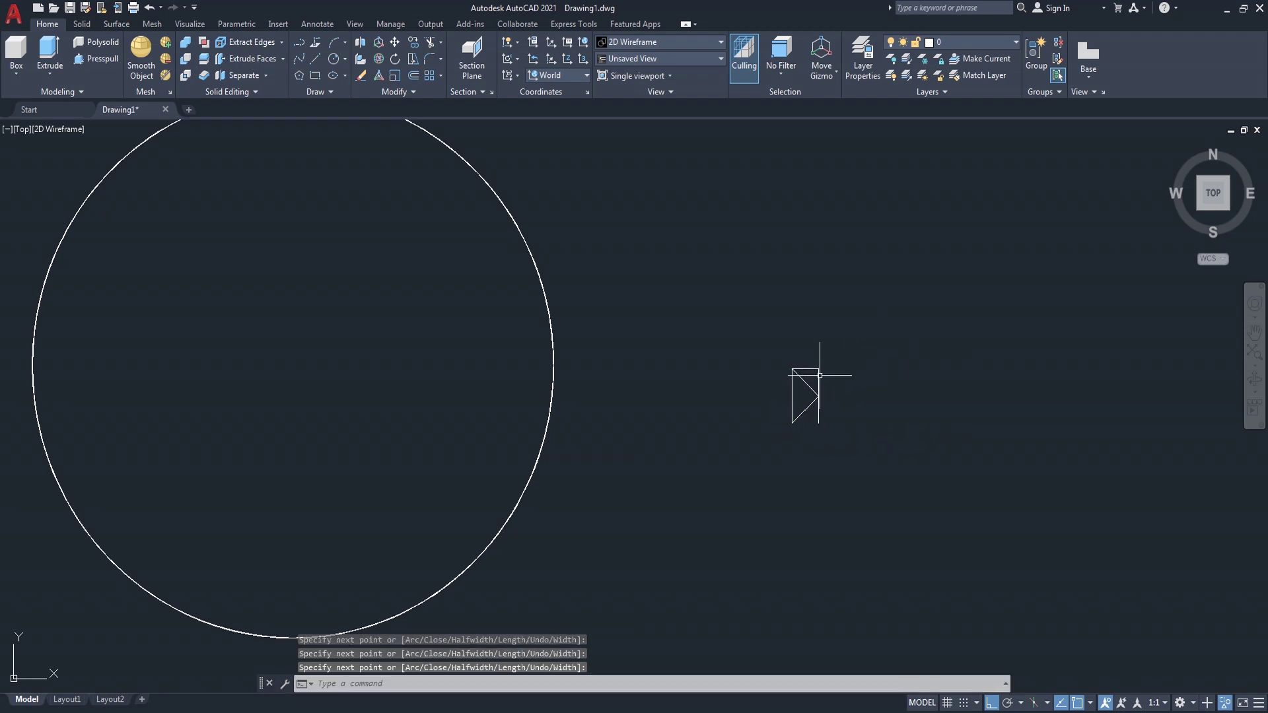
Erase the guide polyline, leaving the triangle, and return to an isometric view.
left_click(819, 362)
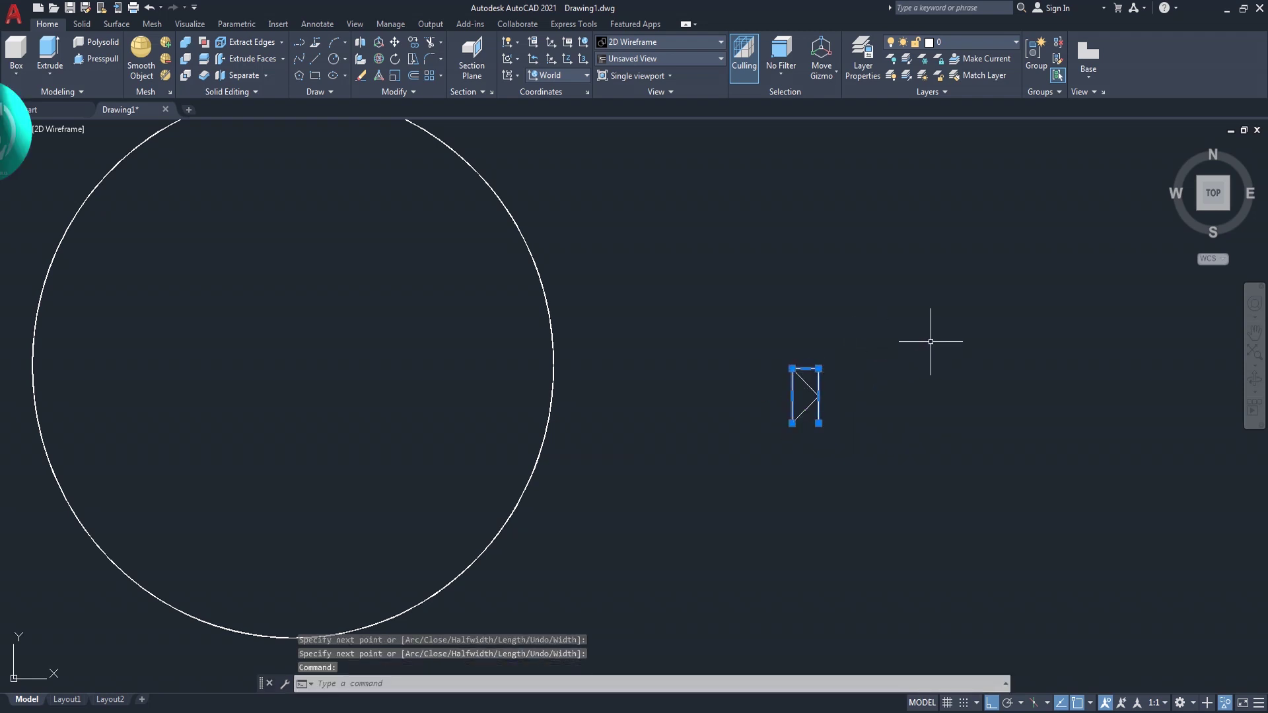
type("e")
key("Return")
scroll(806, 399, "up", 2)
scroll(813, 406, "up", 2)
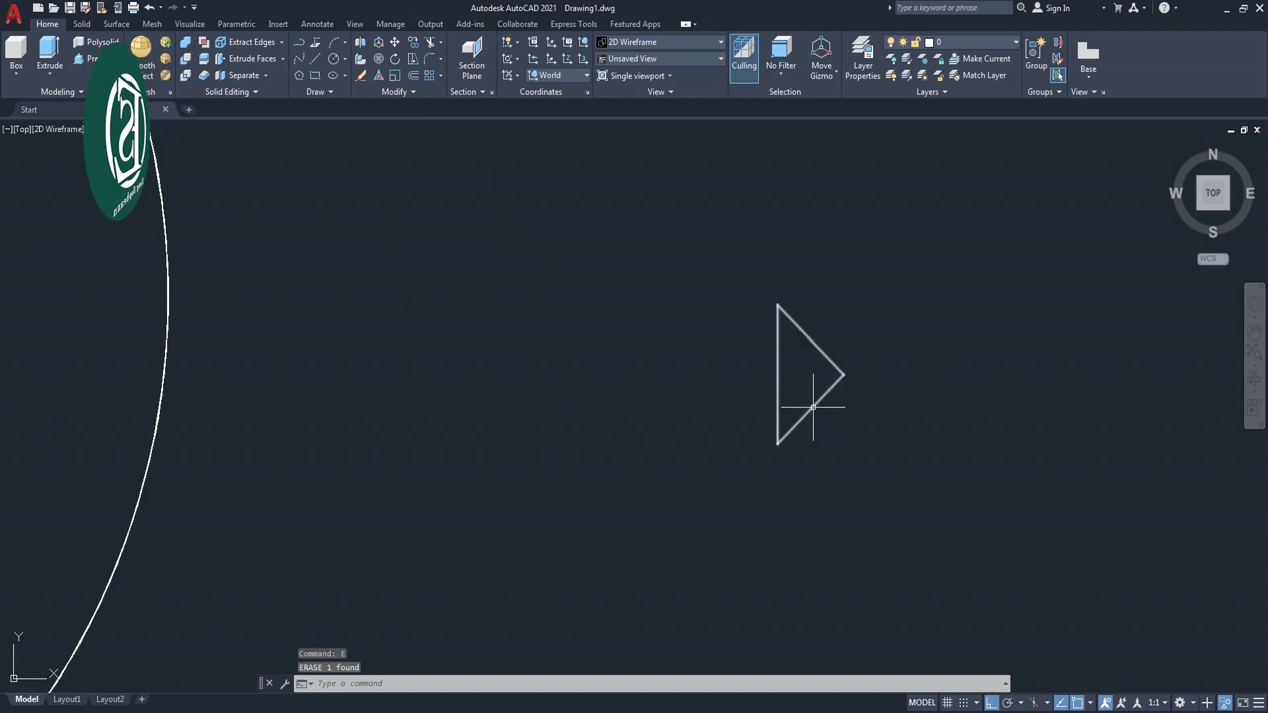
scroll(1004, 359, "down", 5)
scroll(1004, 360, "up", 3)
scroll(1004, 359, "down", 2)
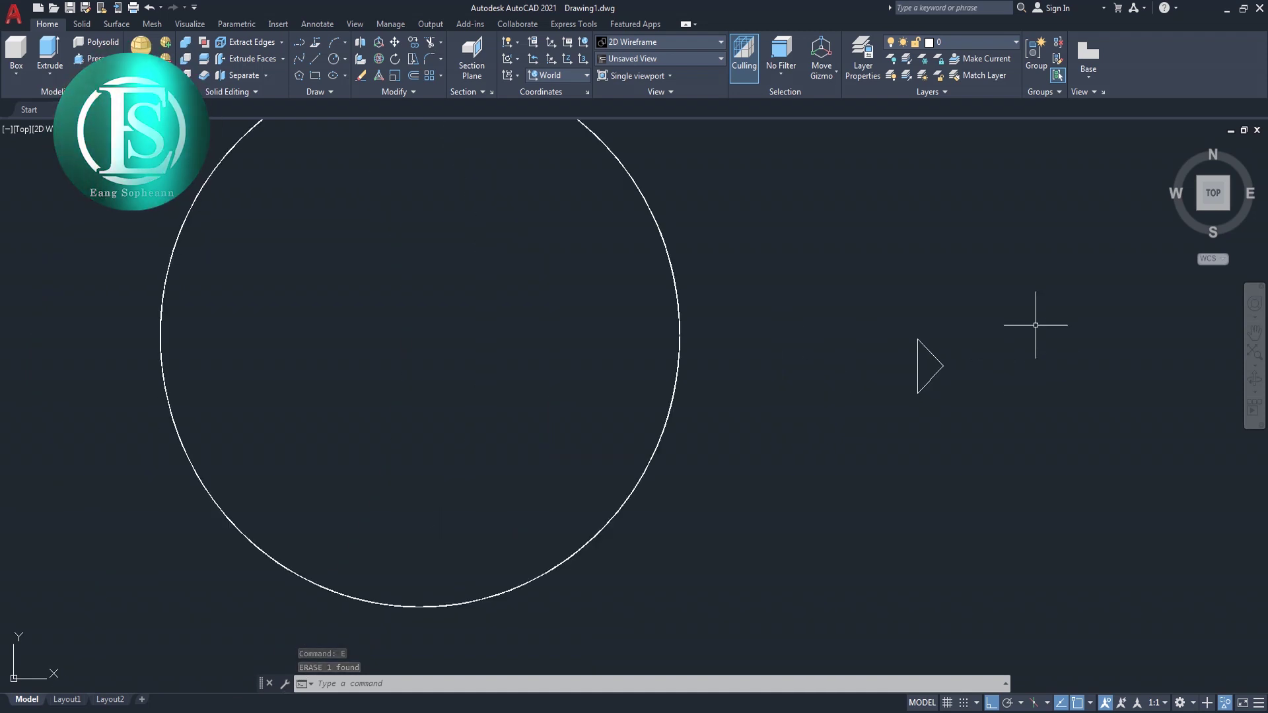
left_click(1230, 210)
middle_click_drag(940, 439, 883, 368)
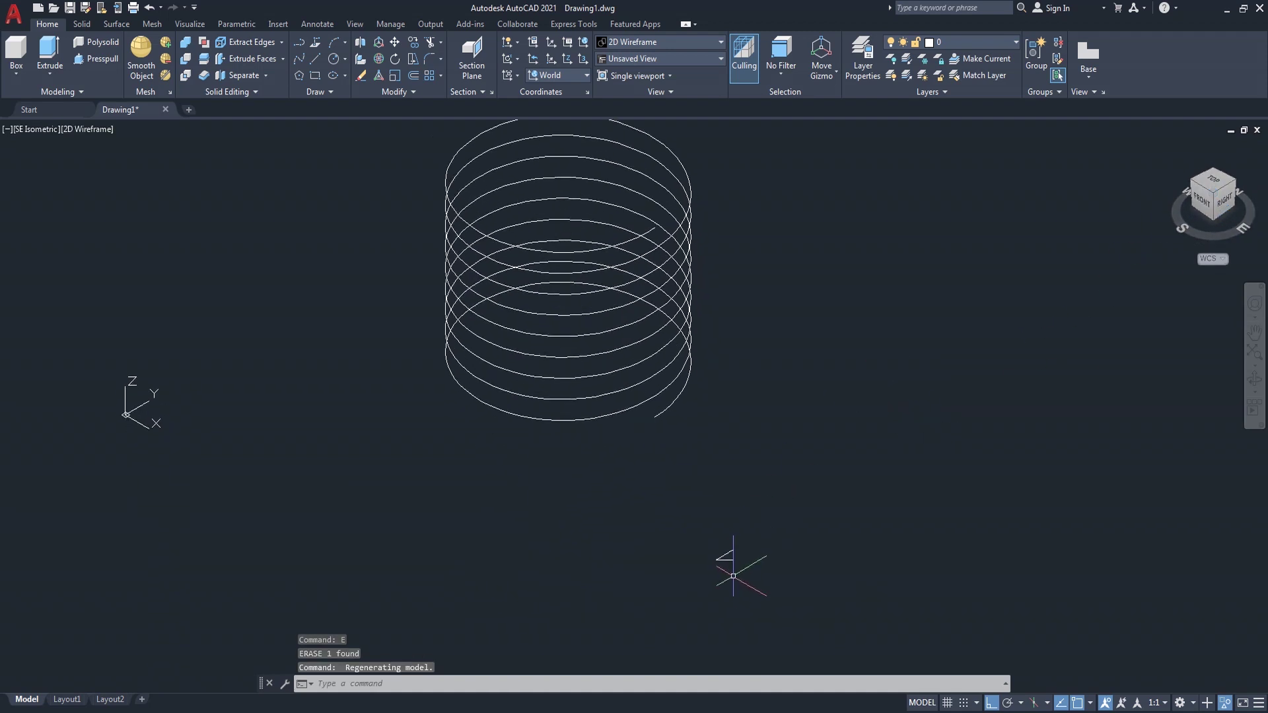
Rotate the triangle 90° about a two-point axis with ROTATE3D to stand it upright.
scroll(731, 573, "up", 2)
type("R")
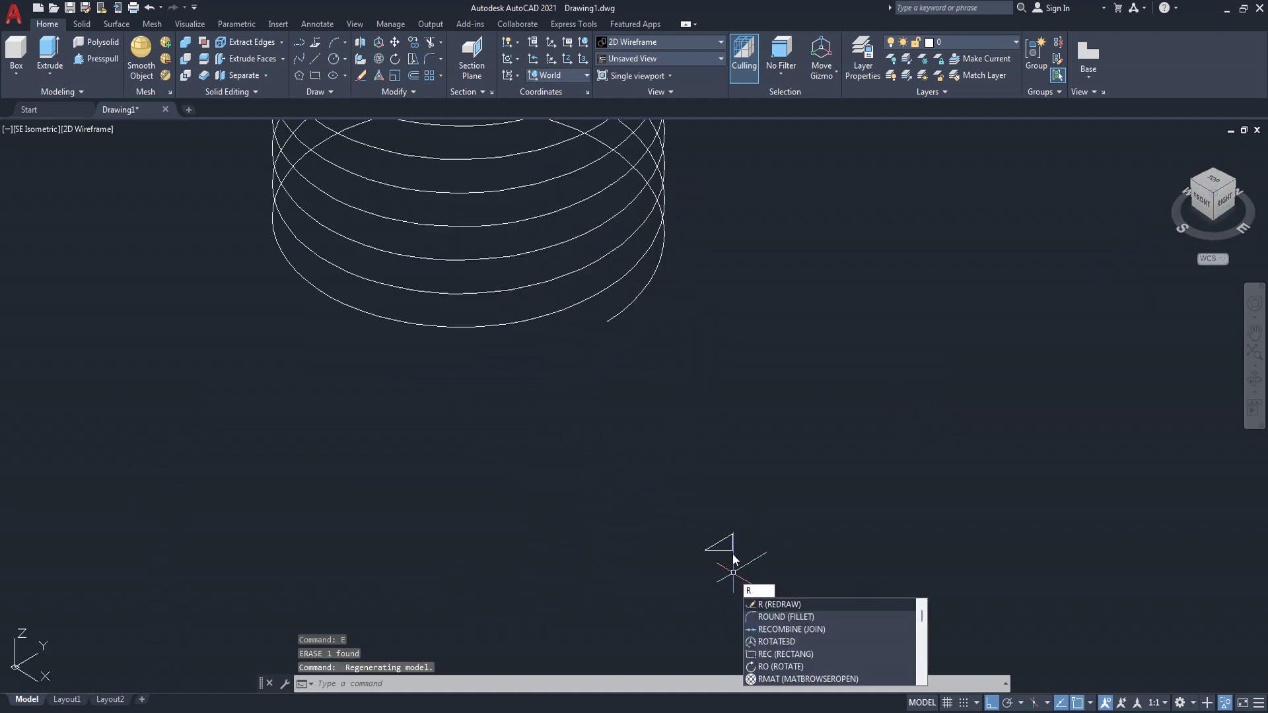
type("O")
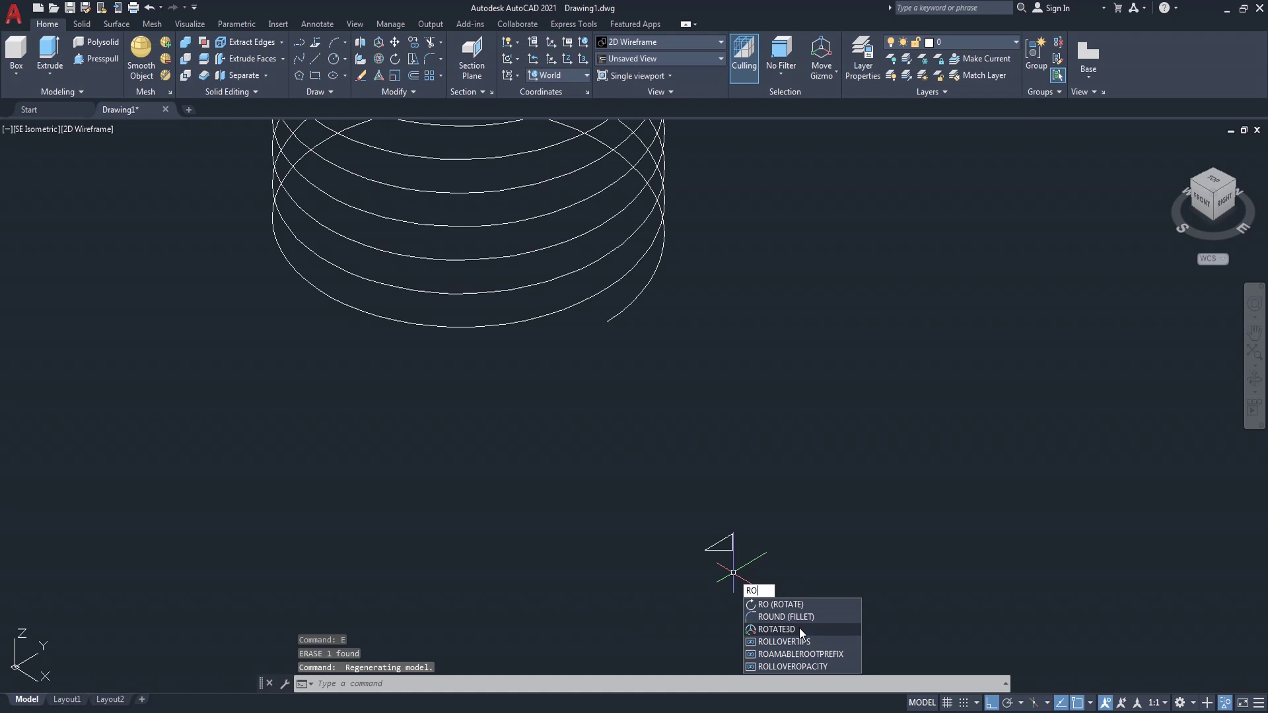
left_click(799, 629)
left_click(725, 545)
key("Return")
scroll(726, 546, "up", 4)
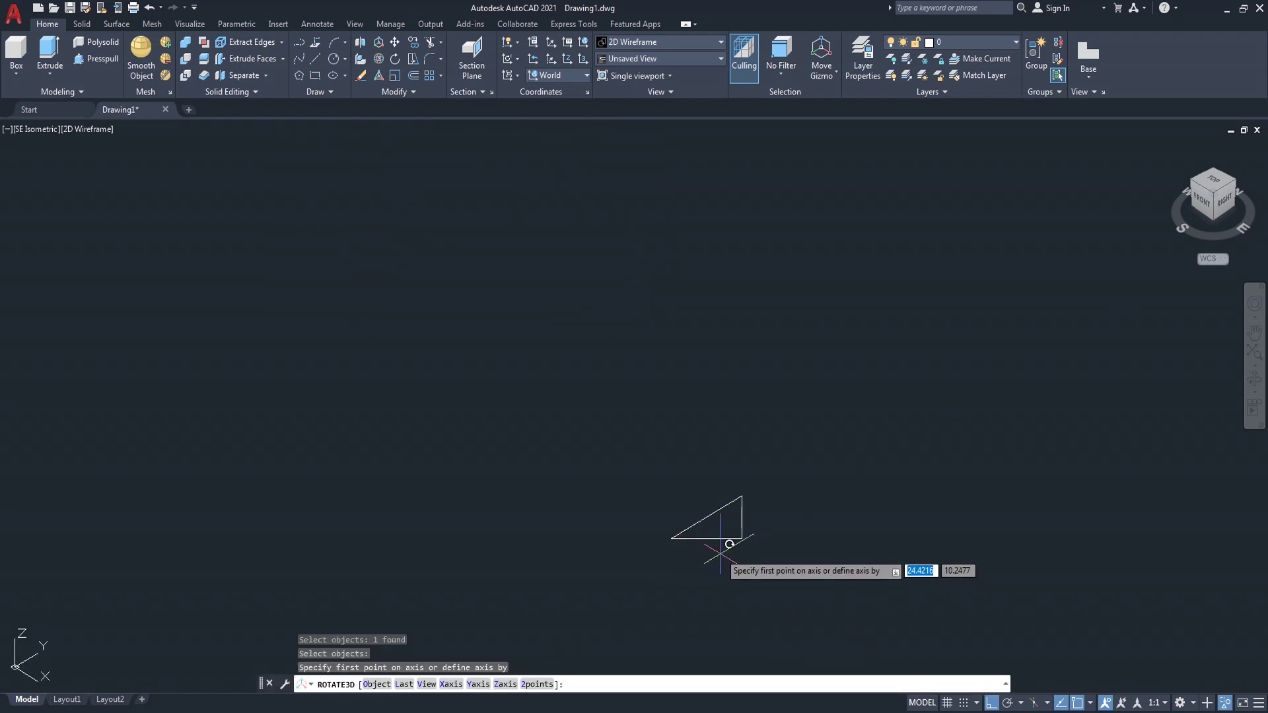
left_click(707, 517)
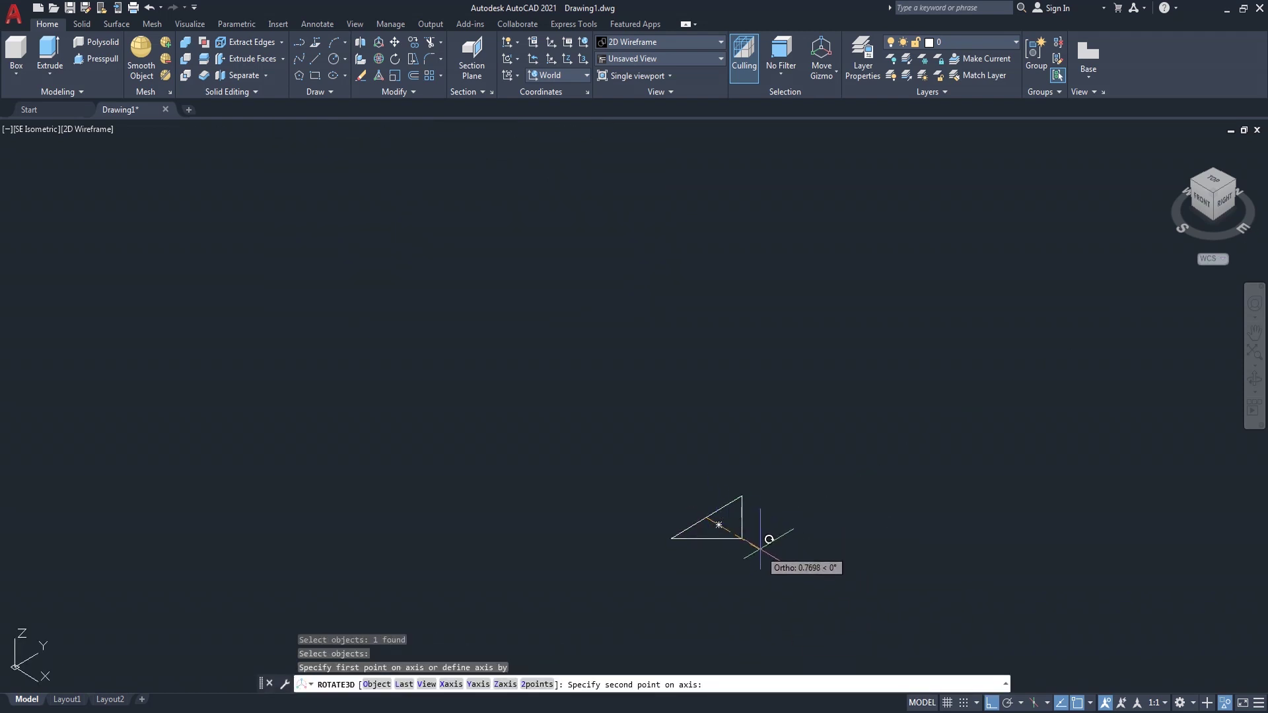
left_click(753, 538)
type("90")
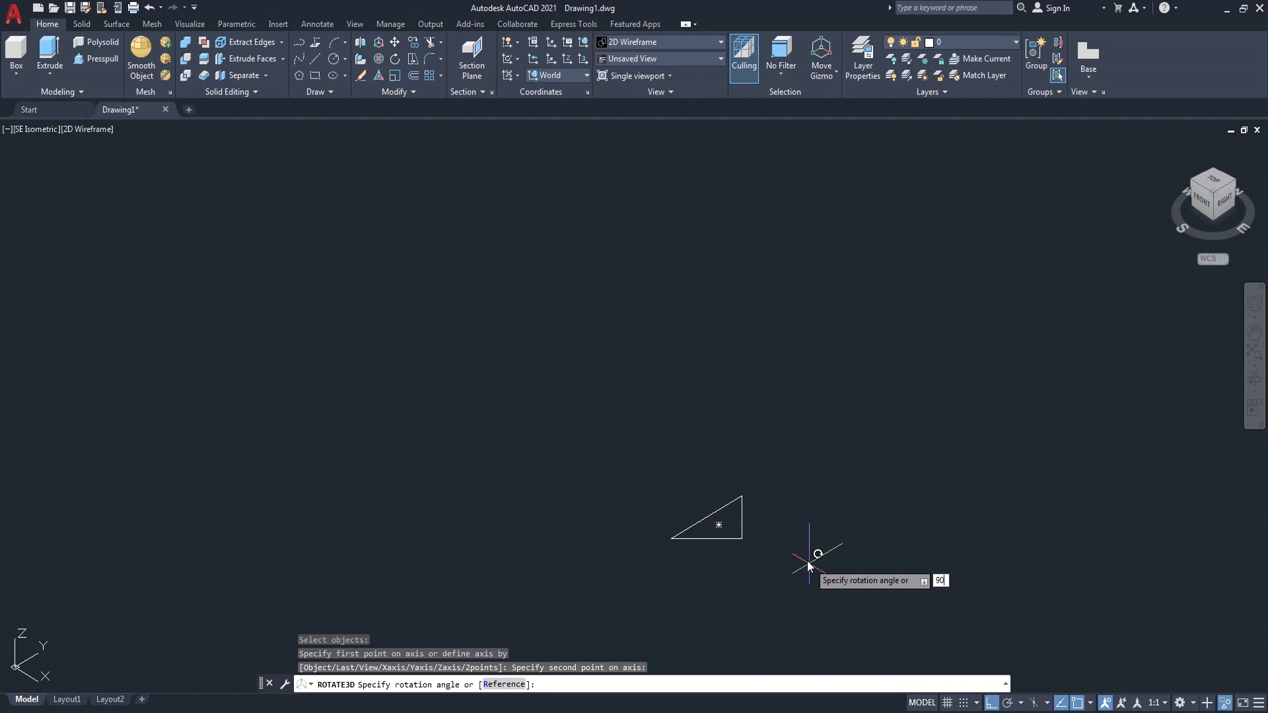
key("Return")
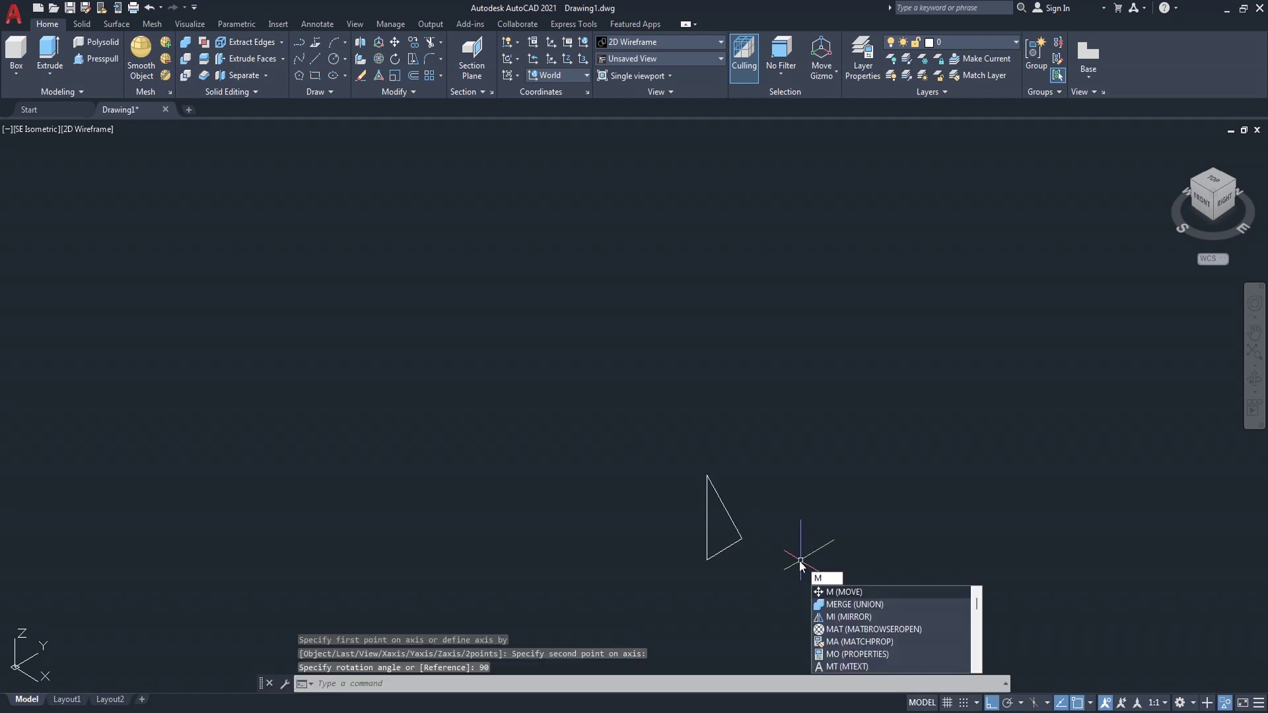
Move the triangle onto the helix's lower end.
key("Return")
left_click(737, 531)
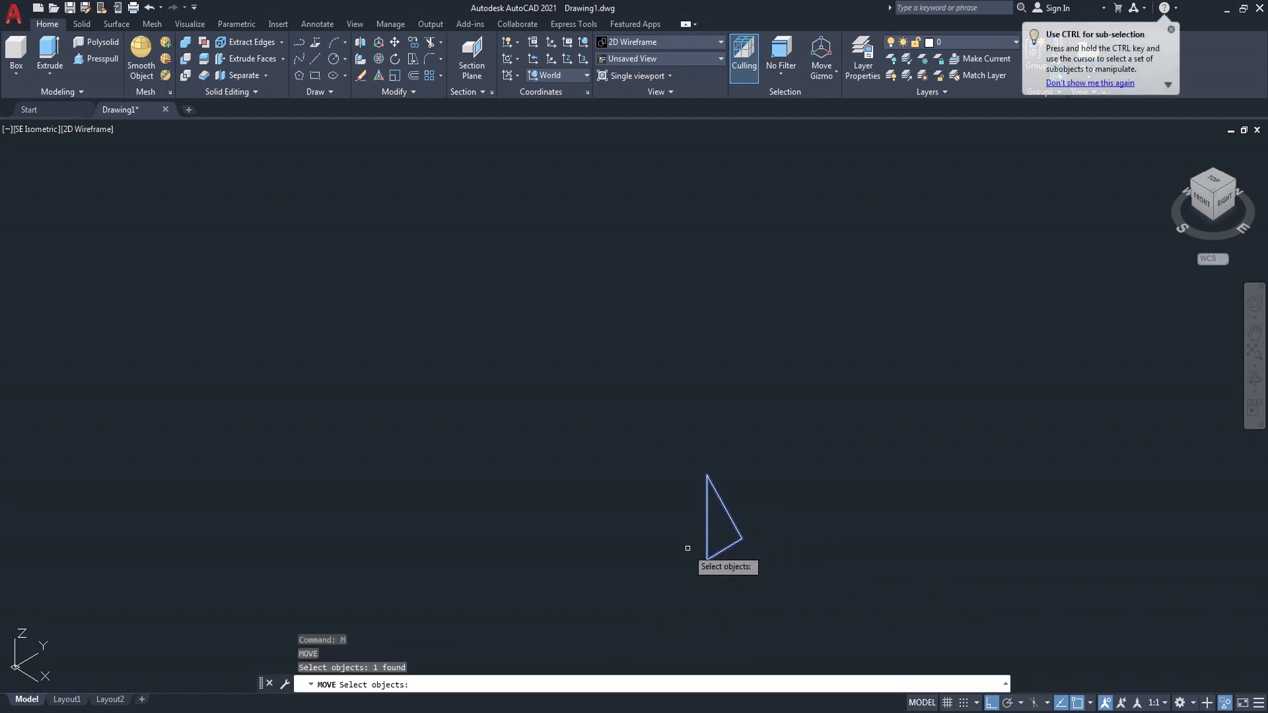
key("Return")
left_click(708, 515)
scroll(700, 535, "down", 5)
scroll(700, 535, "down", 2)
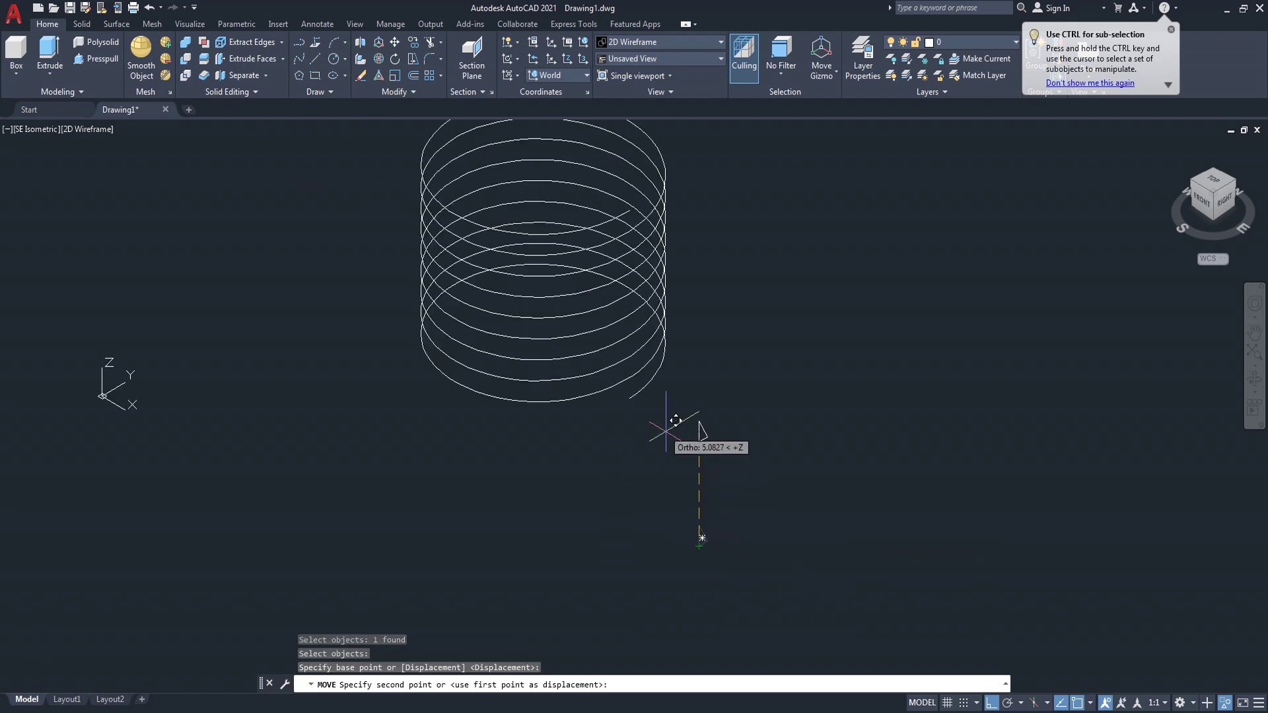
left_click(630, 397)
scroll(661, 396, "up", 3)
middle_click_drag(657, 391, 742, 566)
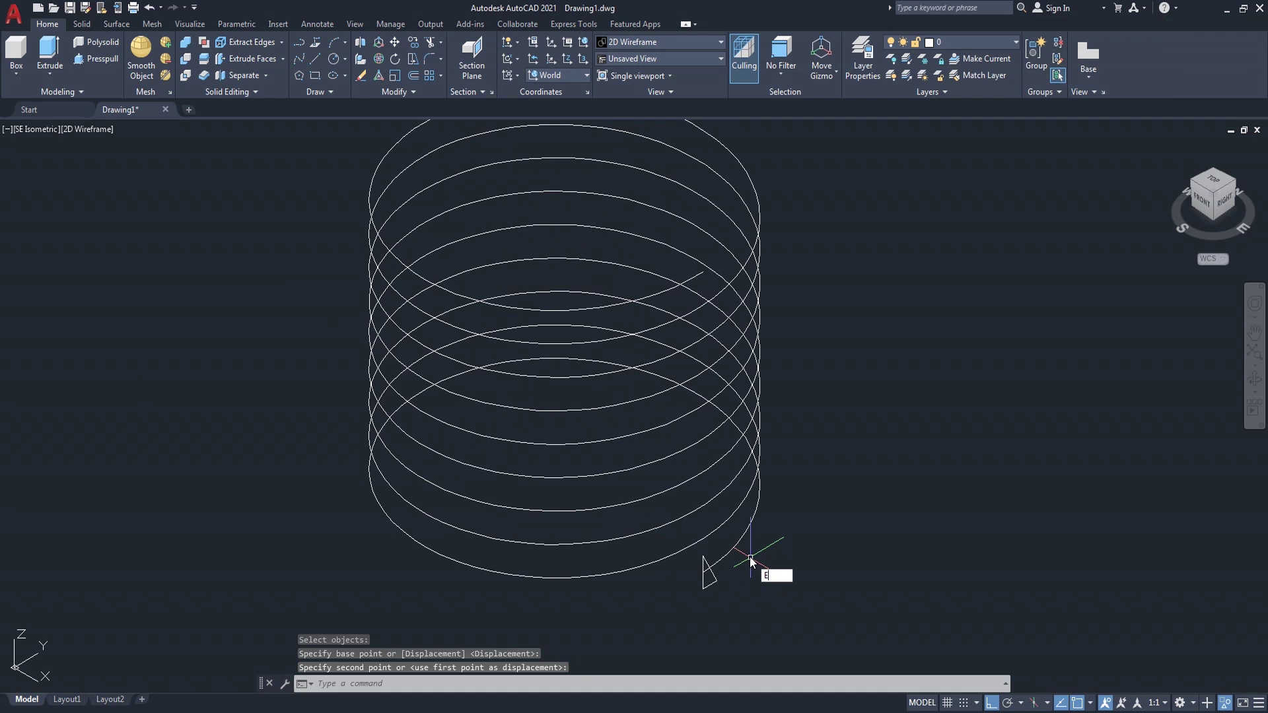
Extrude the triangular profile along the helix path to form the thread solid.
key("Return")
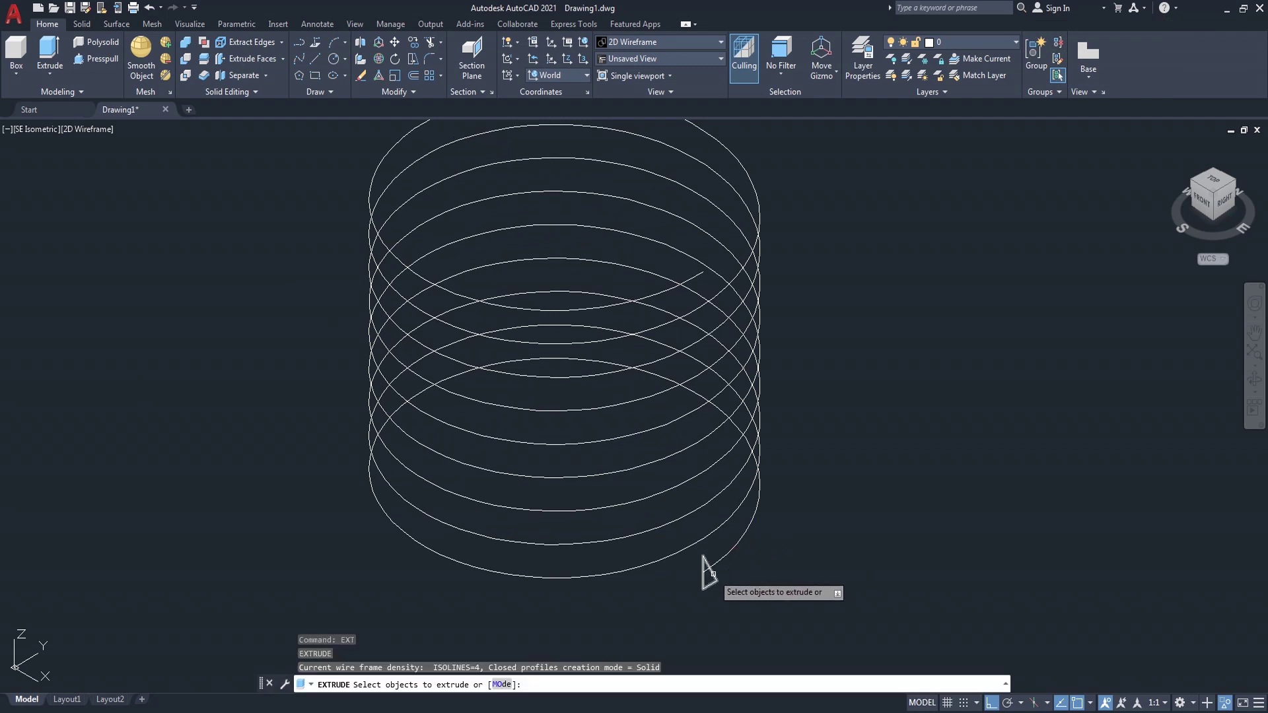
left_click(714, 573)
key("Return")
type("P")
key("Return")
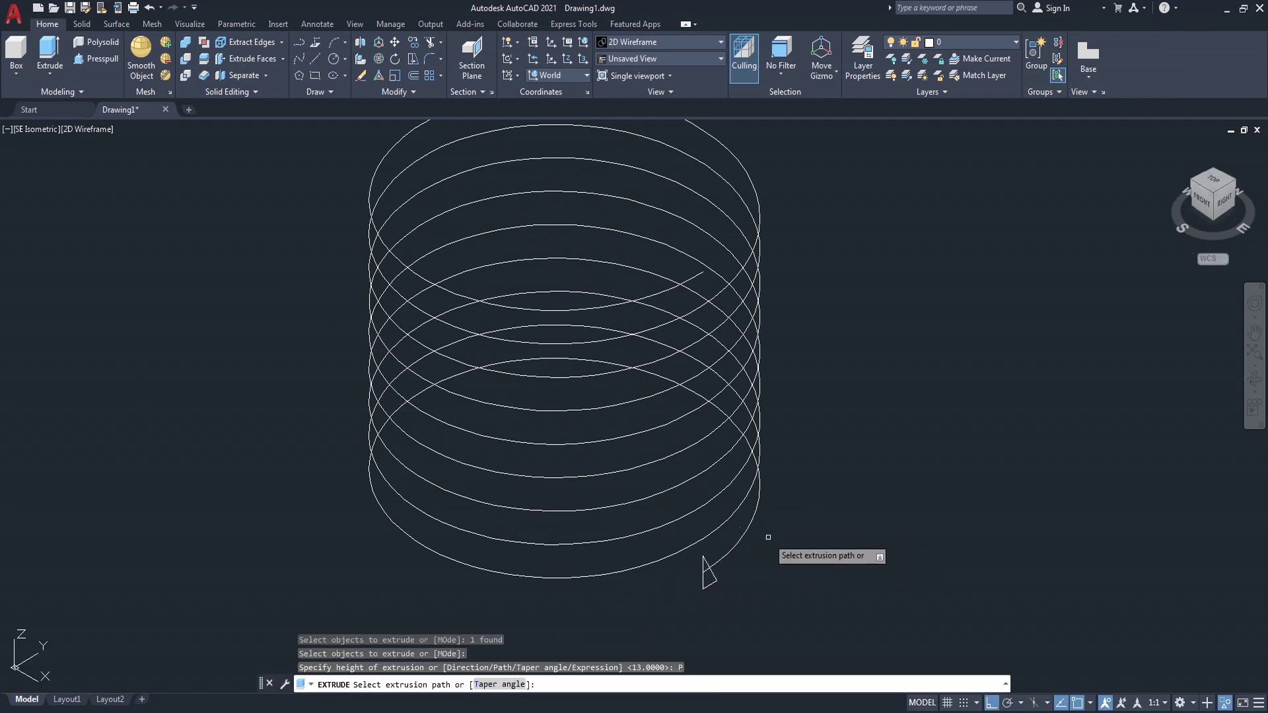
left_click(756, 526)
Set the viewport visual style to Shaded.
scroll(779, 518, "down", 3)
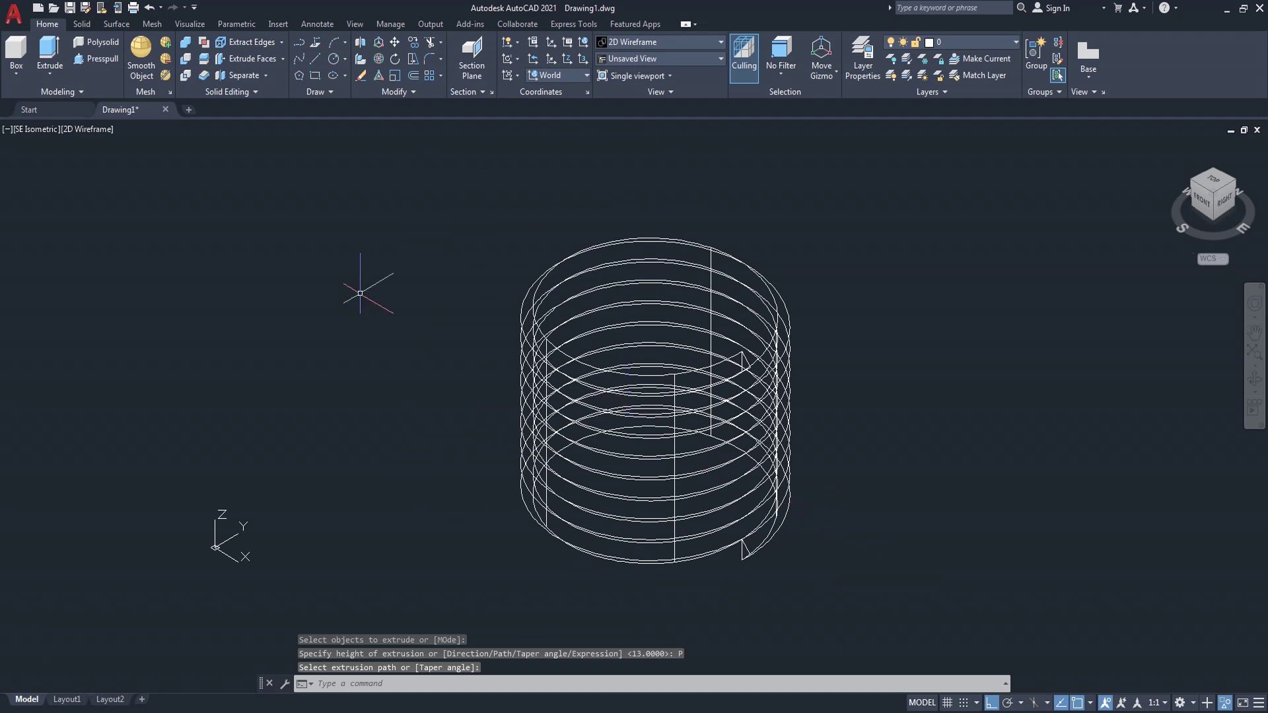
left_click(104, 126)
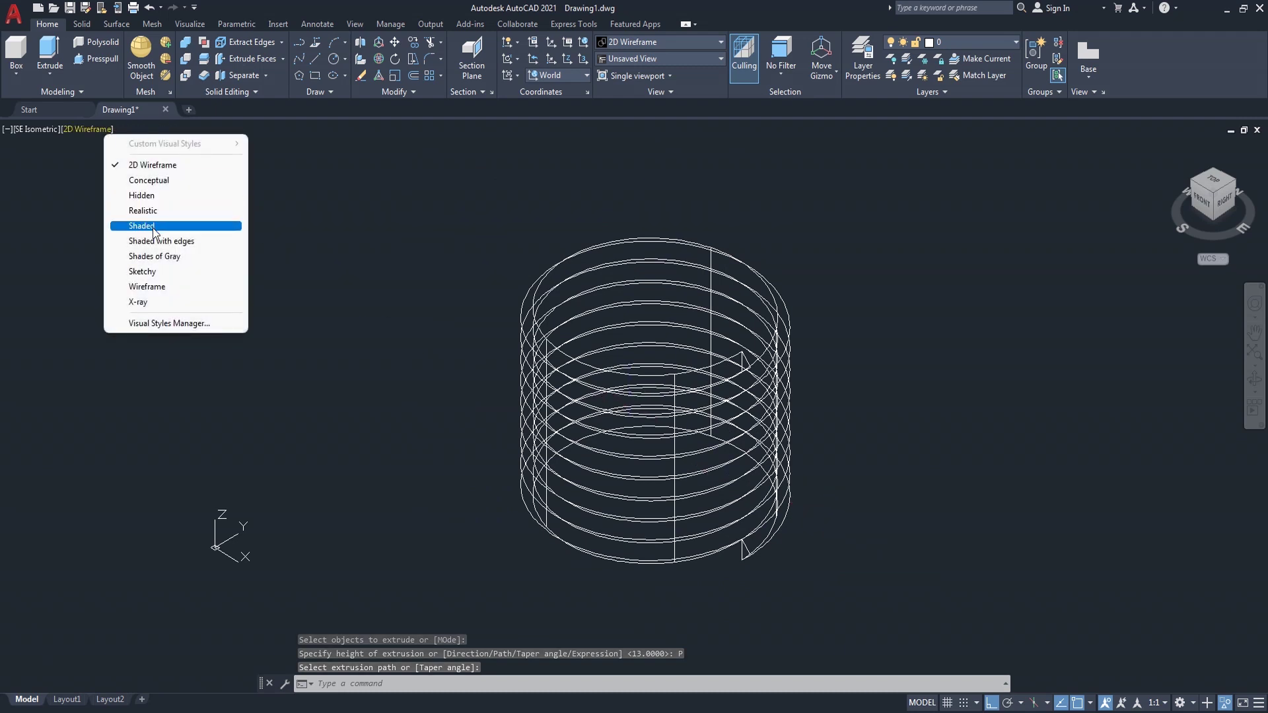
left_click(132, 223)
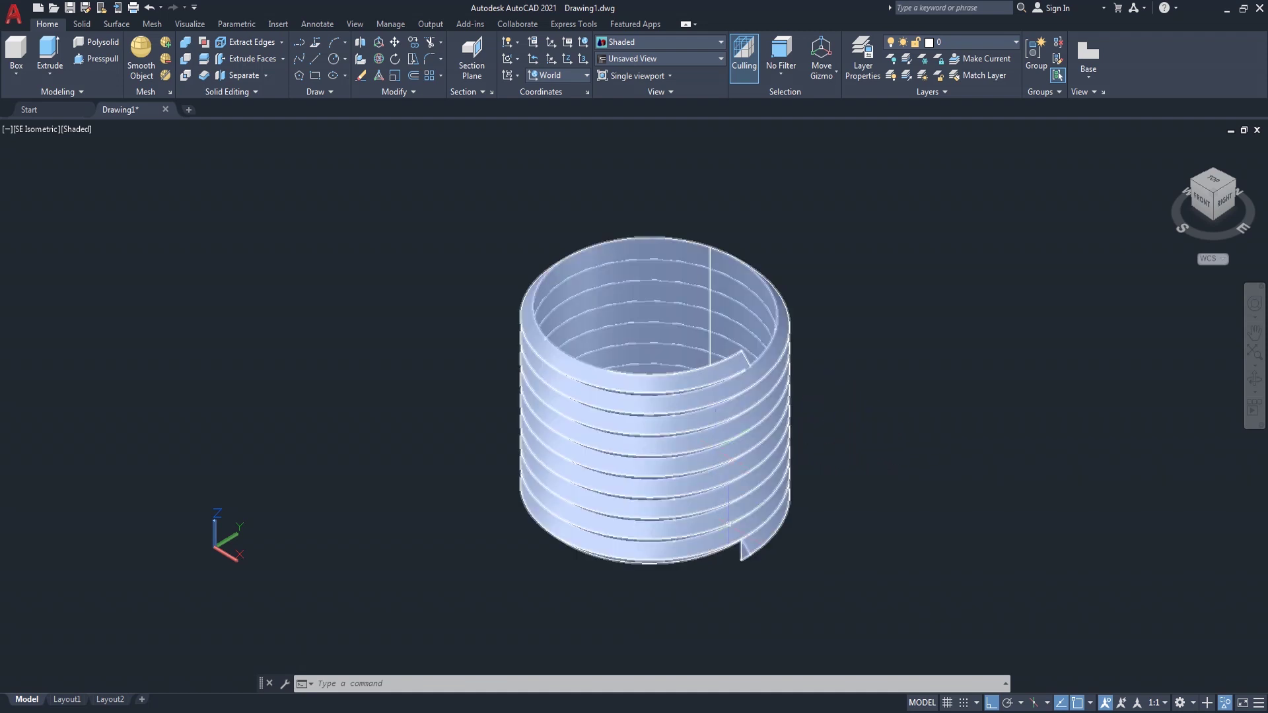
End object isolation so the whole knob reappears, then turn the view to look from below.
left_click(1225, 706)
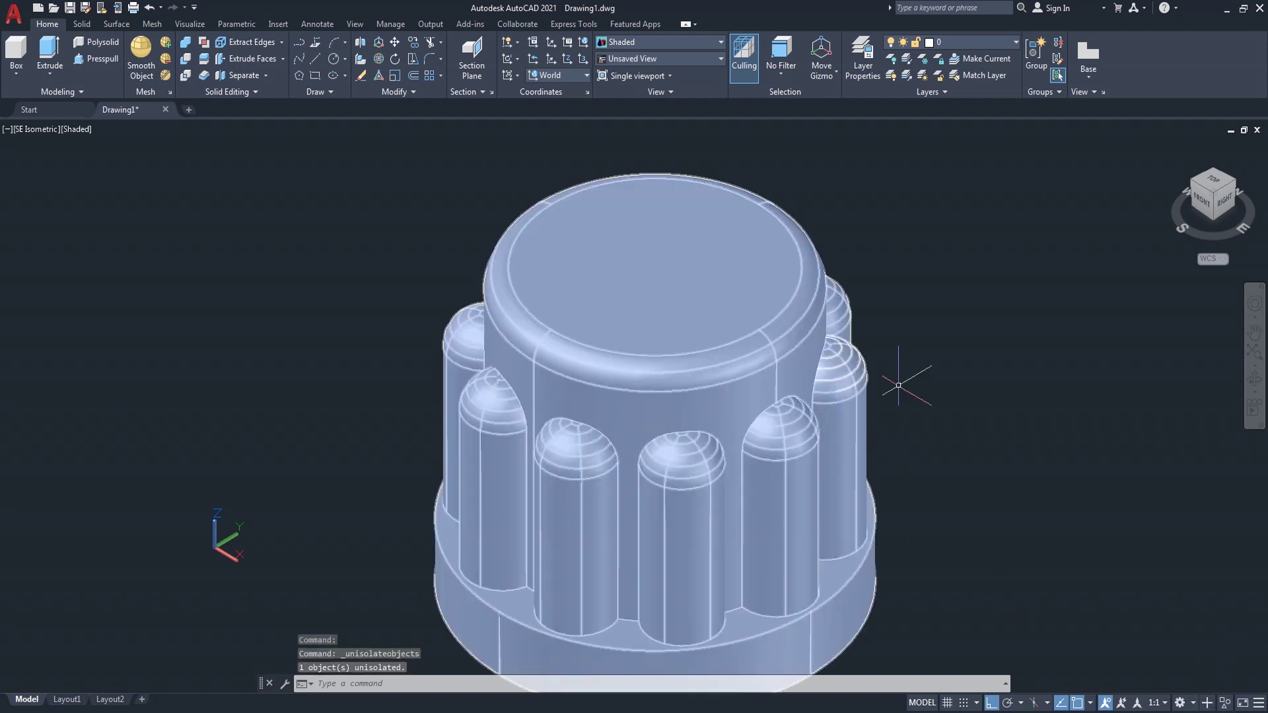
left_click(1212, 218)
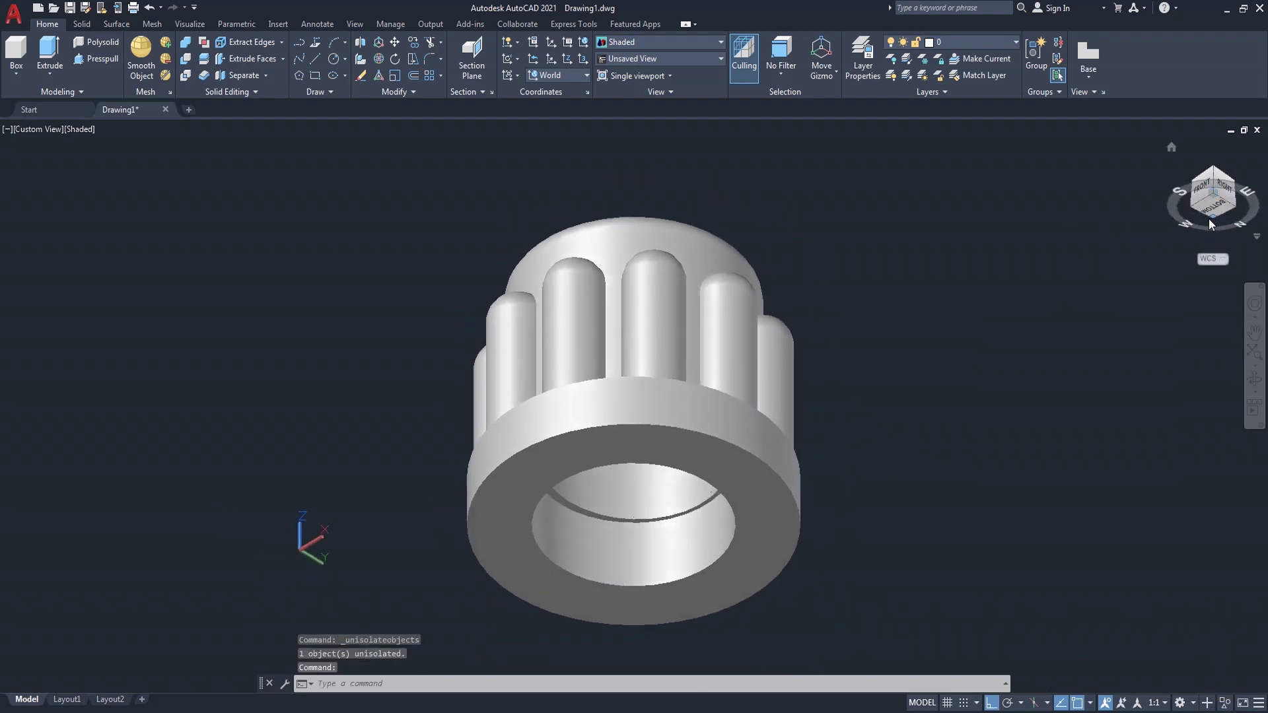
middle_click_drag(792, 496, 793, 387)
key("Escape")
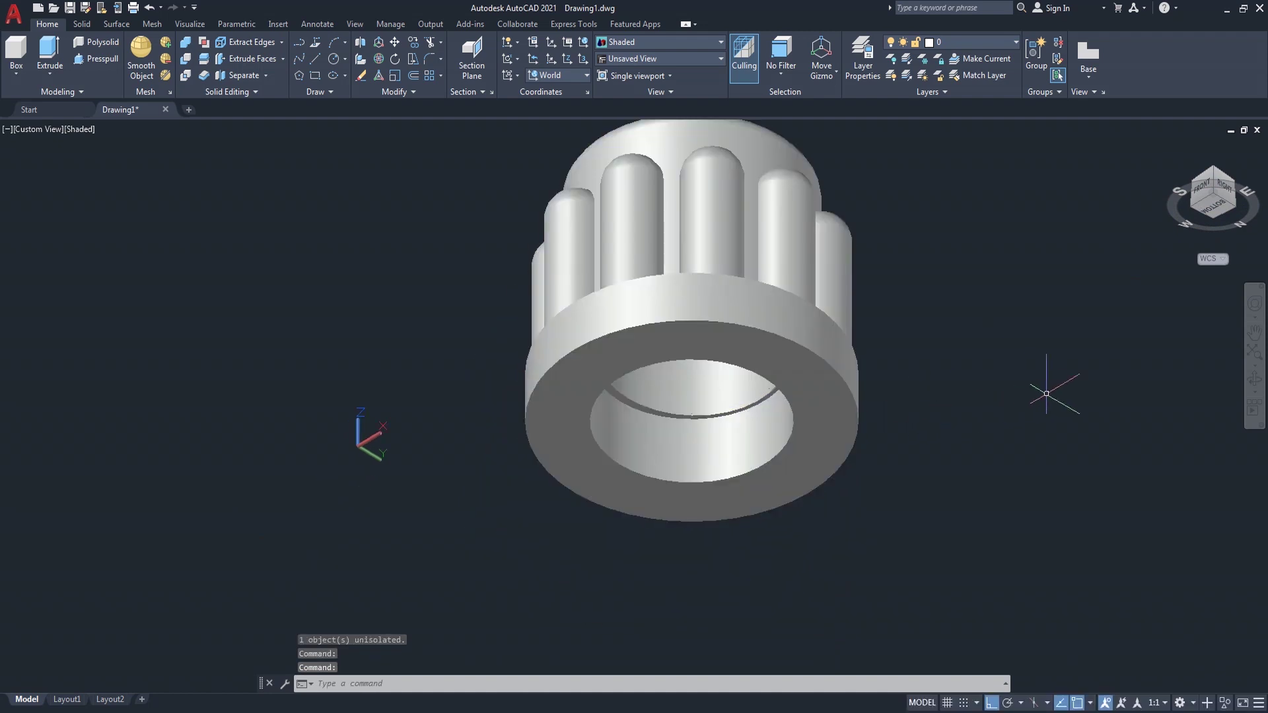
Orbit and zoom to look up into the knob's base bore.
middle_click_drag(869, 405, 838, 341, "shift")
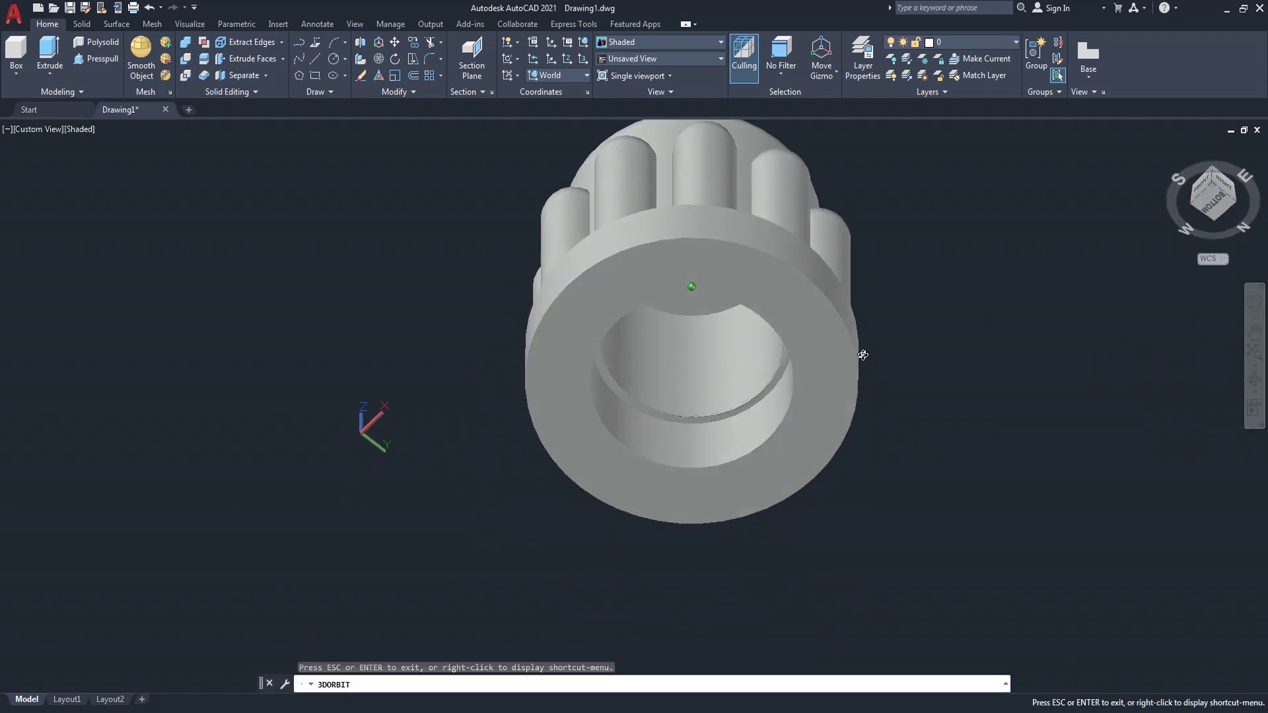
scroll(705, 381, "up", 3)
mouse_move(743, 389)
middle_mouse_down("shift")
mouse_move(934, 369)
mouse_move(1061, 382)
mouse_move(770, 359)
mouse_move(684, 367)
mouse_move(673, 379)
middle_mouse_up("shift")
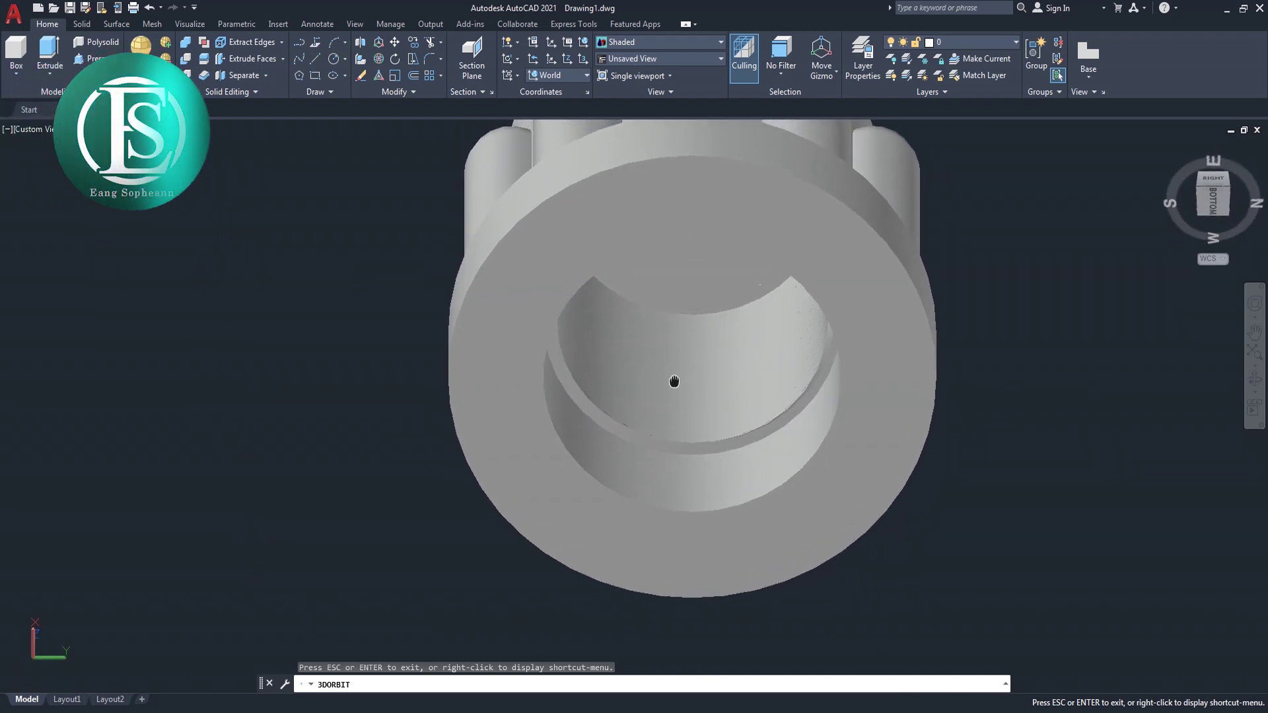
right_click(304, 381)
left_click(316, 388)
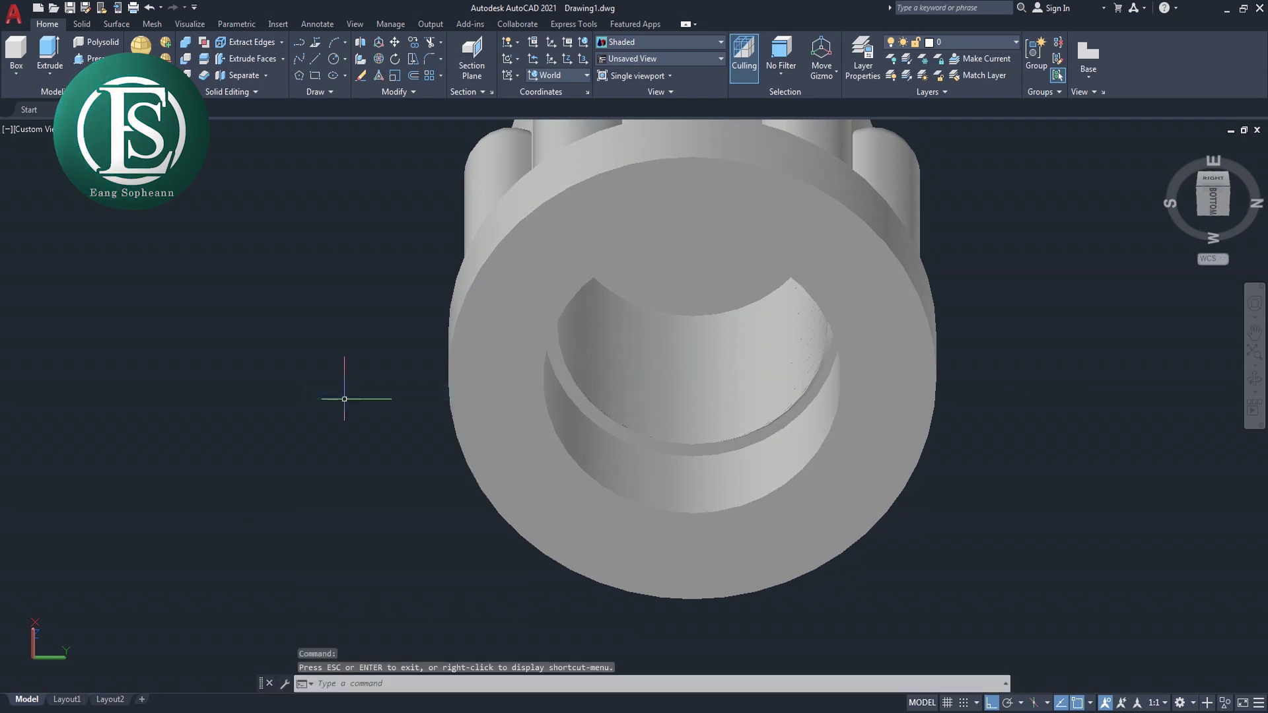
scroll(558, 418, "up", 2)
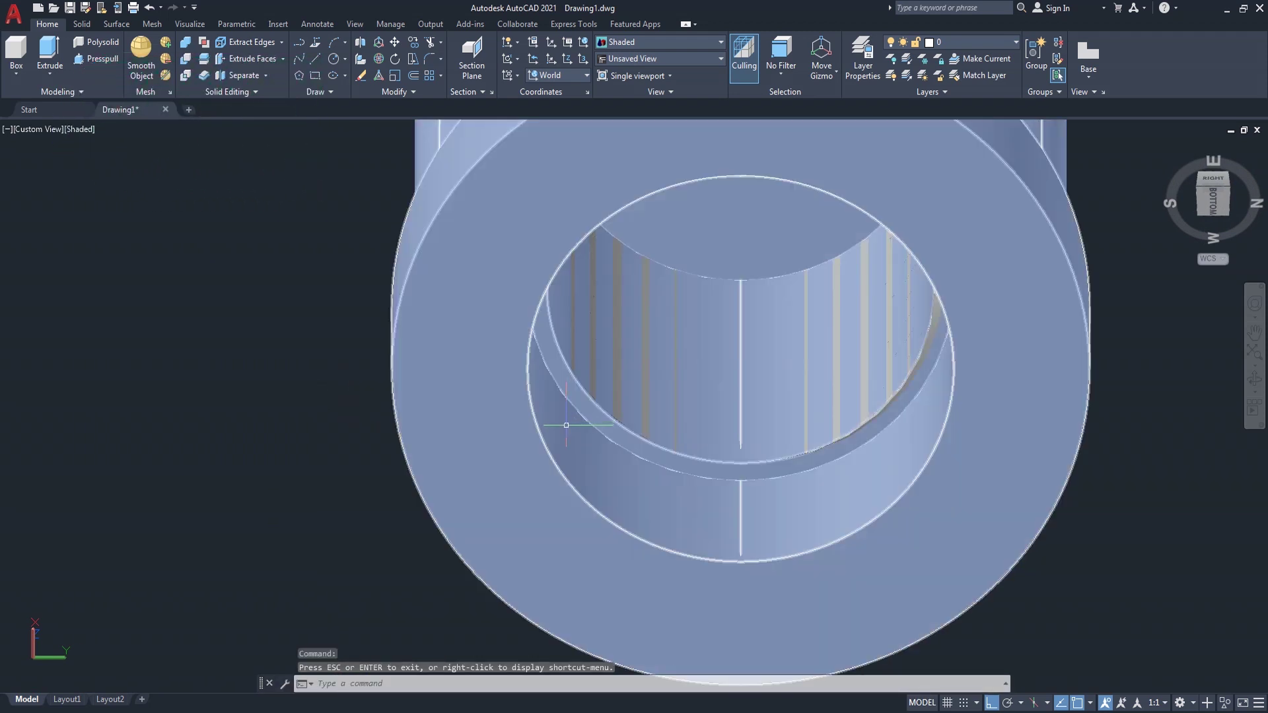
Chamfer the groove edge inside the bore with distances 0.5 and 1.
type("CHha")
key("Return")
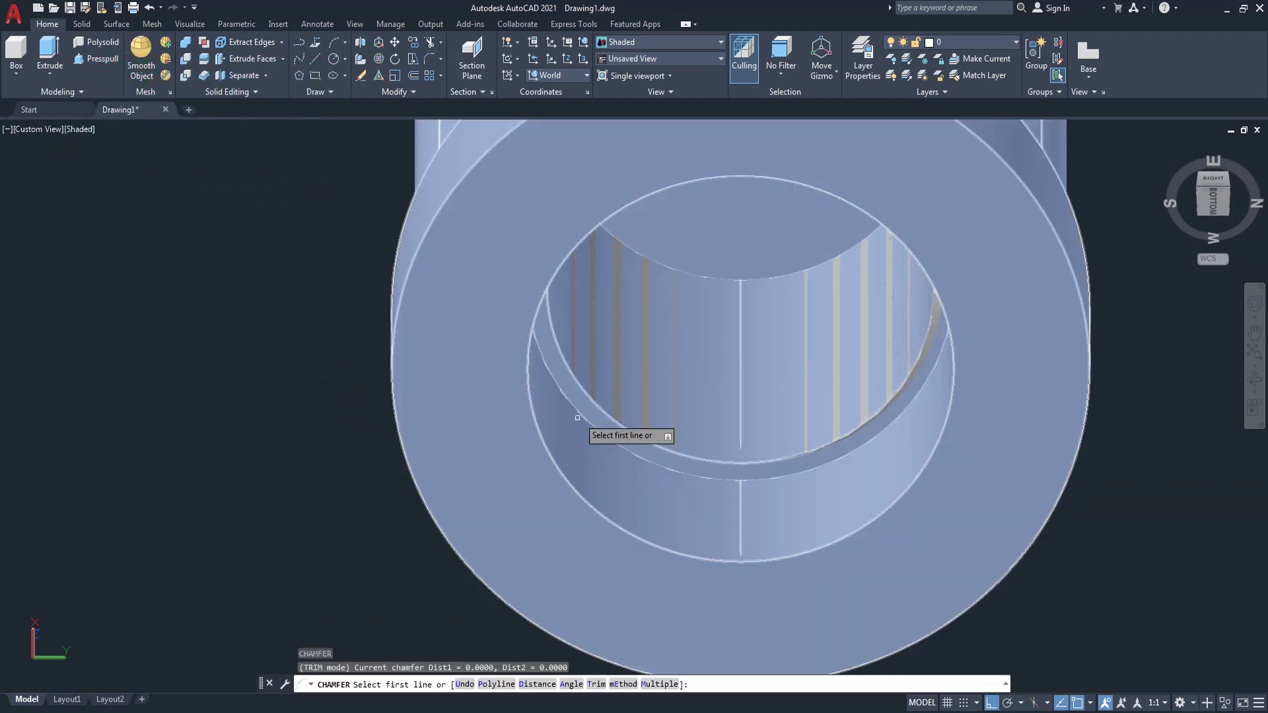
left_click(586, 396)
key("Down")
key("Return")
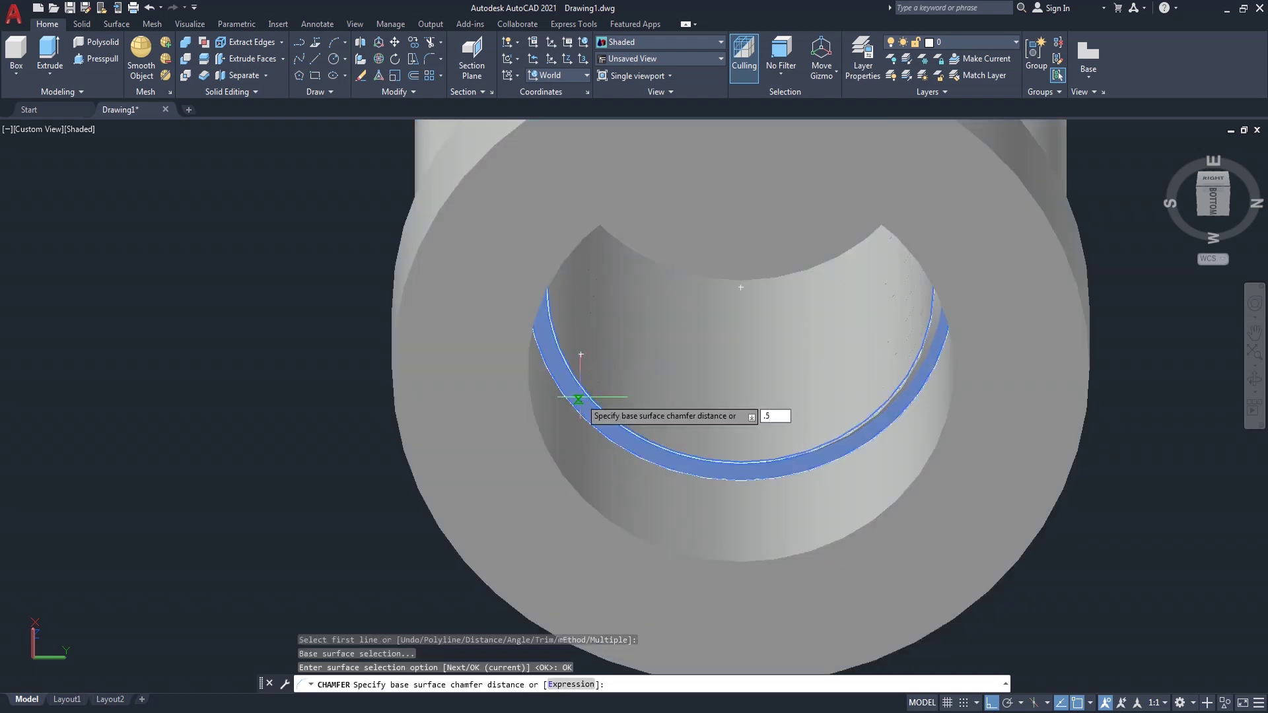
key("Return")
type("1")
key("Return")
left_click(583, 386)
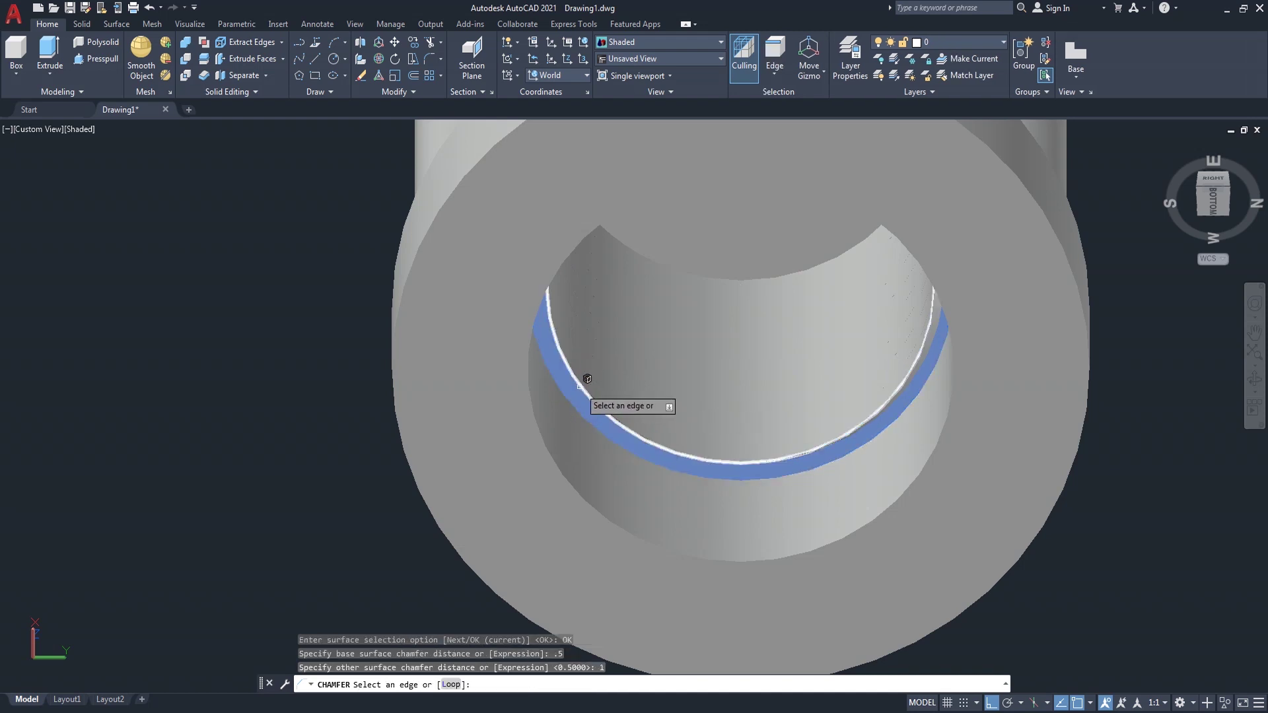
key("Return")
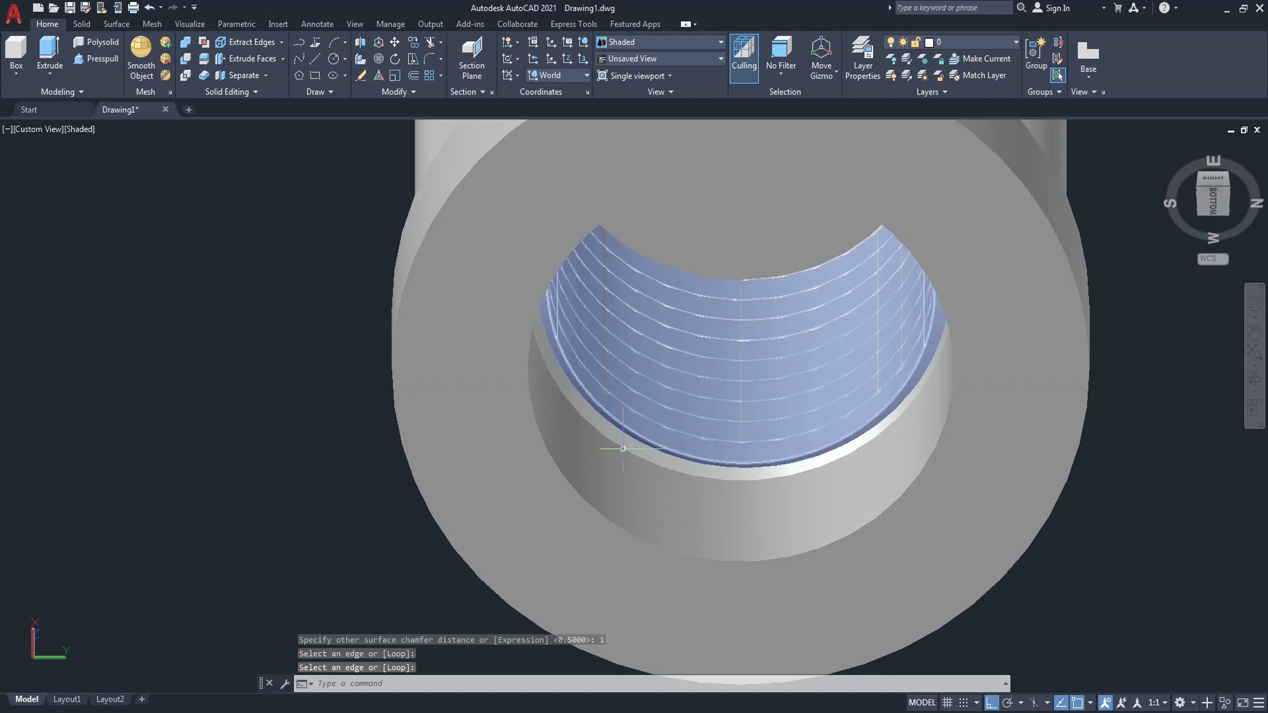
Orbit to an oblique view of the chamfered bore.
left_click(1254, 378)
mouse_move(916, 440)
left_mouse_down()
mouse_move(696, 472)
mouse_move(800, 424)
mouse_move(761, 432)
left_mouse_up()
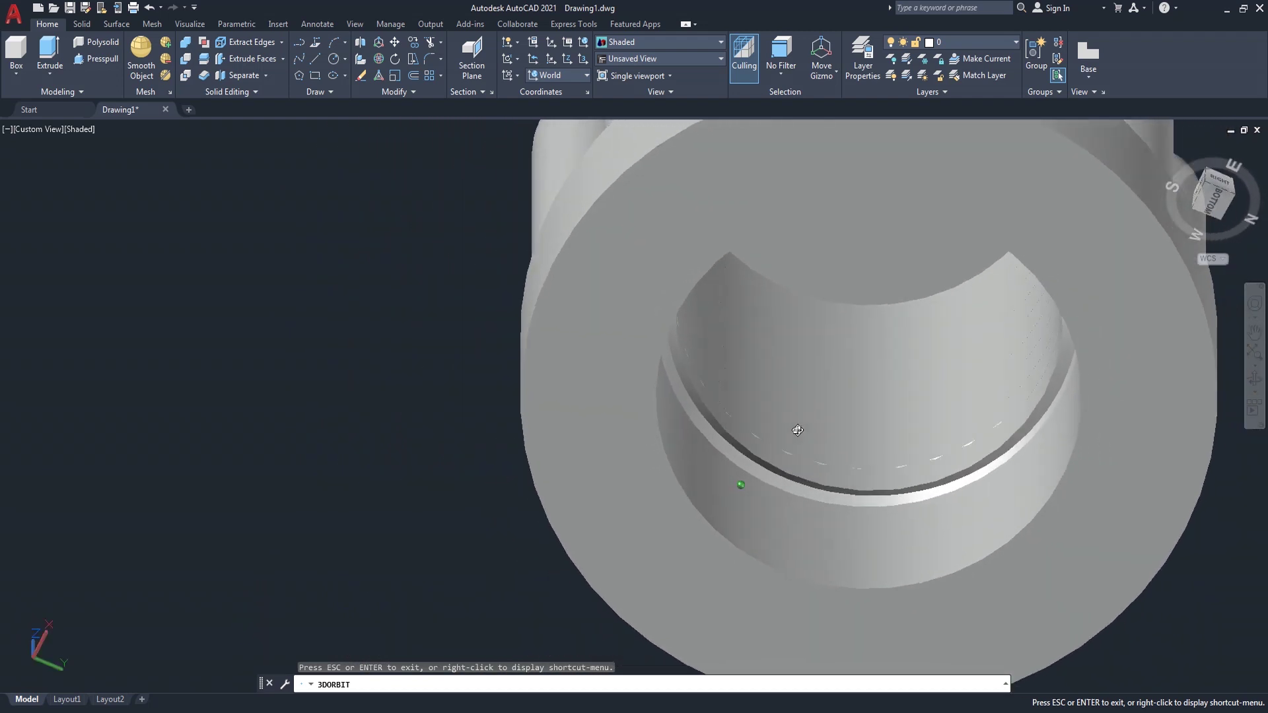
left_click_drag(761, 432, 756, 432)
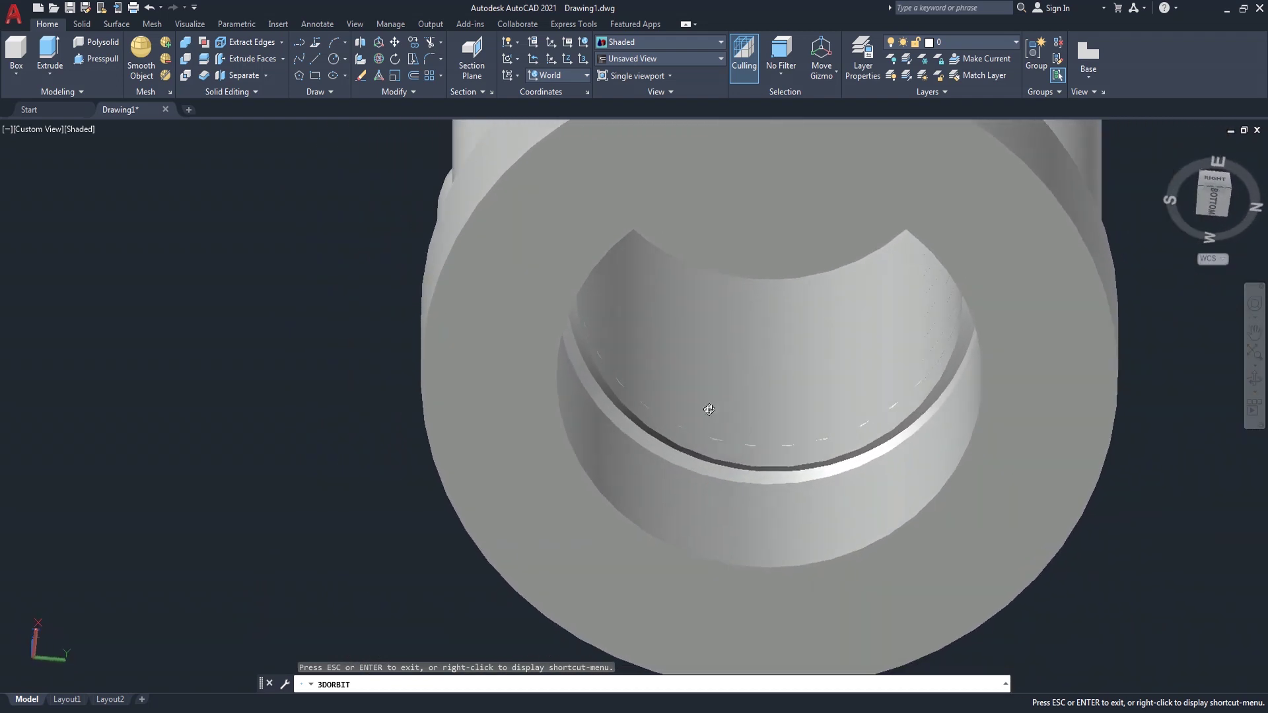
right_click(181, 363)
left_click(202, 367)
type("CHA")
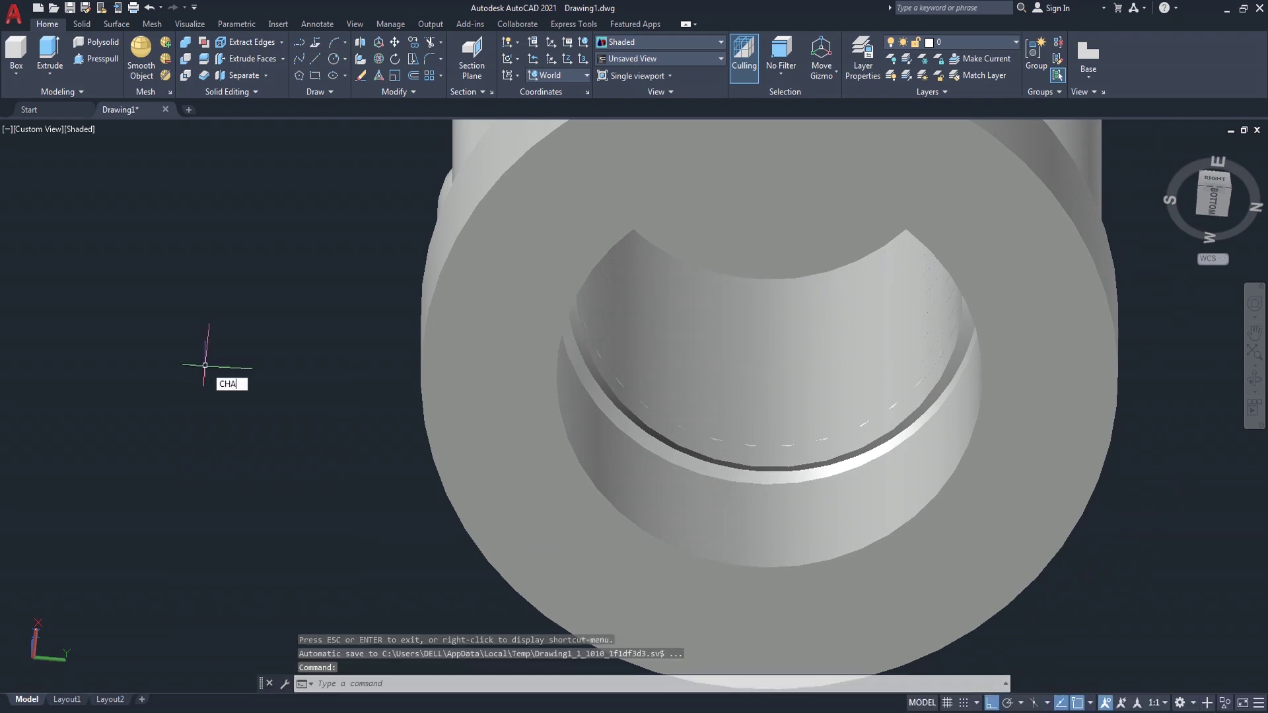
Hide the thread object inside the bore.
key("Return")
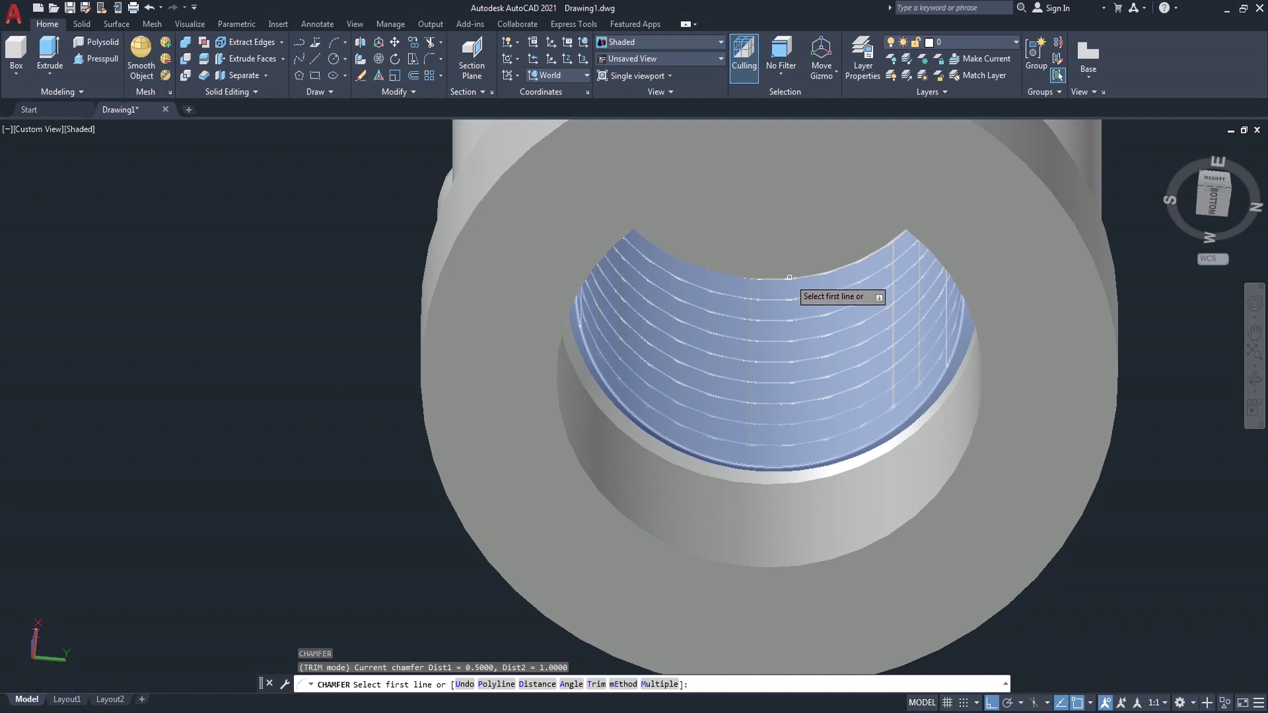
left_click(789, 278)
key("Escape")
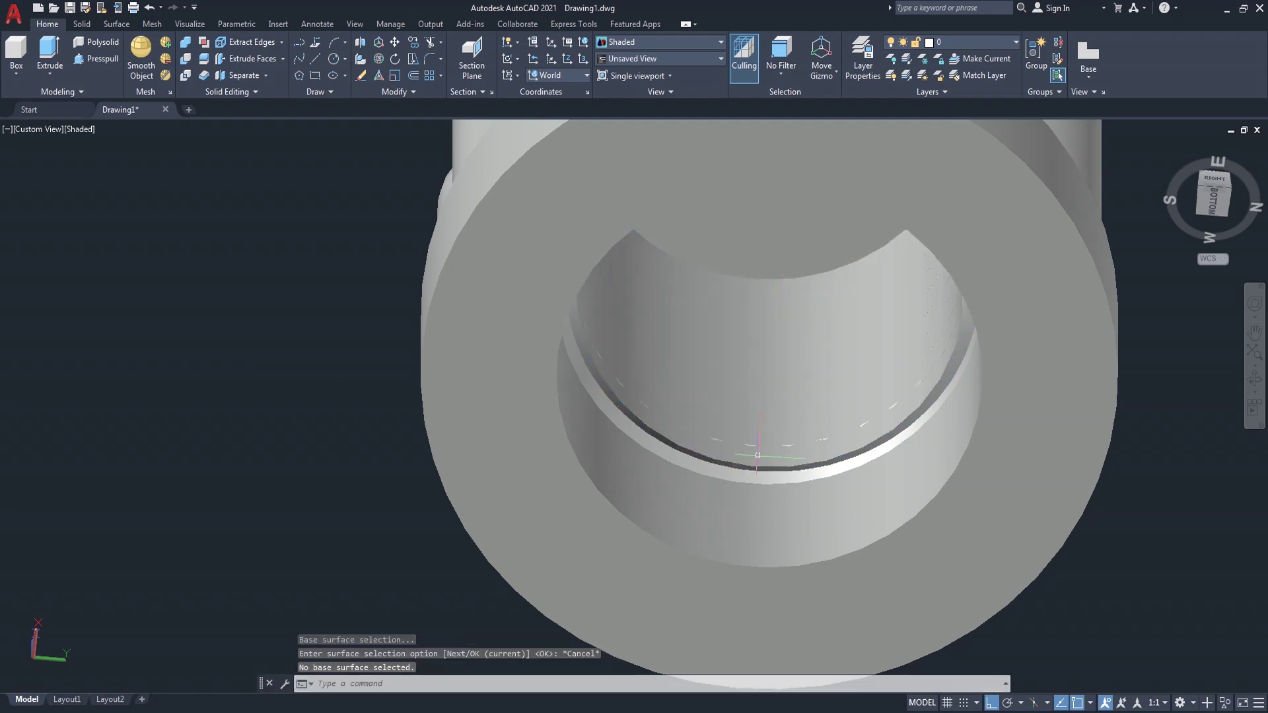
left_click(774, 463, "ctrl")
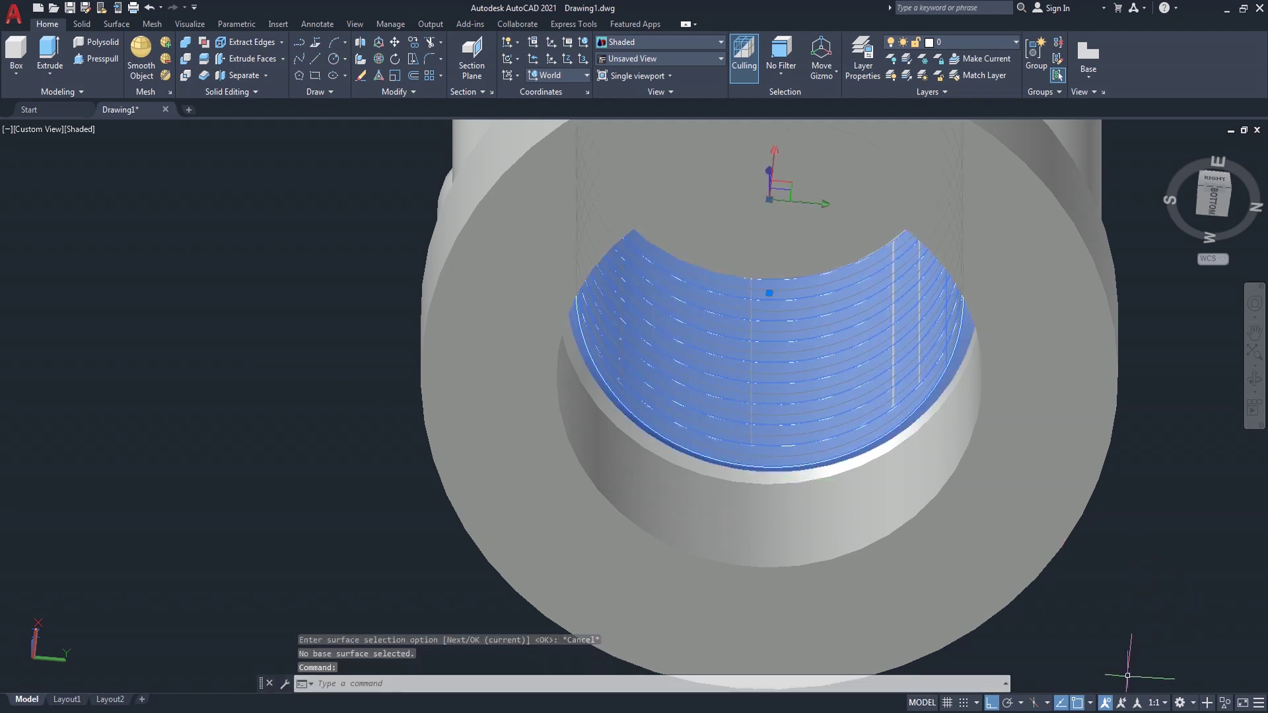
left_click(1227, 704)
left_click(1223, 692)
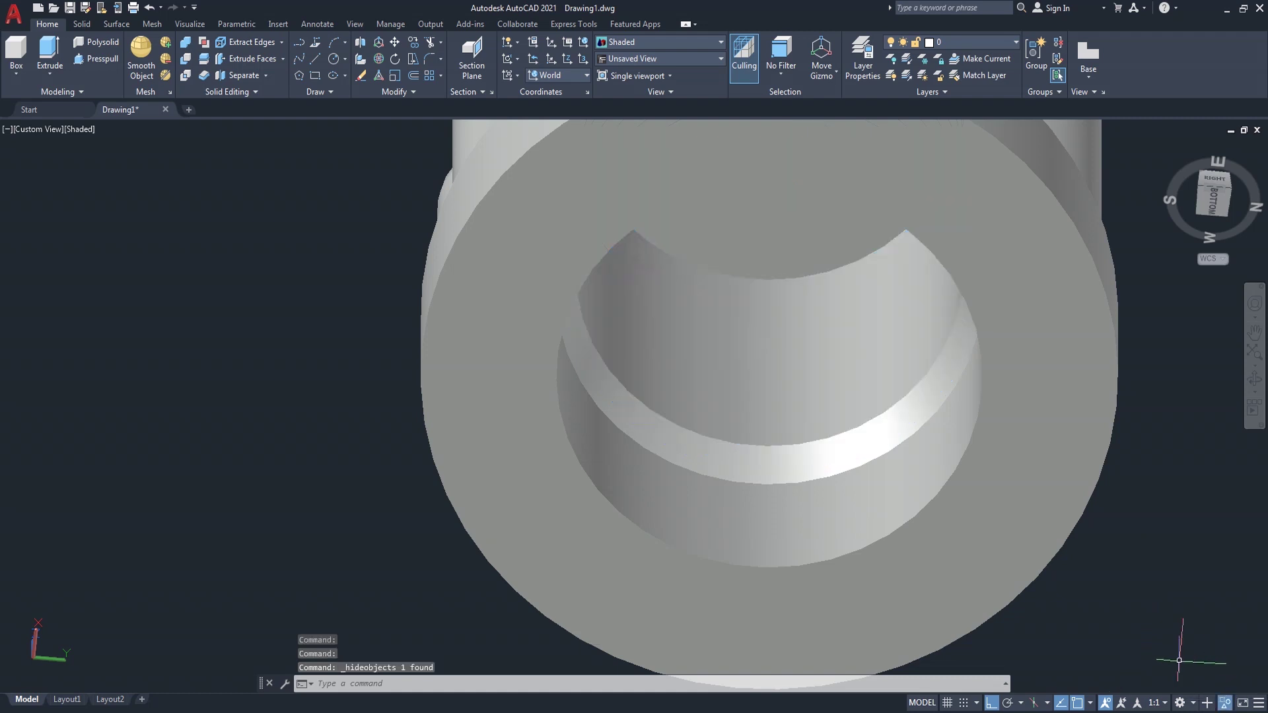
Chamfer the bore's far circular edge with distances 1 and 0.5.
type("c")
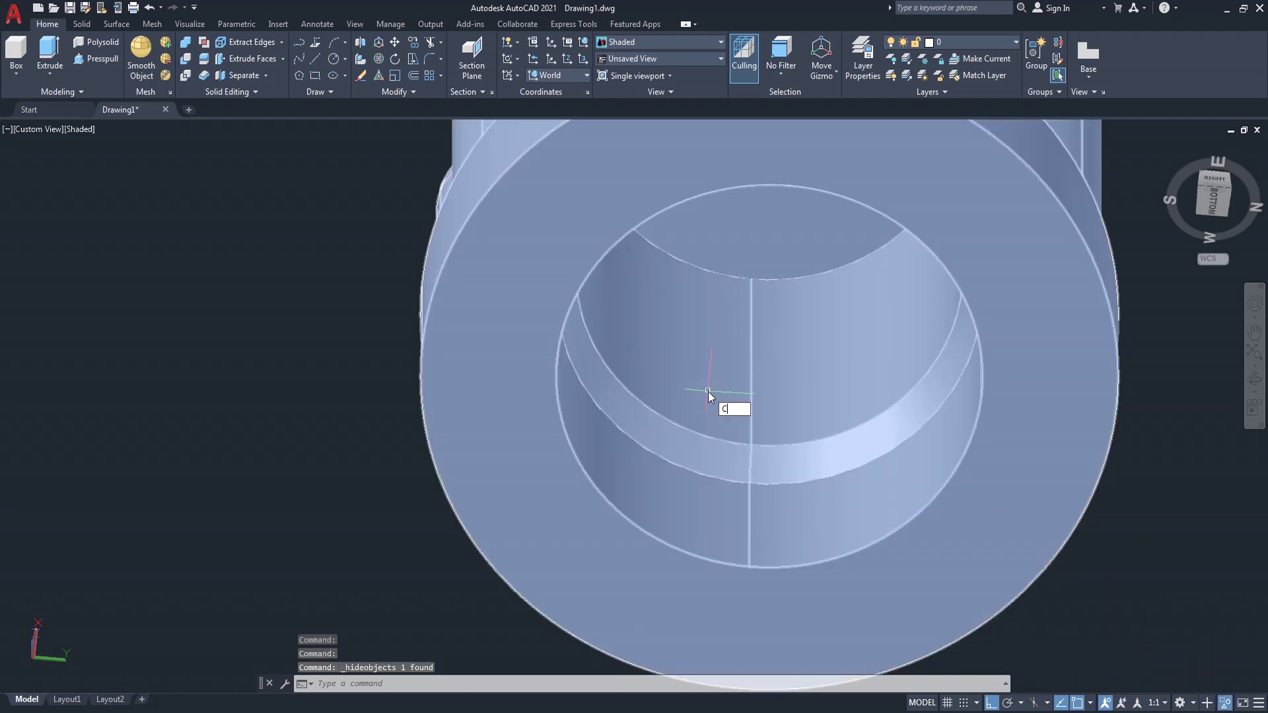
key("Return")
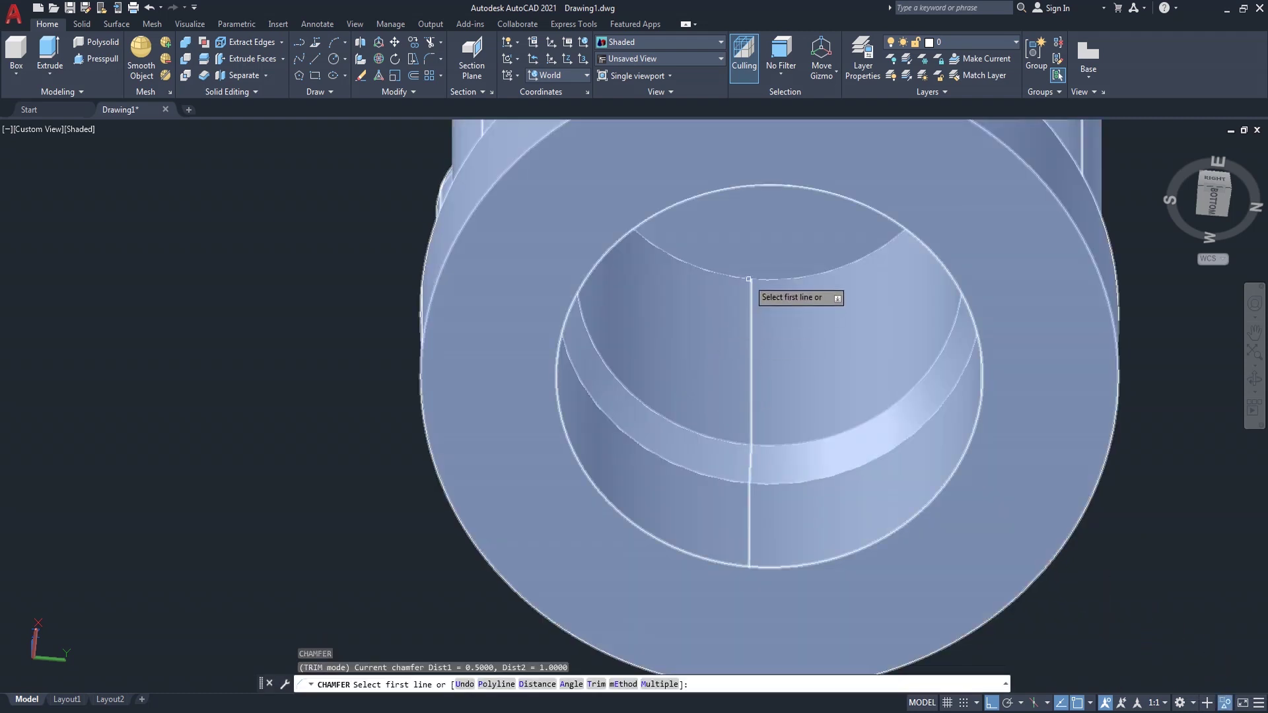
left_click(745, 282)
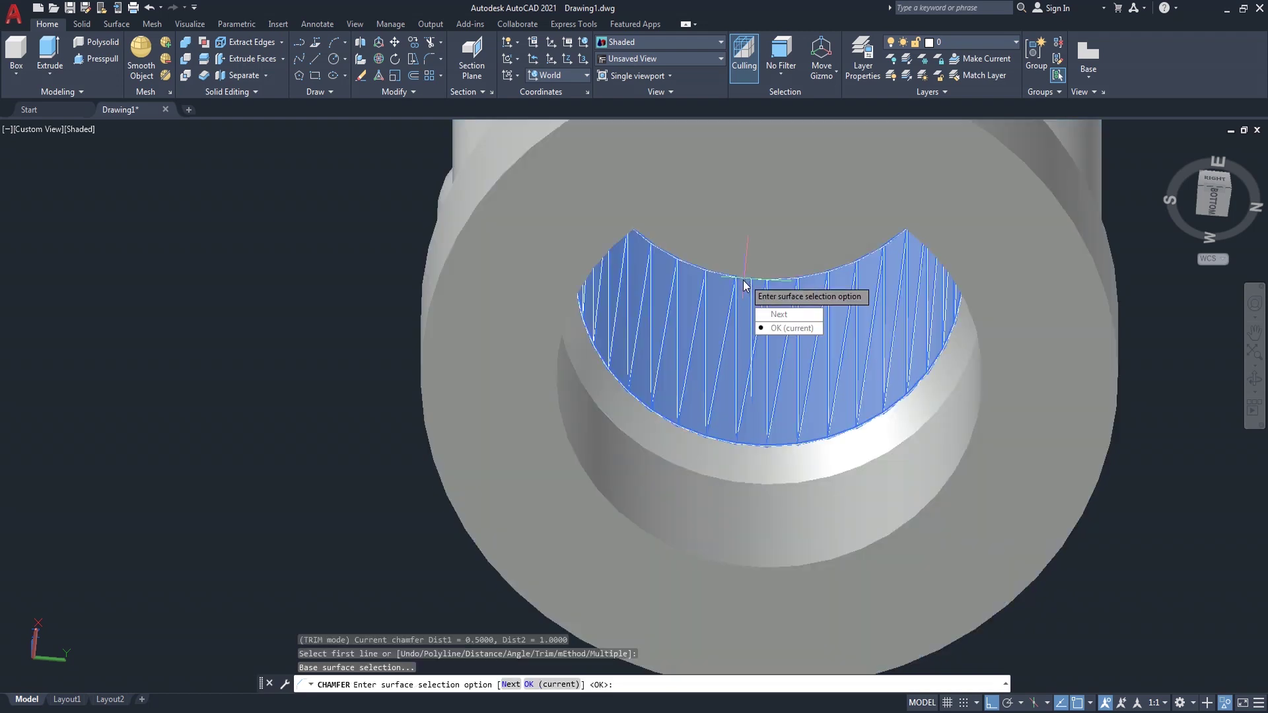
left_click(791, 329)
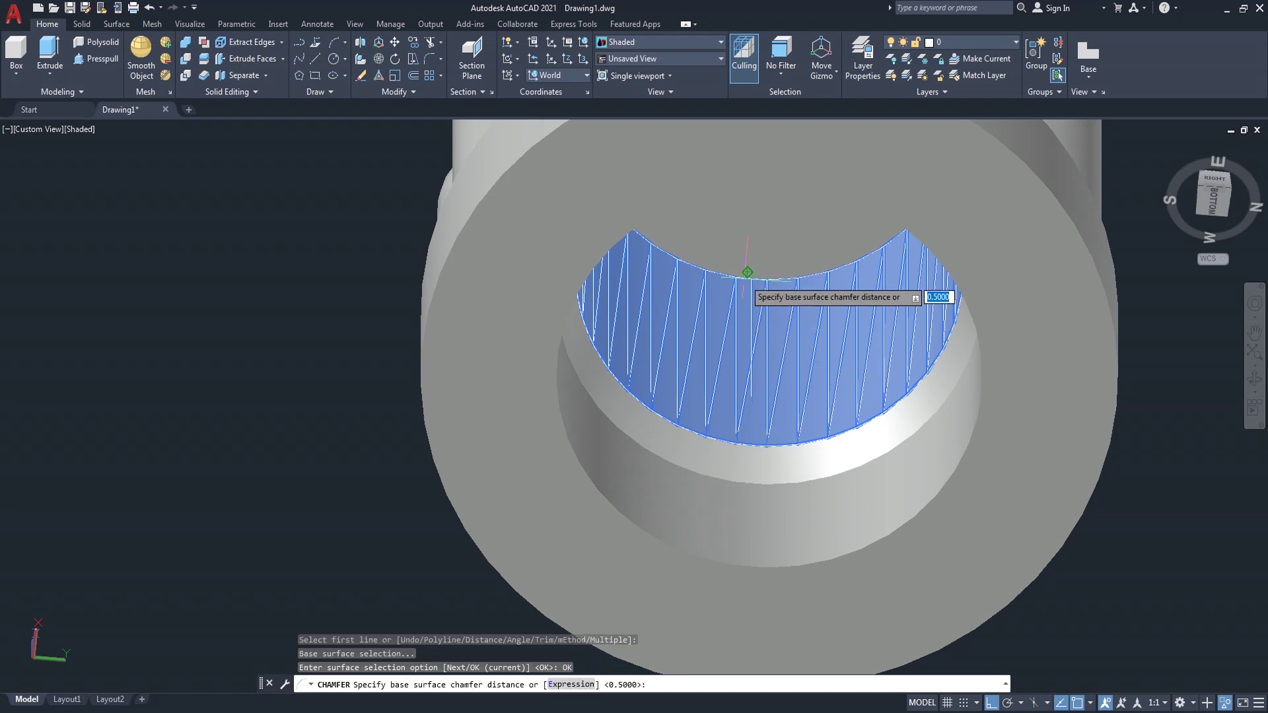
type("1")
key("Return")
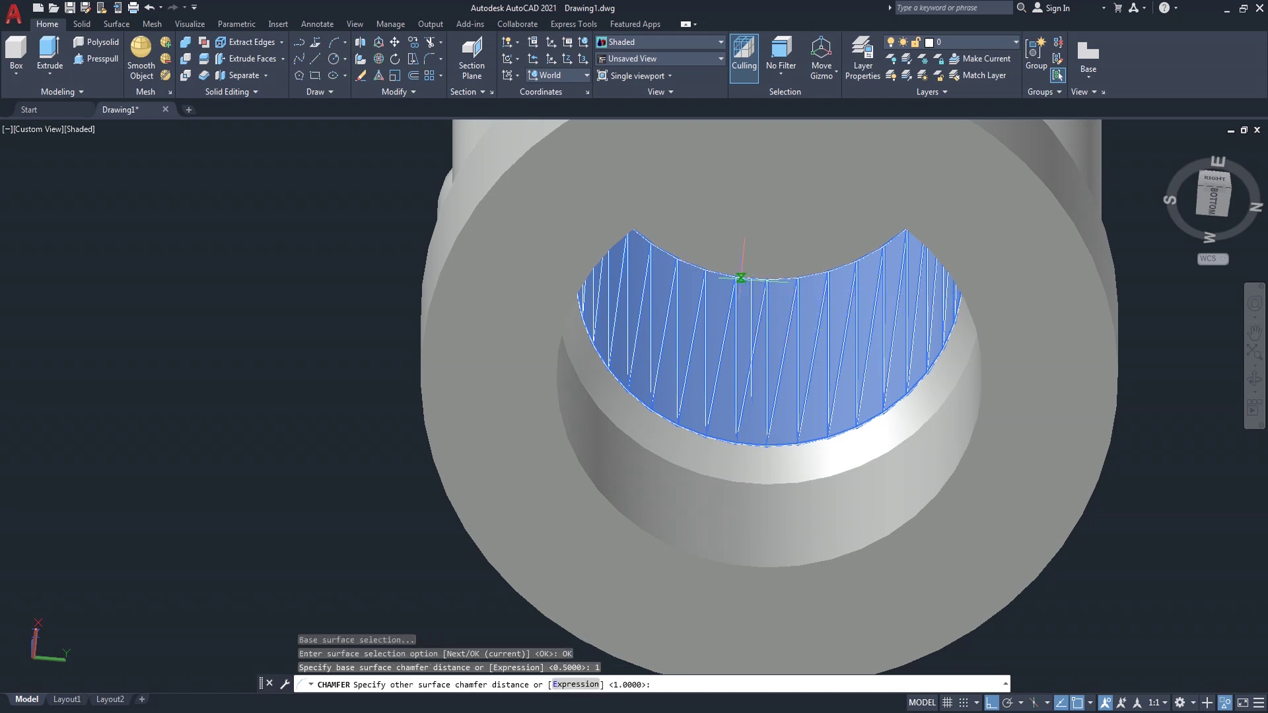
type(".5")
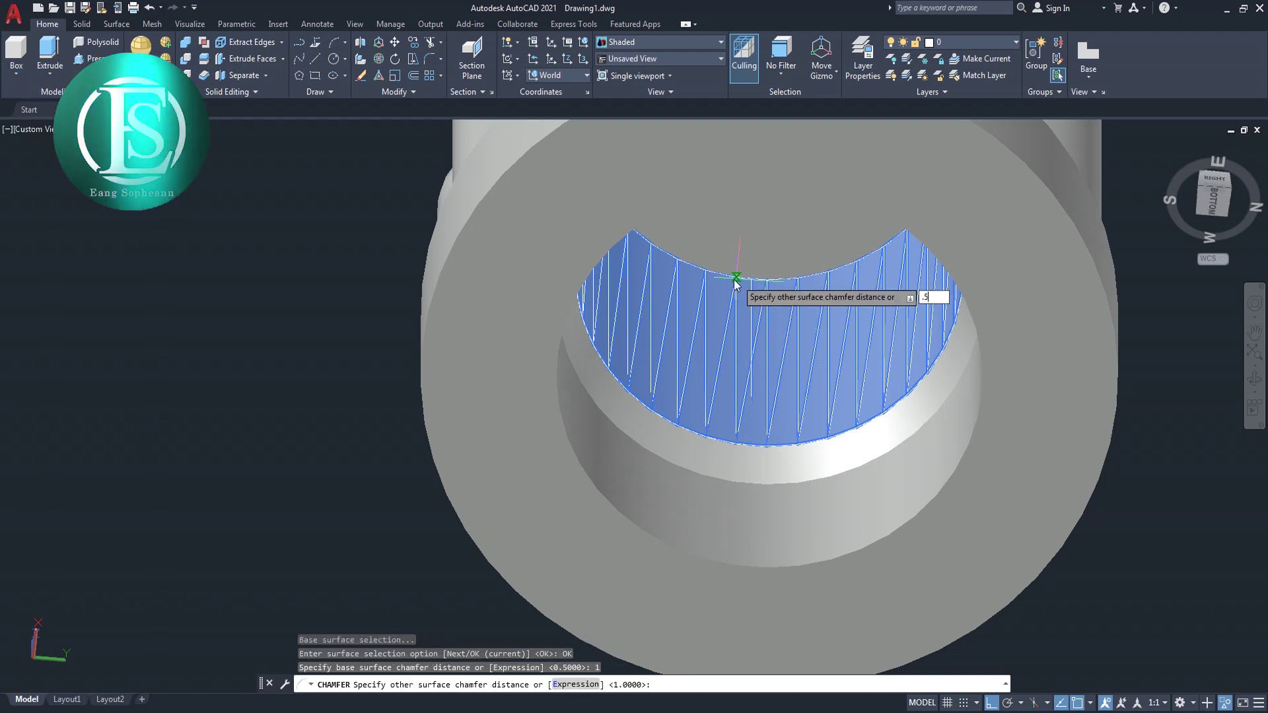
key("Return")
left_click(735, 268)
key("Return")
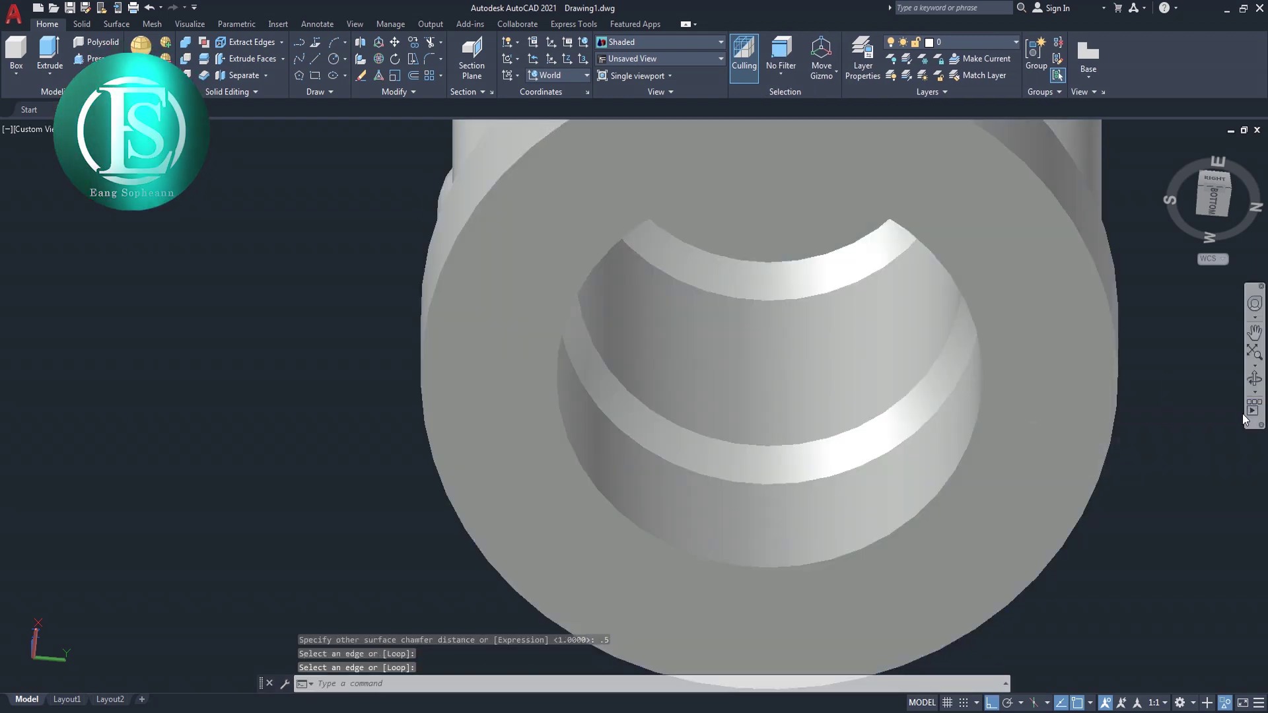
Orbit the view to inspect the new chamfer.
left_click(1254, 379)
mouse_move(621, 470)
left_mouse_down()
mouse_move(798, 437)
mouse_move(809, 508)
mouse_move(880, 406)
left_mouse_up()
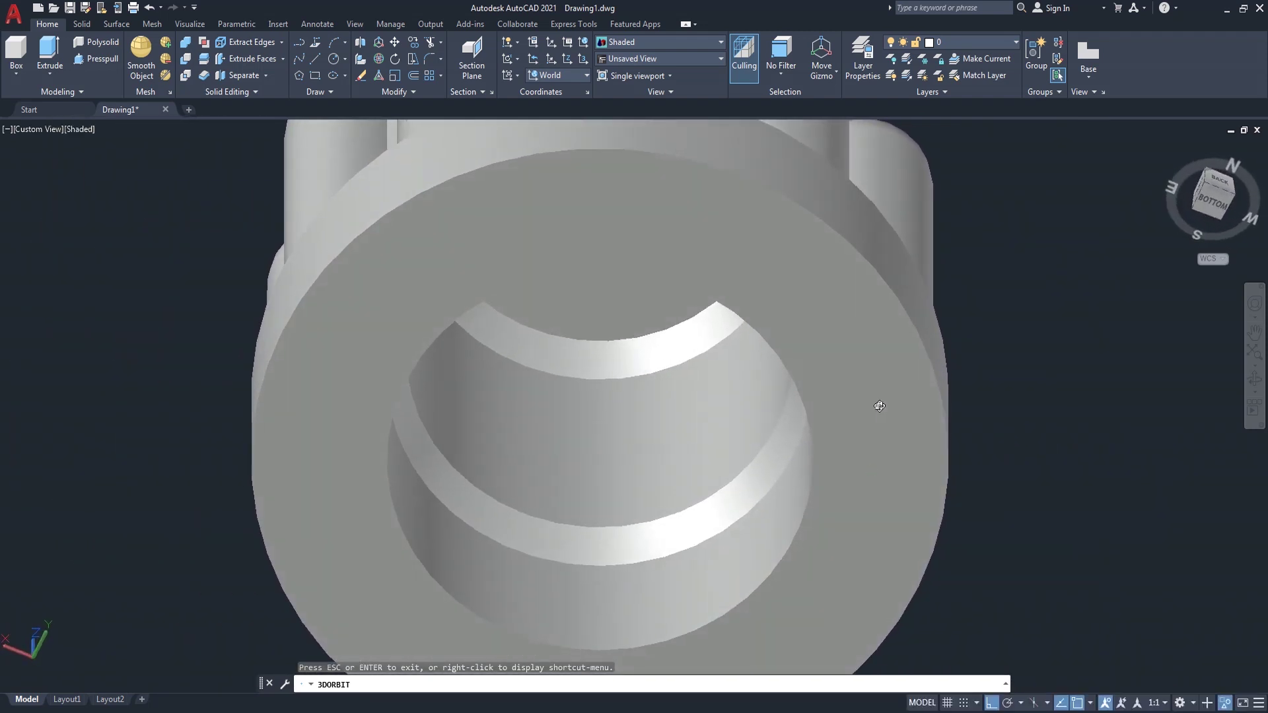
right_click(1014, 300)
left_click(1034, 310)
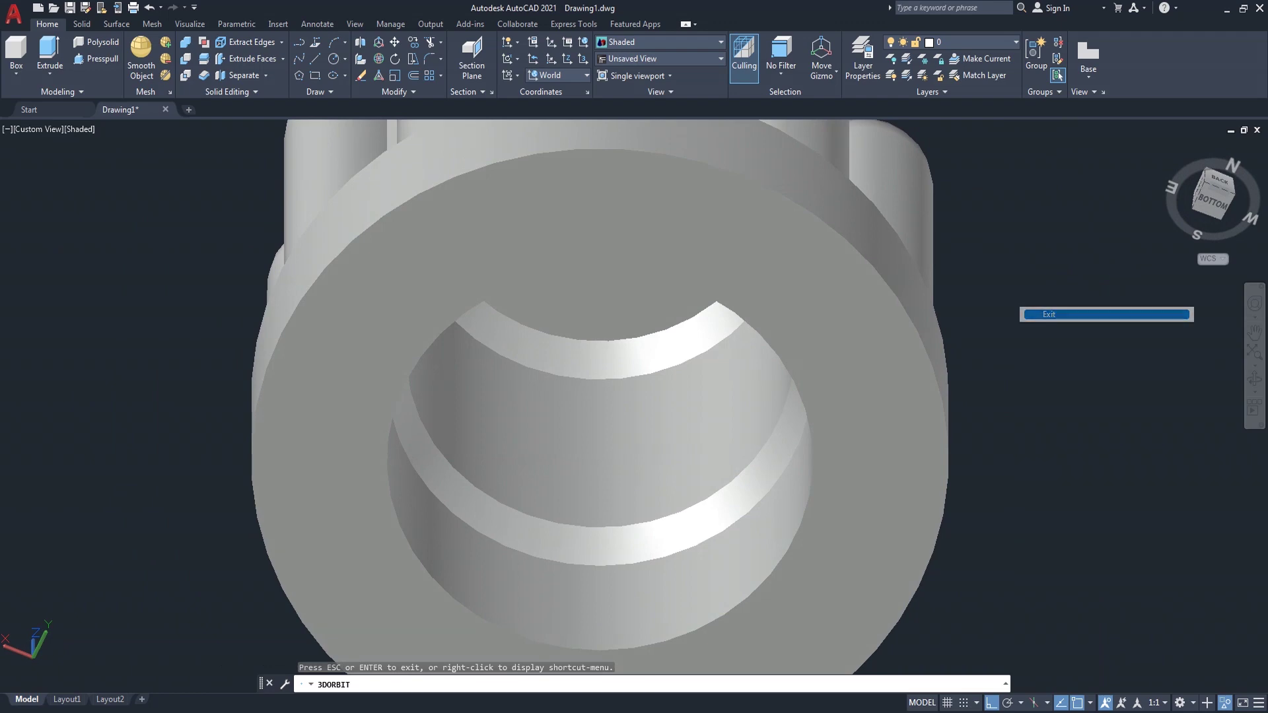
Switch to 2D Wireframe and orbit the knob from its bottom to a side view.
left_click(88, 131)
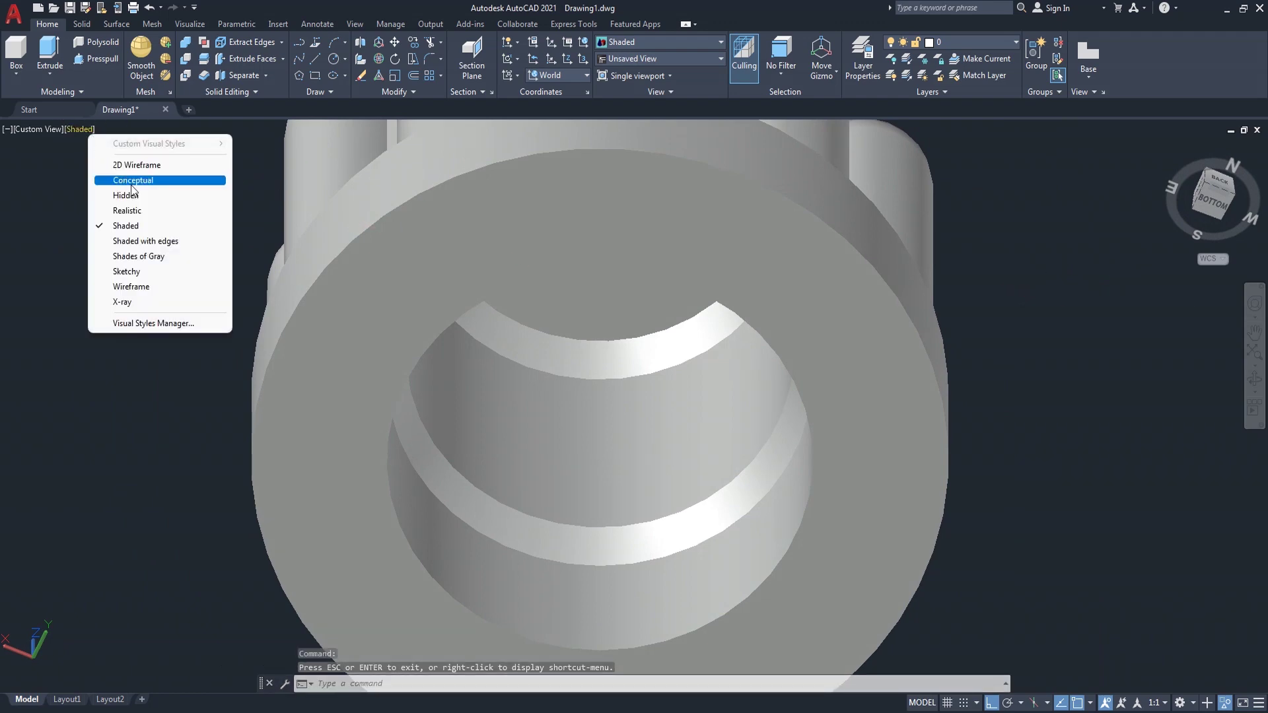
left_click(133, 163)
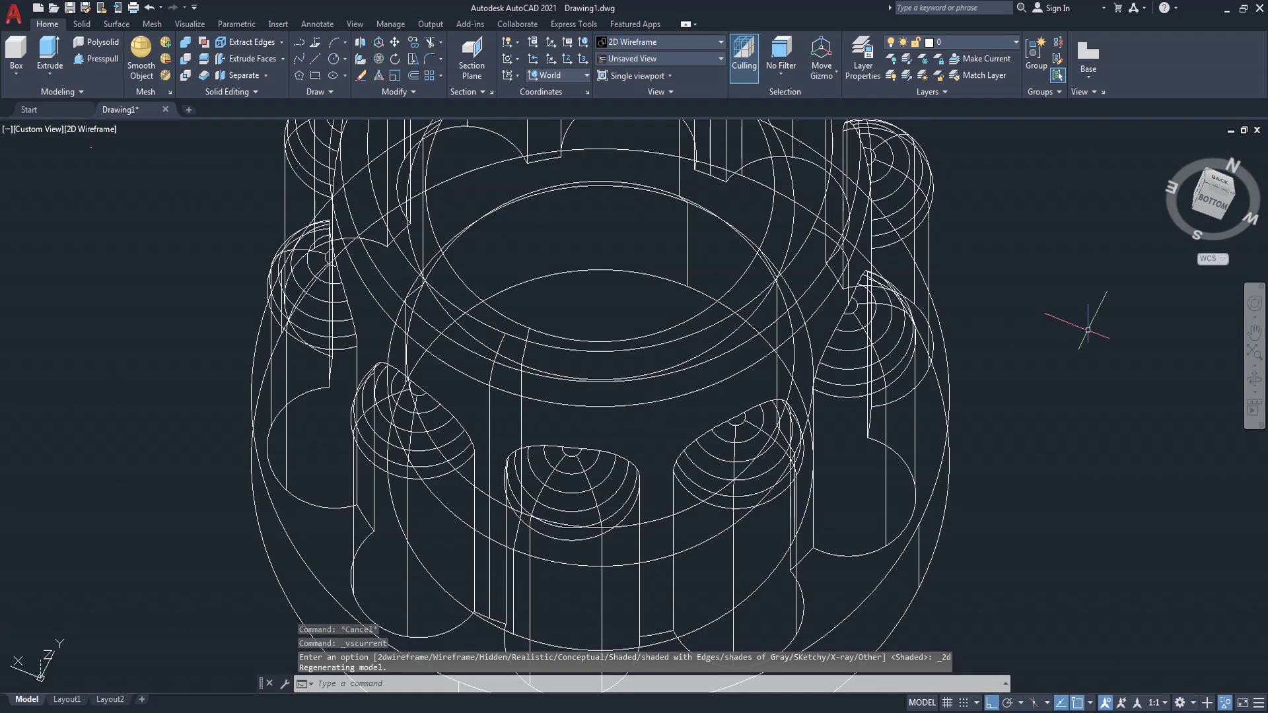
left_click(1254, 380)
mouse_move(926, 351)
left_mouse_down()
mouse_move(906, 404)
mouse_move(928, 526)
mouse_move(962, 604)
mouse_move(991, 548)
mouse_move(977, 489)
mouse_move(835, 482)
mouse_move(892, 486)
mouse_move(937, 306)
mouse_move(815, 343)
mouse_move(924, 304)
left_mouse_up()
right_click(1112, 253)
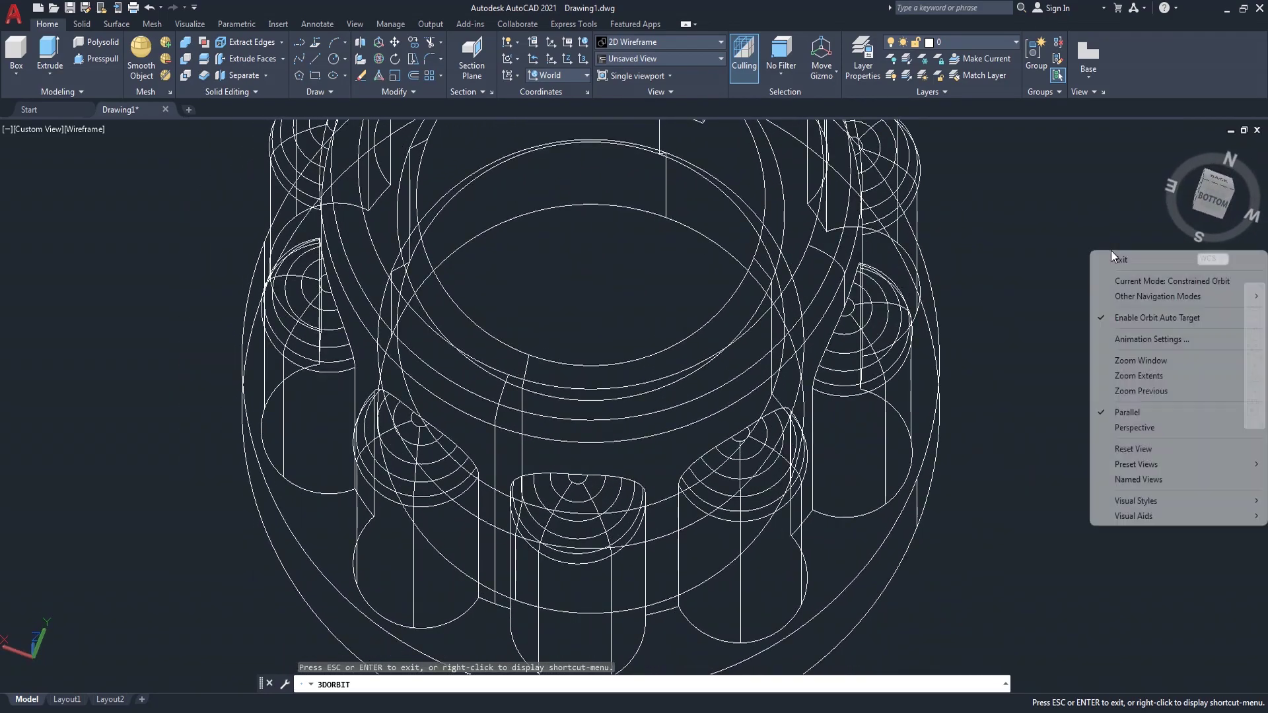
left_click(1116, 259)
Unisolate all hidden objects and render the knob Shaded.
left_click(1224, 704)
left_click(1192, 682)
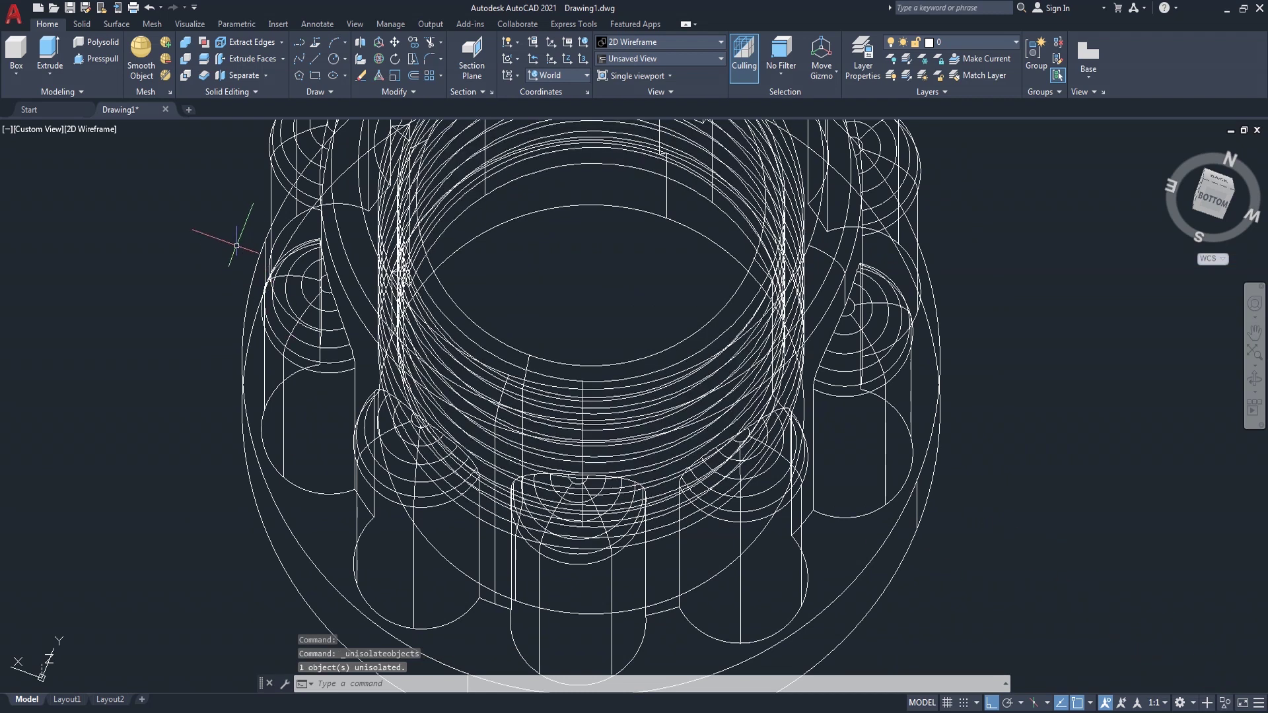
left_click(102, 130)
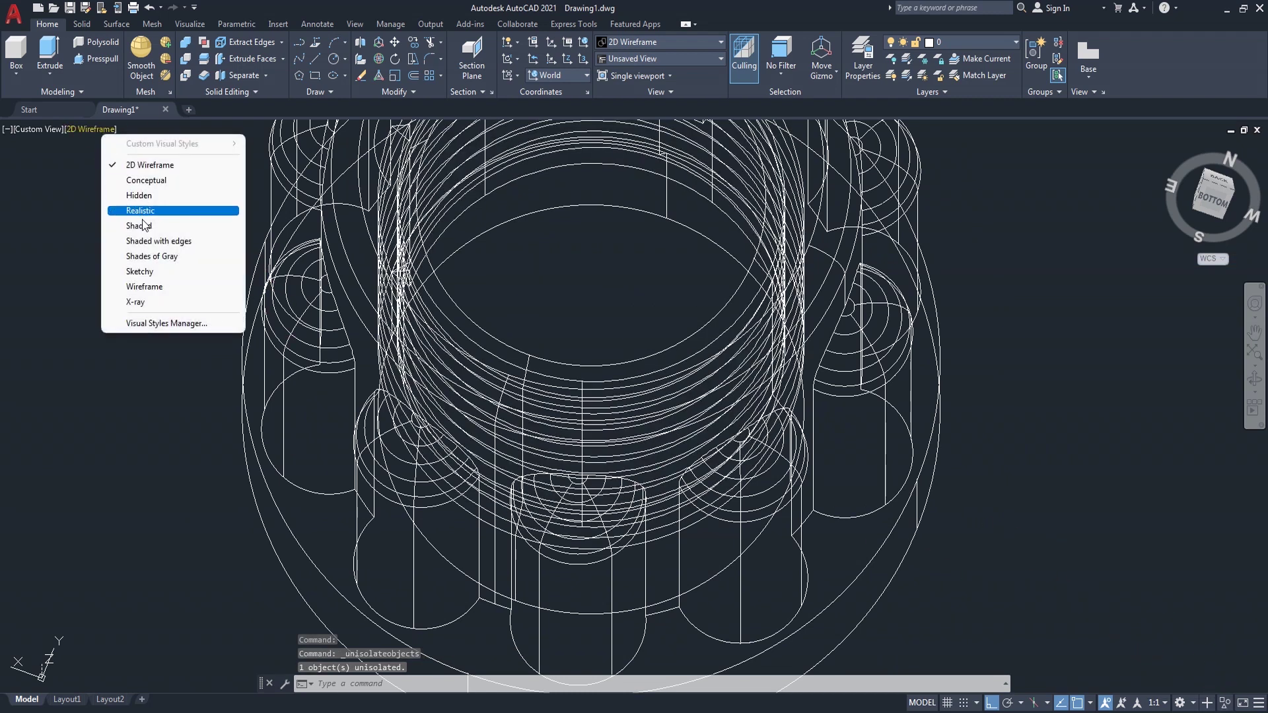
left_click(140, 224)
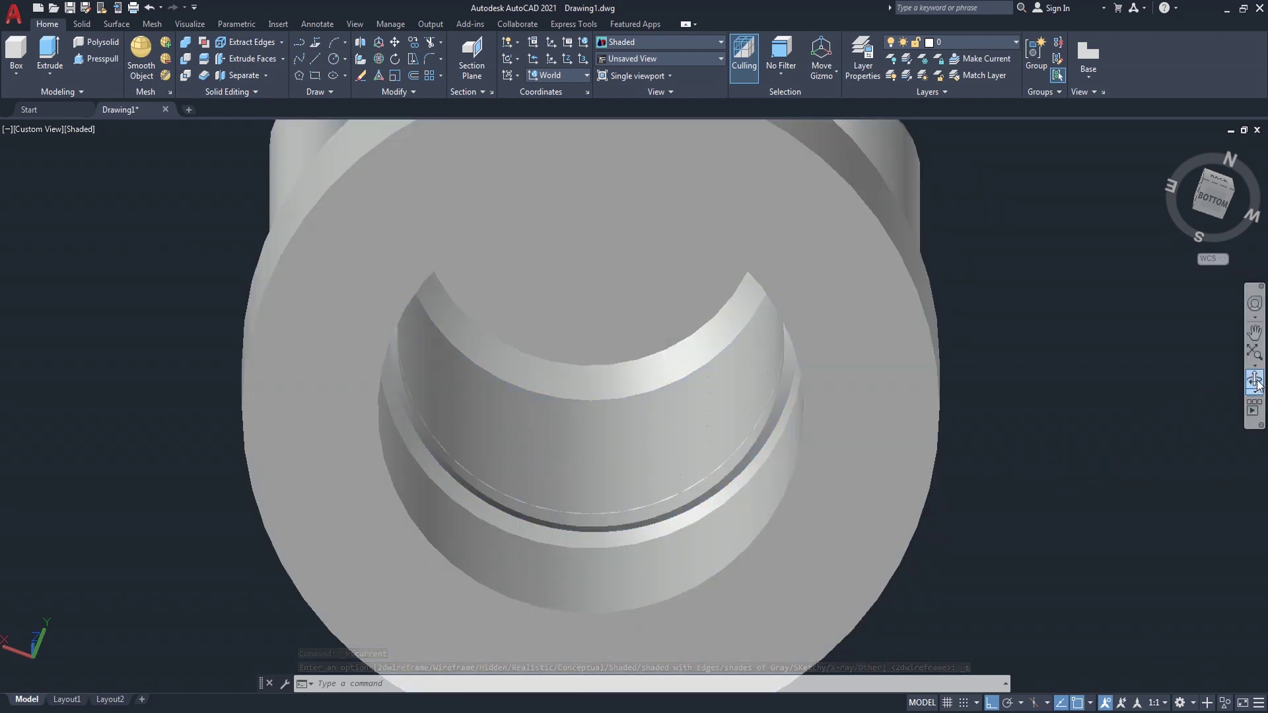
scroll(1099, 406, "down", 4)
scroll(1230, 411, "up", 2)
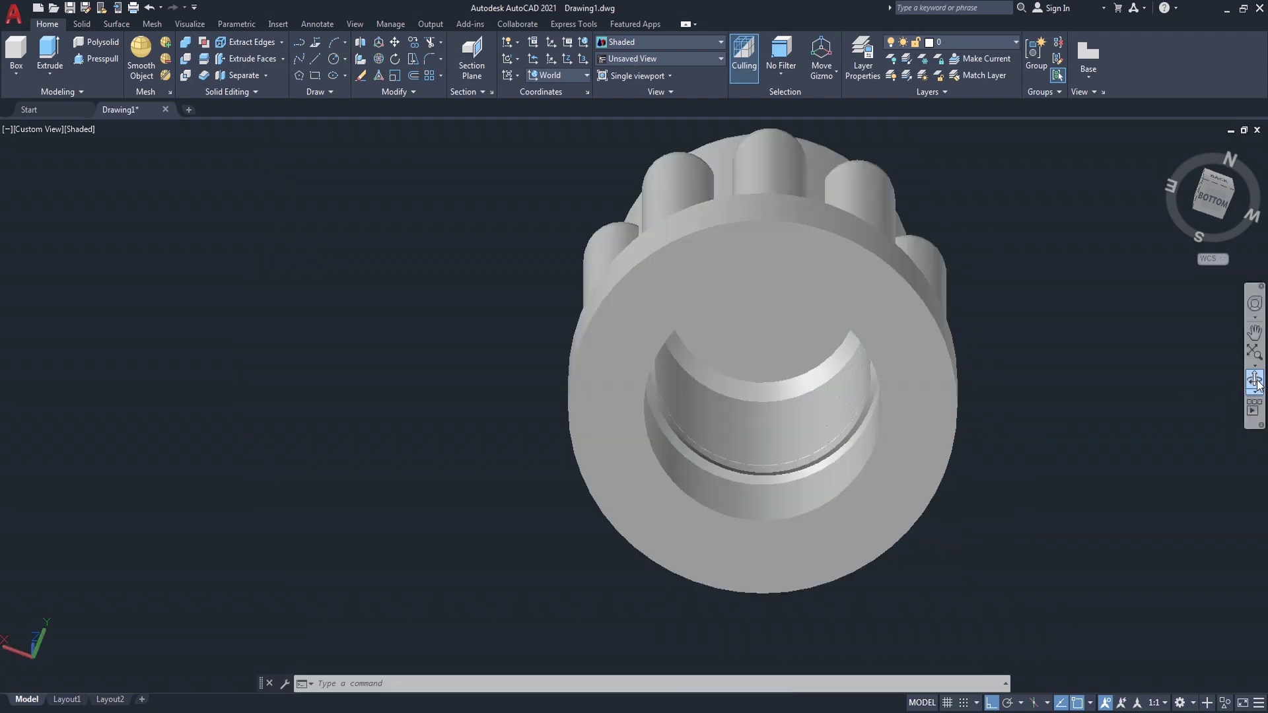
left_click(1256, 385)
mouse_move(1008, 423)
left_mouse_down()
mouse_move(895, 419)
mouse_move(1151, 394)
mouse_move(872, 384)
mouse_move(772, 456)
mouse_move(792, 395)
left_mouse_up()
right_click(792, 395)
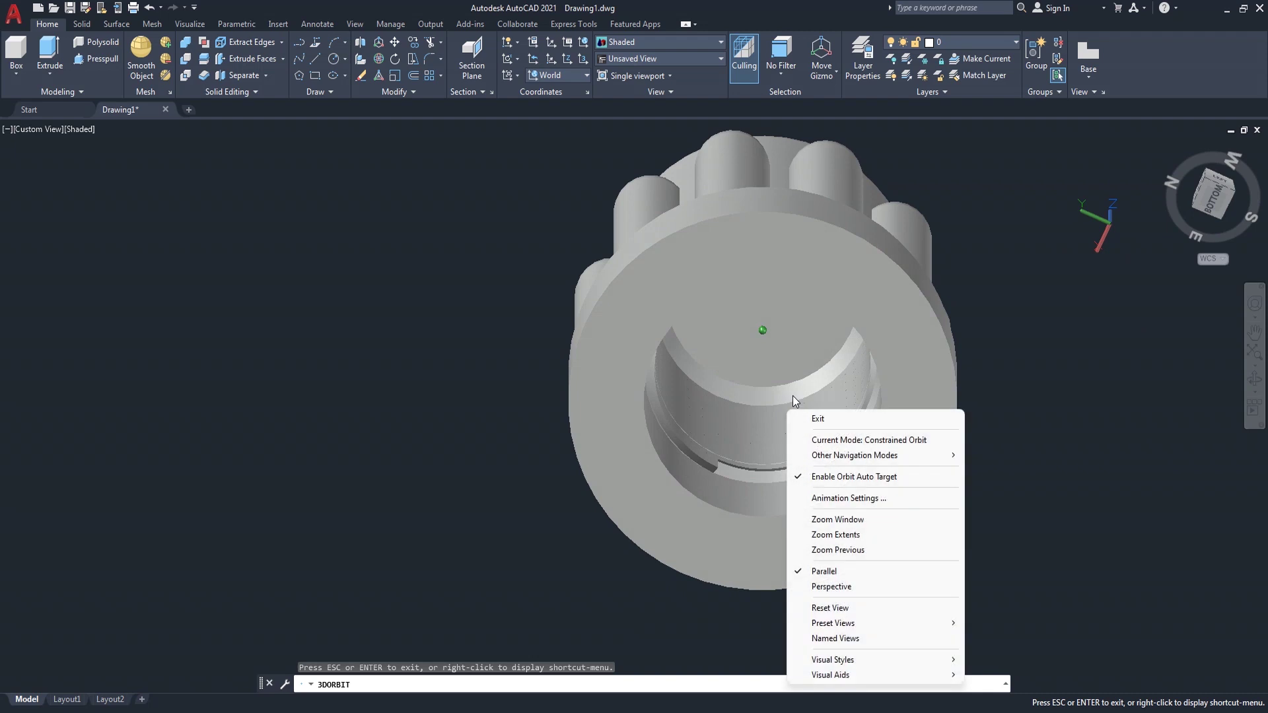
left_click(839, 418)
scroll(824, 445, "up", 2)
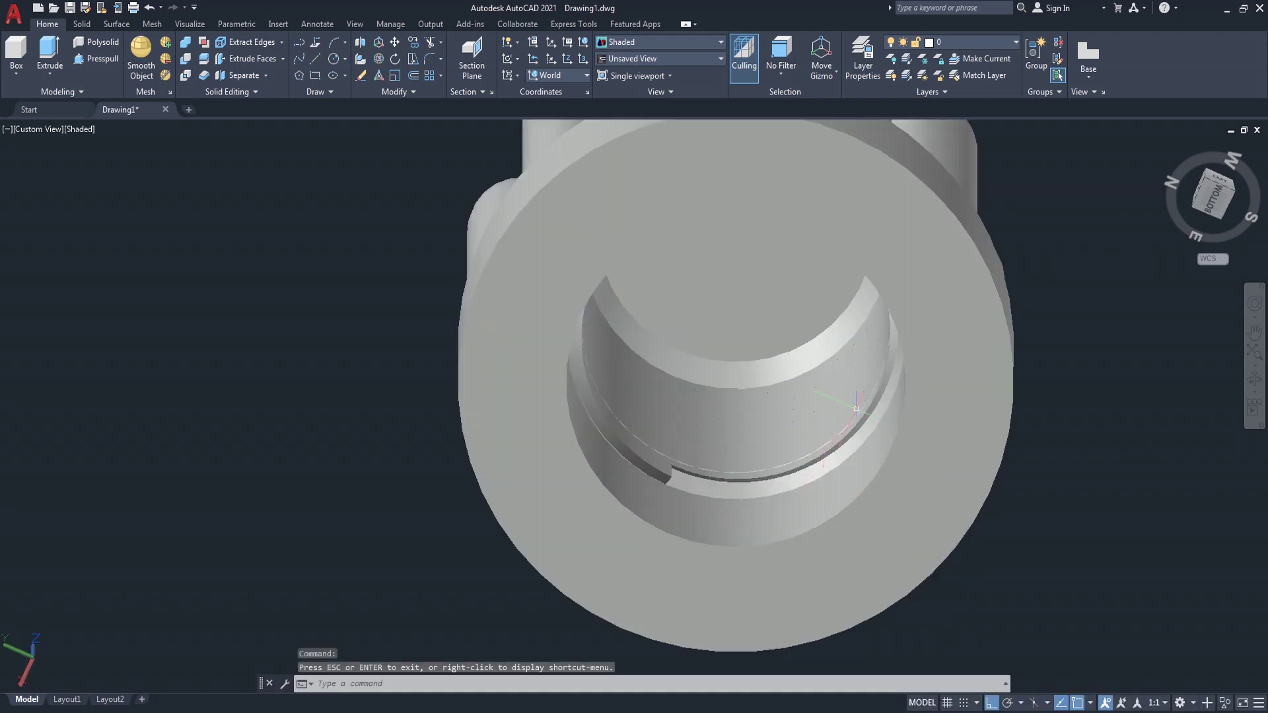
left_click(877, 404)
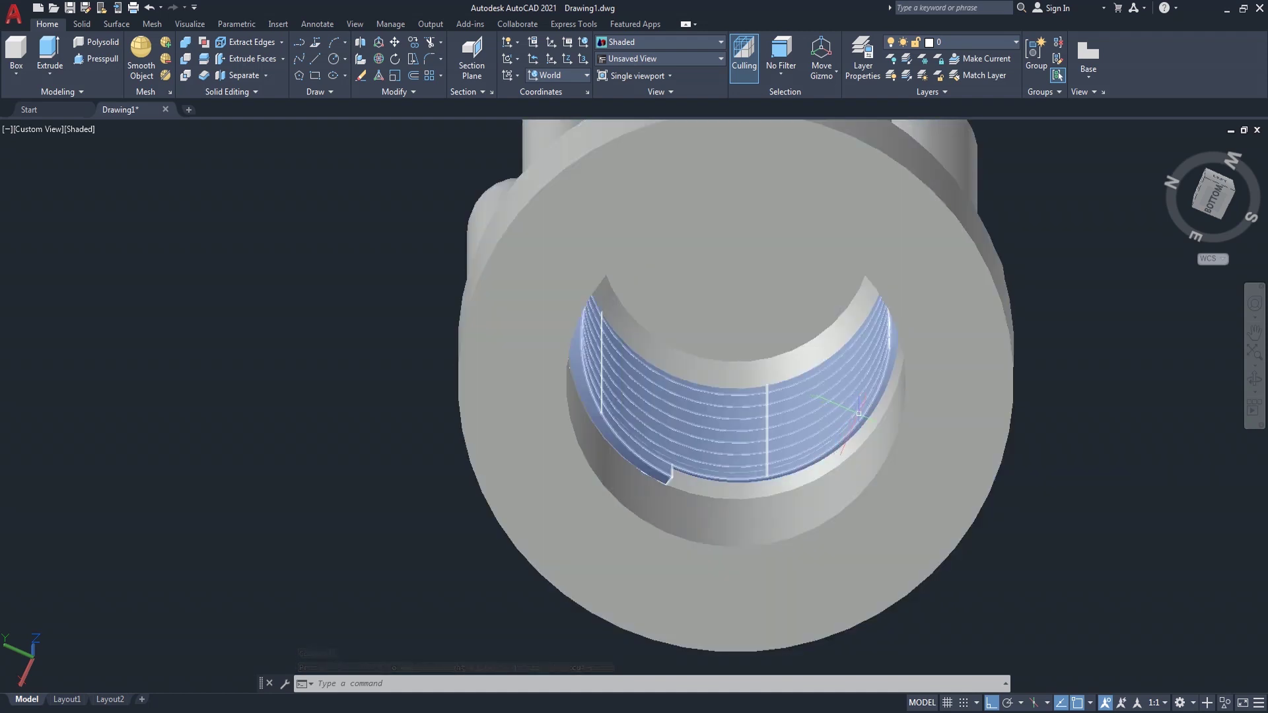
Subtract the helical thread solid from the knob body with SU.
type("ssu")
key("Return")
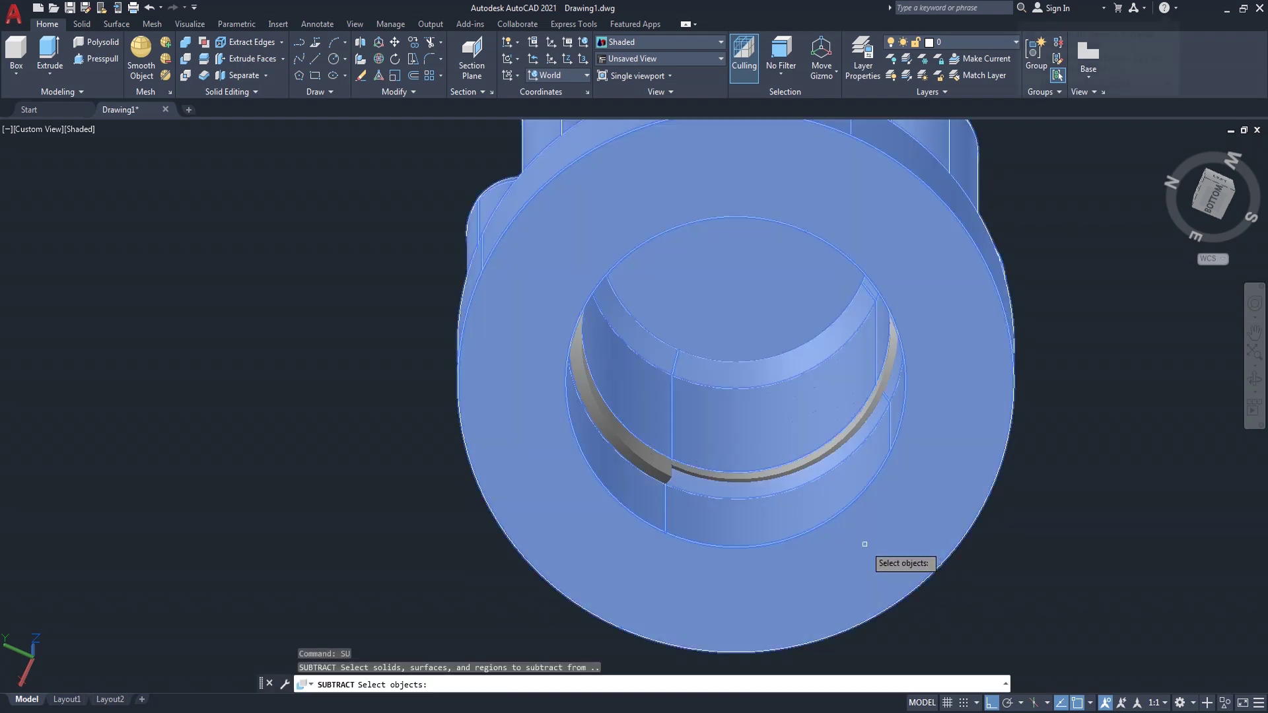
left_click(839, 535)
key("Return")
left_click(663, 473)
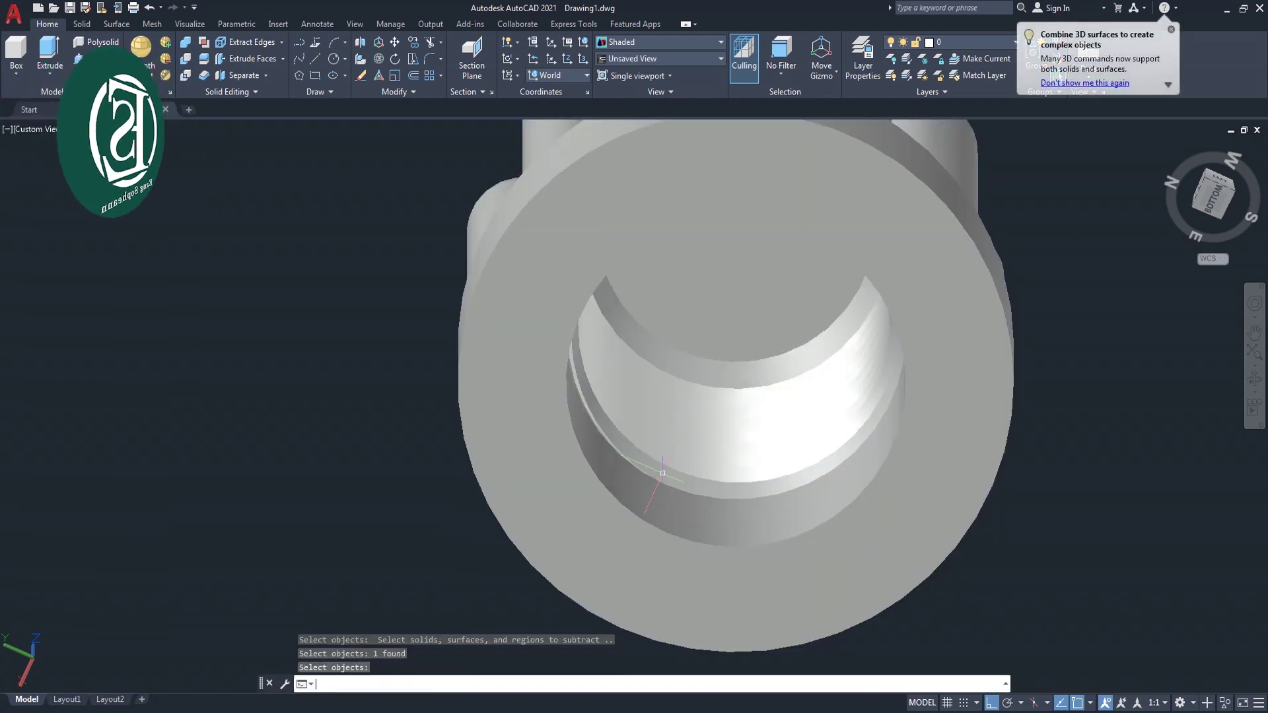
key("Return")
Orbit, pan and zoom around the part to inspect the threaded bore and bottom face.
scroll(825, 395, "up", 5)
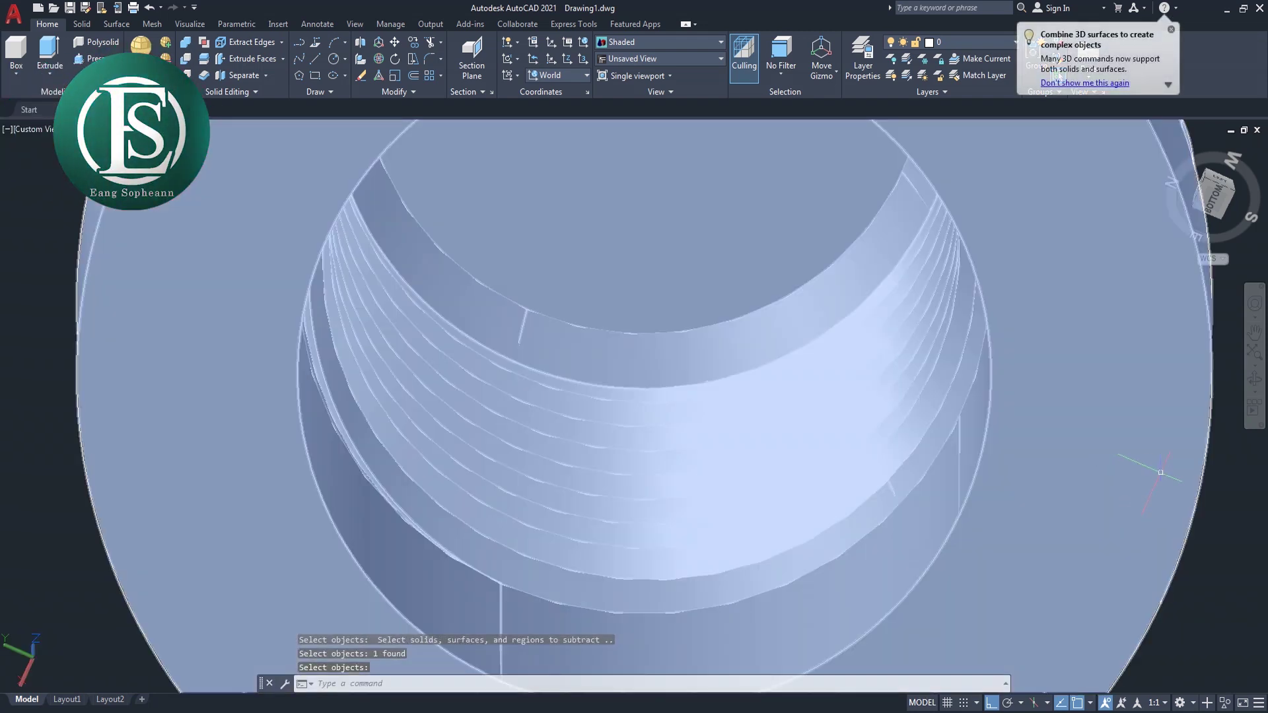
left_click(781, 502)
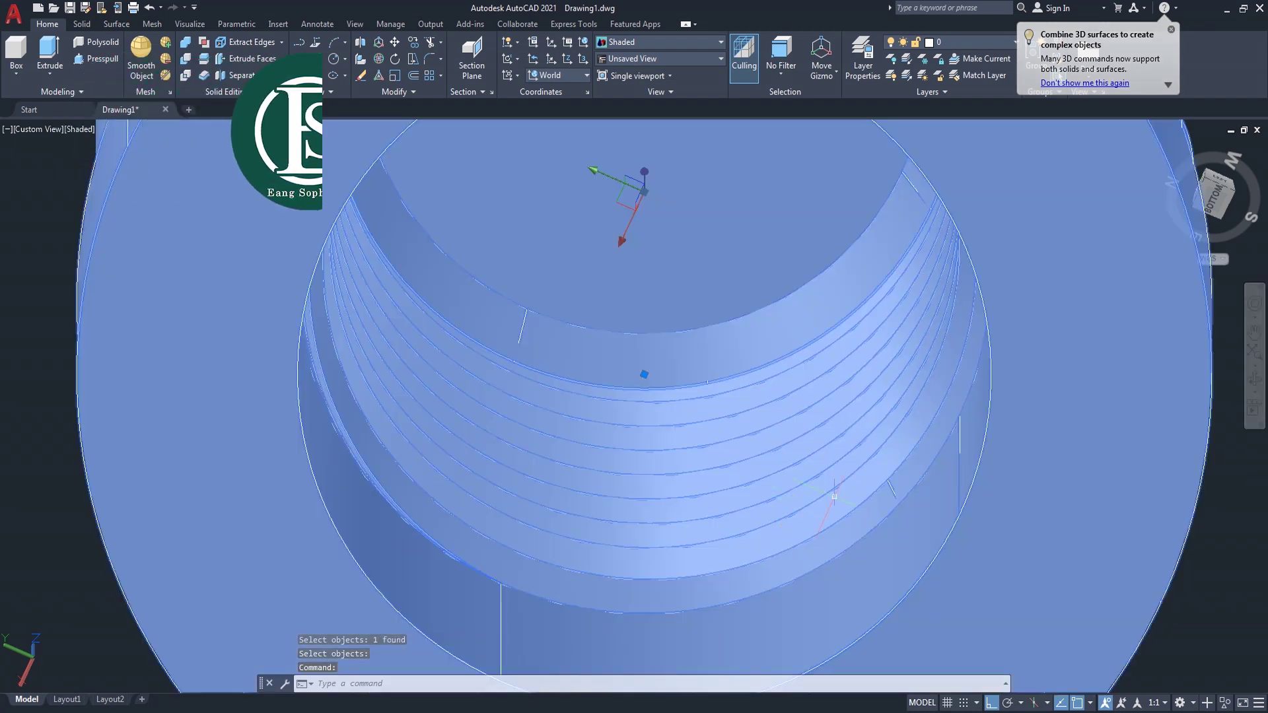
left_click(1255, 381)
mouse_move(1022, 492)
left_mouse_down()
mouse_move(905, 554)
mouse_move(976, 603)
mouse_move(1013, 575)
mouse_move(1007, 519)
left_mouse_up()
scroll(1007, 519, "down", 2)
middle_click_drag(1005, 515, 811, 513)
mouse_move(722, 563)
left_mouse_down()
mouse_move(812, 465)
mouse_move(809, 418)
mouse_move(581, 426)
mouse_move(829, 430)
mouse_move(767, 368)
mouse_move(648, 380)
mouse_move(521, 493)
mouse_move(574, 473)
mouse_move(562, 480)
mouse_move(634, 514)
mouse_move(931, 521)
mouse_move(784, 533)
mouse_move(812, 523)
left_mouse_up()
scroll(521, 492, "up", 3)
scroll(521, 492, "up", 2)
scroll(565, 482, "down", 3)
scroll(573, 479, "down", 2)
scroll(577, 475, "down", 2)
right_click(862, 395)
left_click(878, 402)
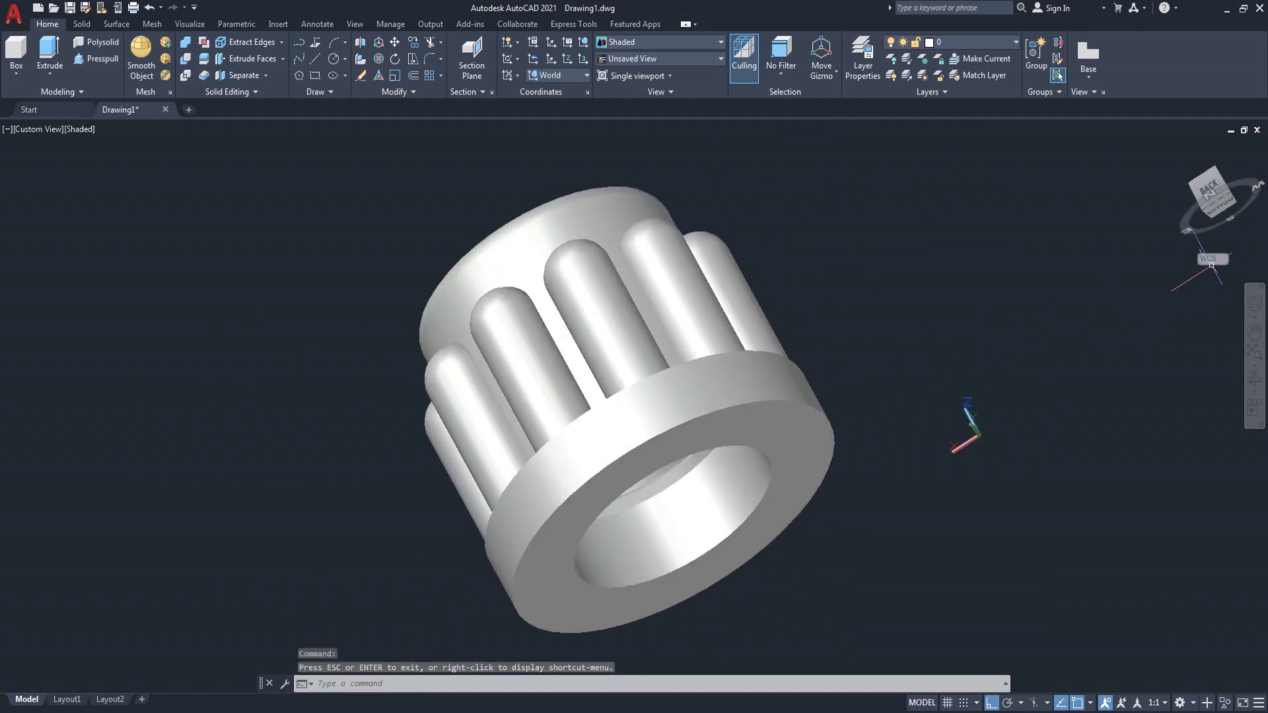
Step the ViewCube through NW and SW to the SE Isometric view.
left_click(1215, 168)
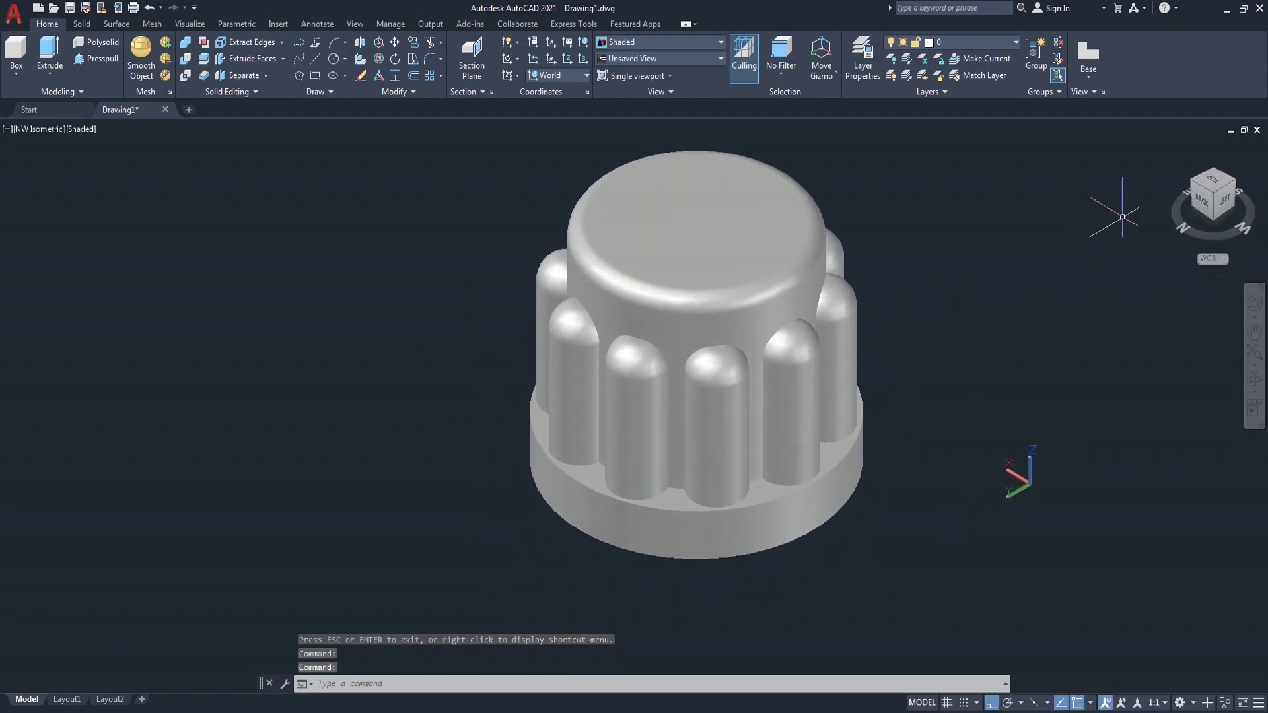
left_click(1234, 183)
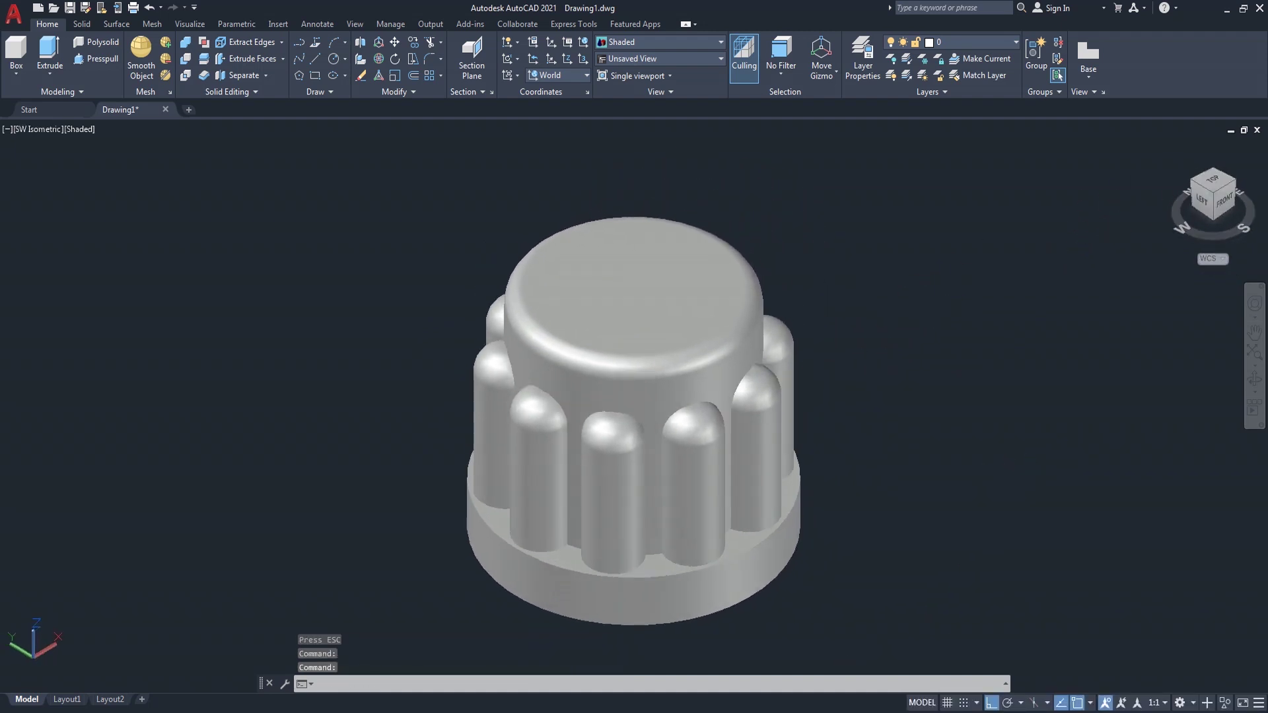
left_click(1206, 194)
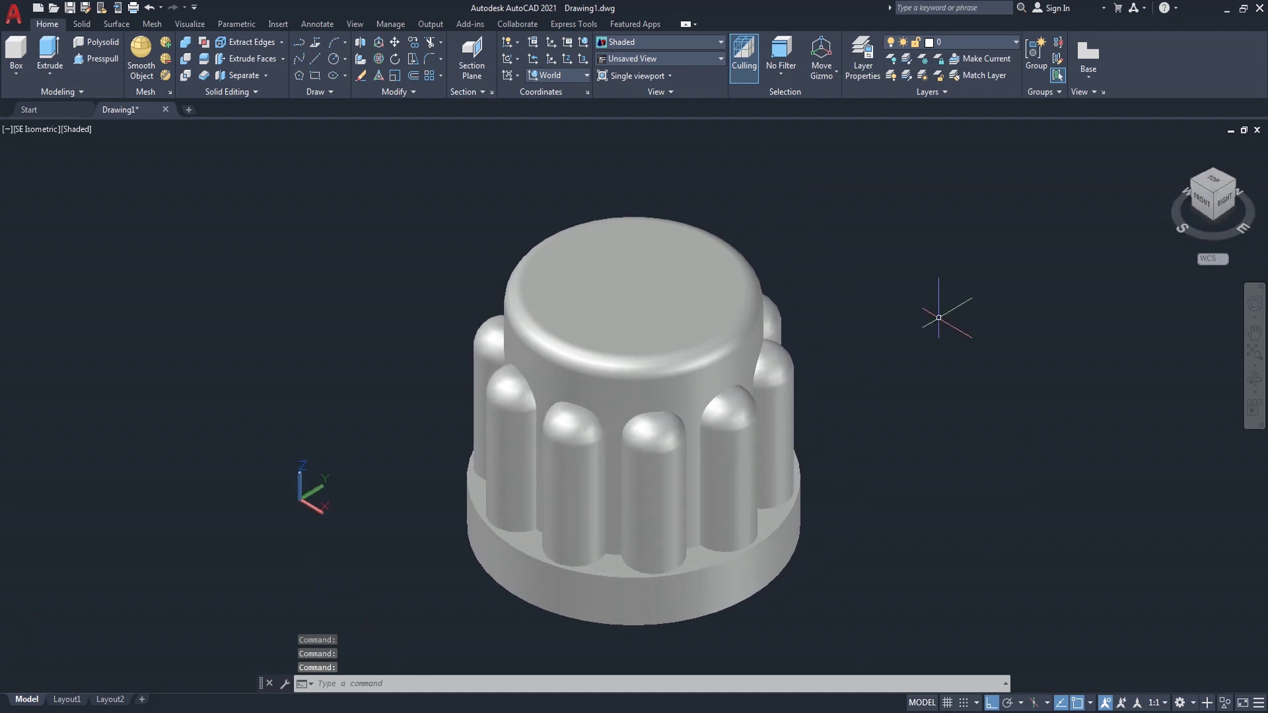
Switch the knob's visual style to 2D Wireframe.
left_click(783, 231)
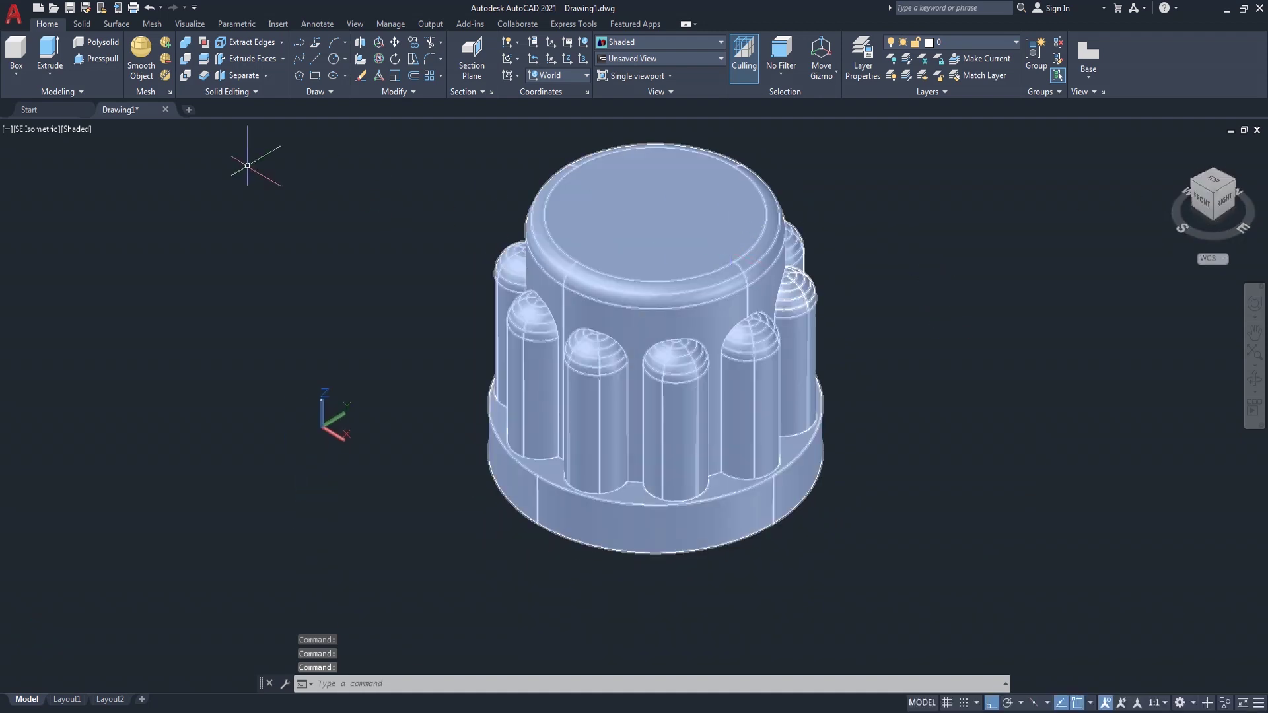
key("Escape")
left_click(78, 130)
left_click(115, 164)
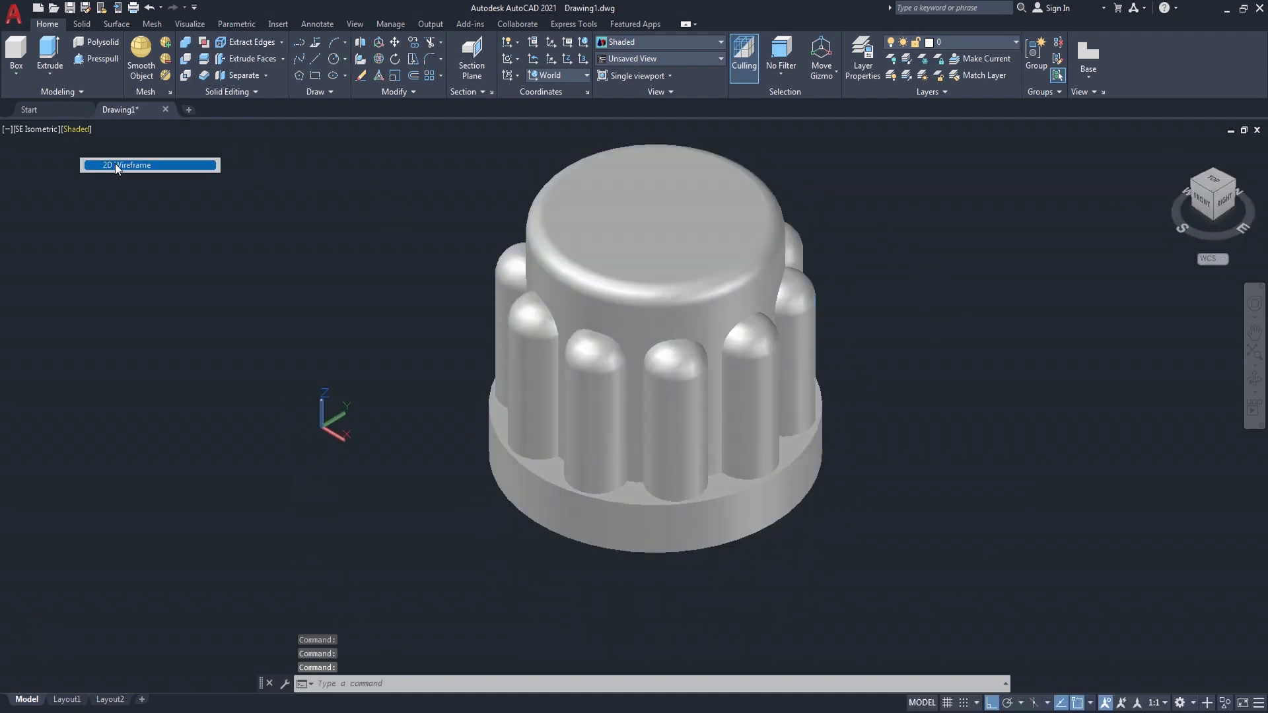
left_click(1254, 378)
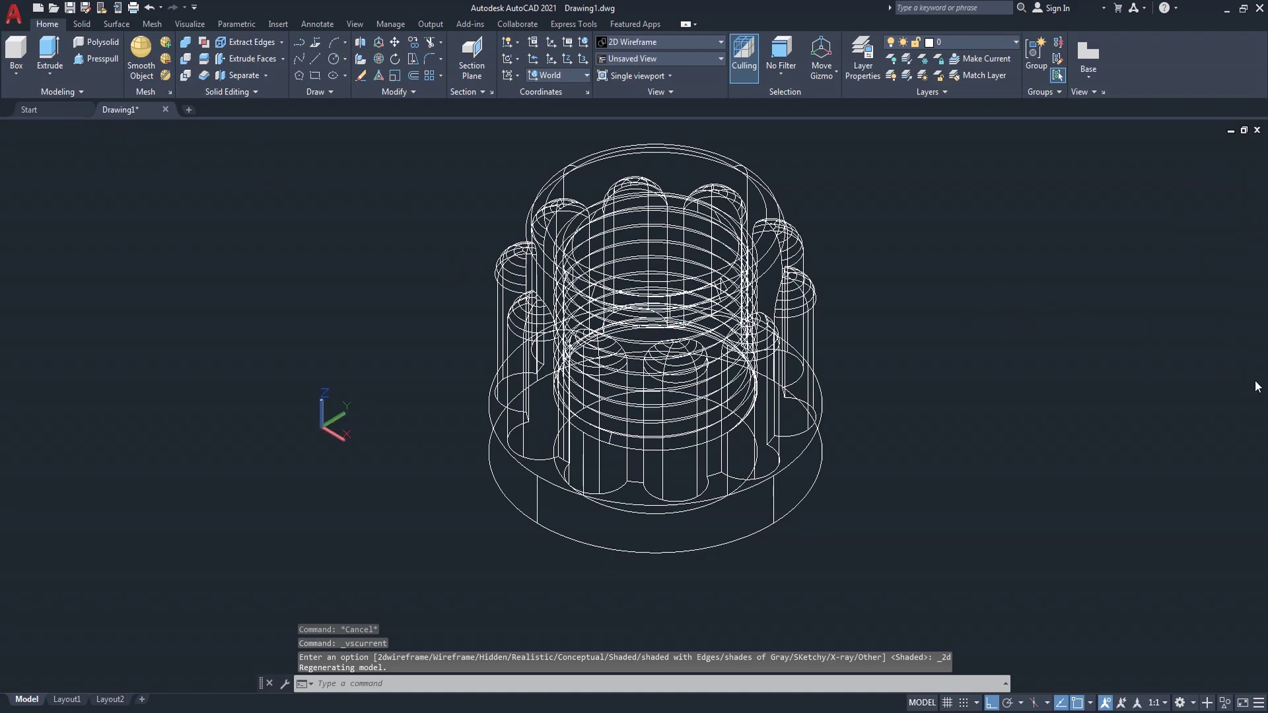
Orbit to a lower angle and draw a 14-diameter circle at the base centre.
mouse_move(929, 447)
left_mouse_down()
mouse_move(923, 383)
mouse_move(789, 419)
left_mouse_up()
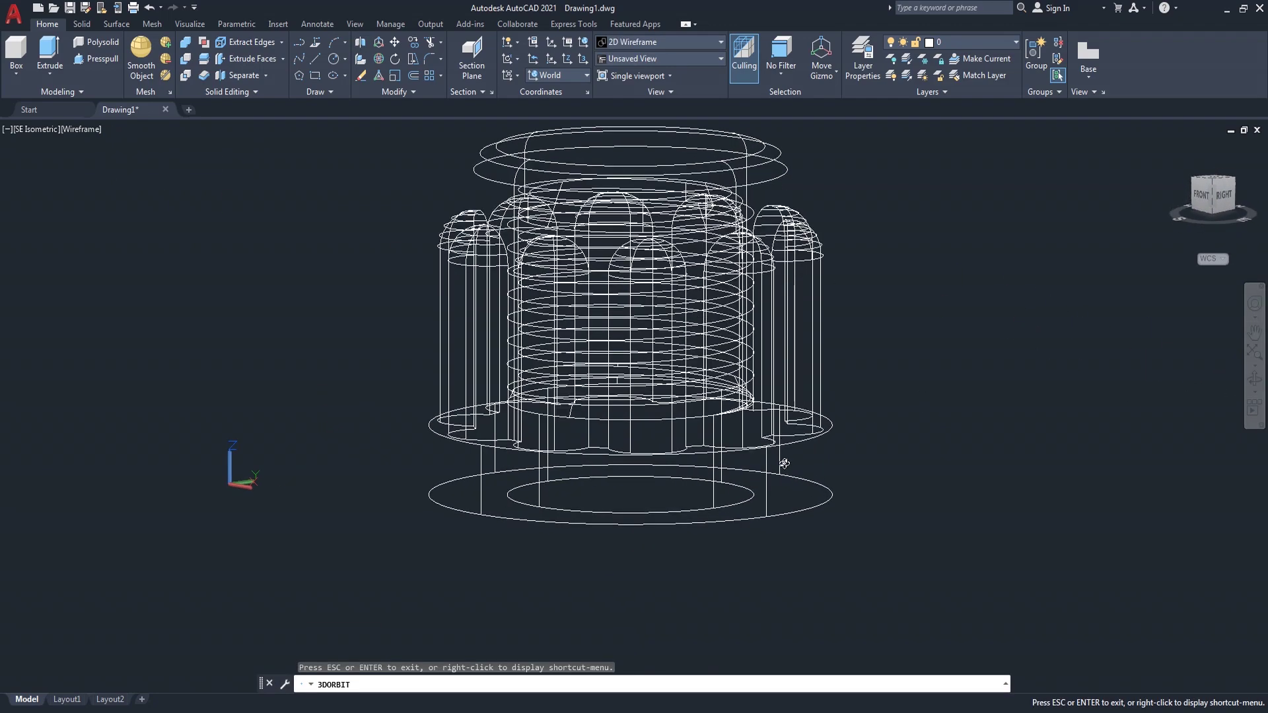
right_click(792, 418)
left_click(935, 387)
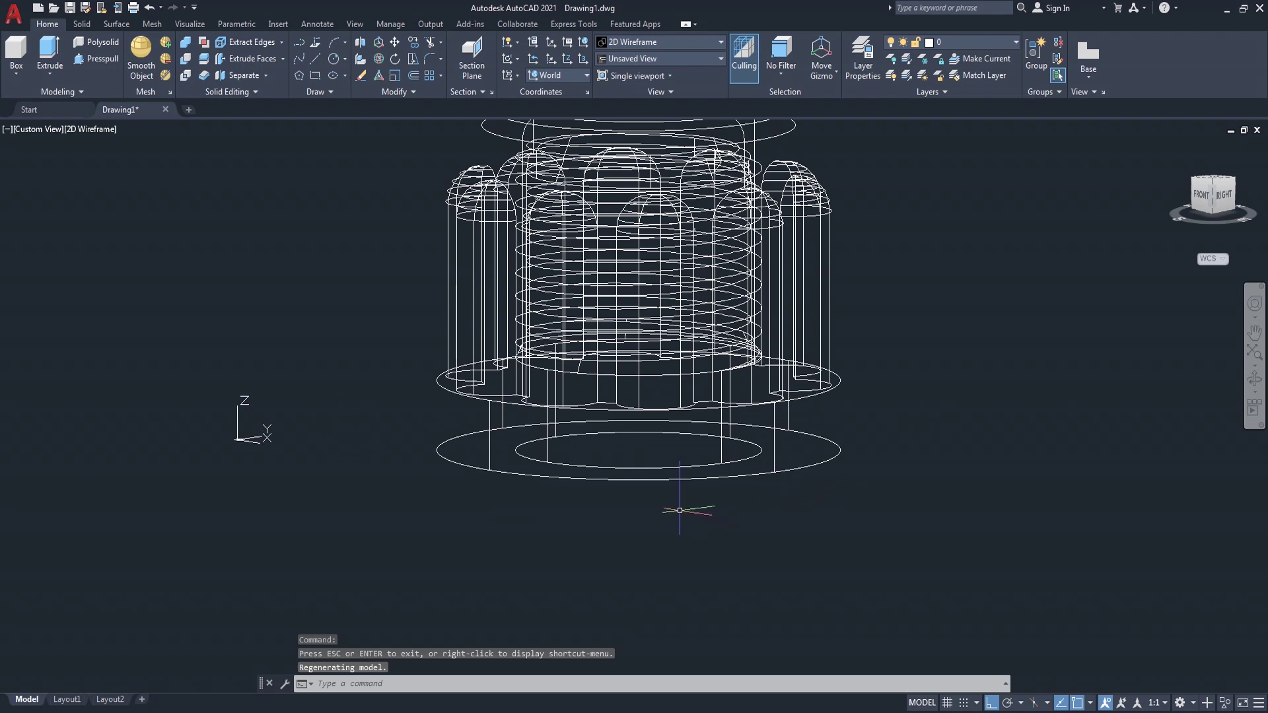
type("C")
key("Return")
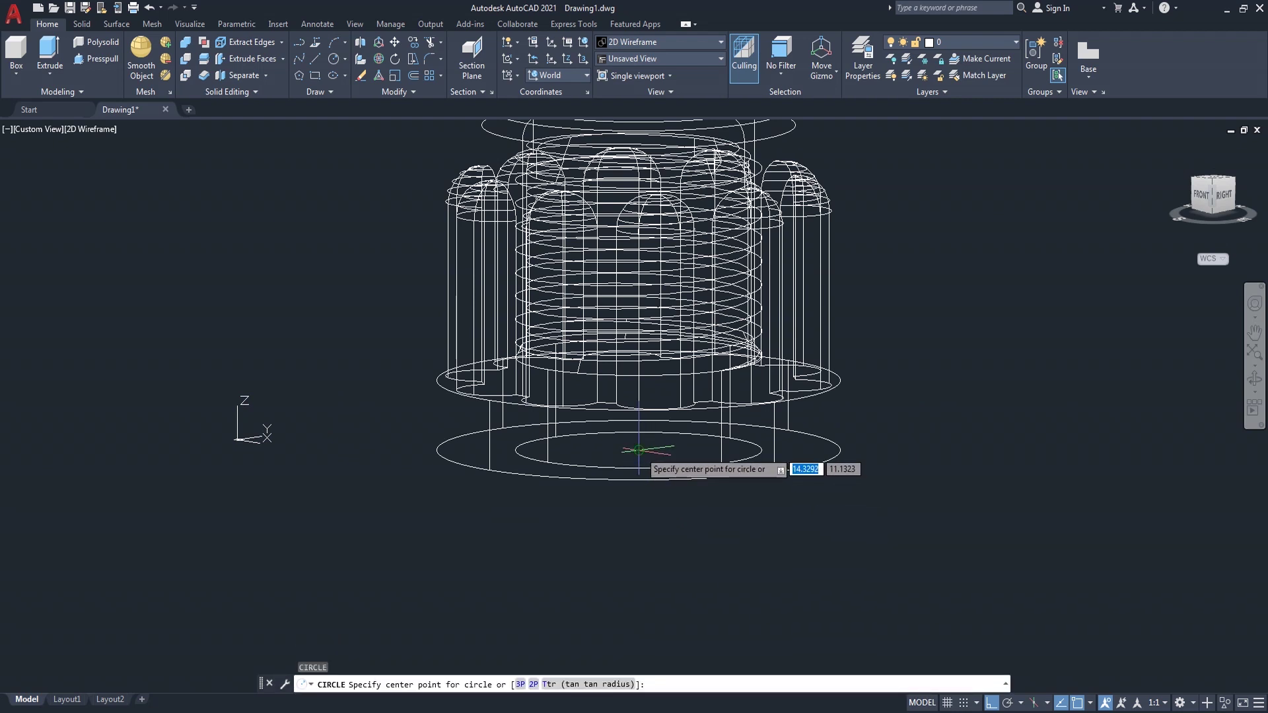
left_click(639, 450)
type("D")
key("Return")
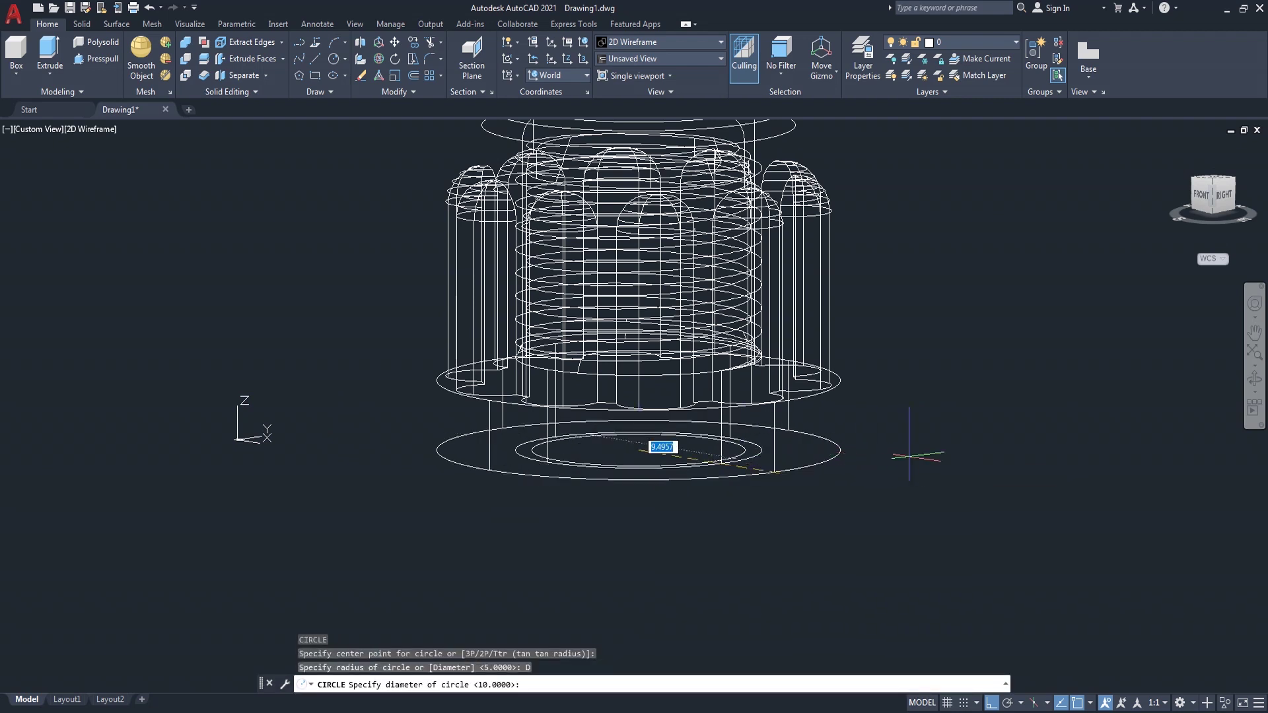
key("Return")
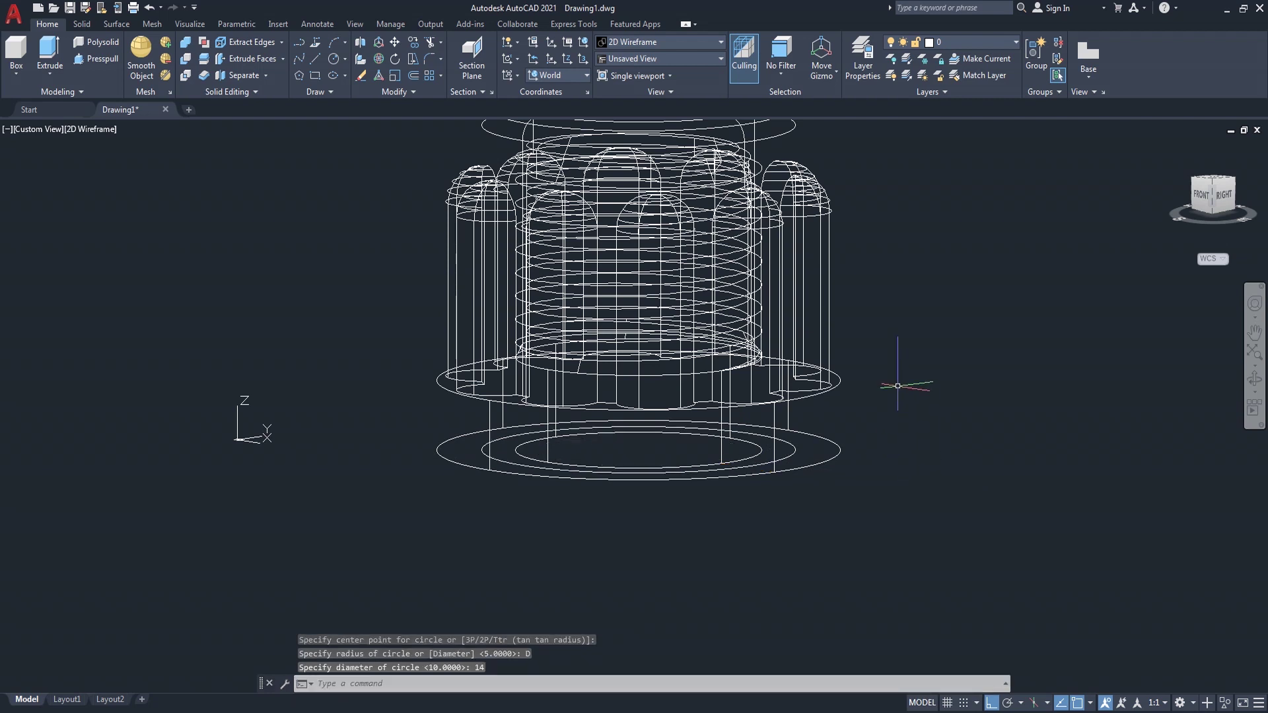
Draw a concentric 11-diameter circle at the base centre and select it for isolation.
right_click(896, 368)
left_click(938, 377)
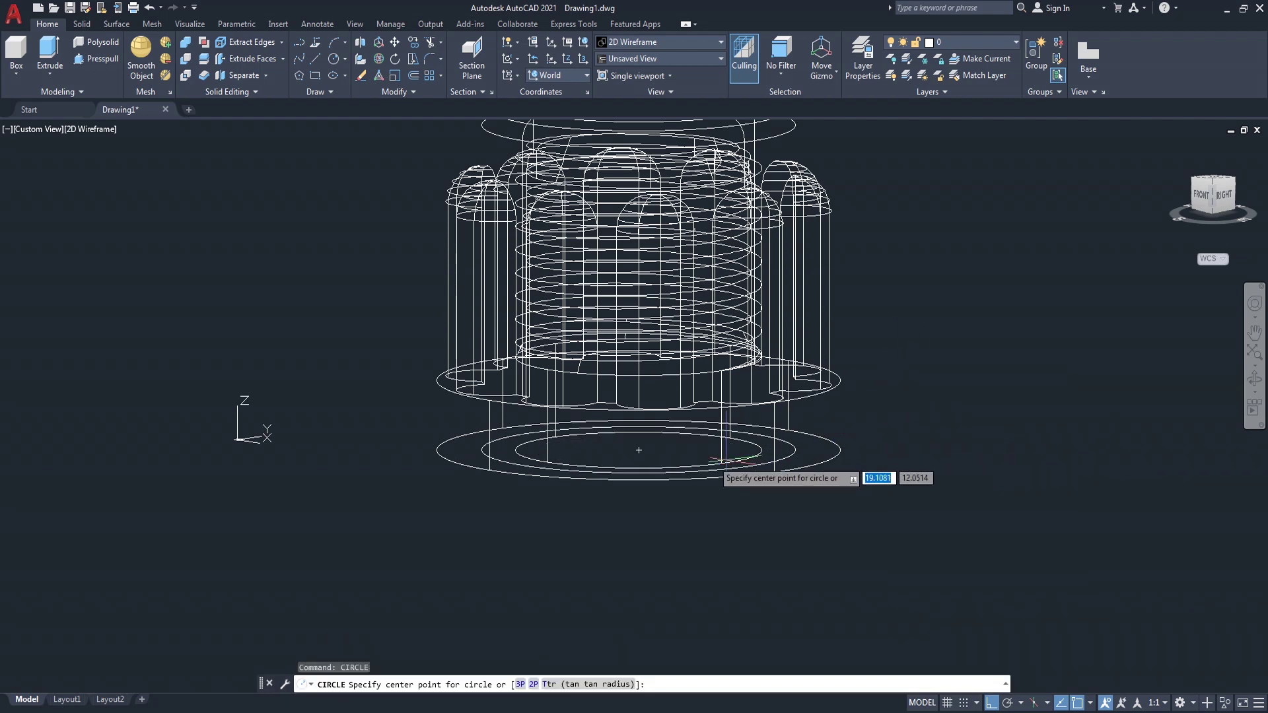
left_click(639, 450)
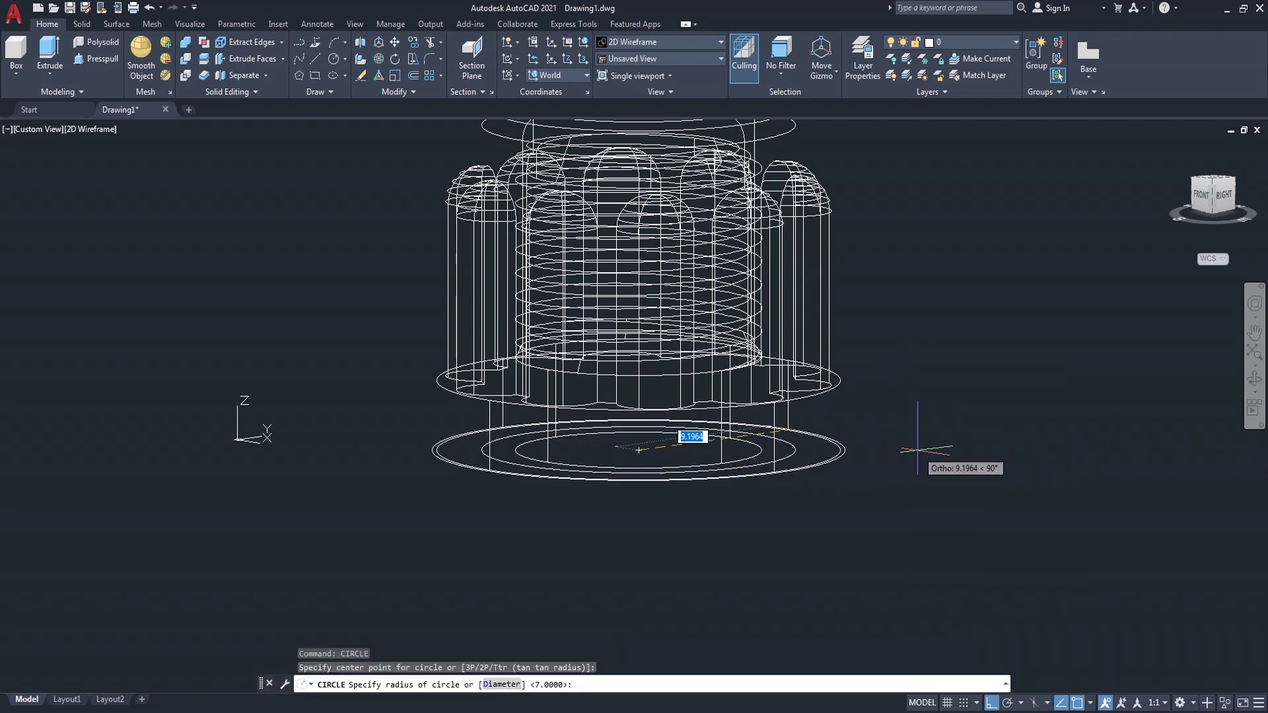
type("d")
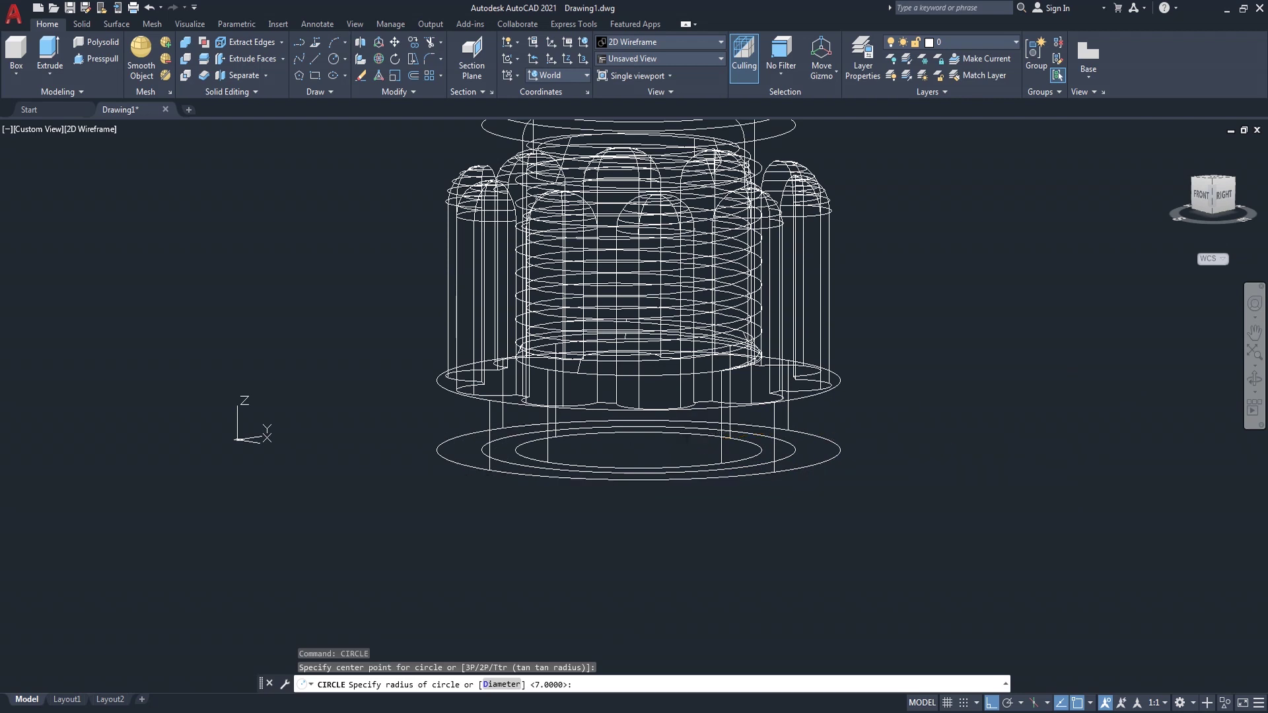
key("Return")
key("Return")
scroll(911, 443, "down", 1)
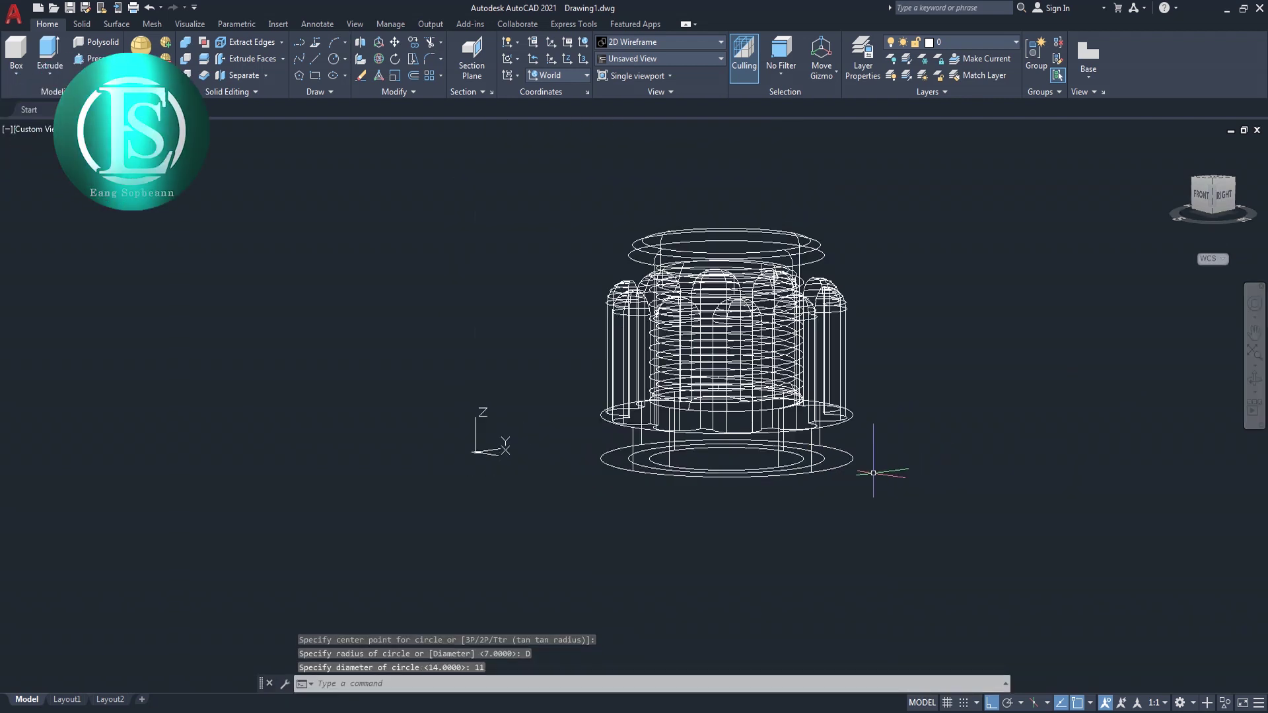
scroll(881, 396, "up", 1)
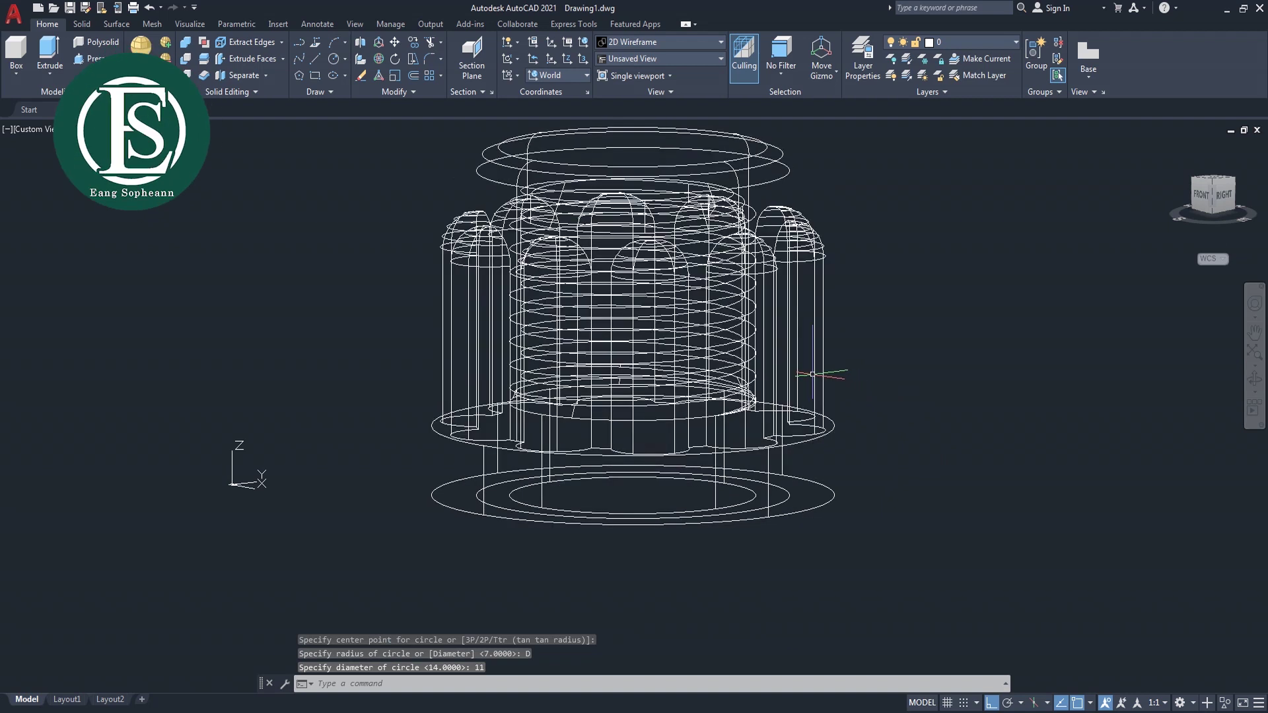
left_click(817, 373)
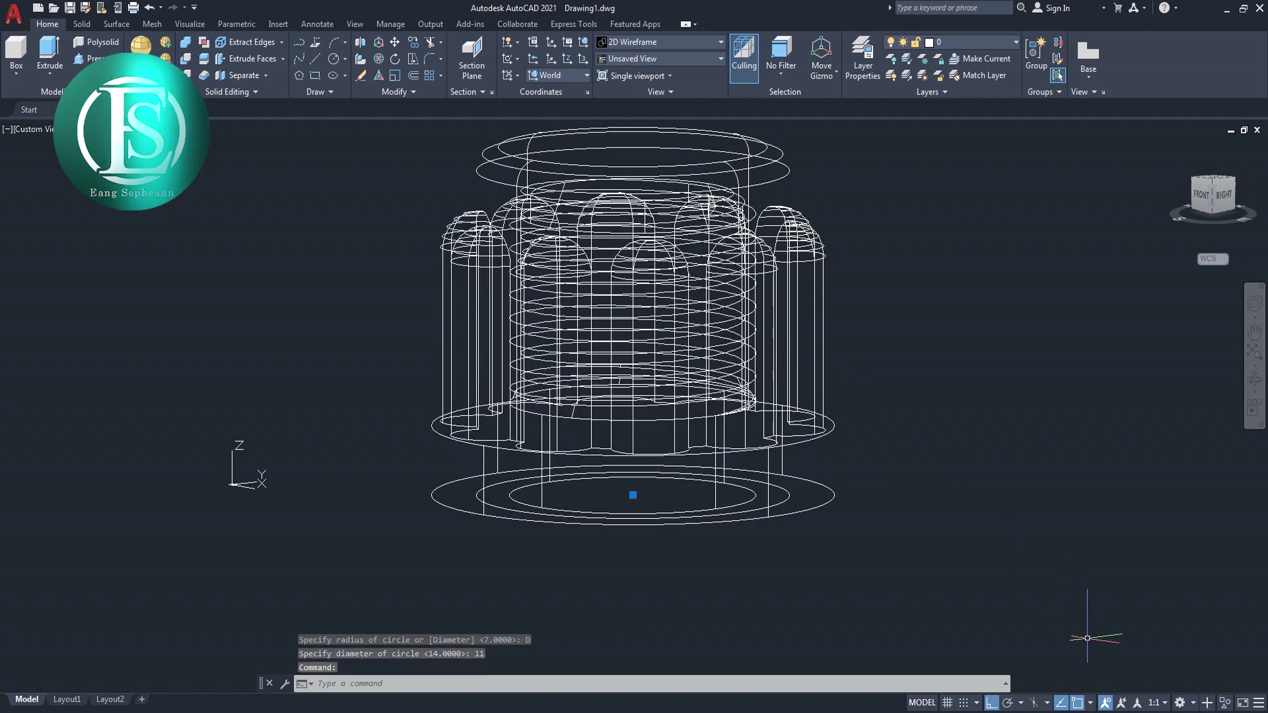
left_click(1225, 703)
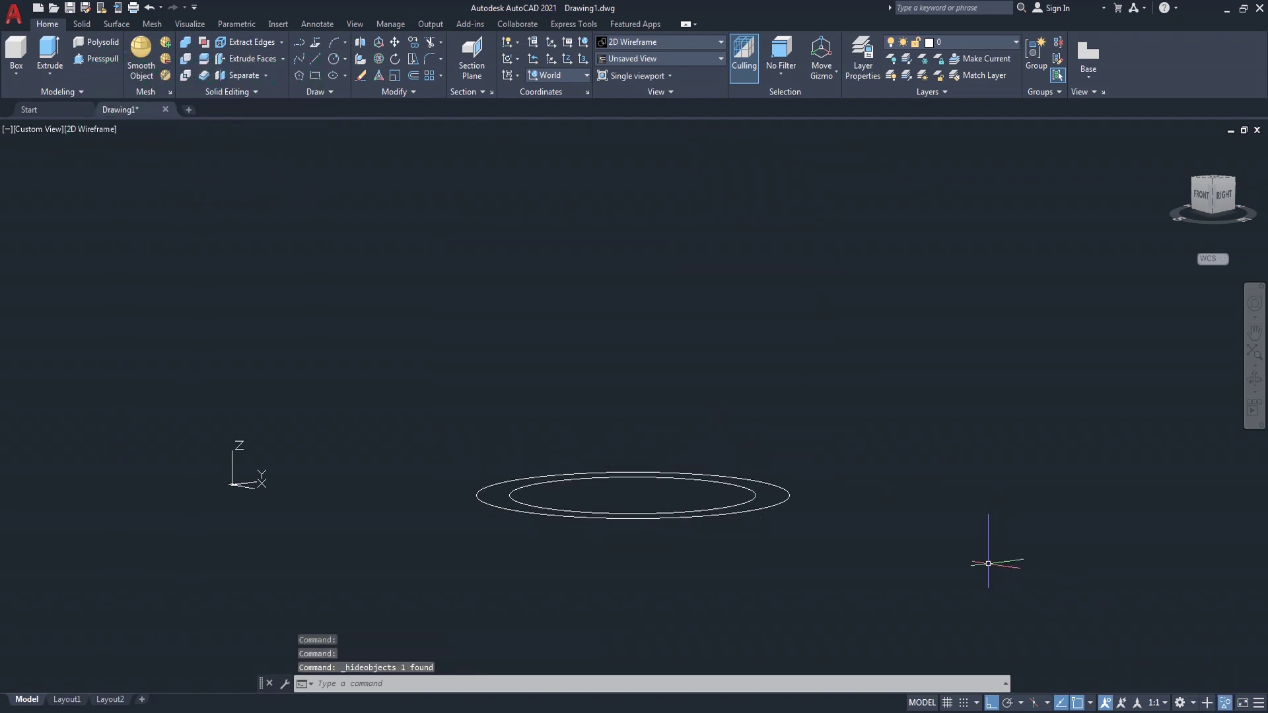
In Top view, draw a polyline centre line from the circle centre to the outer circle's top.
left_click(1217, 183)
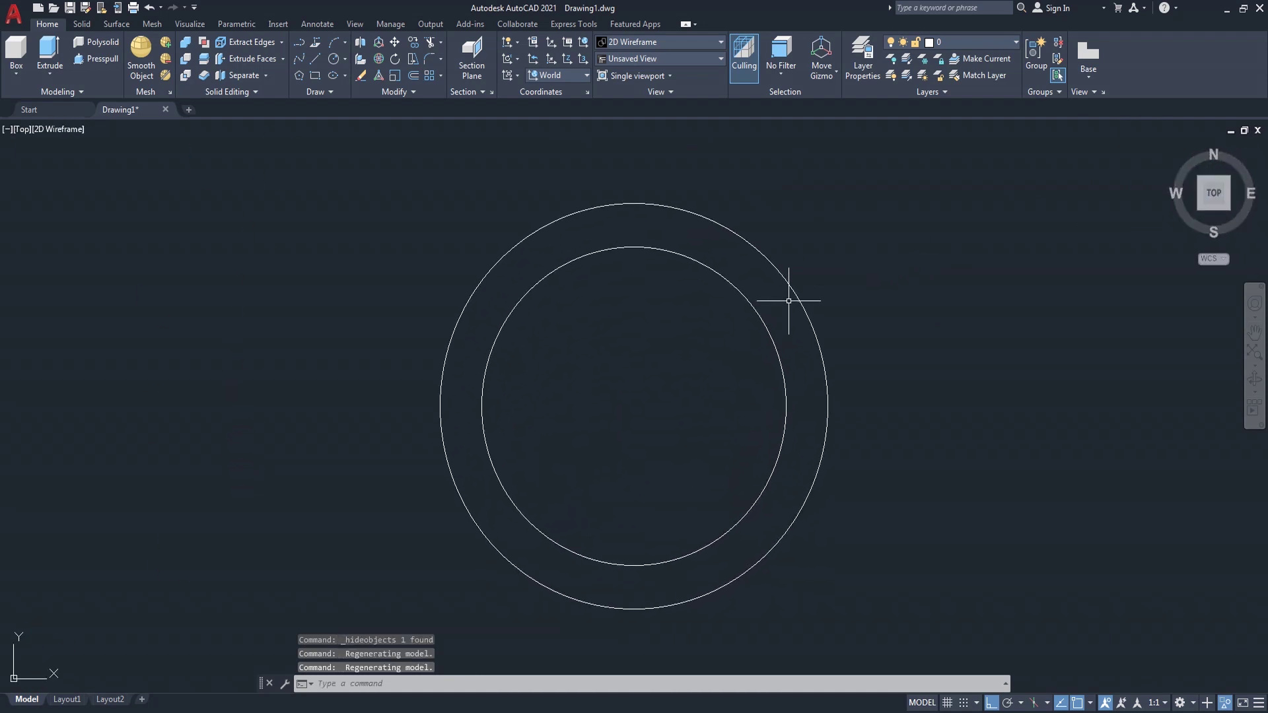
type("pl")
key("Return")
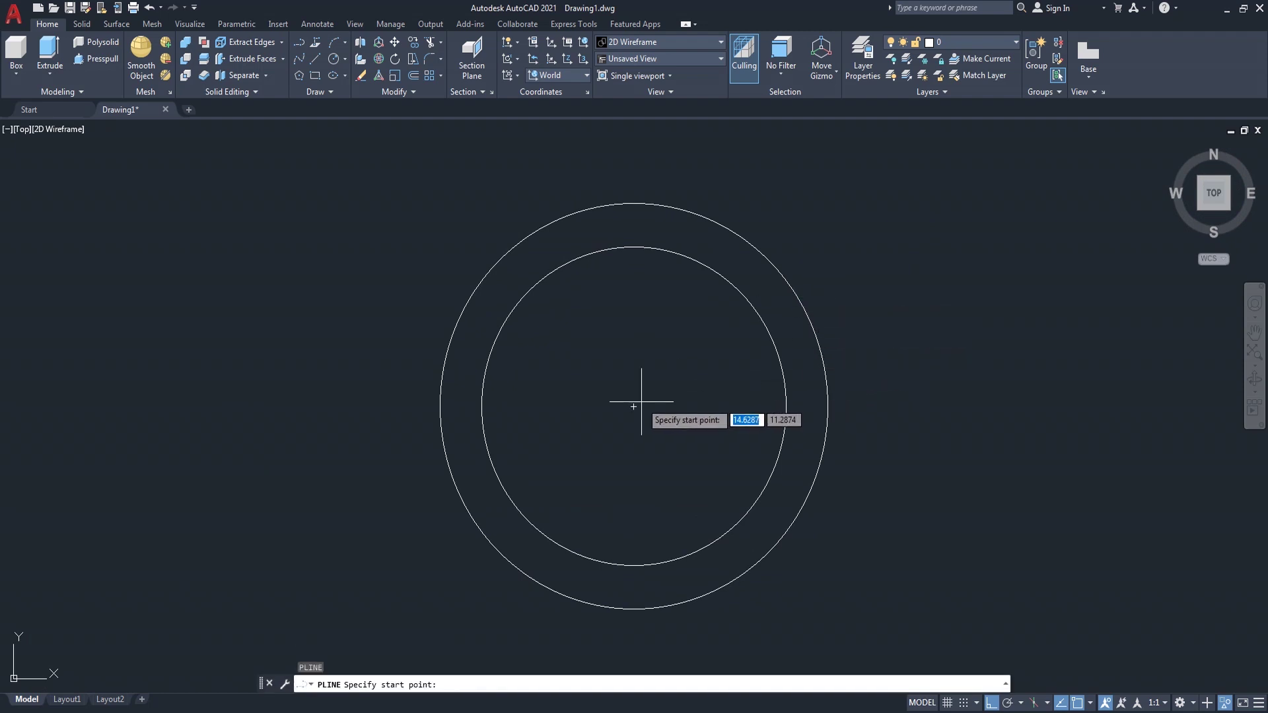
left_click(634, 407)
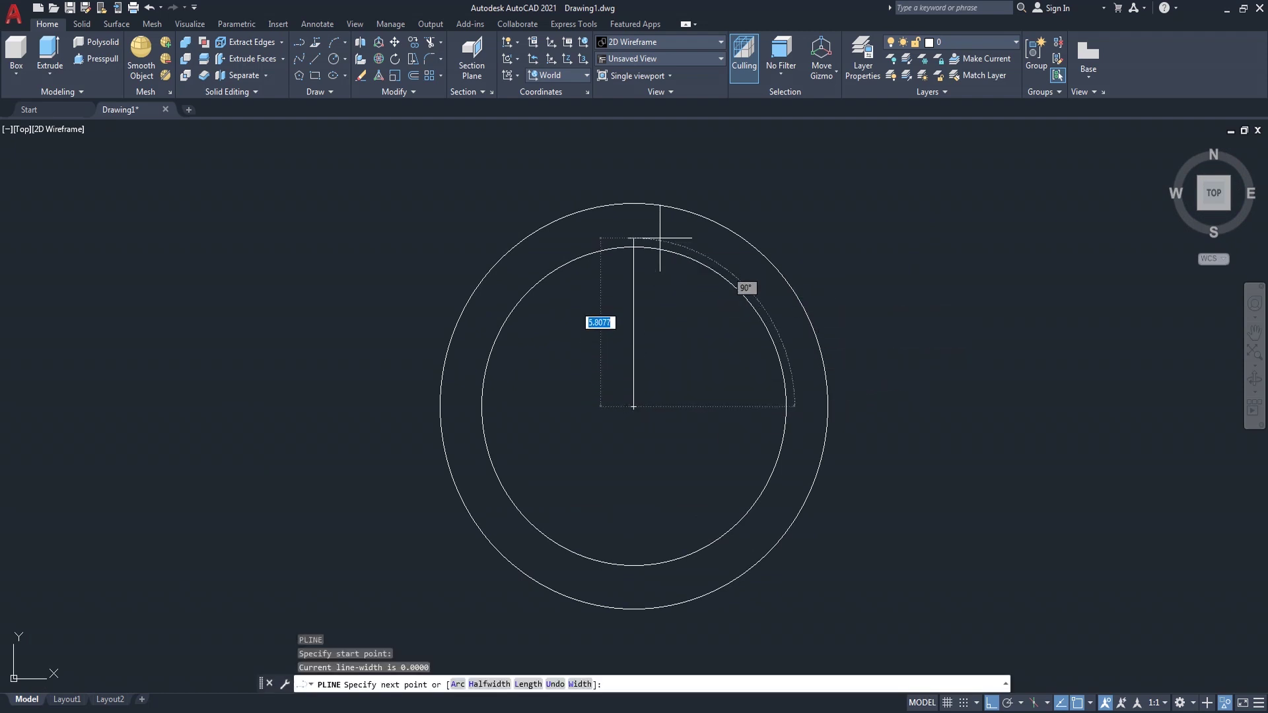
left_click(633, 202)
key("Return")
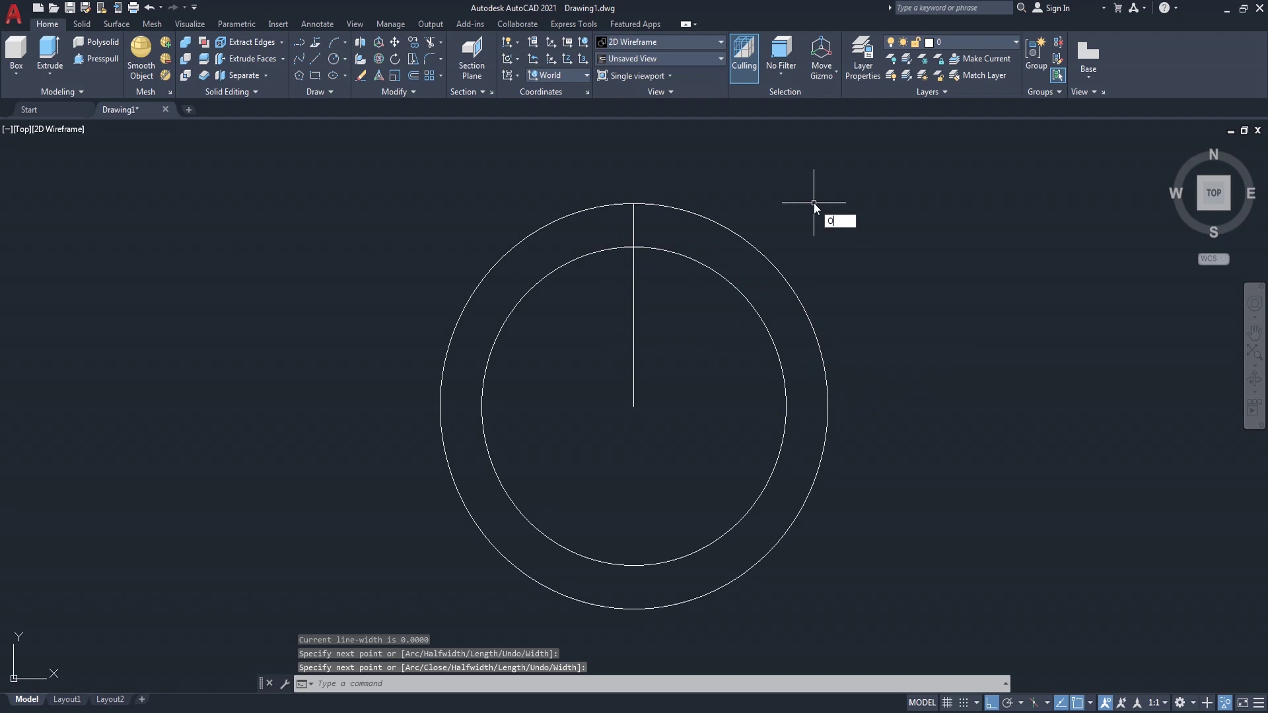
Offset the centre line 1.5 to both the right and left sides.
key("Return")
type("1.5")
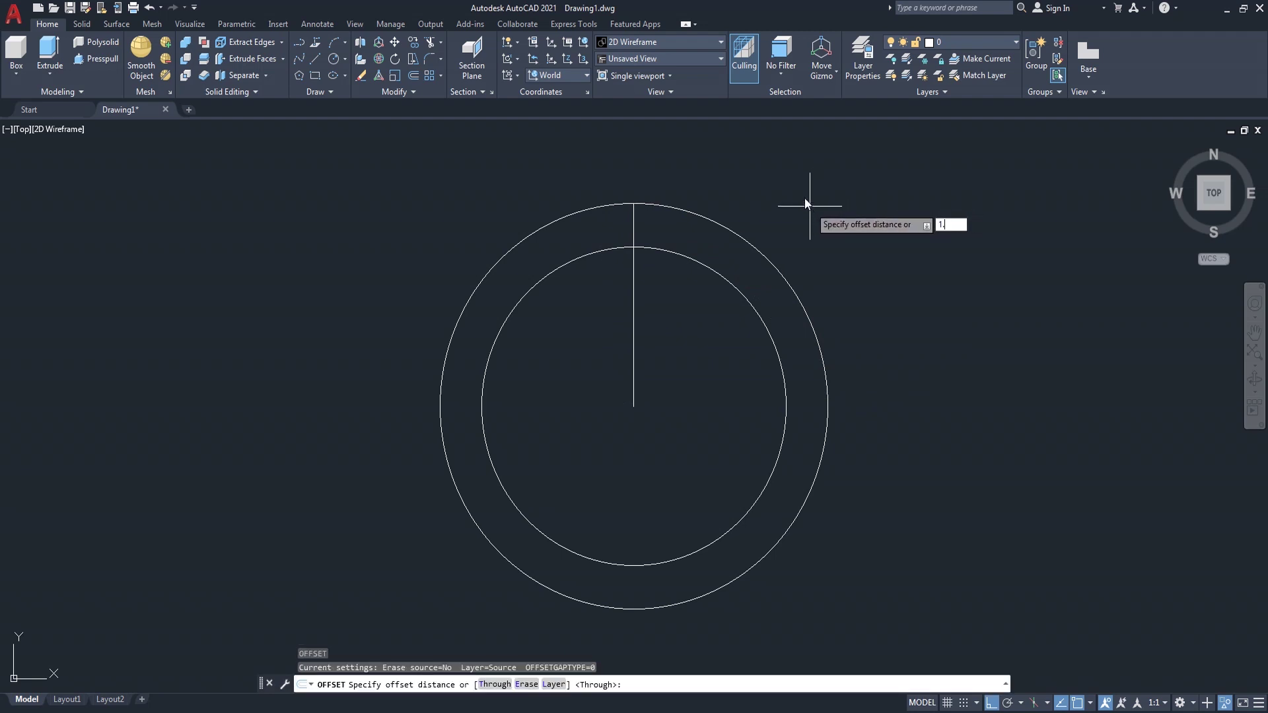
key("Return")
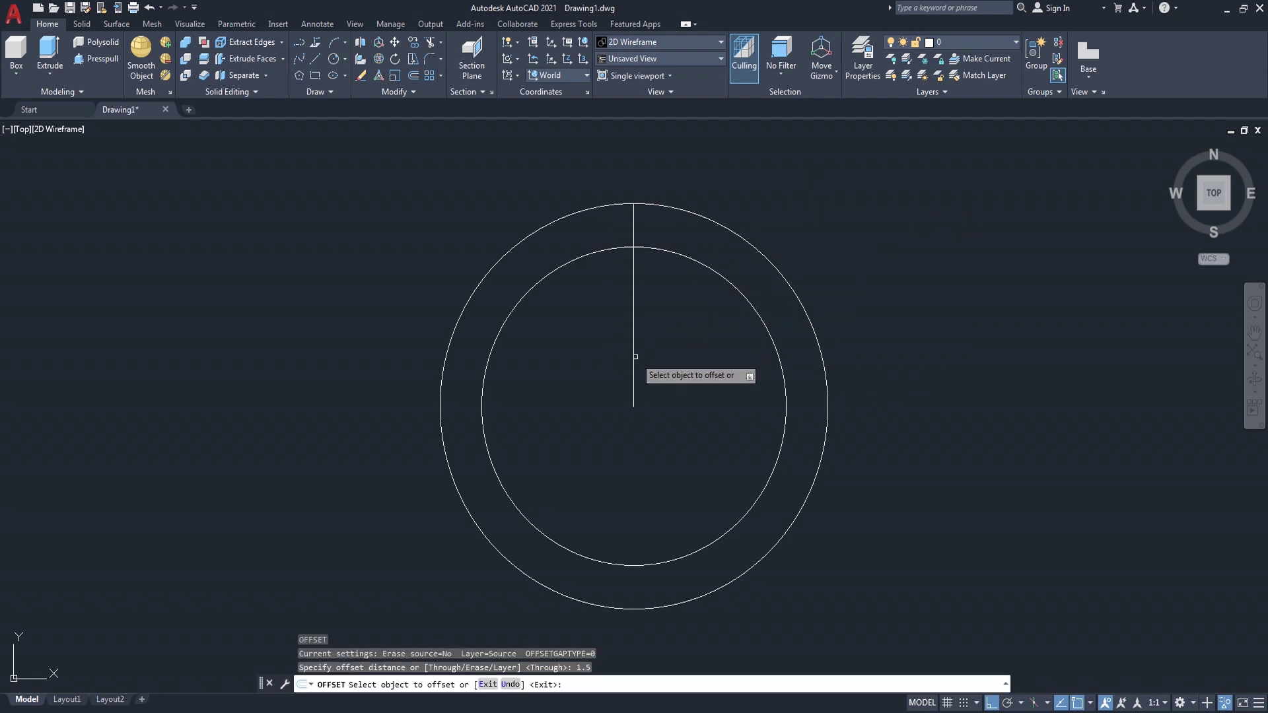
left_click(633, 363)
left_click(634, 338)
left_click(580, 349)
key("Return")
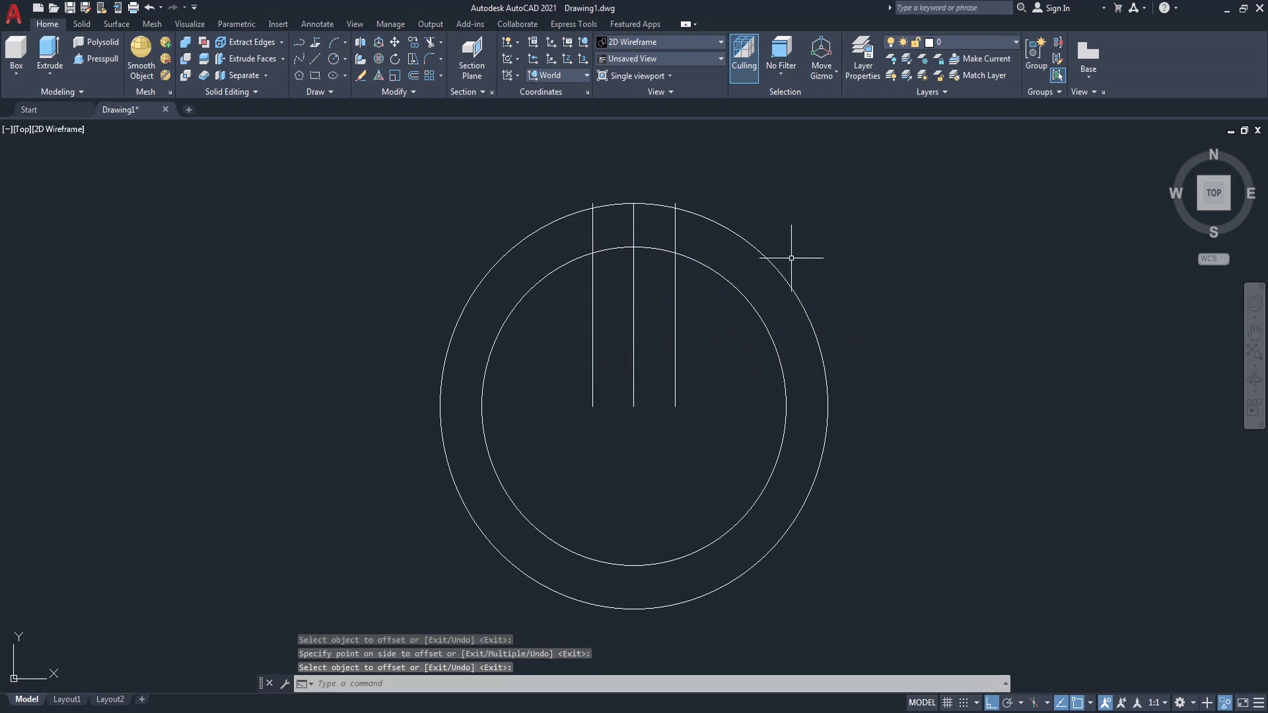
type("PL")
Draw a diagonal polyline from the circle centre to the left offset line's top.
key("Return")
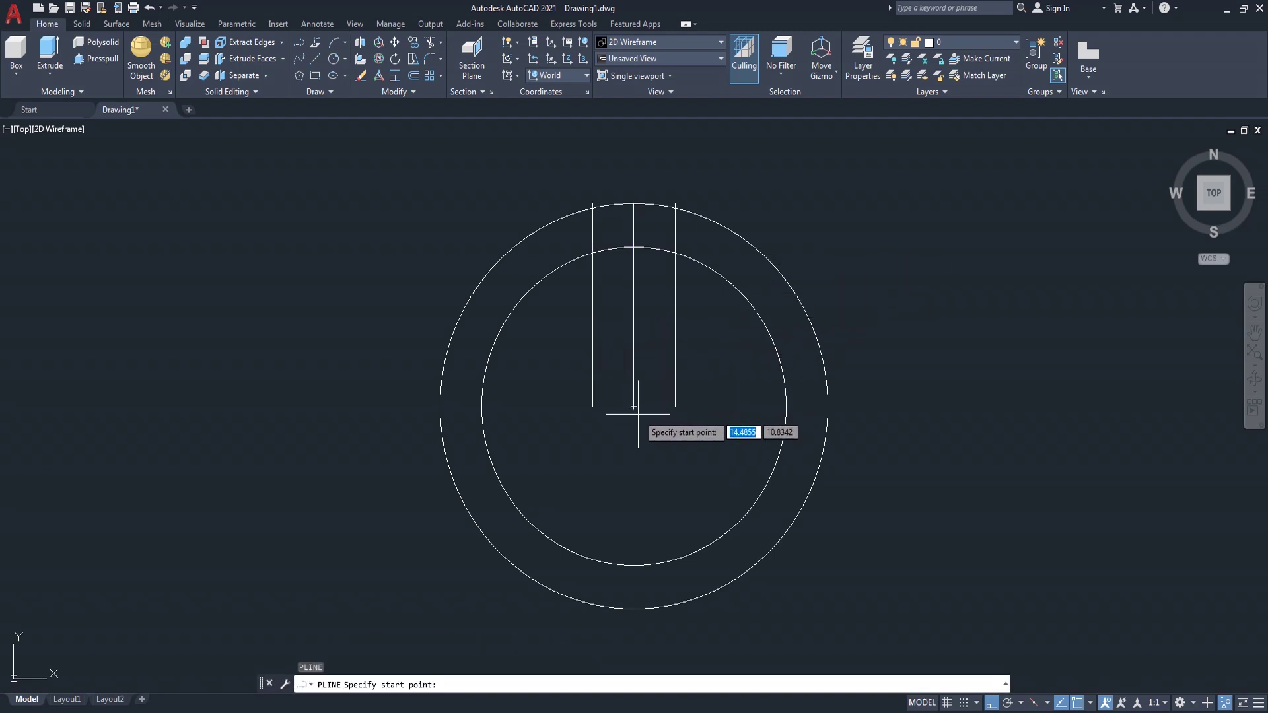
left_click(633, 407)
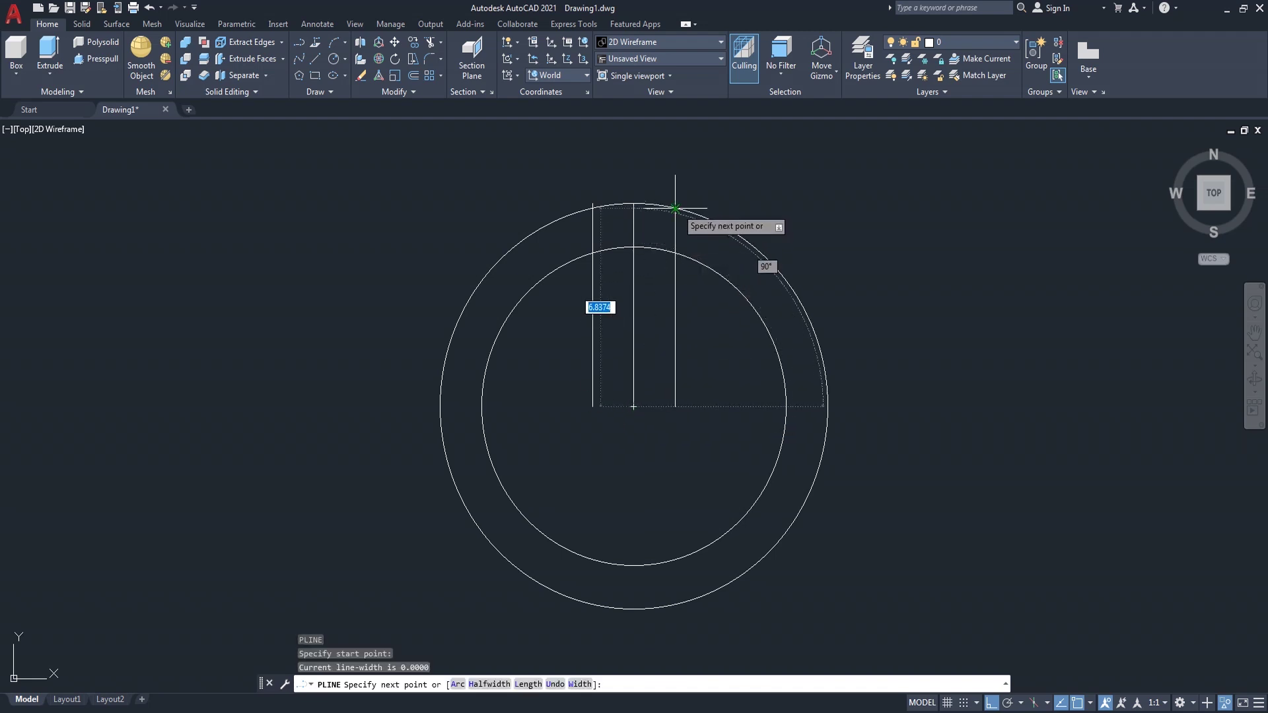
key("Escape")
key("Return")
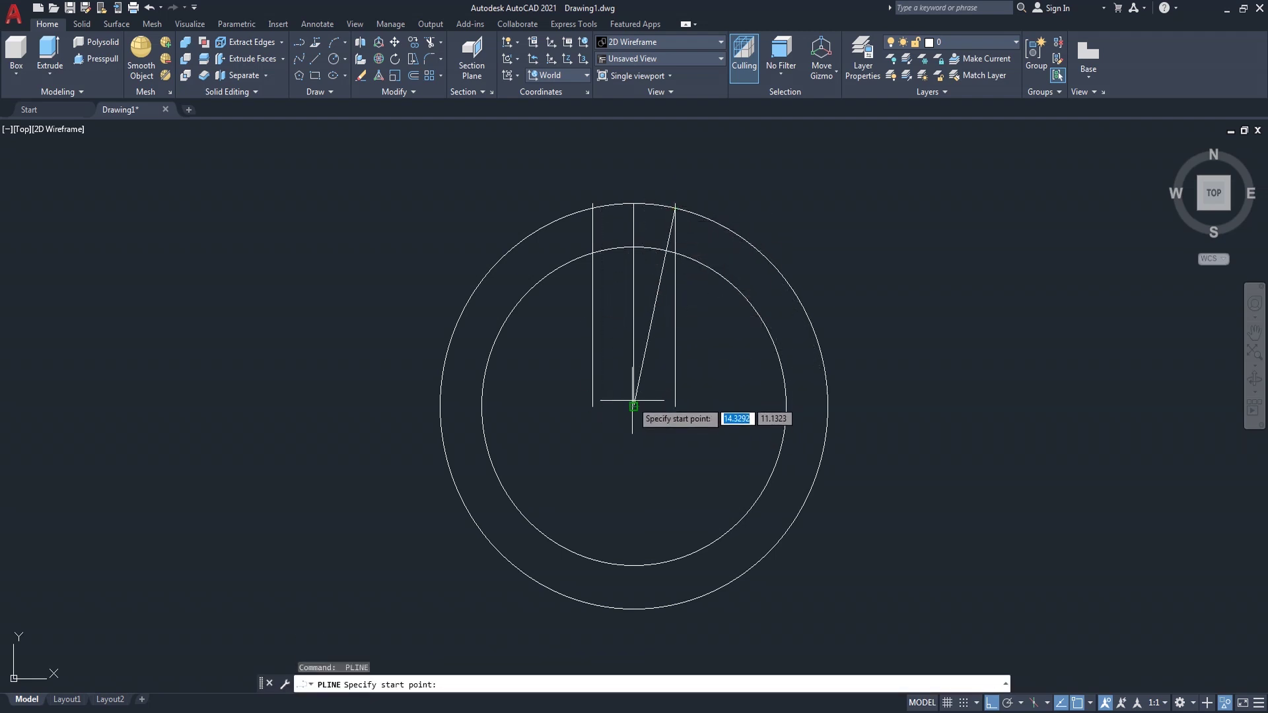
left_click(634, 407)
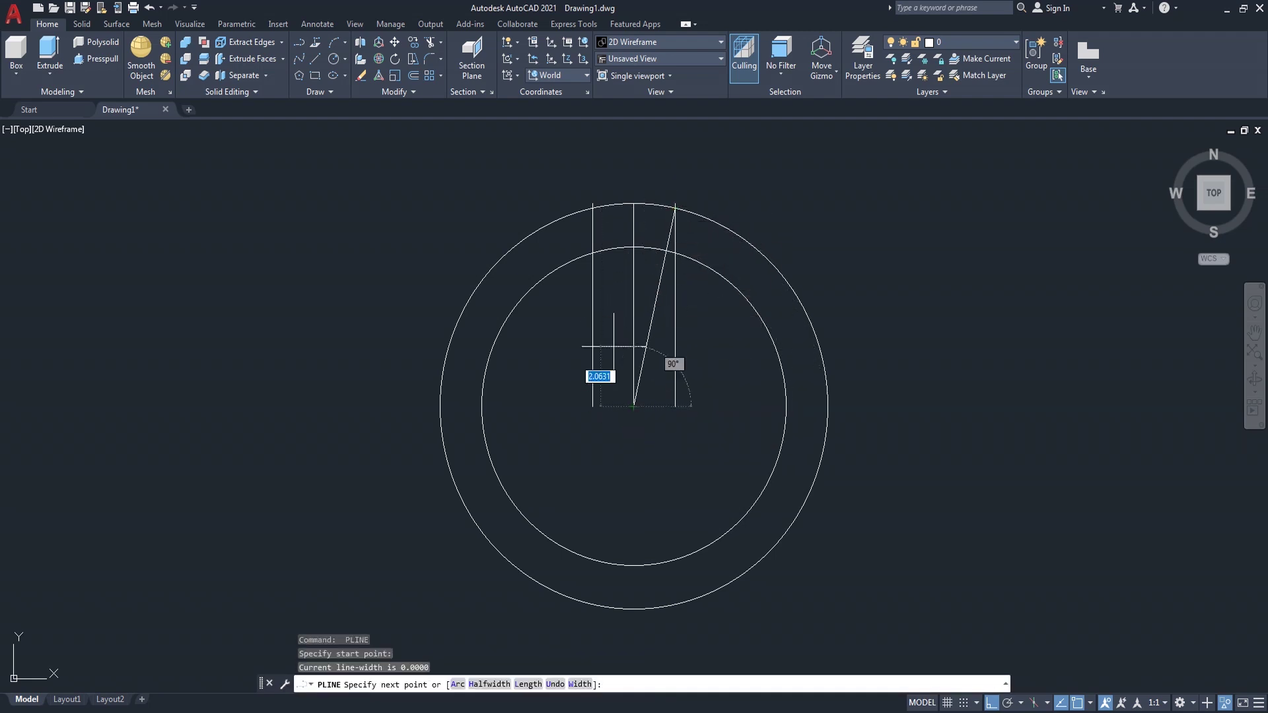
left_click(592, 208)
key("Return")
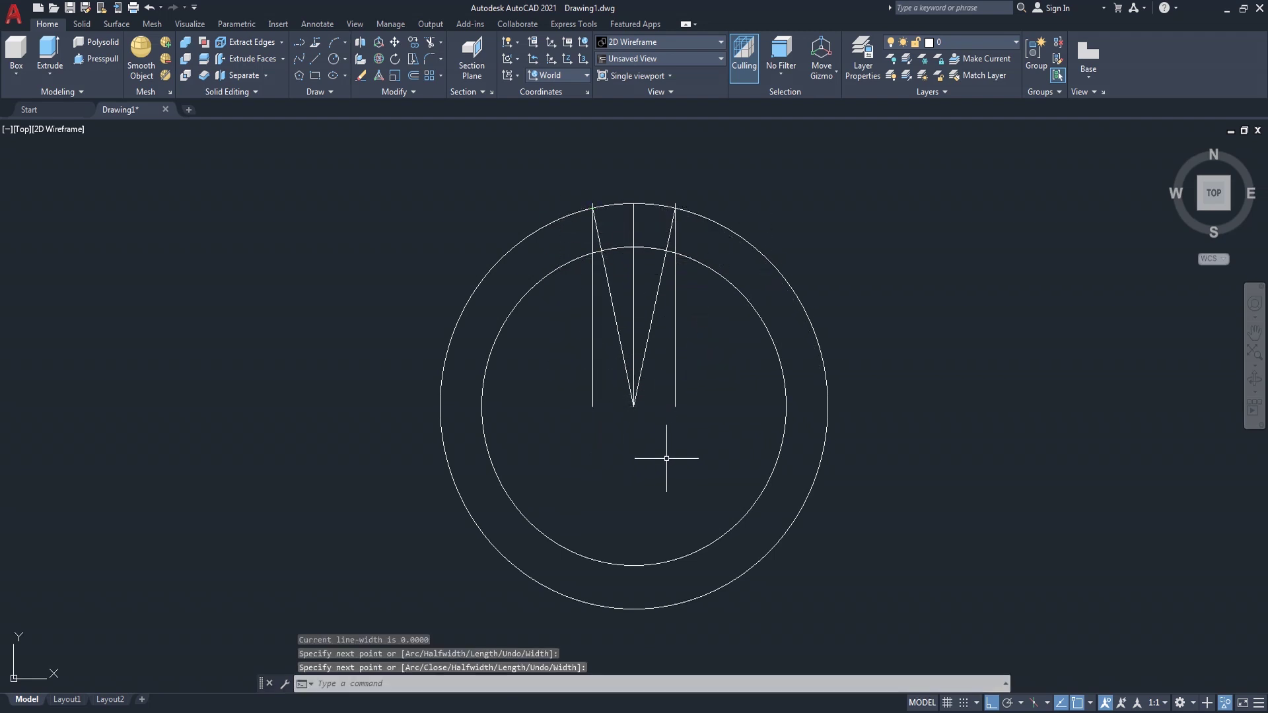
type("TR")
Trim the lines away inside the inner circle.
key("Return")
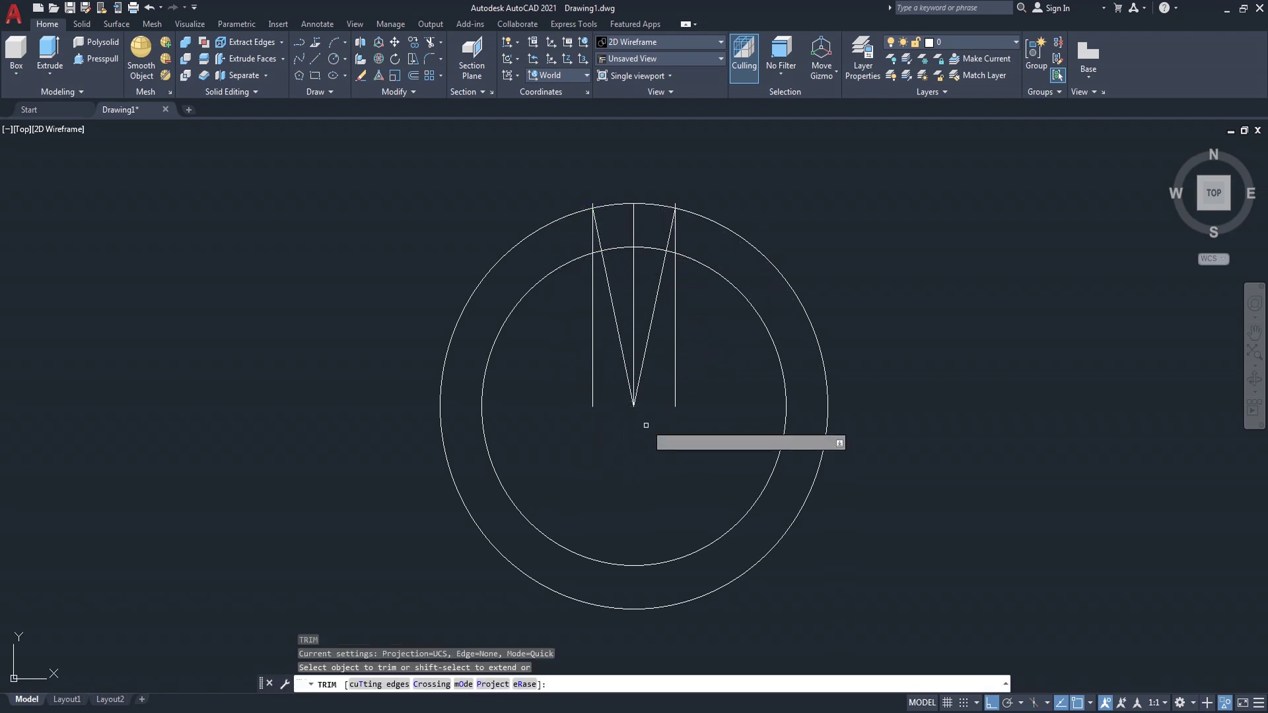
left_click(656, 386)
left_click(619, 401)
key("Return")
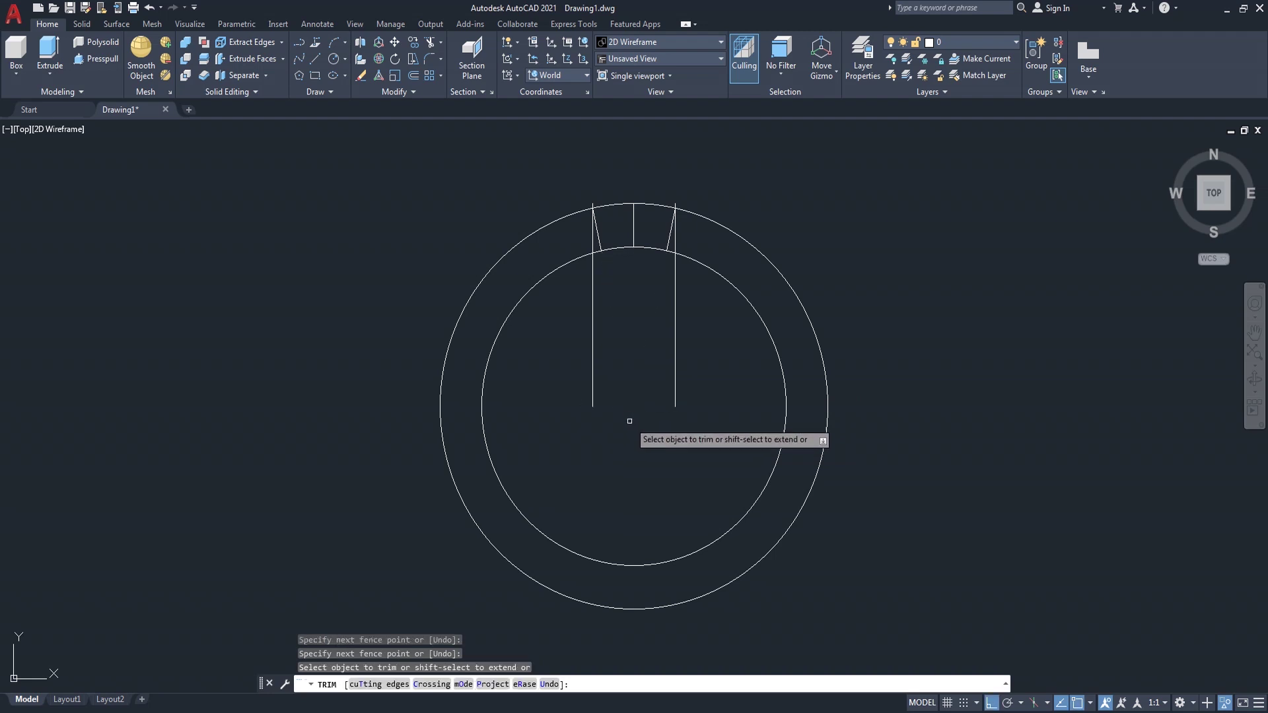
key("Escape")
Erase the two leftover vertical lines and the leftover centre line.
type("e")
key("Return")
left_click(708, 356)
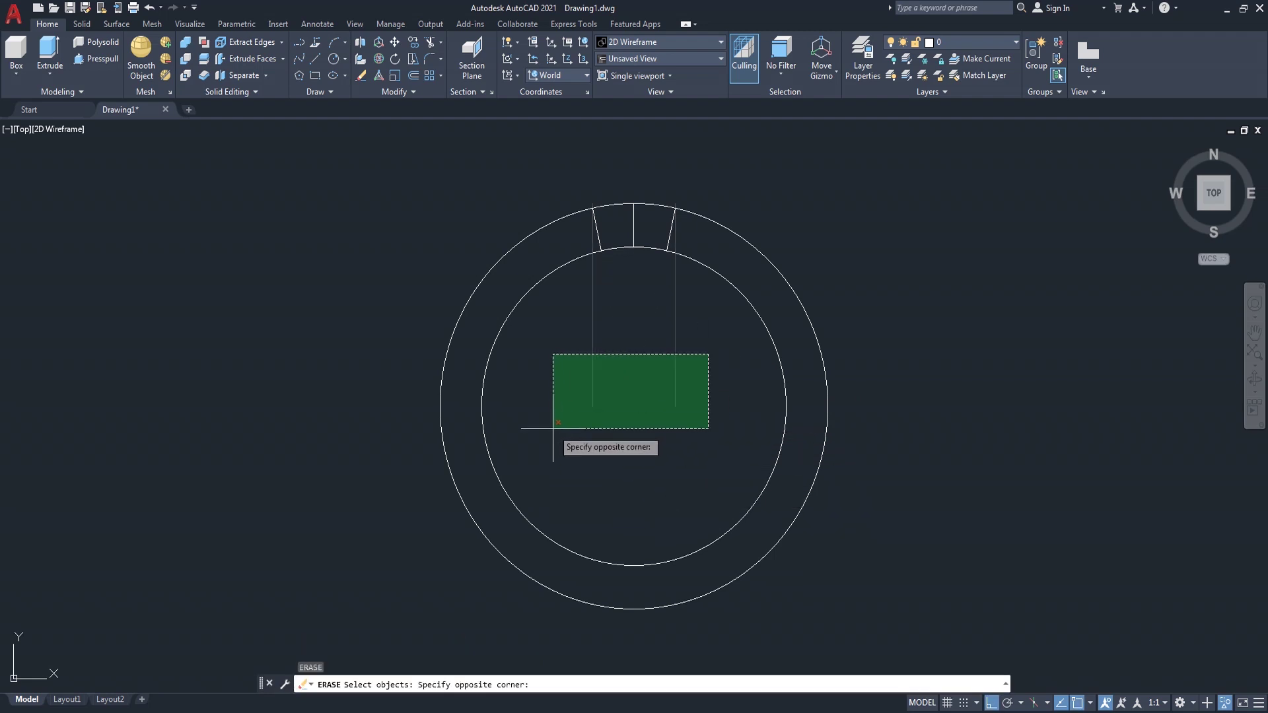
left_click(555, 431)
key("Return")
key("Return")
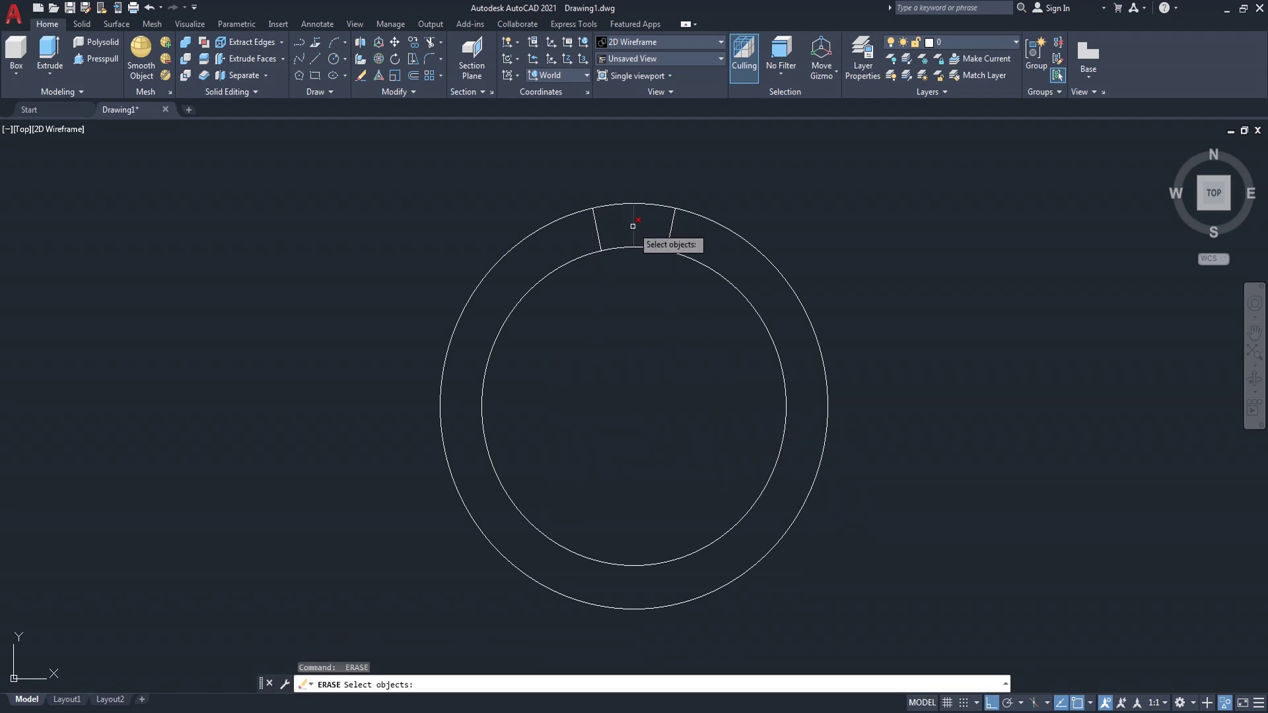
left_click(633, 226)
scroll(650, 221, "up", 2)
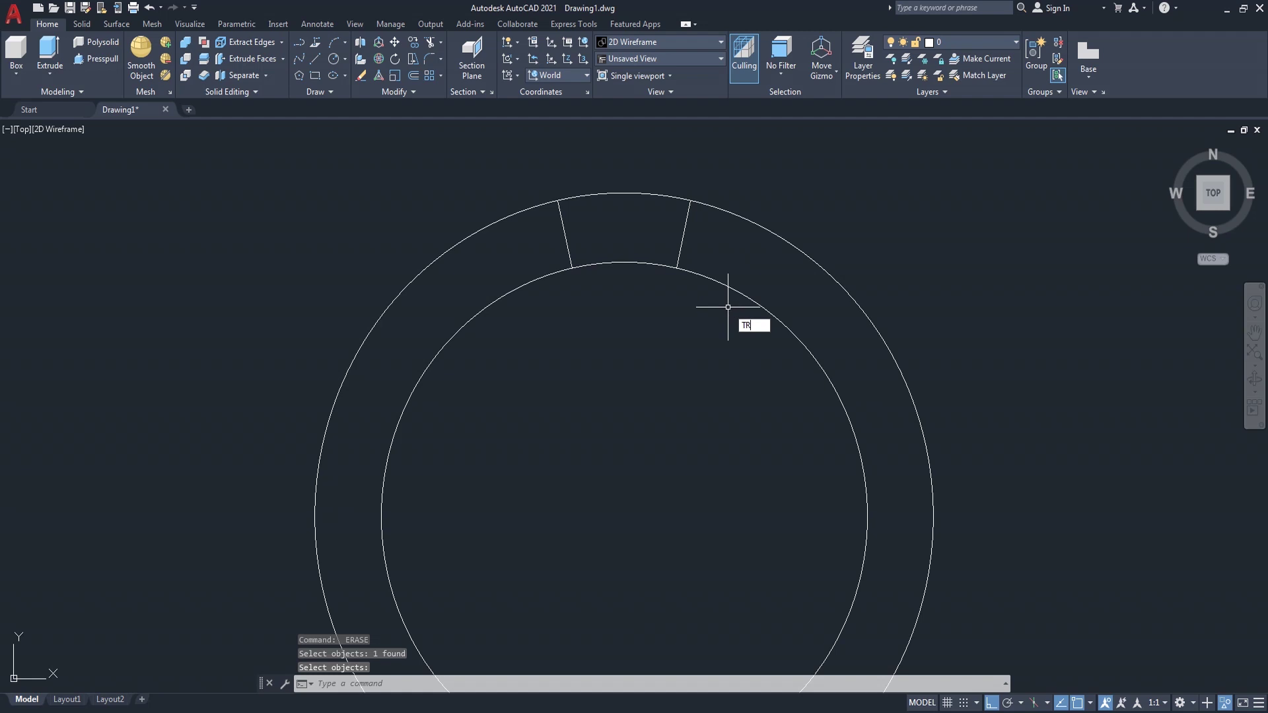
Trim away the circles and join the two edges and two arcs into one polyline.
key("Return")
left_click_drag(818, 232, 744, 380)
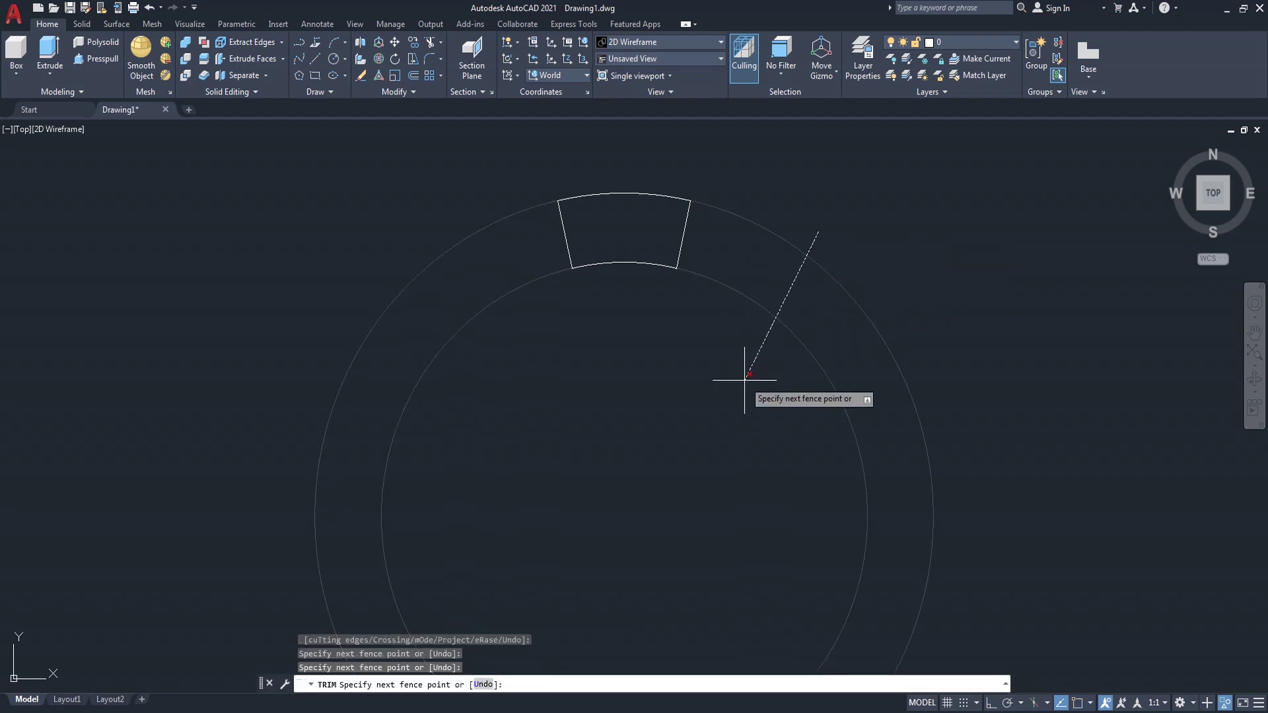
key("Return")
type("J")
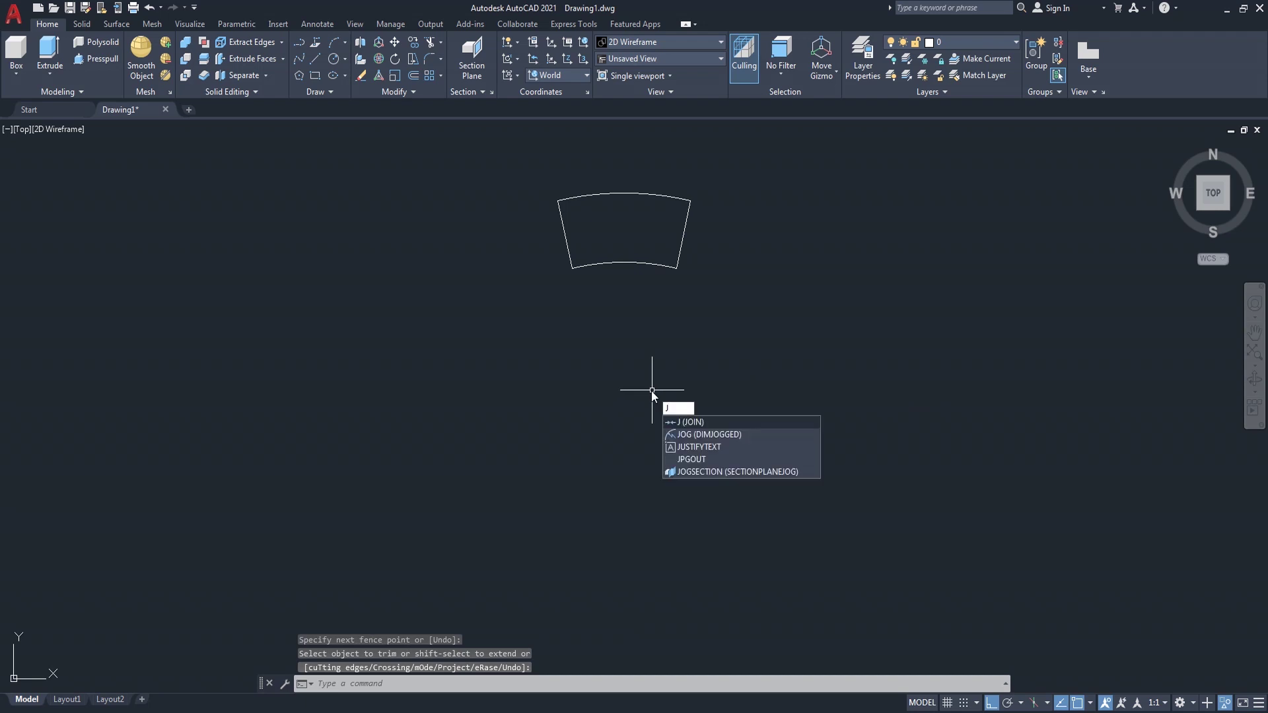
key("Return")
left_click(687, 222)
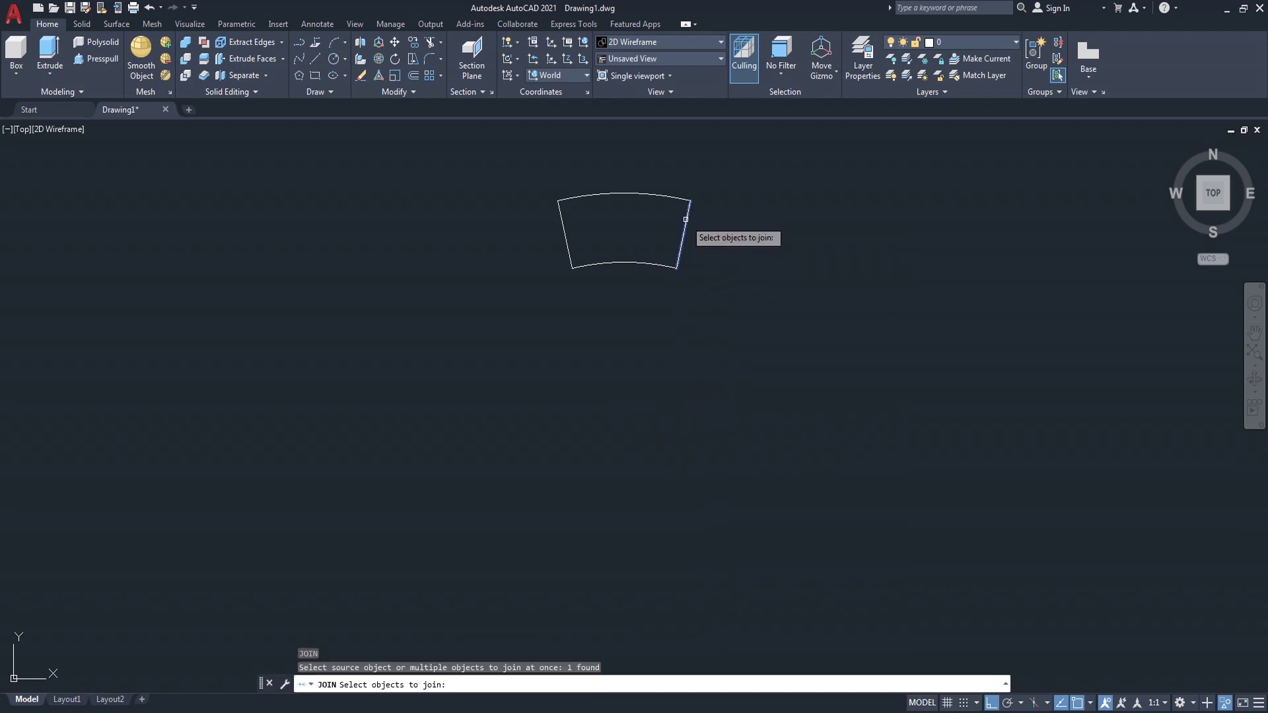
left_click(679, 196)
left_click(570, 249)
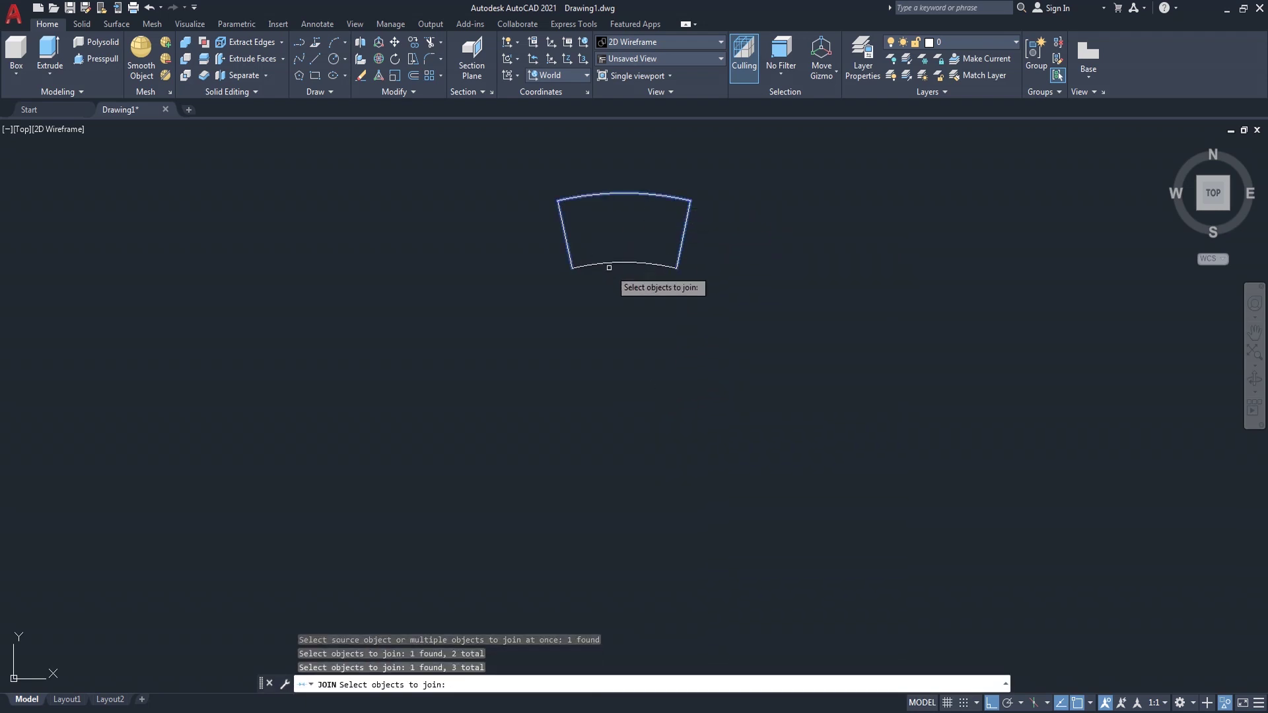
left_click(622, 262)
key("Return")
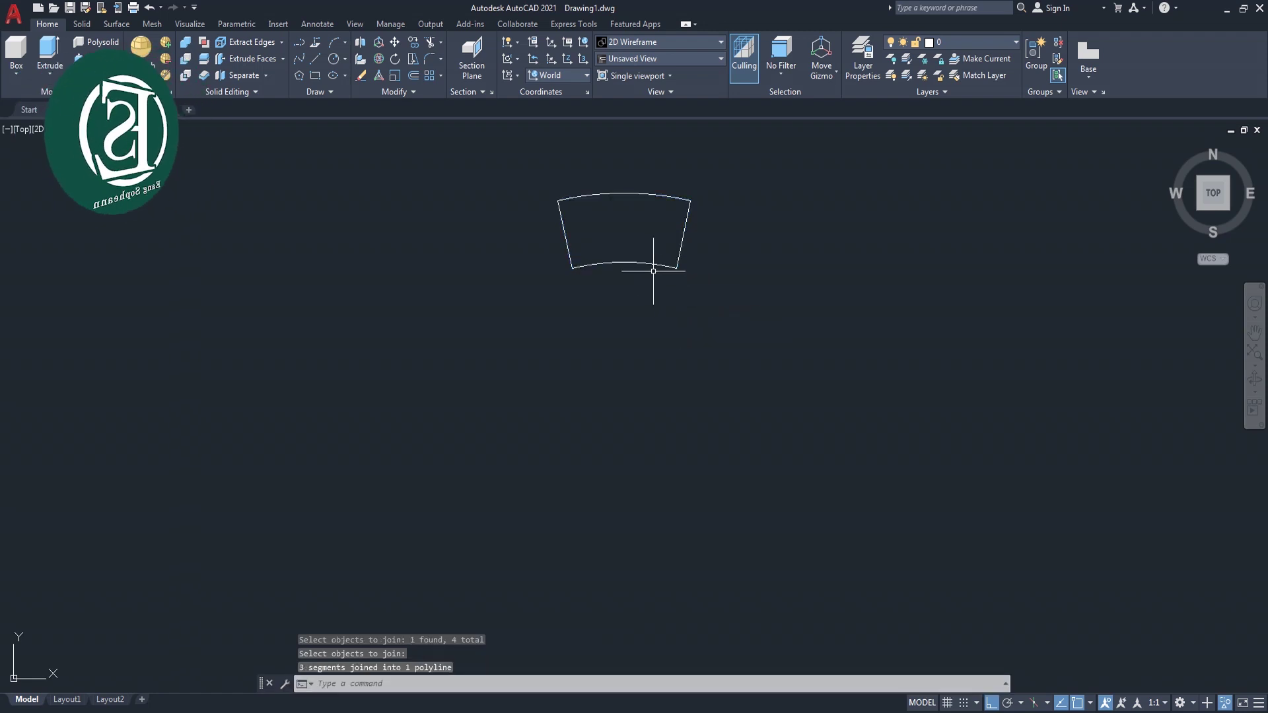
left_click(1198, 208)
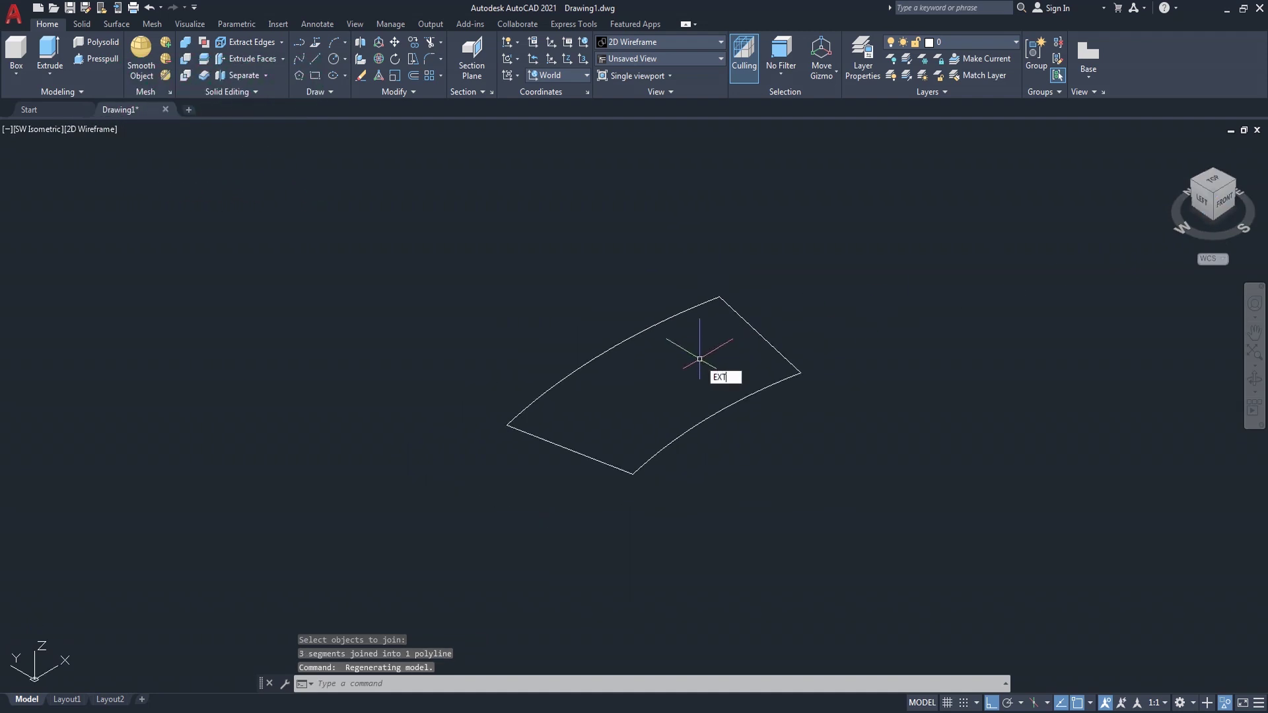
Extrude the notch profile 1 unit high.
key("Return")
left_click(709, 410)
key("Return")
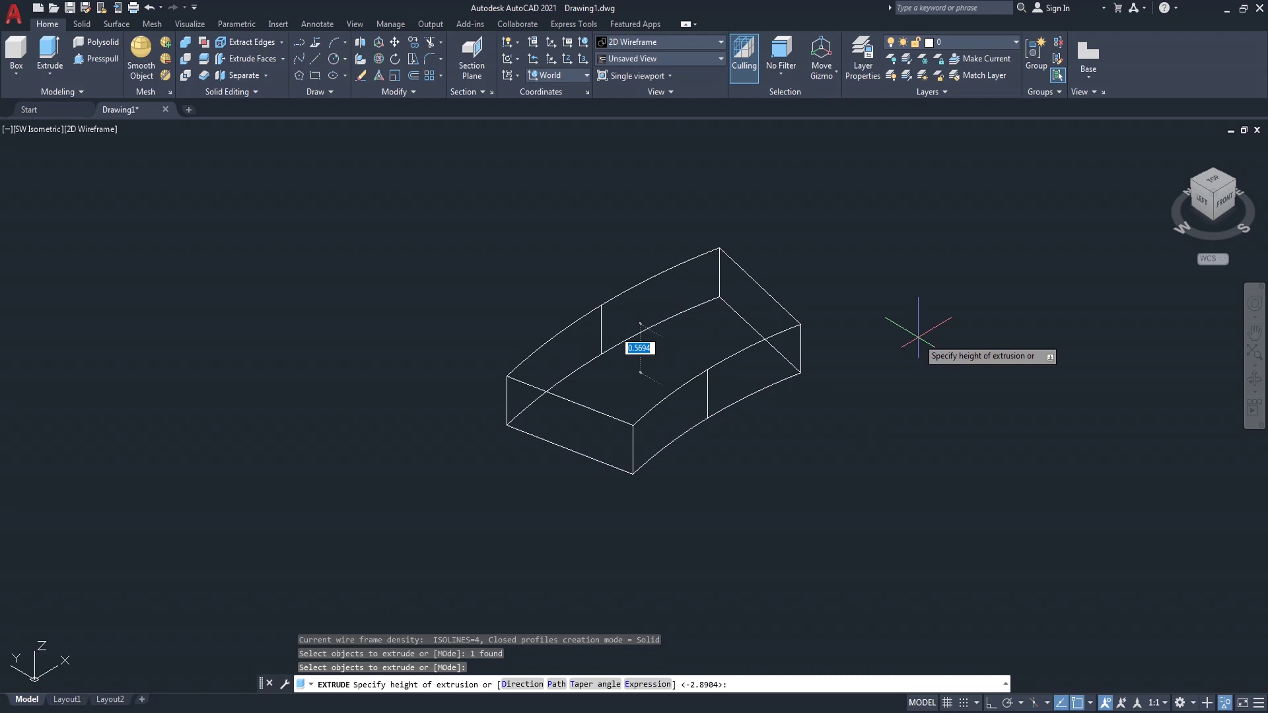
key("Return")
scroll(910, 342, "down", 3)
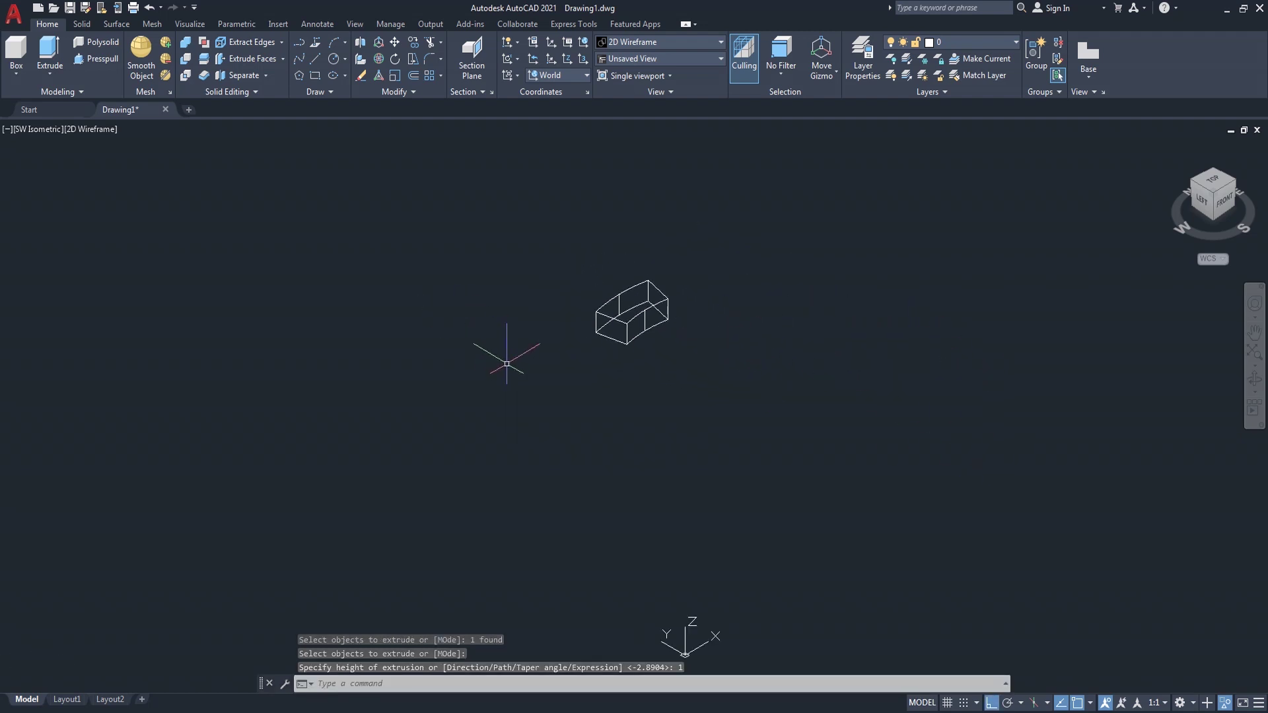
End object isolation to show the whole knob, then orbit to see the block at the base.
left_click(1227, 702)
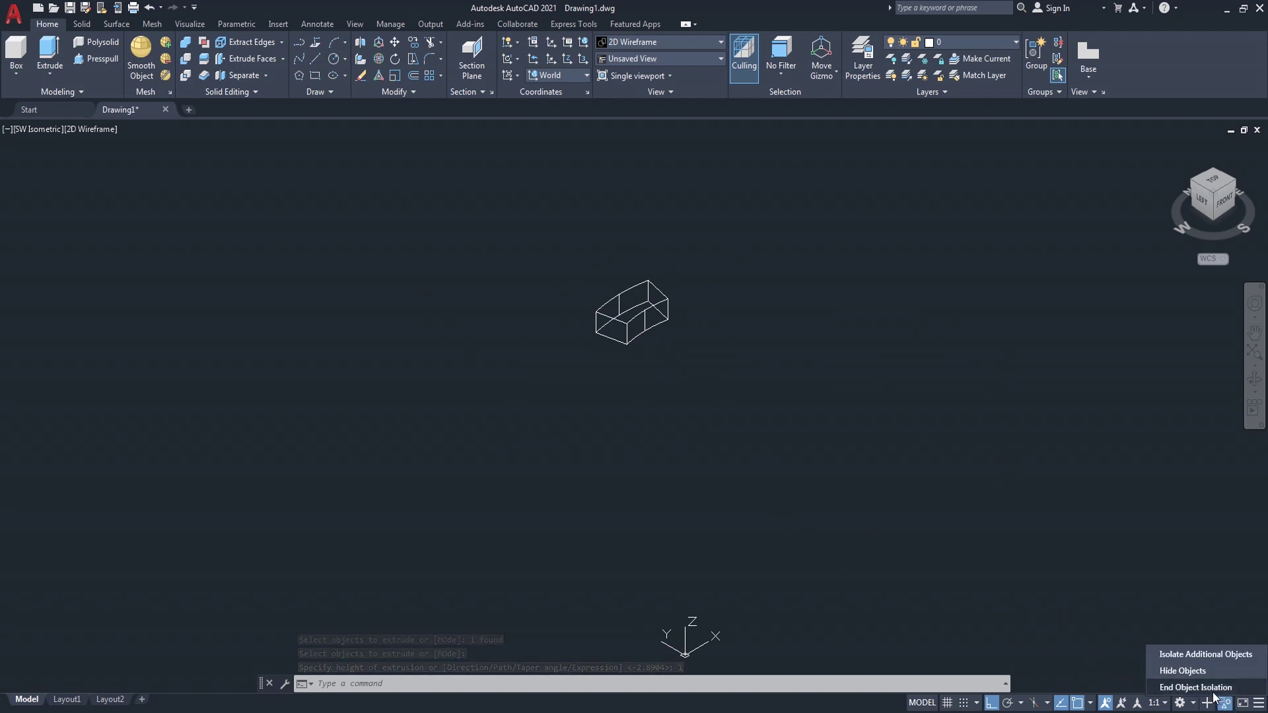
left_click(1196, 687)
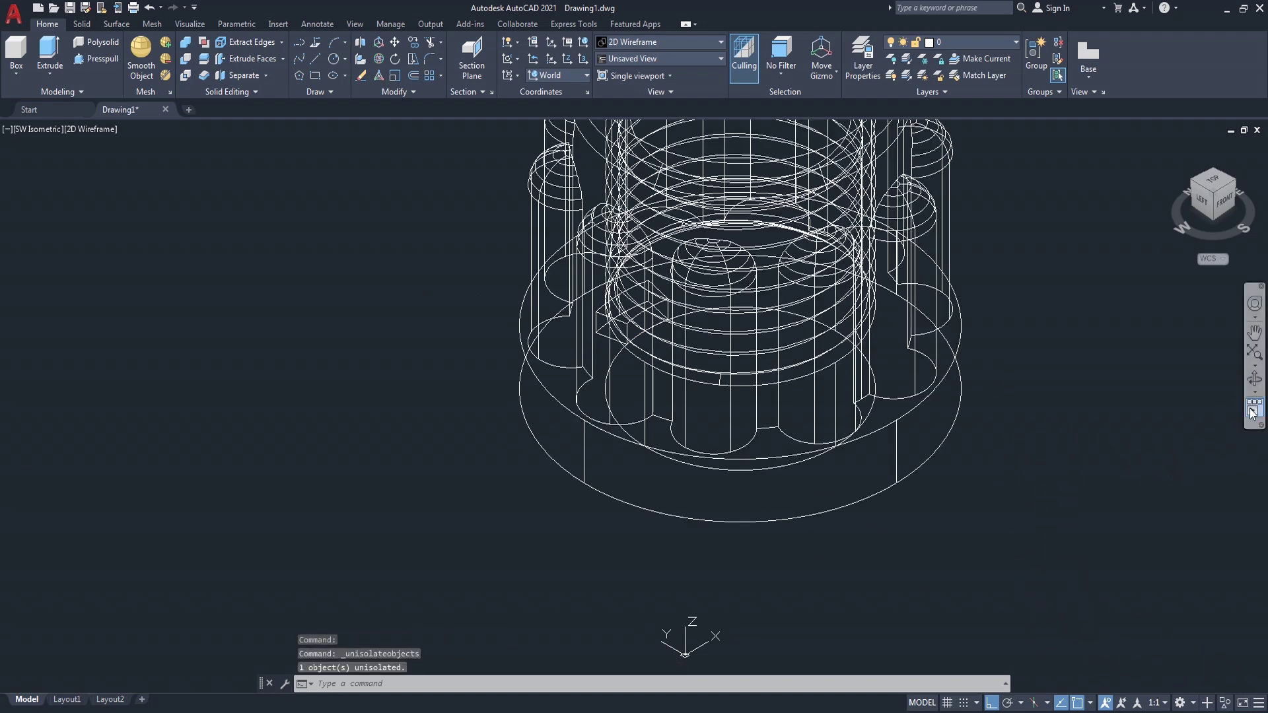
left_click(1255, 381)
mouse_move(1057, 422)
left_mouse_down()
mouse_move(933, 417)
mouse_move(1176, 387)
left_mouse_up()
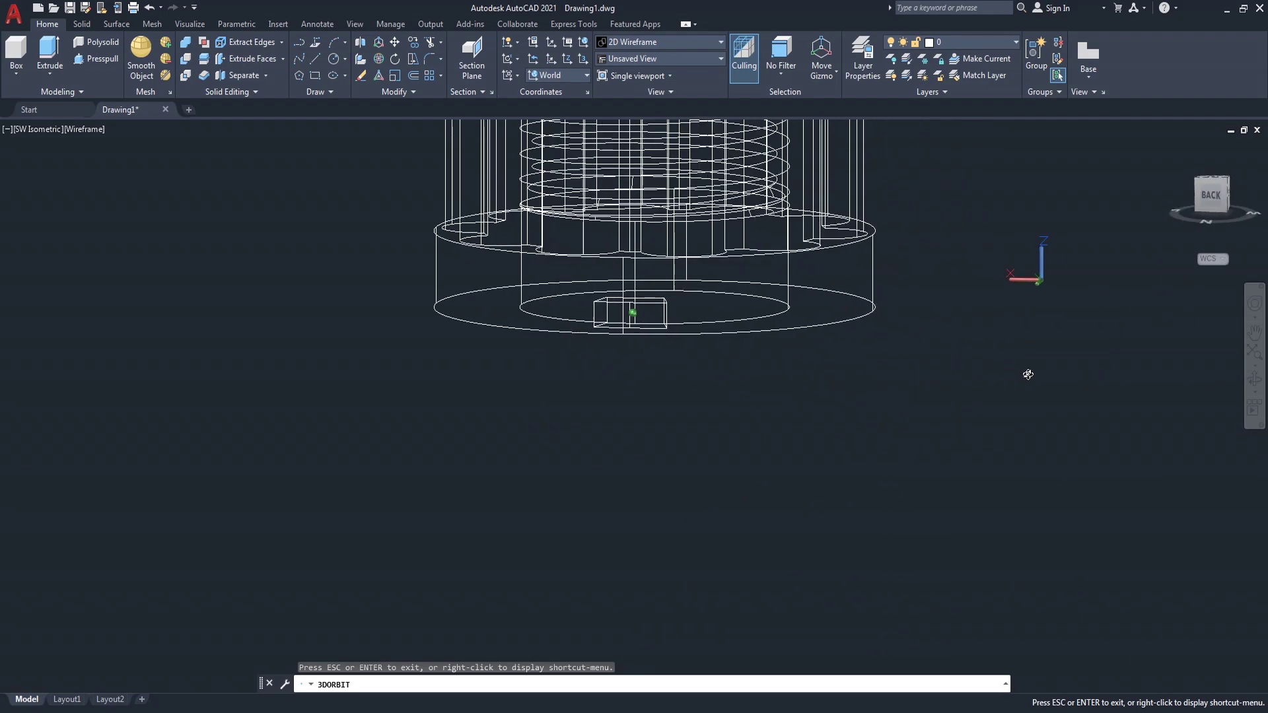
mouse_move(1176, 387)
left_mouse_down()
mouse_move(906, 433)
mouse_move(835, 368)
mouse_move(878, 397)
mouse_move(916, 384)
left_mouse_up()
right_click(874, 351)
left_click(889, 358)
type("3DARR")
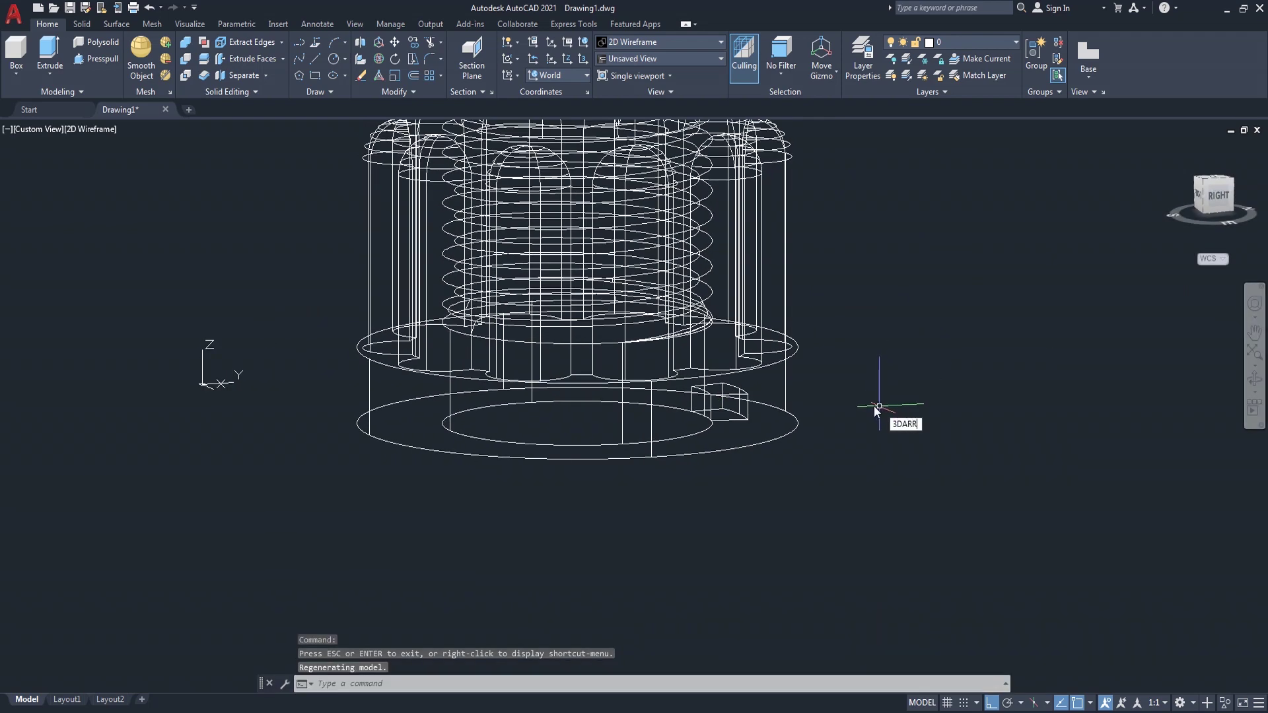
Polar 3D-array the block: 8 items over 360°, rotated, about the base centre axis.
left_click(910, 436)
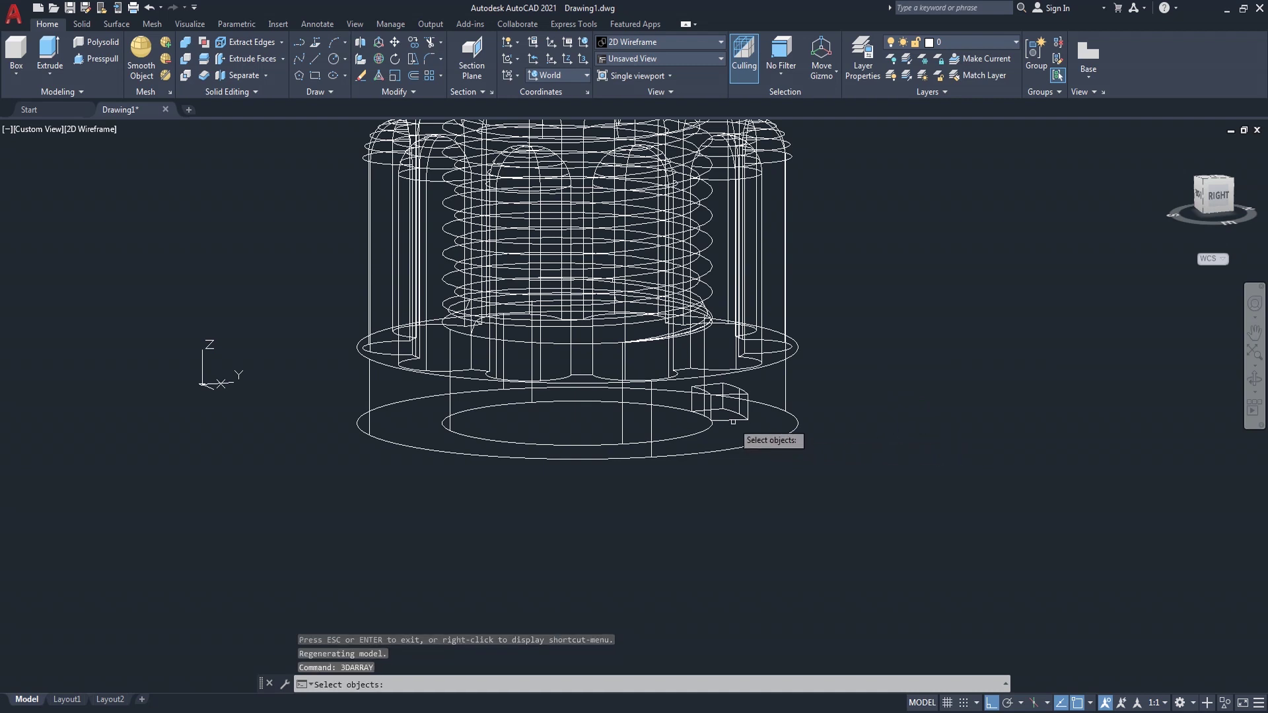
left_click(733, 420)
key("Return")
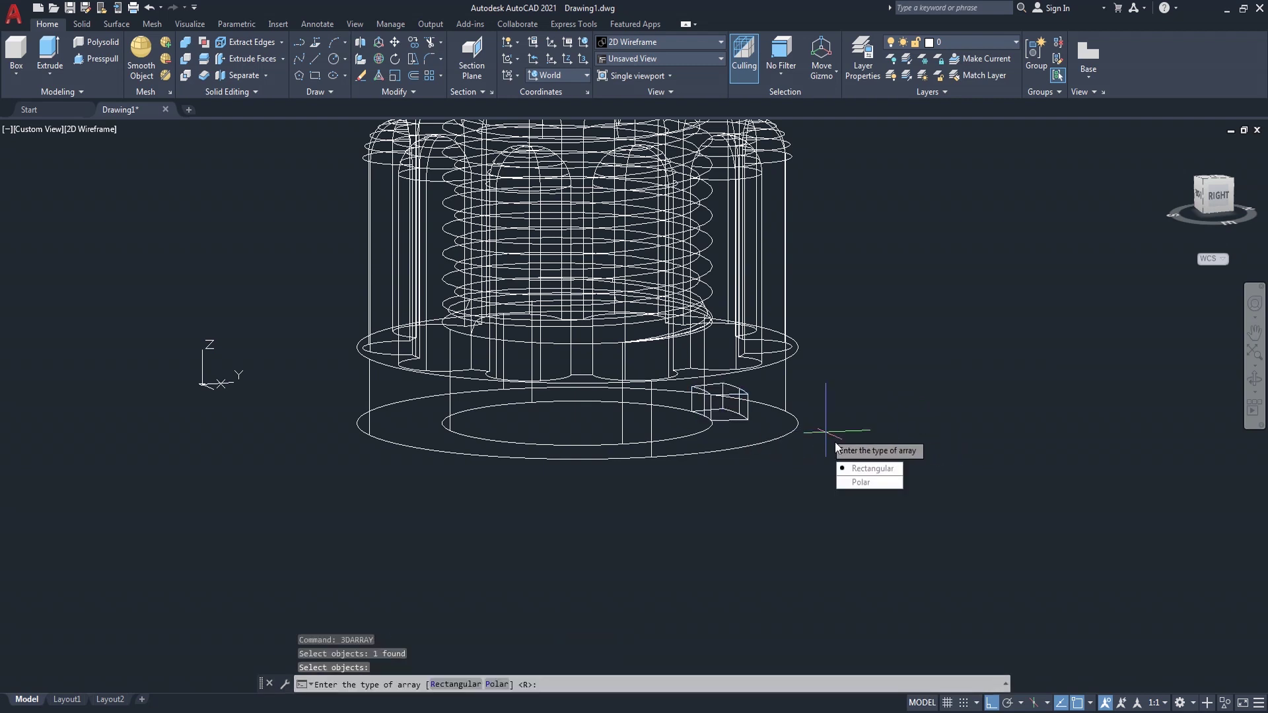
left_click(860, 483)
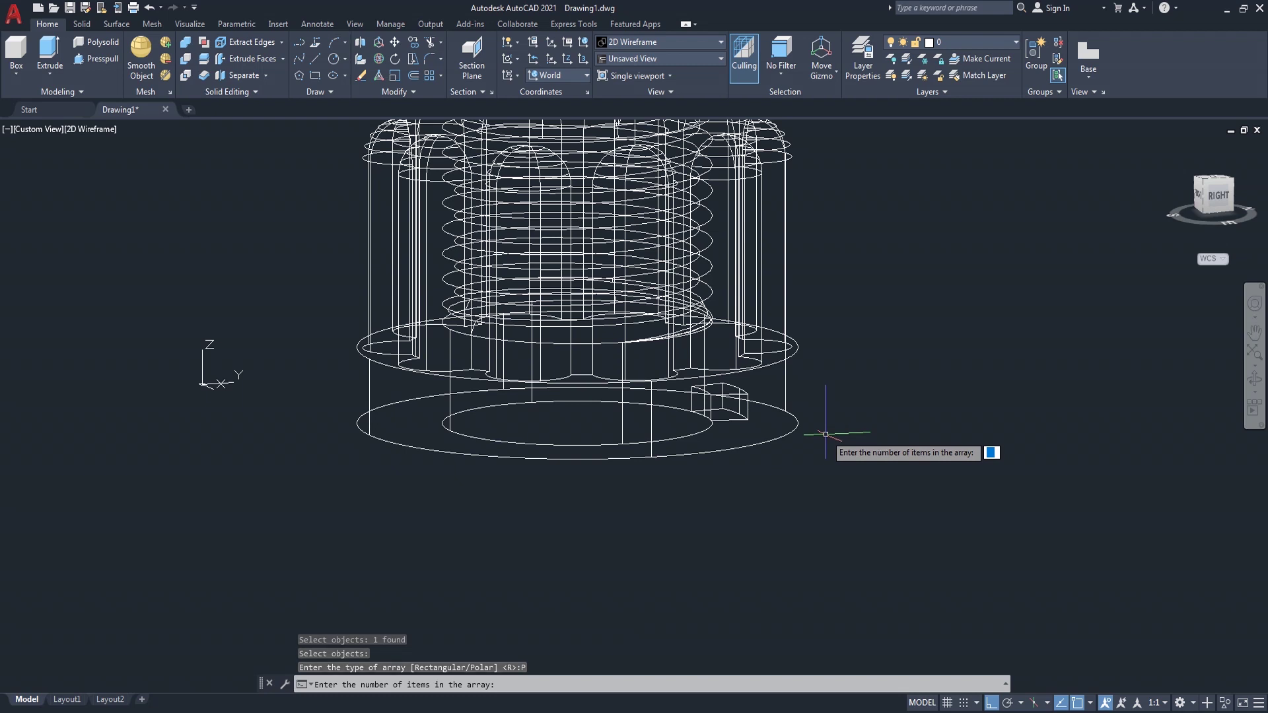
type("8")
key("Return")
key("Return")
key("Down")
key("Return")
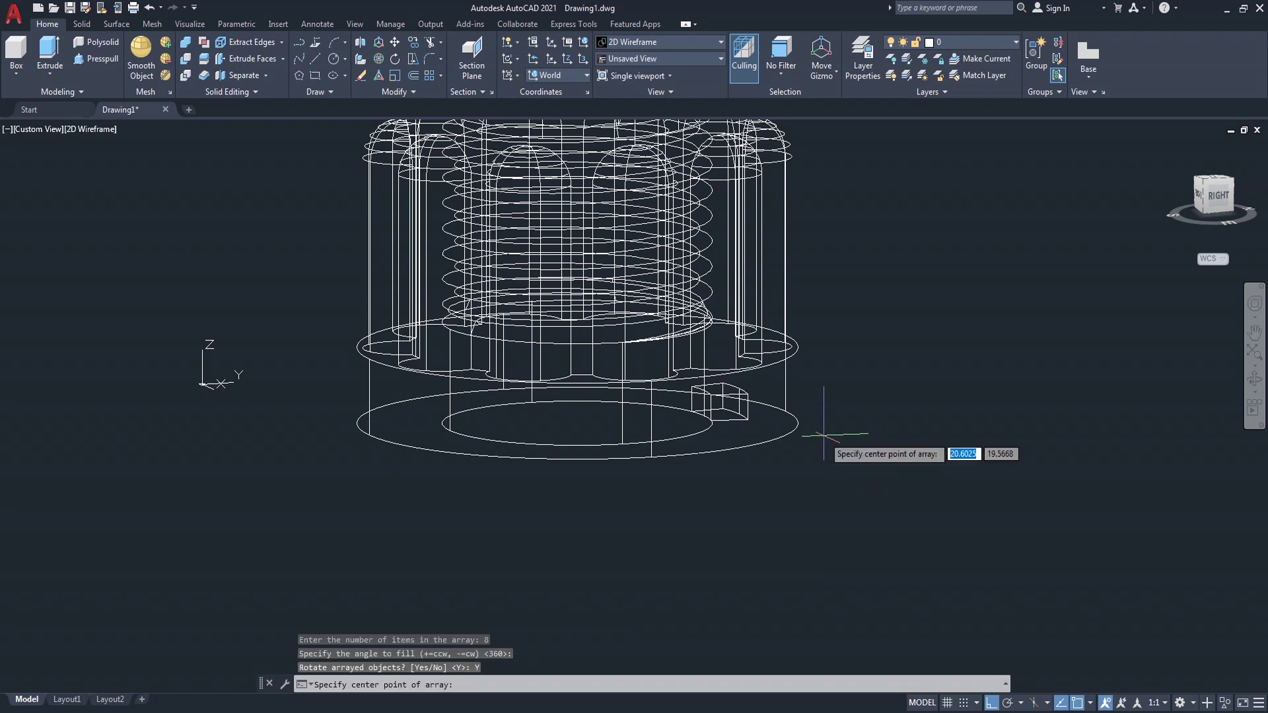
left_click(578, 425)
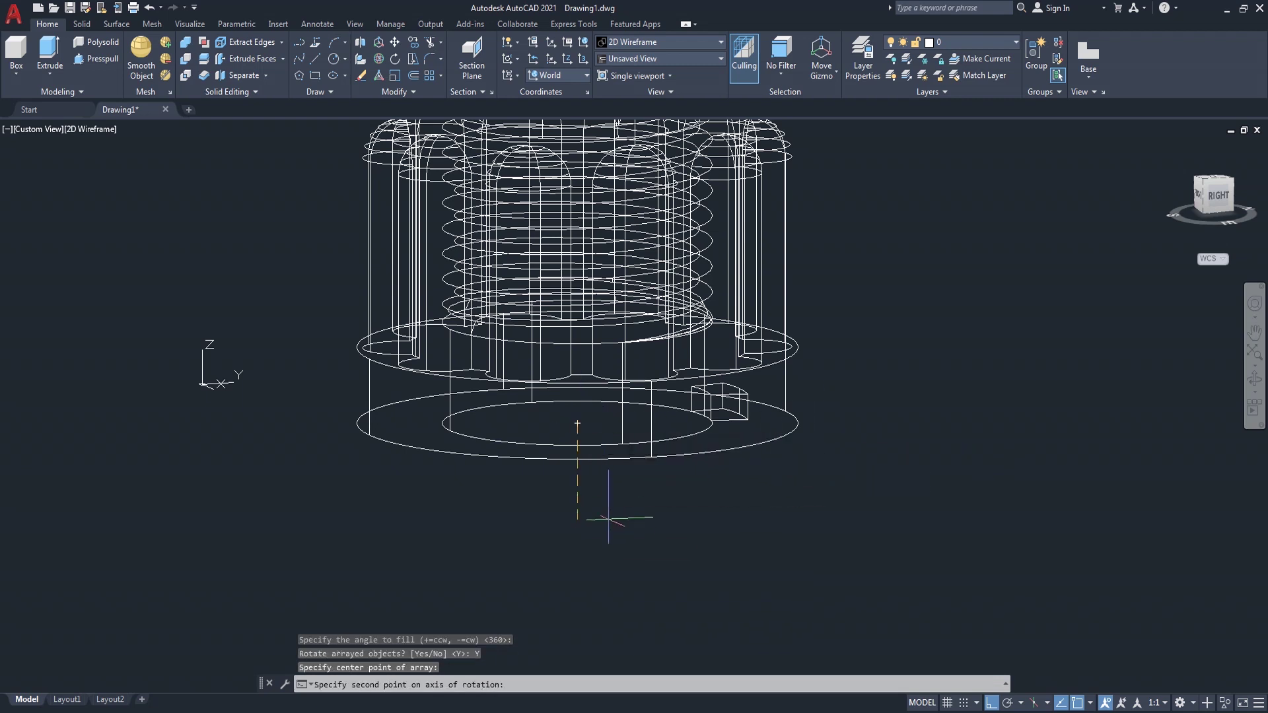
scroll(608, 532, "down", 5)
left_click(602, 347)
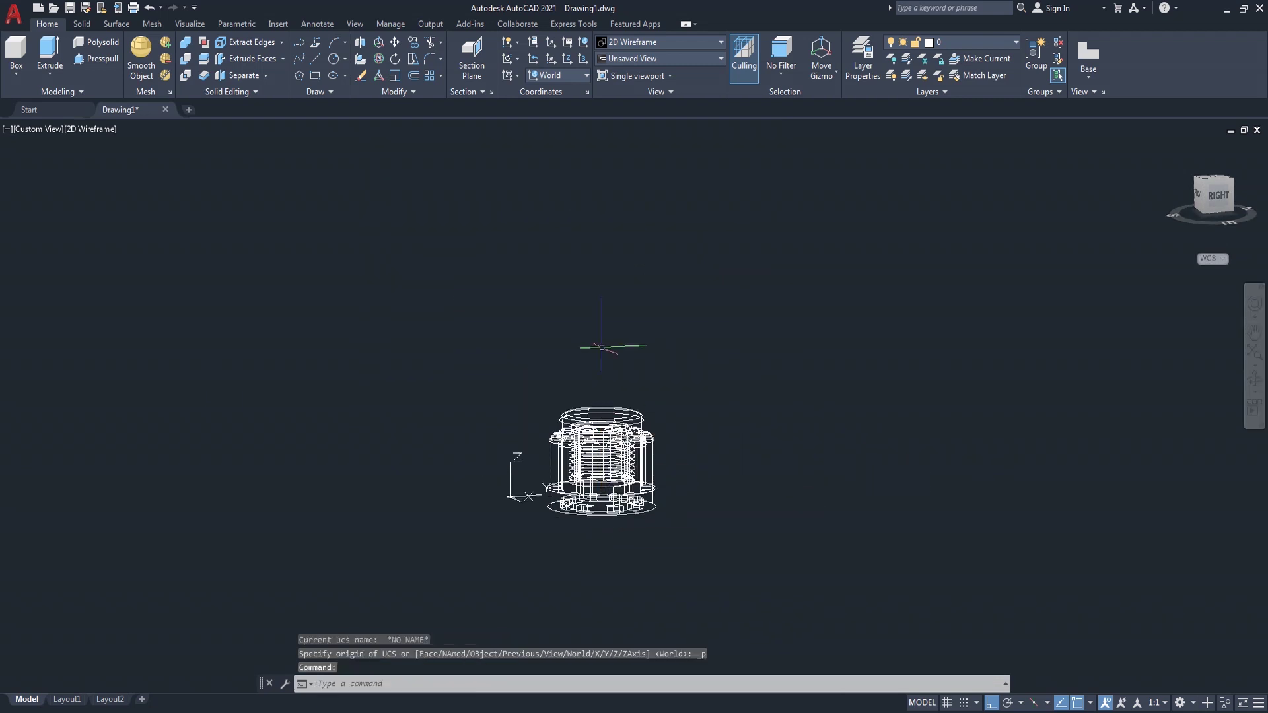
scroll(589, 508, "up", 3)
scroll(588, 507, "up", 2)
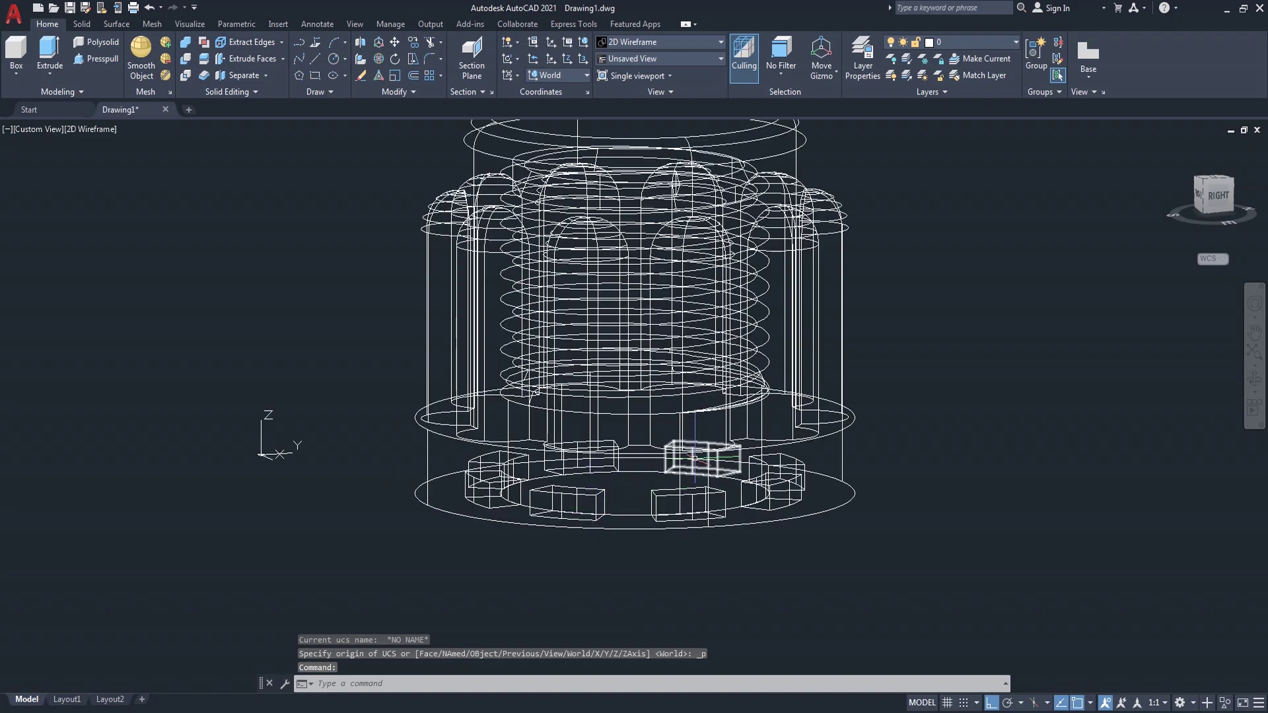
Switch to an isometric view from below and orbit the model to a tilted angle.
left_click(1204, 214)
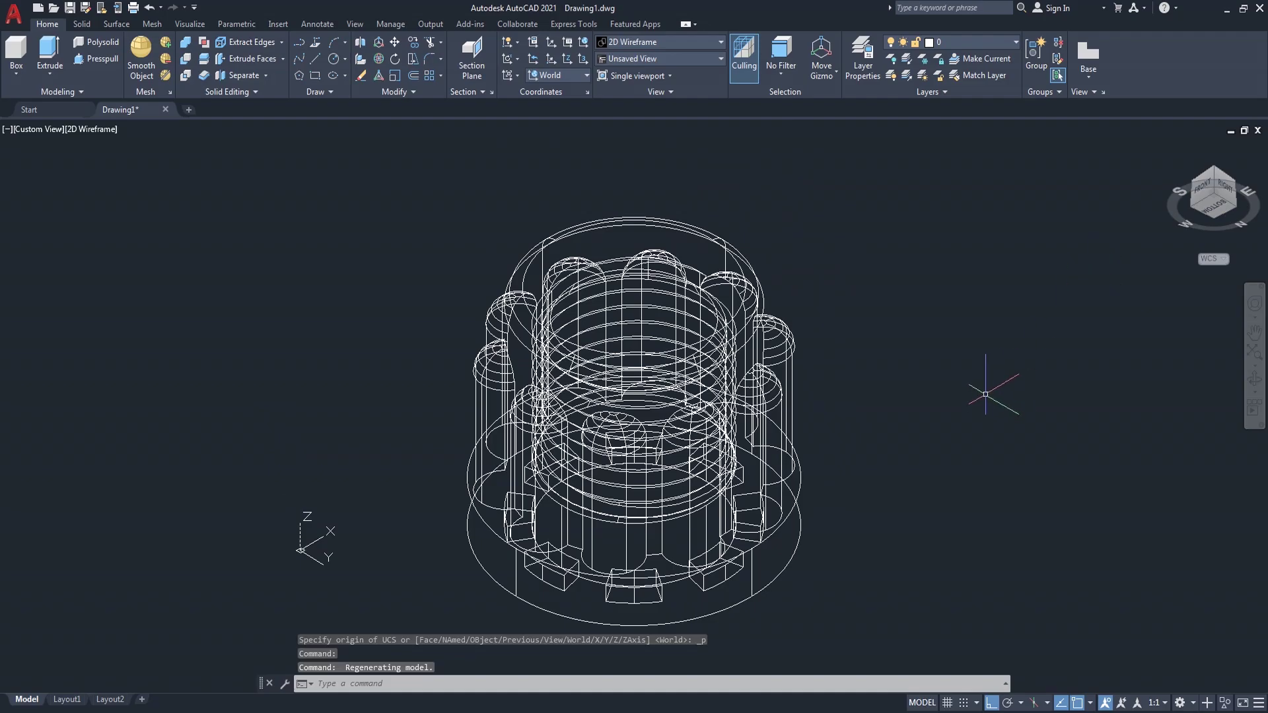
left_click(1254, 381)
mouse_move(757, 489)
left_mouse_down()
mouse_move(687, 354)
mouse_move(1006, 462)
left_mouse_up()
mouse_move(1005, 461)
middle_mouse_down()
mouse_move(976, 421)
mouse_move(957, 438)
middle_mouse_up()
right_click(422, 310)
left_click(462, 319)
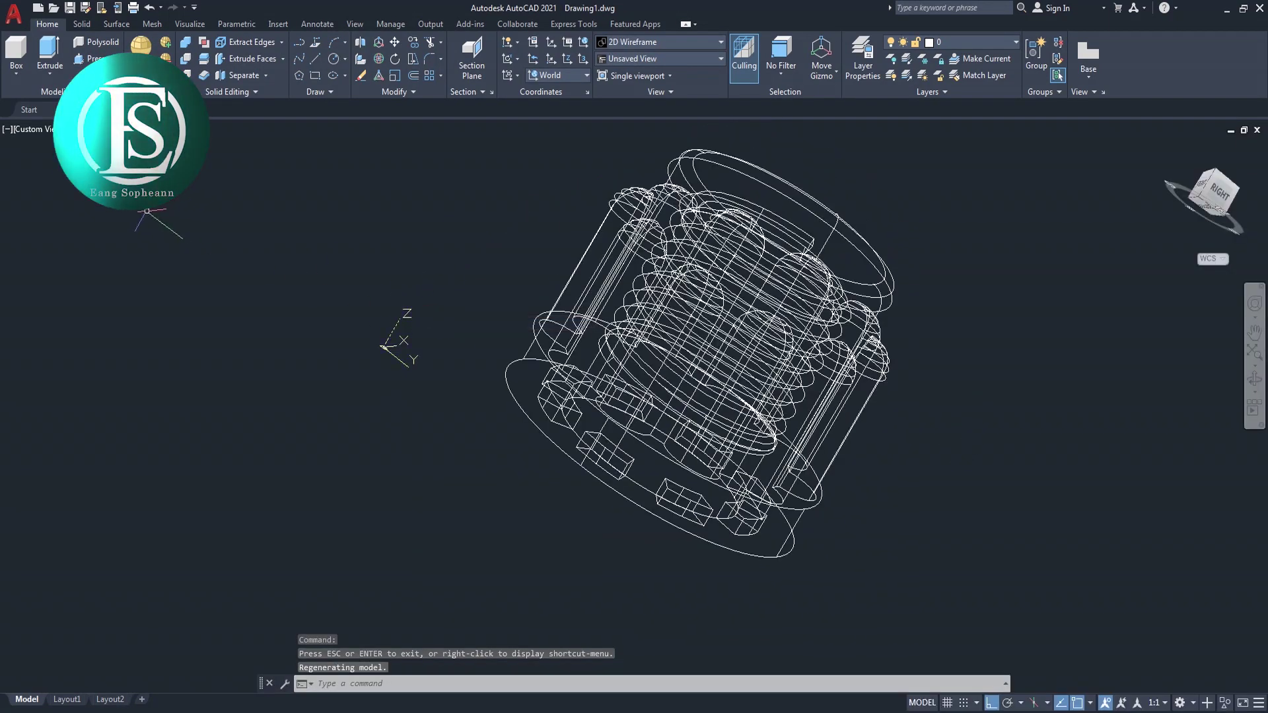
left_click(100, 130)
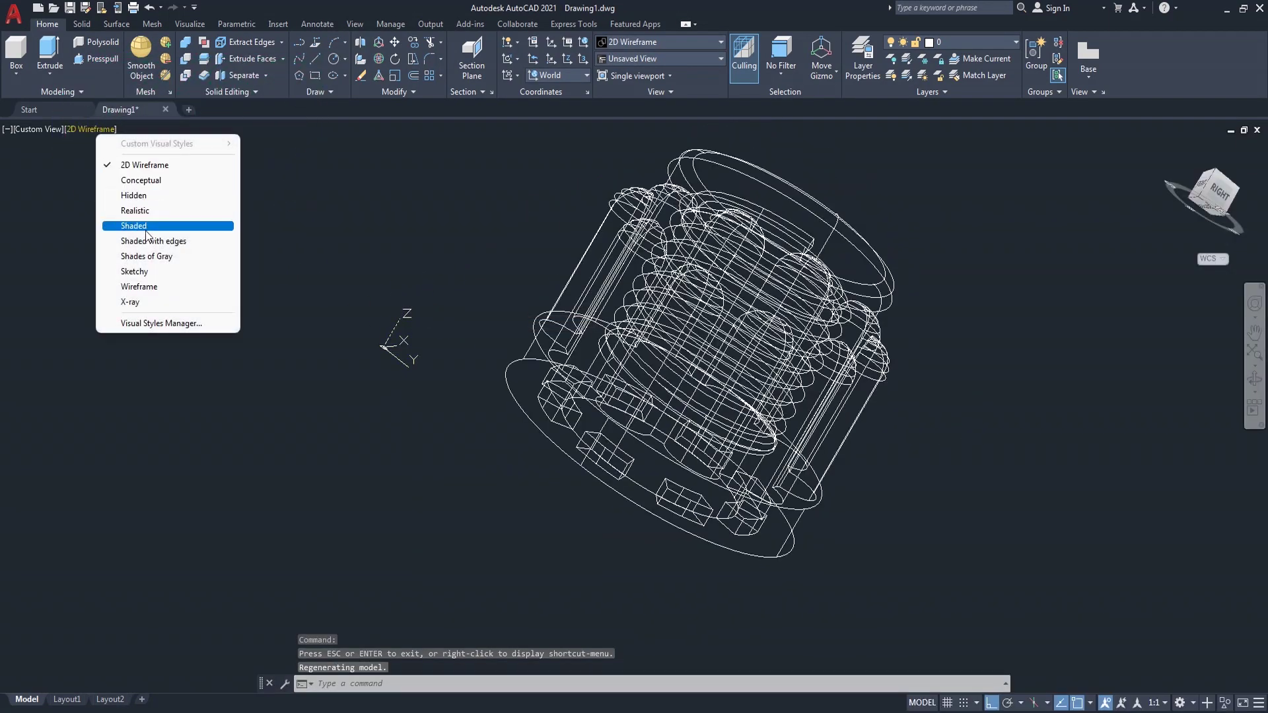
Set the visual style to Shaded and orbit the knob to face its bore.
left_click(147, 226)
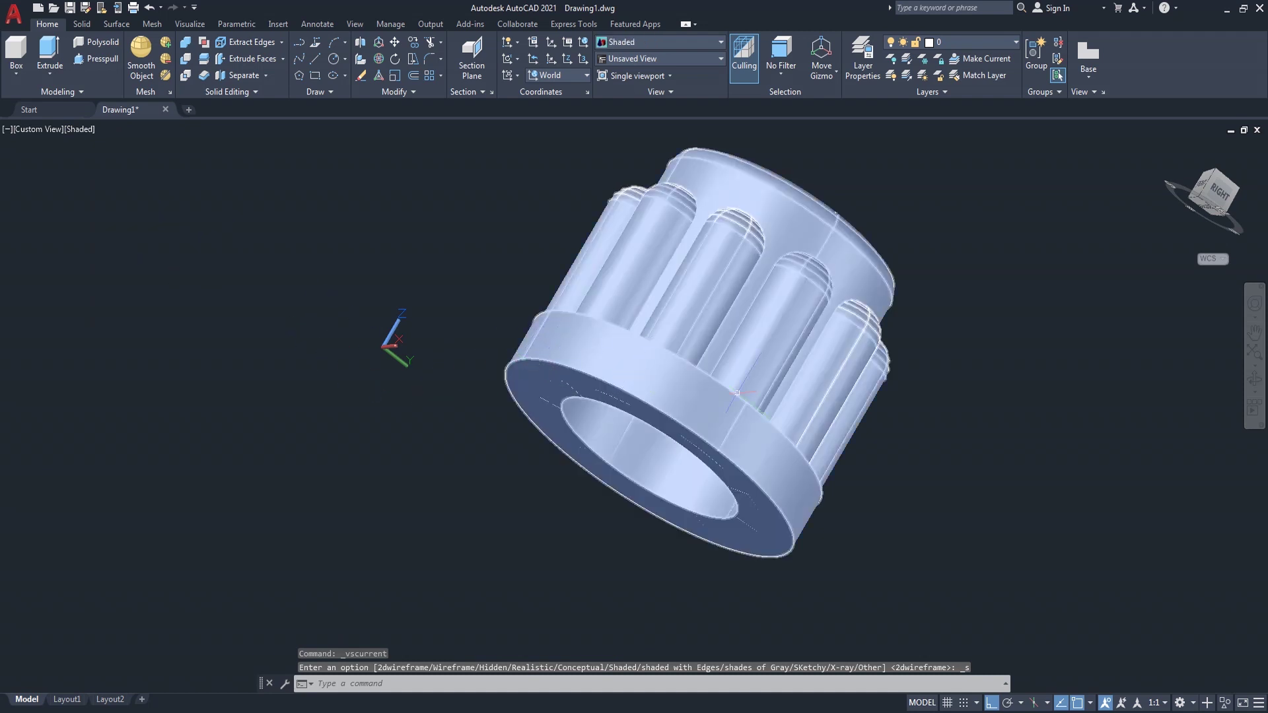
left_click(1255, 383)
mouse_move(925, 396)
left_mouse_down()
mouse_move(860, 384)
mouse_move(700, 444)
left_mouse_up()
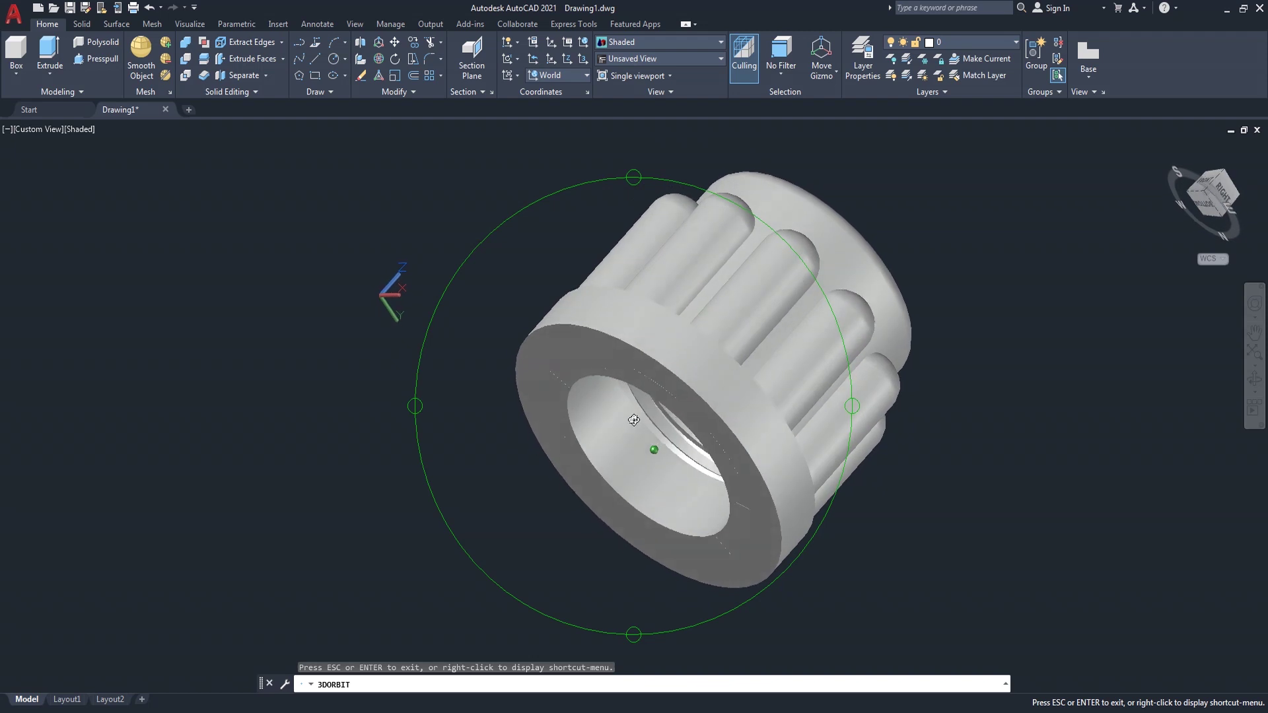
right_click(331, 395)
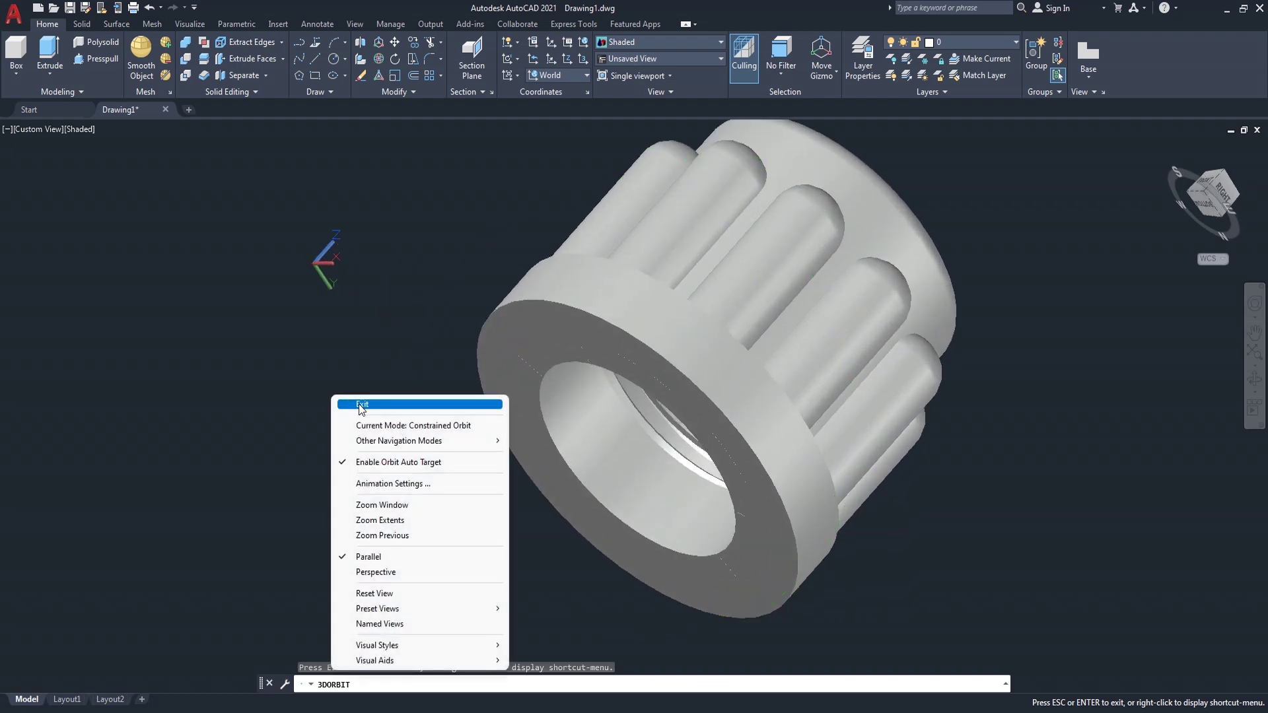
left_click(356, 401)
Subtract one box, then the remaining seven boxes, from the knob.
type("u")
key("Return")
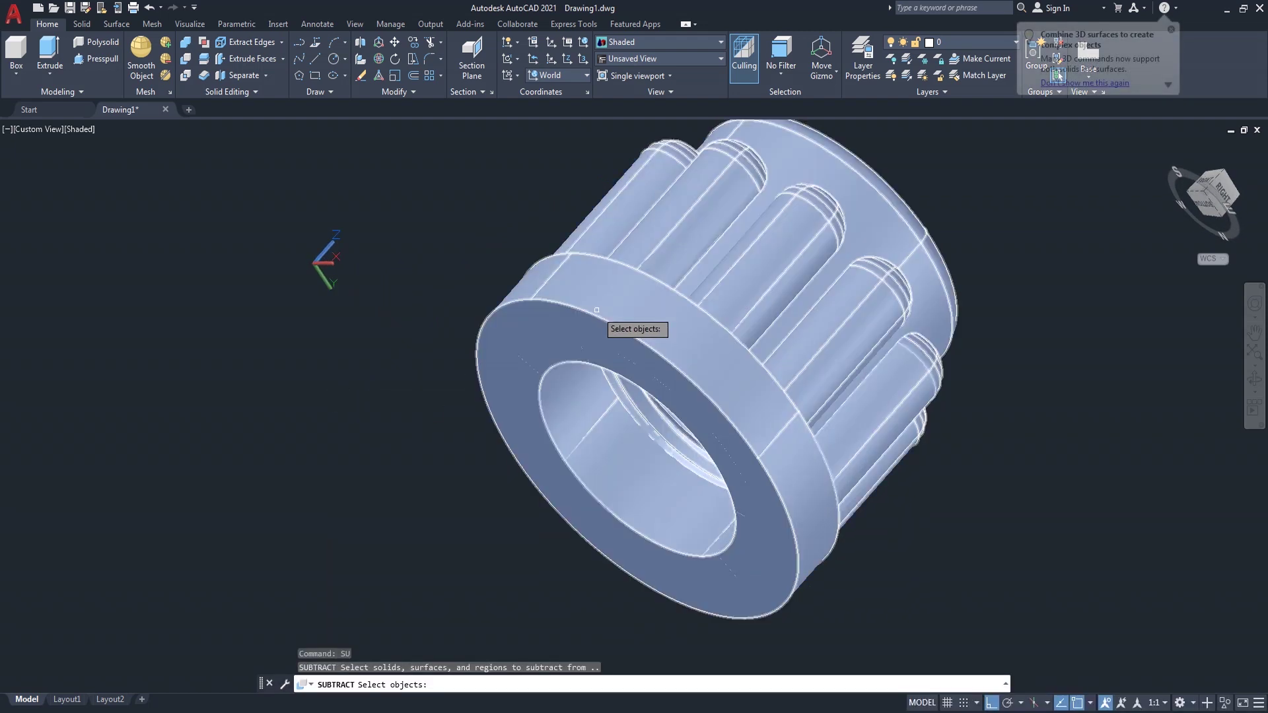
left_click(597, 310)
key("Return")
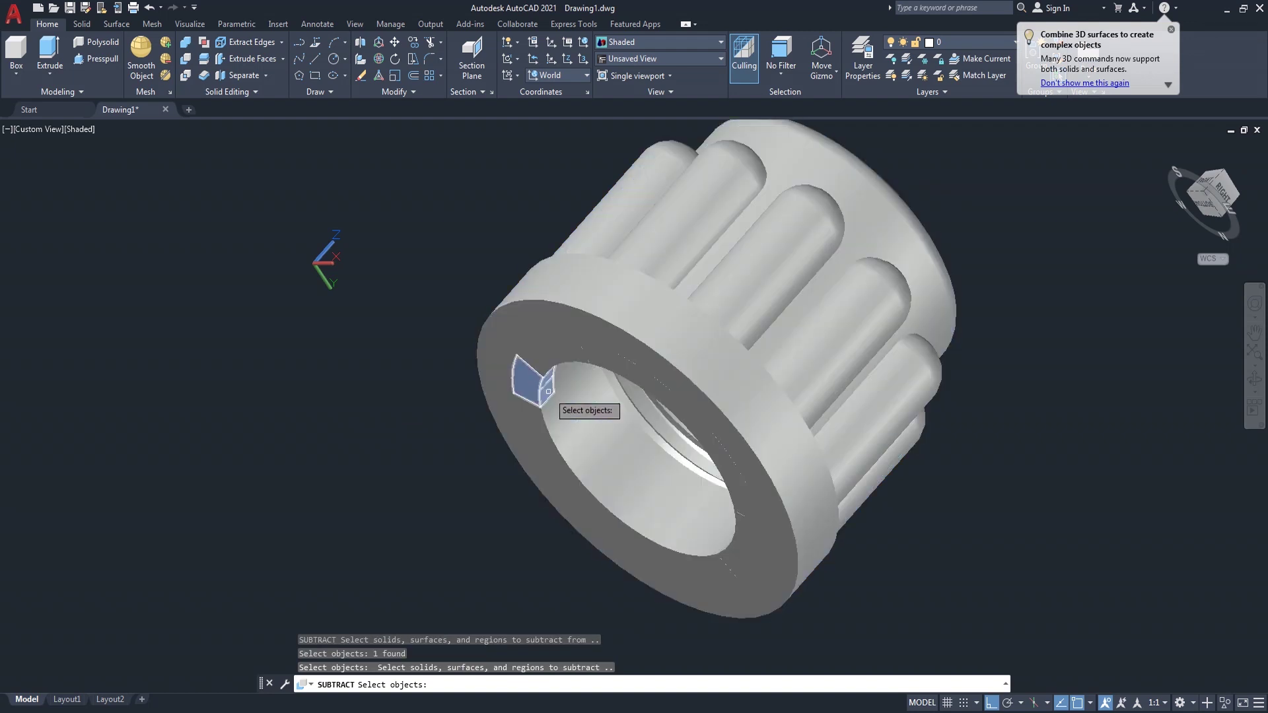
left_click(546, 400)
key("Return")
type("SU")
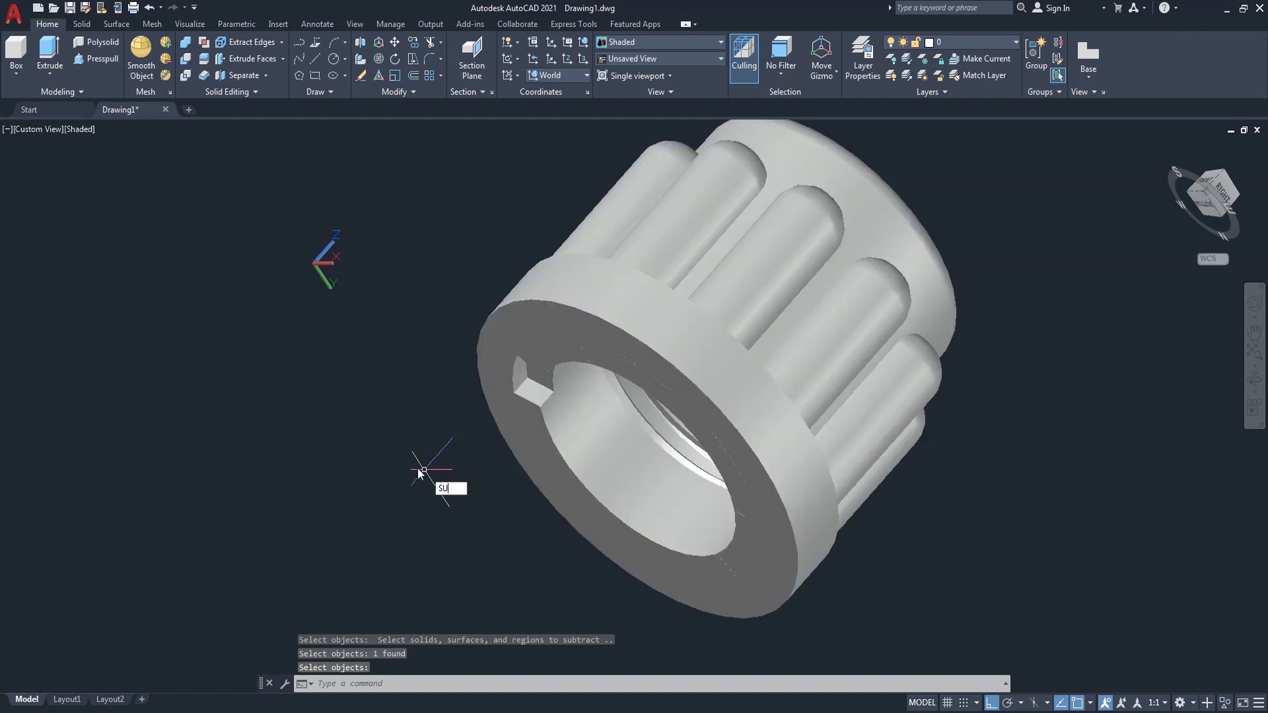
key("Return")
left_click(502, 364)
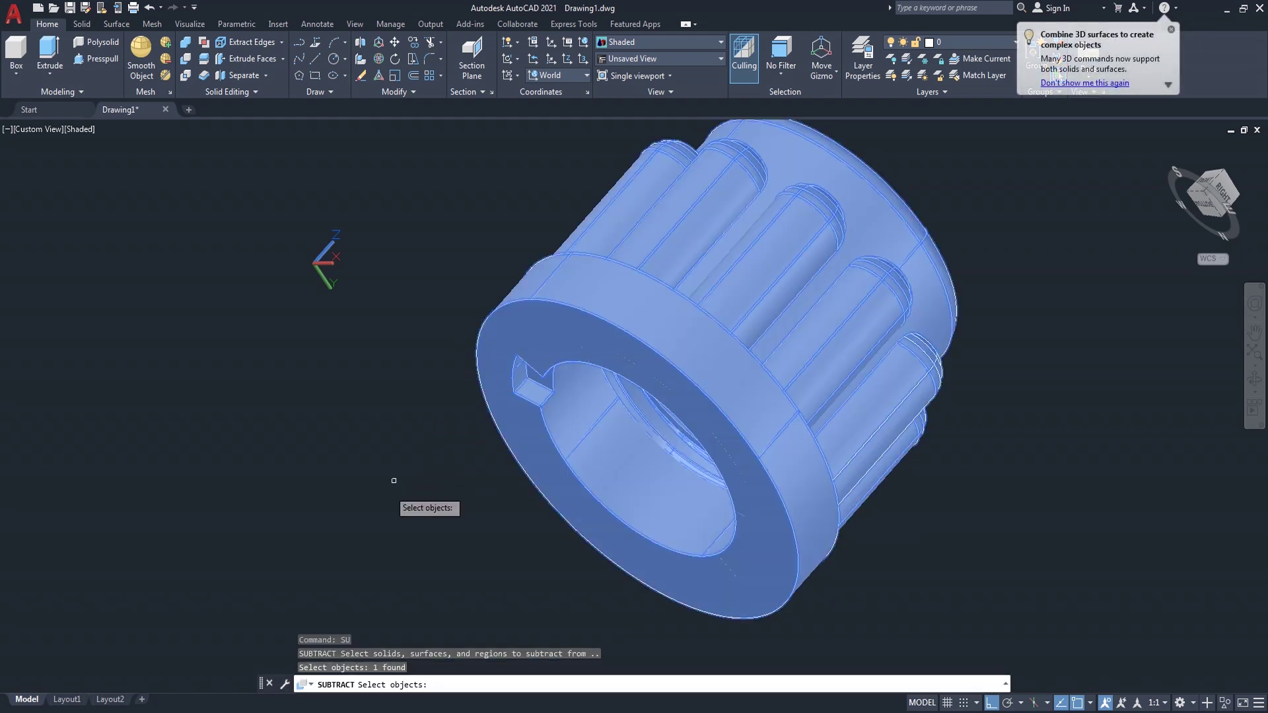
key("Return")
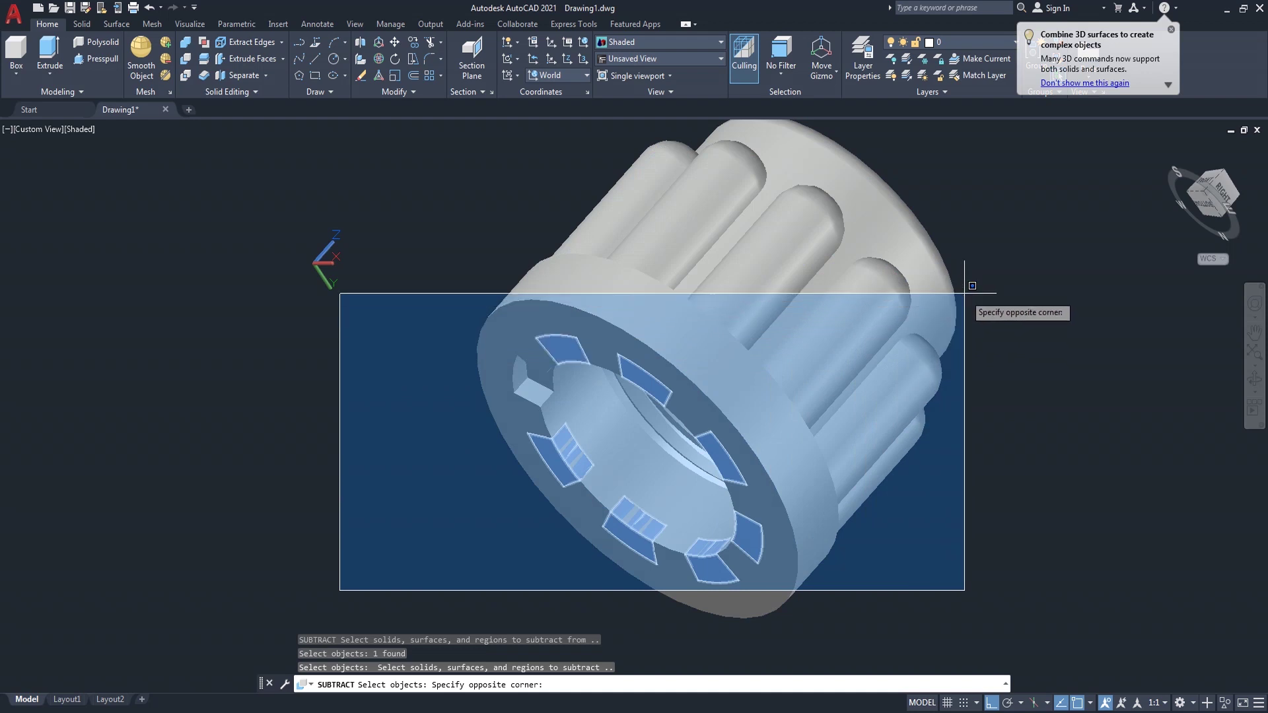
left_click(964, 293)
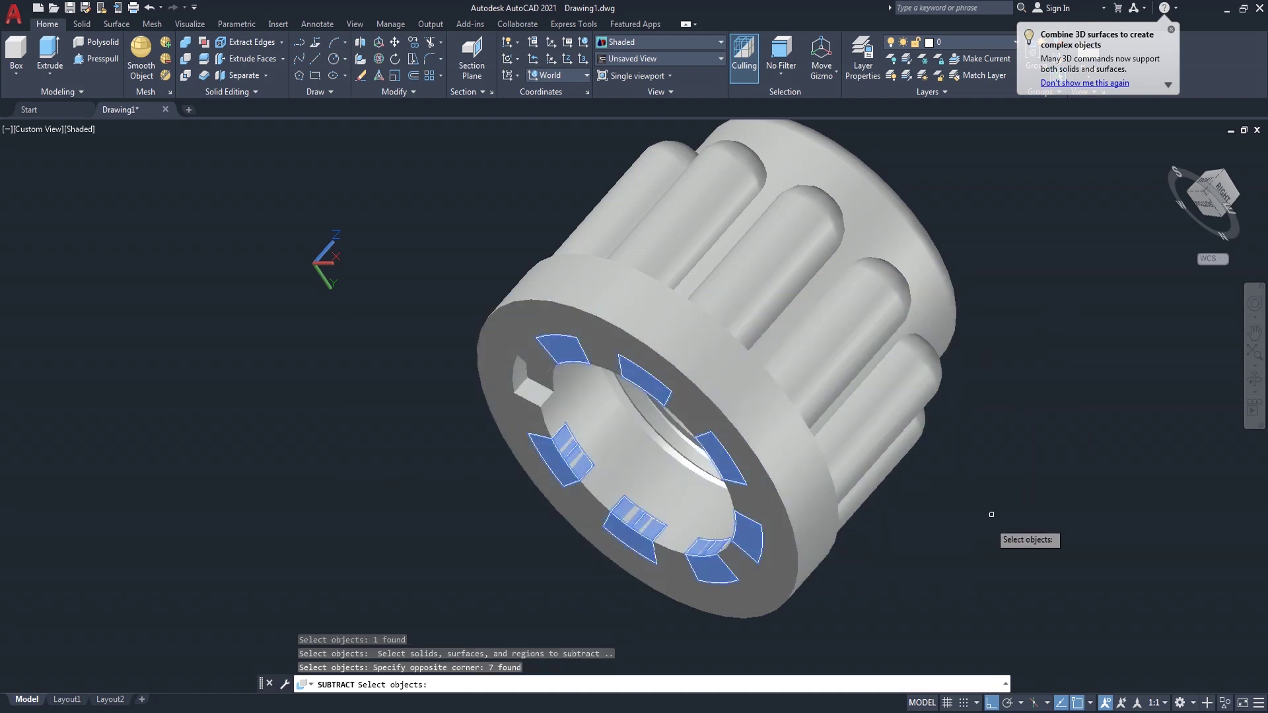
key("Return")
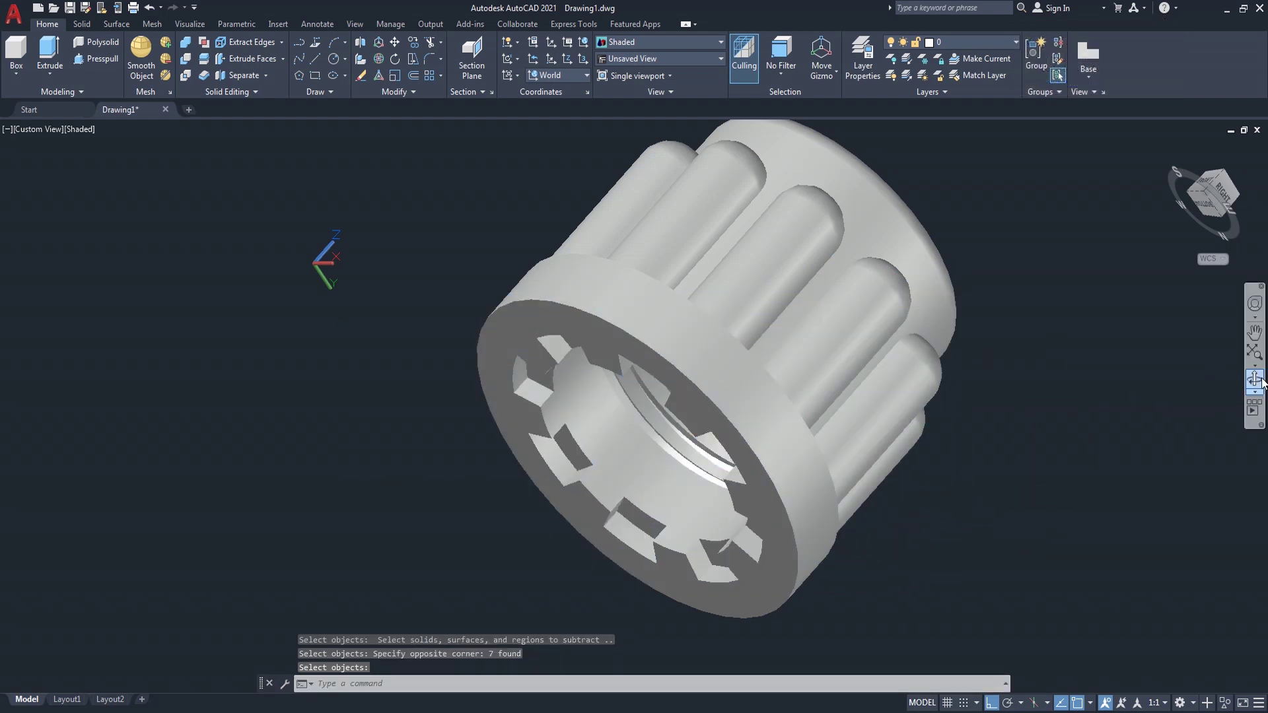
Orbit around the finished knob to inspect its ribs, slotted rim and threaded bore.
left_click(1255, 383)
left_click_drag(1002, 454, 780, 516)
mouse_move(683, 540)
left_mouse_down()
mouse_move(826, 416)
mouse_move(895, 400)
mouse_move(392, 499)
mouse_move(848, 408)
mouse_move(833, 402)
left_mouse_up()
left_click_drag(904, 466, 820, 445)
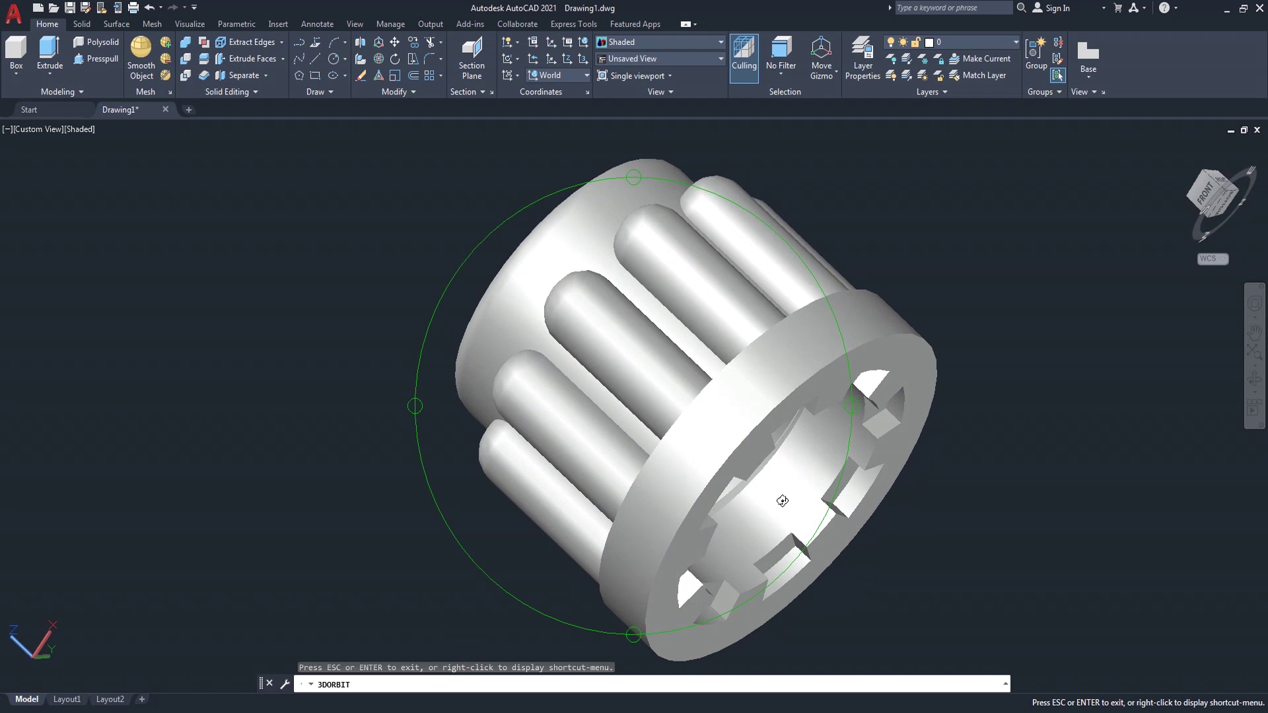
mouse_move(720, 509)
left_mouse_down()
mouse_move(1013, 509)
mouse_move(713, 485)
mouse_move(655, 528)
left_mouse_up()
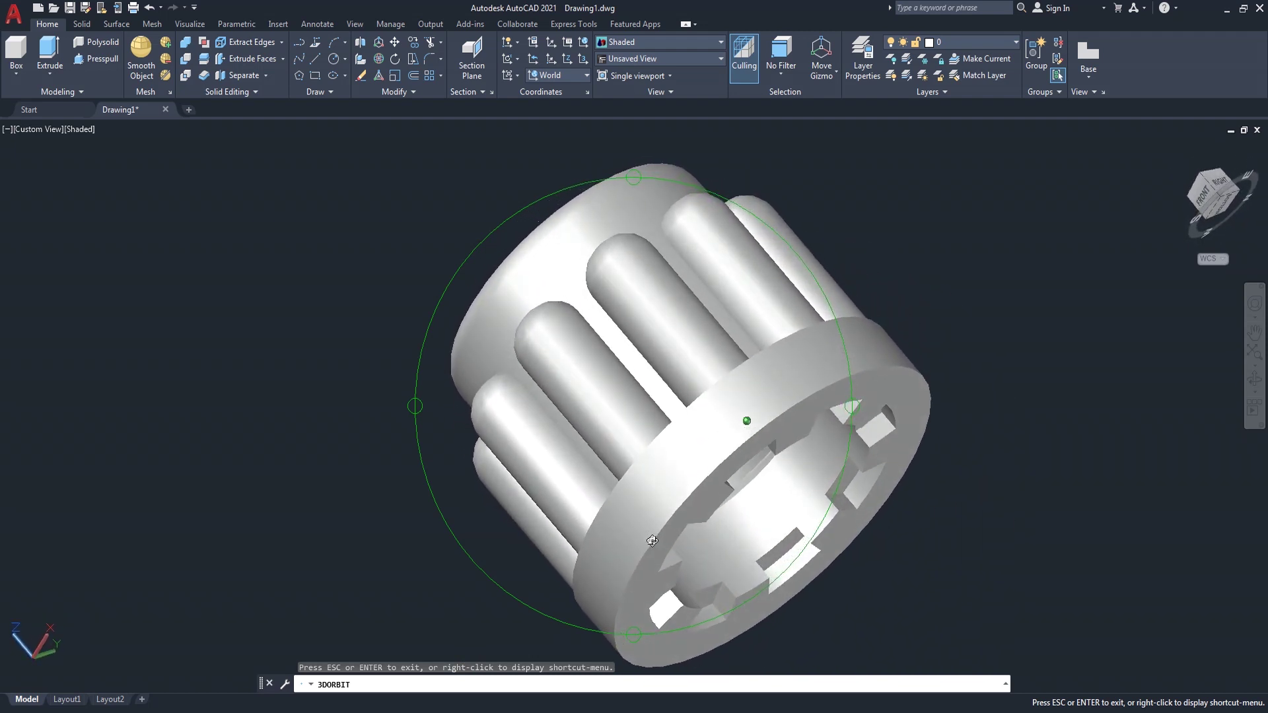
left_click_drag(763, 542, 669, 455)
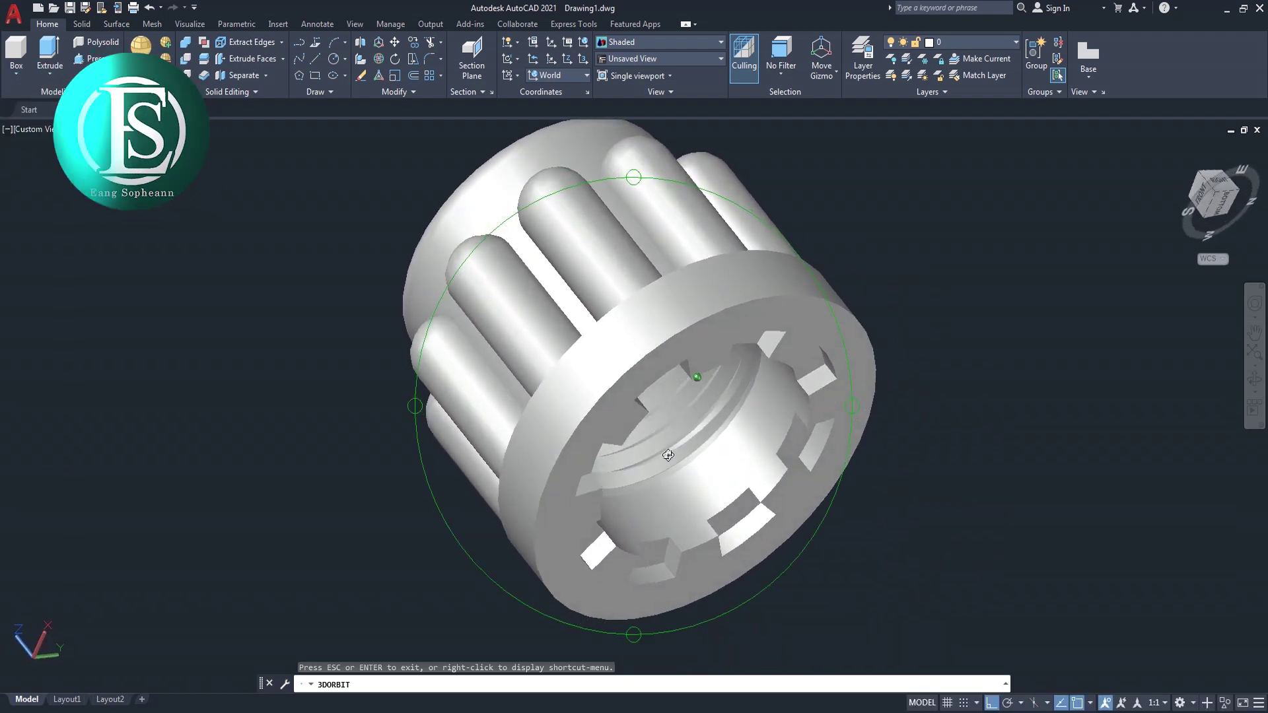
left_click_drag(931, 438, 1002, 458)
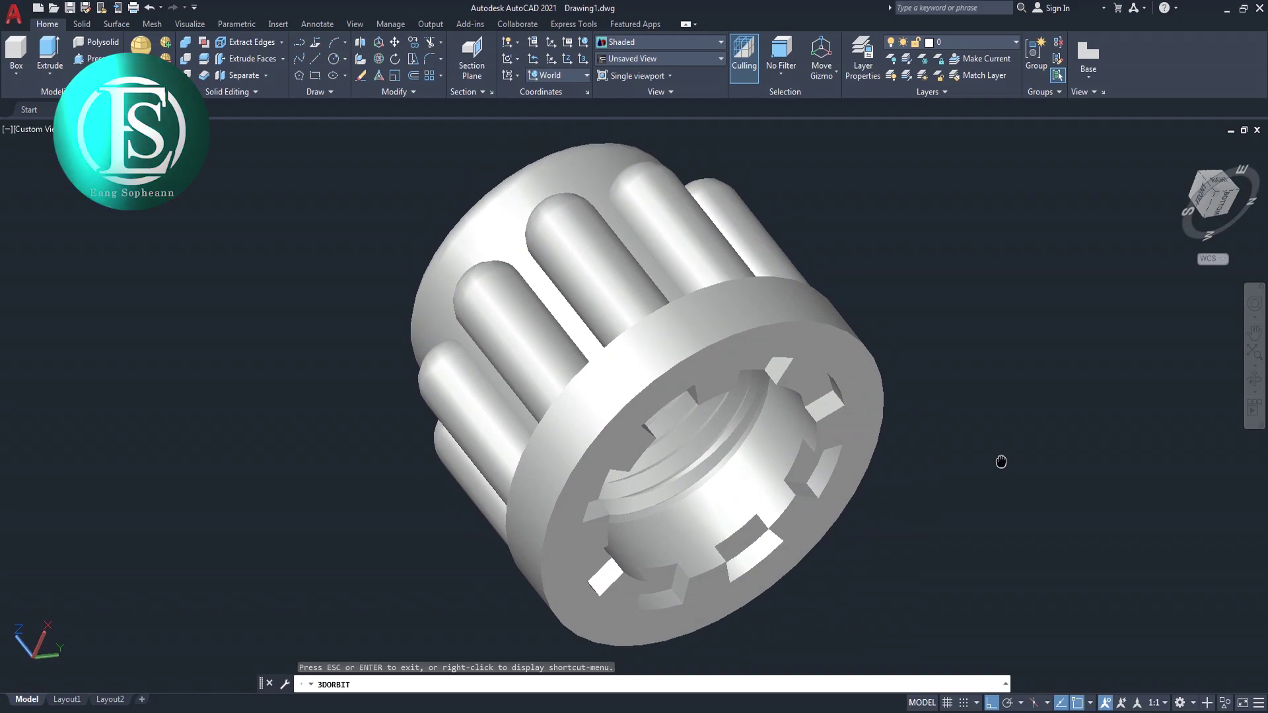